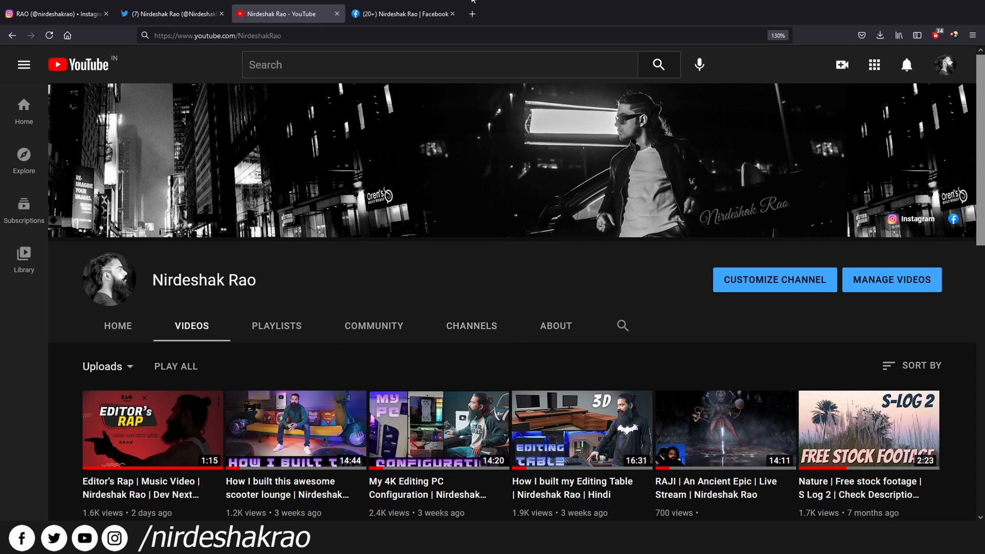
Step: View the channel owner's Facebook and Instagram profile pages in the browser
{"action": "left_click", "coordinate": [400, 14]}
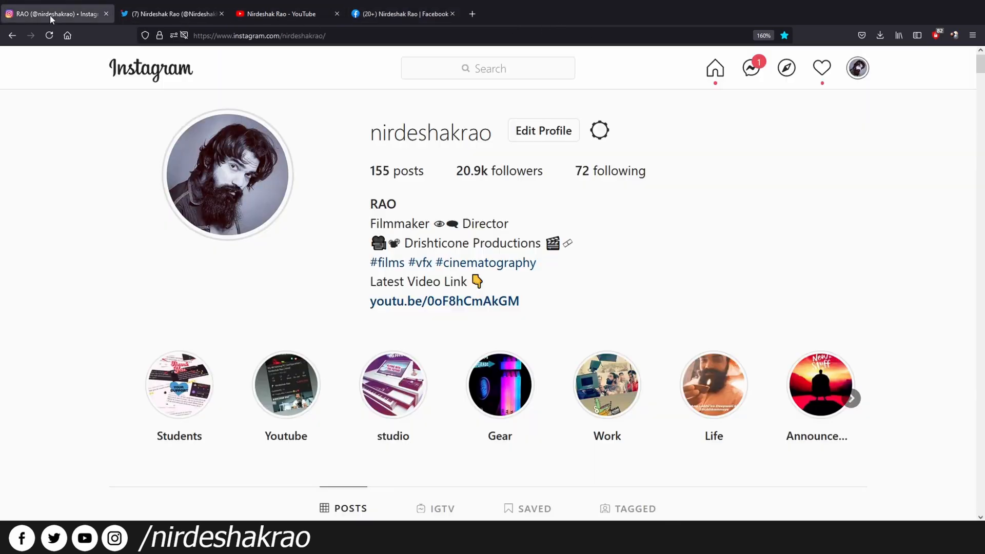
{"action": "left_click", "coordinate": [51, 15]}
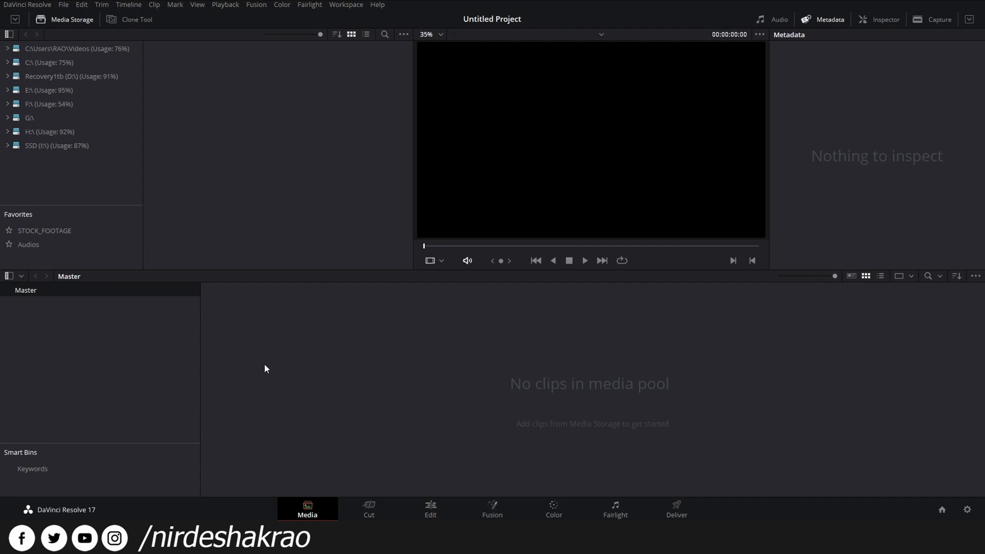
Step: In DaVinci Resolve, add C0100.MP4 from STOCK_FOOTAGE's comicon folder to the media pool, changing the project frame rate to match
{"action": "left_click", "coordinate": [39, 231]}
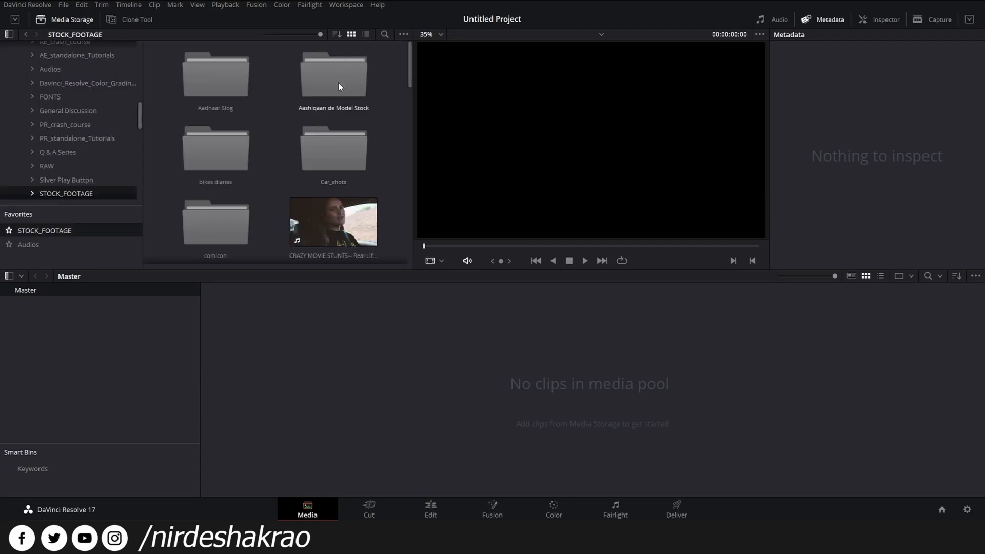
{"action": "scroll", "coordinate": [238, 174], "scroll_direction": "down", "scroll_amount": 1}
{"action": "double_click", "coordinate": [230, 172]}
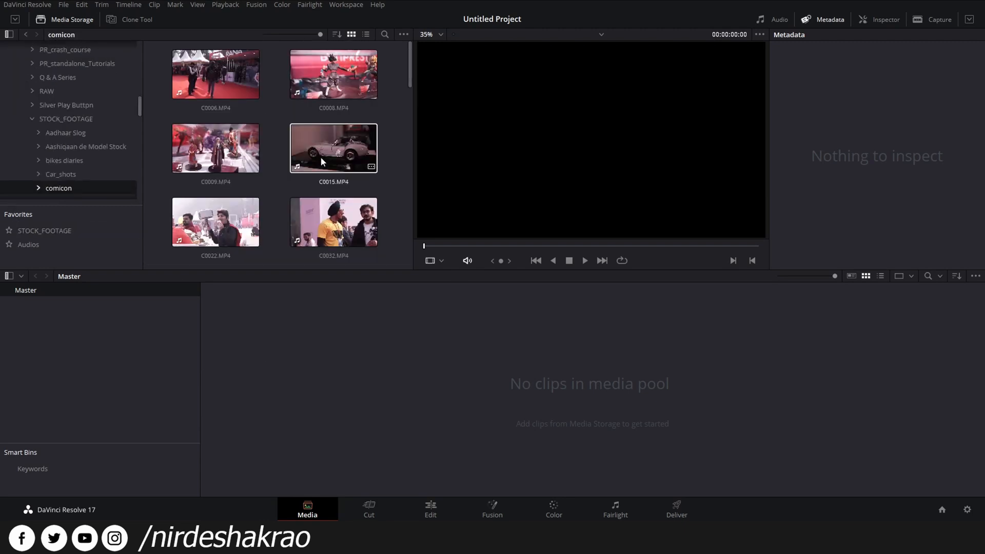
{"action": "scroll", "coordinate": [266, 168], "scroll_direction": "down", "scroll_amount": 5}
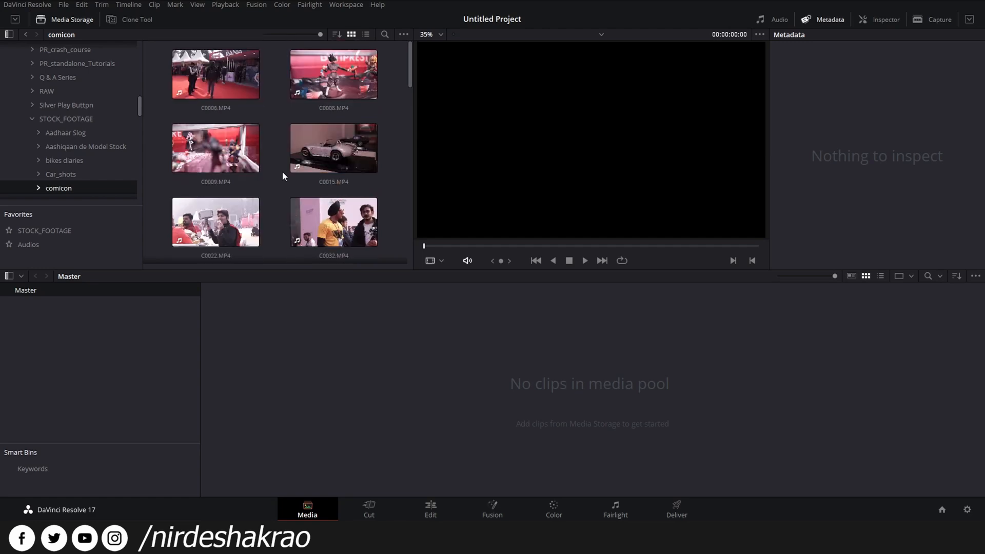
{"action": "scroll", "coordinate": [284, 172], "scroll_direction": "down", "scroll_amount": 1}
{"action": "left_click_drag", "start_coordinate": [236, 185], "coordinate": [299, 358]}
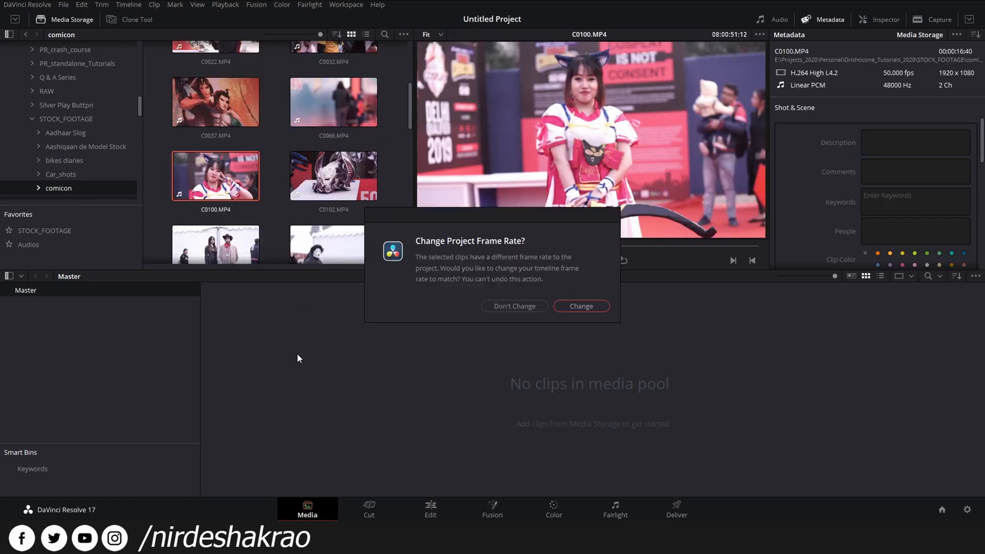
{"action": "left_click", "coordinate": [593, 305]}
Step: Add the clips C0119.MP4 and C0120.MP4 from the comicon folder to the media pool
{"action": "scroll", "coordinate": [288, 208], "scroll_direction": "down", "scroll_amount": 1}
{"action": "left_click_drag", "start_coordinate": [221, 185], "coordinate": [434, 349]}
{"action": "left_click_drag", "start_coordinate": [334, 187], "coordinate": [605, 395]}
Step: Create a new timeline named Timeline 1 from the three clips in the media pool, using the project settings
{"action": "left_click_drag", "start_coordinate": [743, 431], "coordinate": [239, 310]}
{"action": "right_click", "coordinate": [277, 321]}
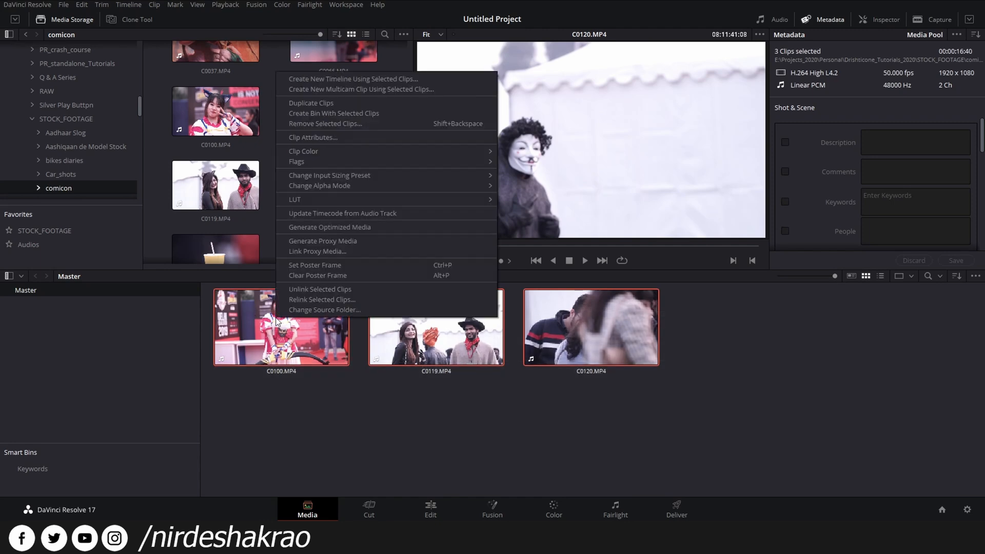
{"action": "left_click", "coordinate": [359, 80]}
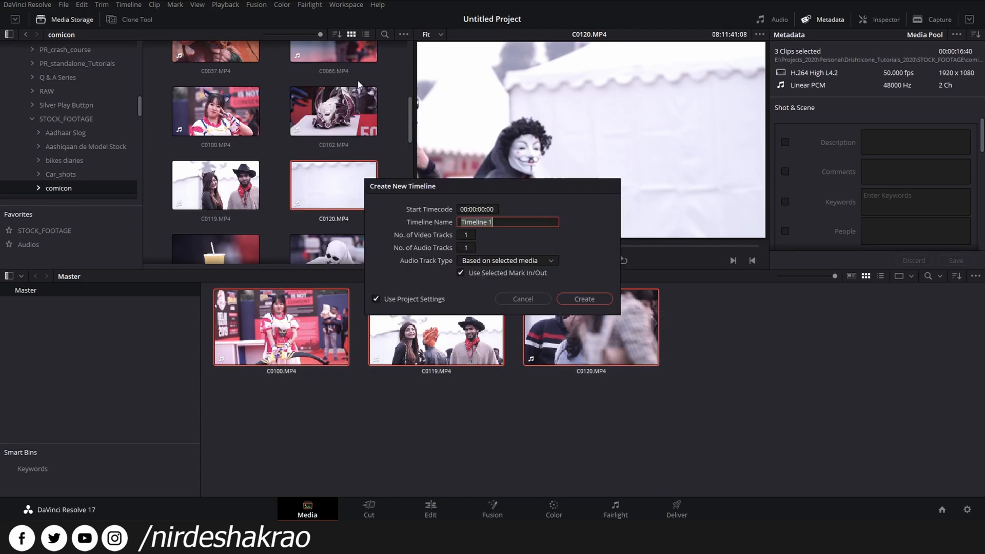
{"action": "left_click", "coordinate": [580, 297]}
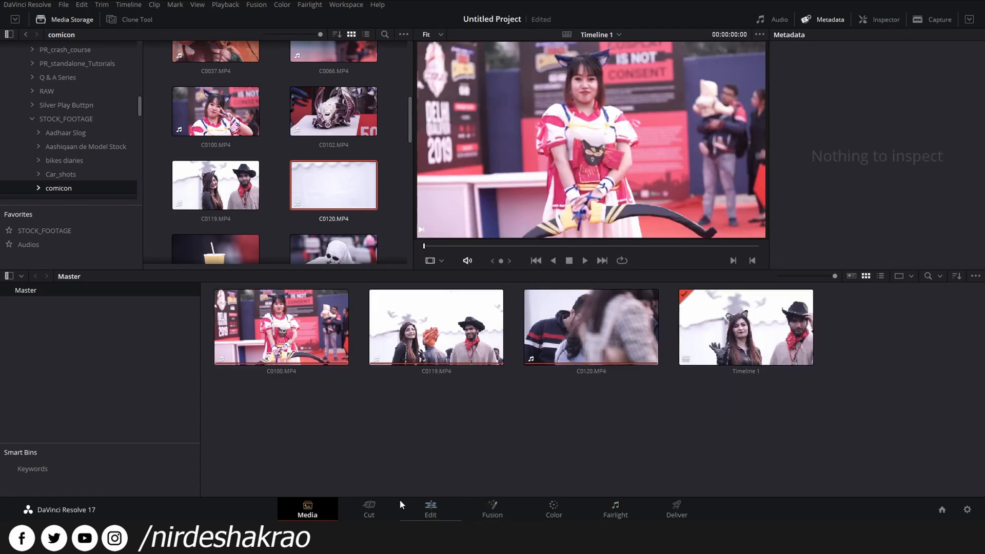
Step: Inspect the three clips of Timeline 1 on the Edit page, leaving none selected
{"action": "left_click", "coordinate": [431, 511]}
{"action": "left_click_drag", "start_coordinate": [226, 331], "coordinate": [143, 447]}
{"action": "left_click", "coordinate": [216, 392]}
{"action": "left_click", "coordinate": [545, 398]}
{"action": "left_click", "coordinate": [682, 449]}
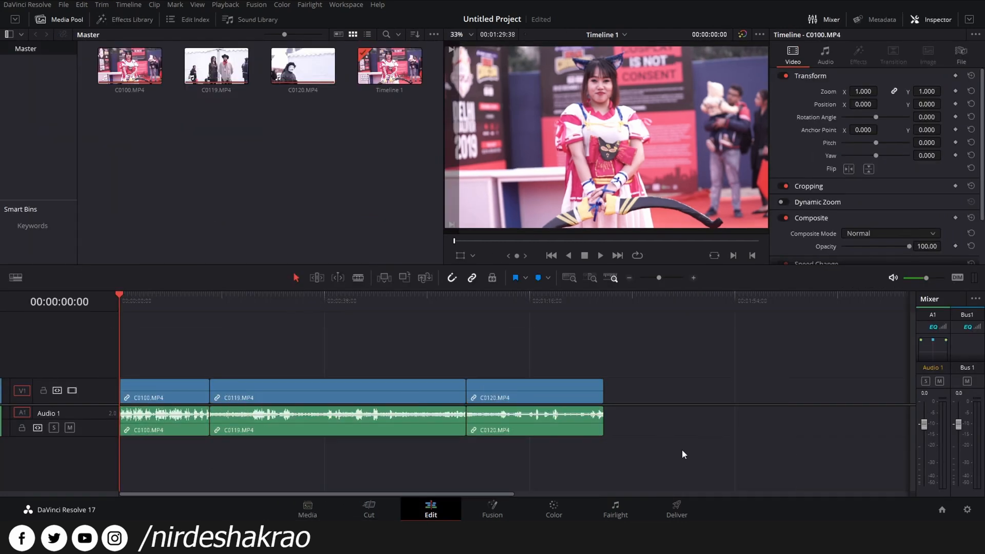
Step: Switch to the Color page and reposition node 01 farther into the node graph
{"action": "left_click", "coordinate": [553, 512]}
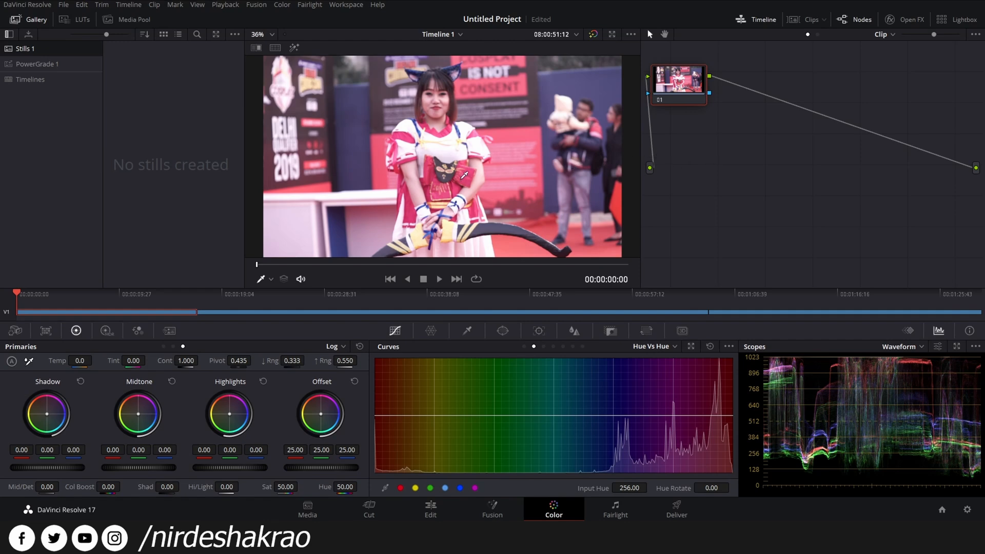
{"action": "left_click_drag", "start_coordinate": [673, 96], "coordinate": [695, 115]}
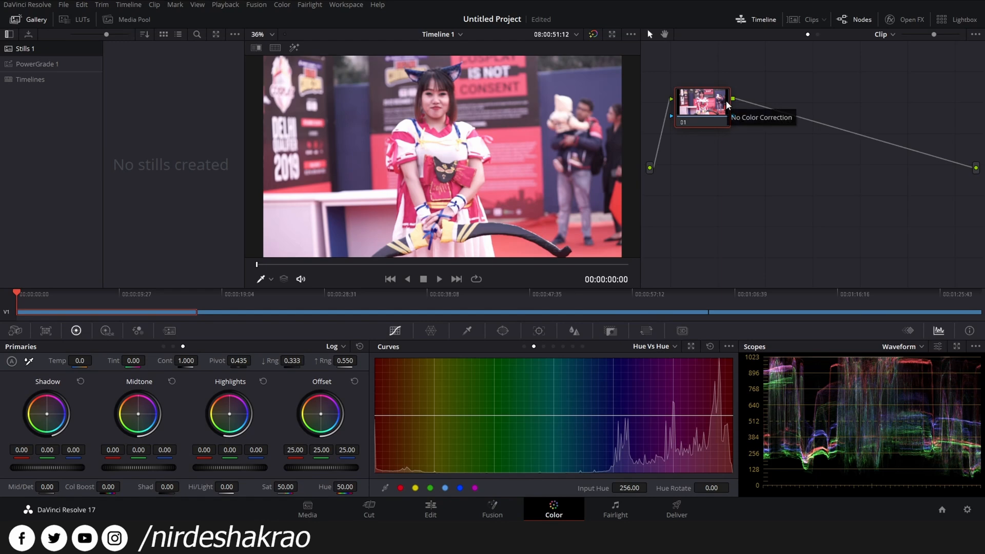
{"action": "left_click_drag", "start_coordinate": [720, 103], "coordinate": [709, 92]}
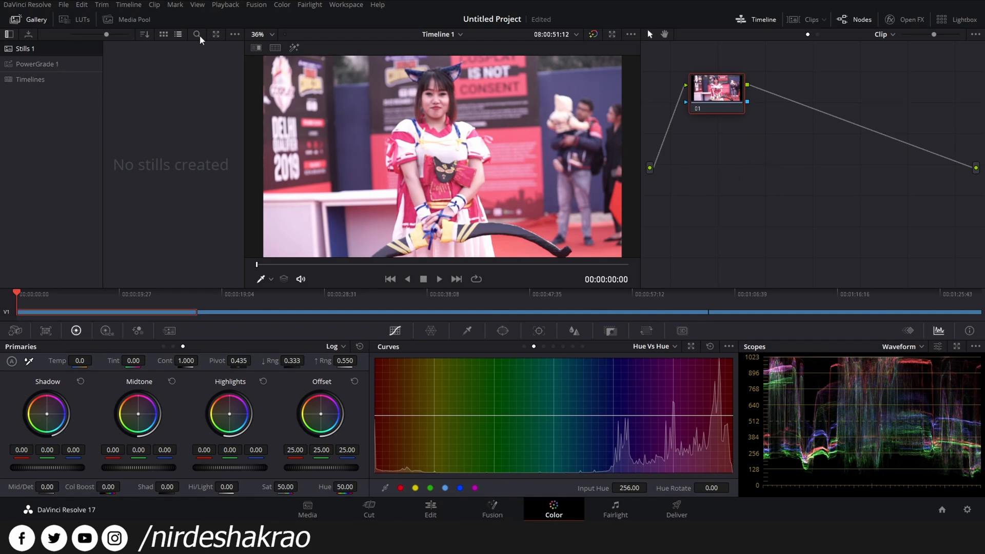
{"action": "left_click_drag", "start_coordinate": [739, 80], "coordinate": [760, 131]}
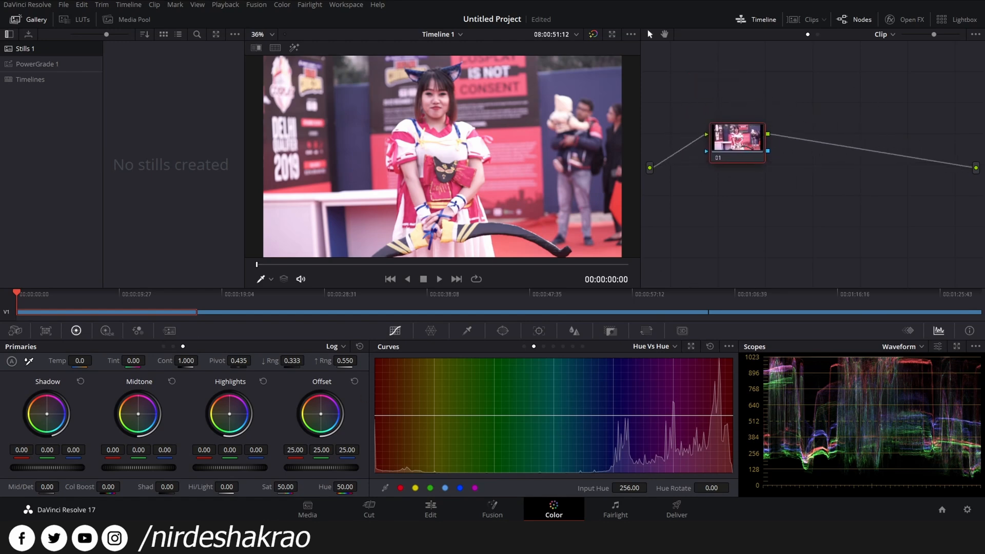
Step: Look through the gallery stills, the LUT library and the media pool, leaving the media pool displayed
{"action": "left_click", "coordinate": [29, 21]}
{"action": "left_click", "coordinate": [30, 22]}
{"action": "left_click", "coordinate": [81, 23]}
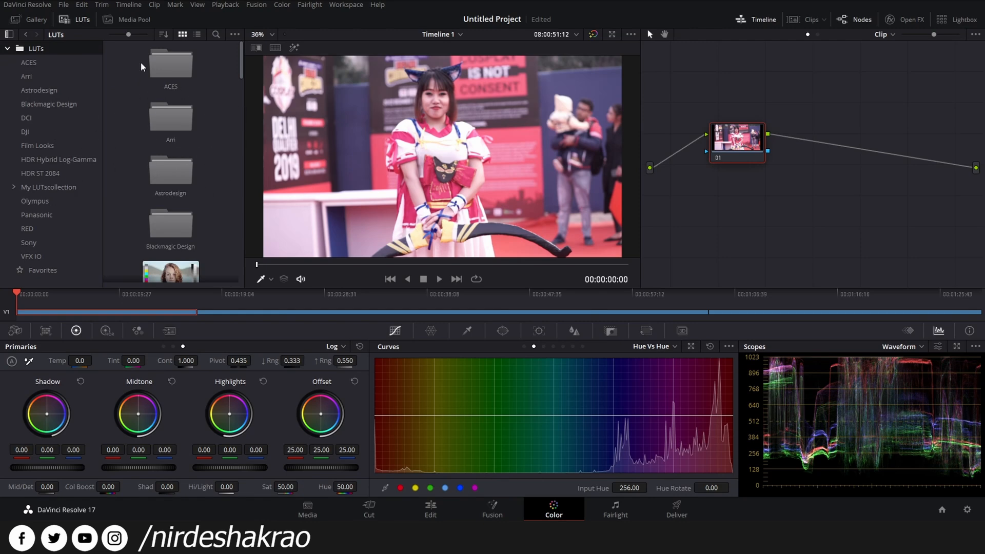
{"action": "left_click", "coordinate": [129, 21]}
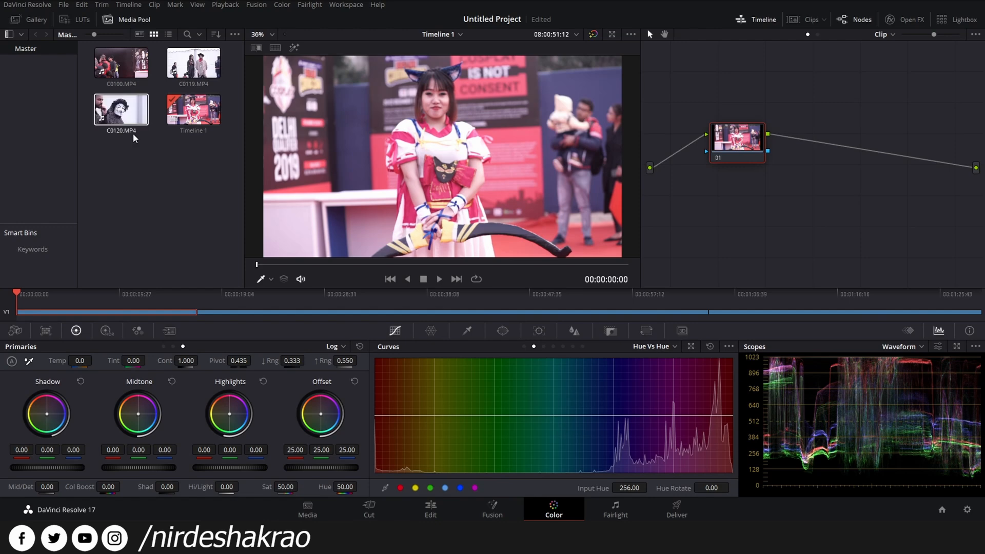
{"action": "mouse_move", "coordinate": [420, 142]}
{"action": "left_mouse_down"}
{"action": "mouse_move", "coordinate": [468, 147]}
{"action": "mouse_move", "coordinate": [407, 141]}
{"action": "mouse_move", "coordinate": [424, 131]}
{"action": "left_mouse_up"}
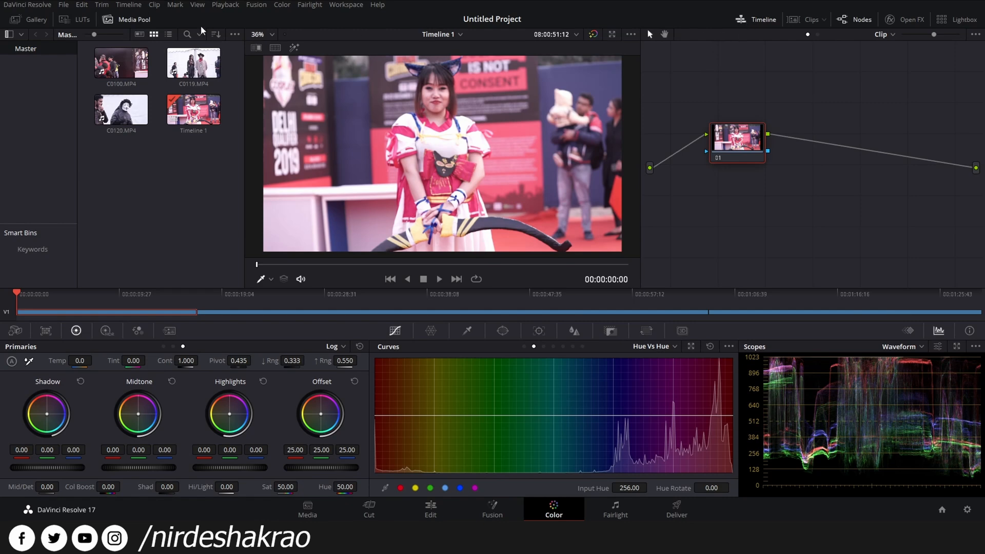
Step: Toggle the Color page's mini timeline, scrub within the first clip to 00:00:07:19, and leave the timeline hidden
{"action": "left_click", "coordinate": [763, 21]}
{"action": "left_click", "coordinate": [764, 21]}
{"action": "left_click_drag", "start_coordinate": [398, 298], "coordinate": [175, 307]}
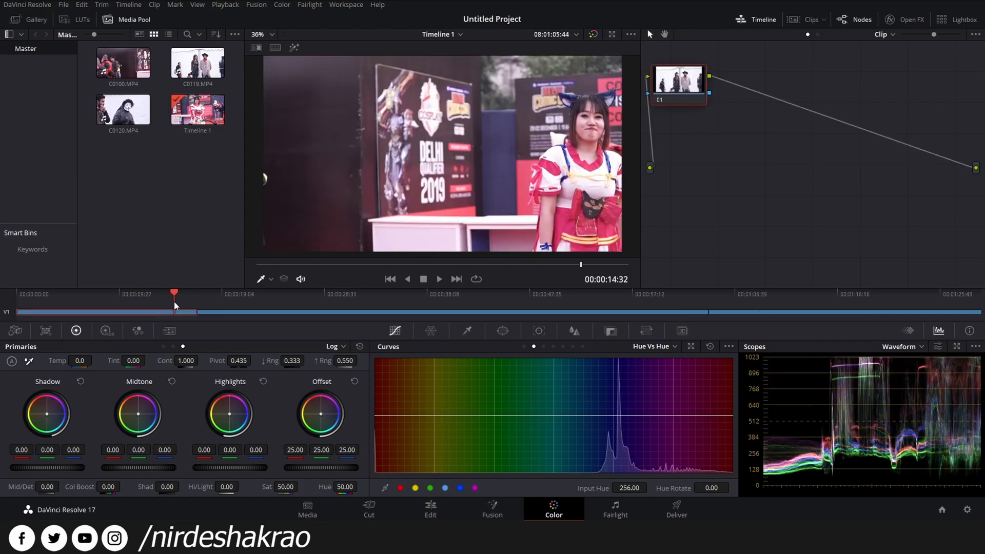
{"action": "left_click", "coordinate": [753, 20]}
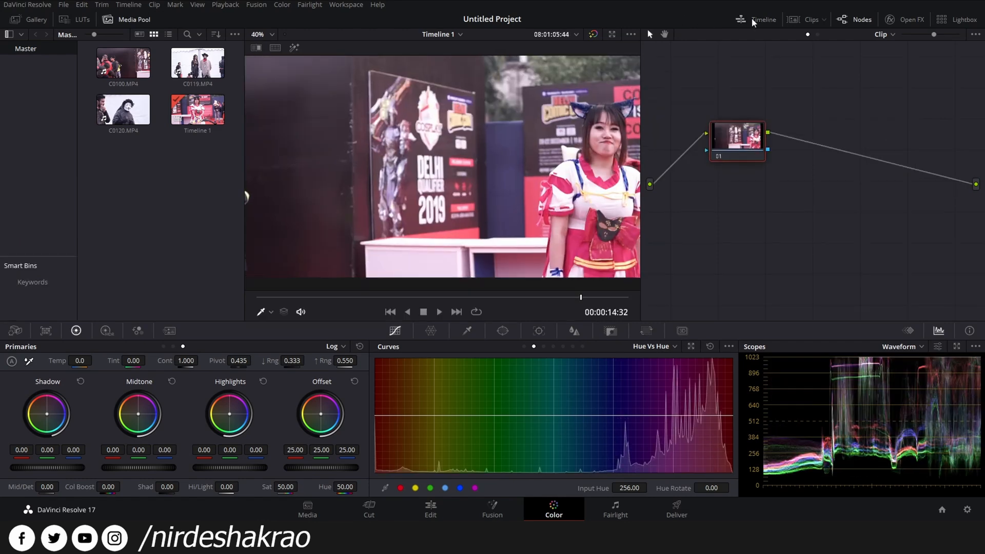
{"action": "left_click", "coordinate": [753, 20]}
{"action": "left_click", "coordinate": [93, 300]}
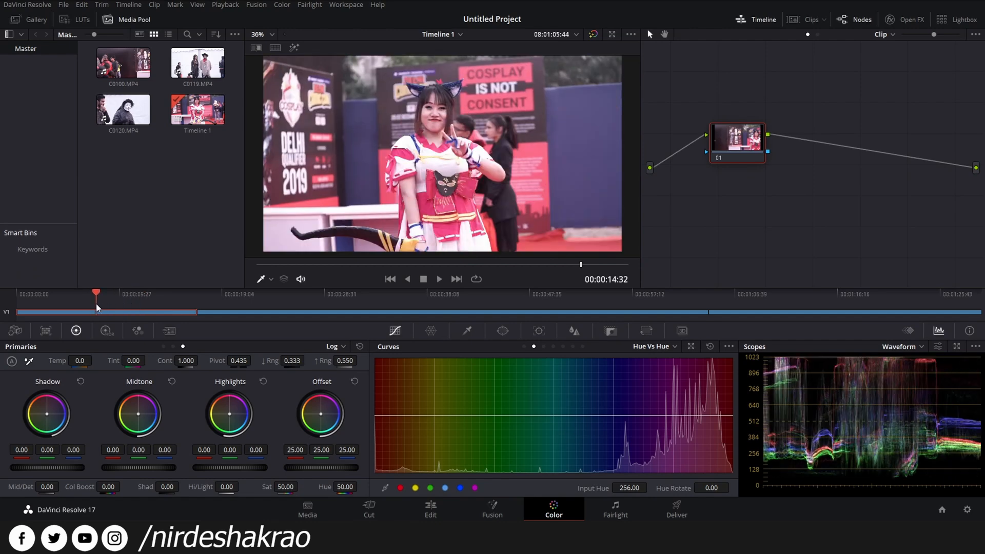
{"action": "left_click", "coordinate": [741, 21]}
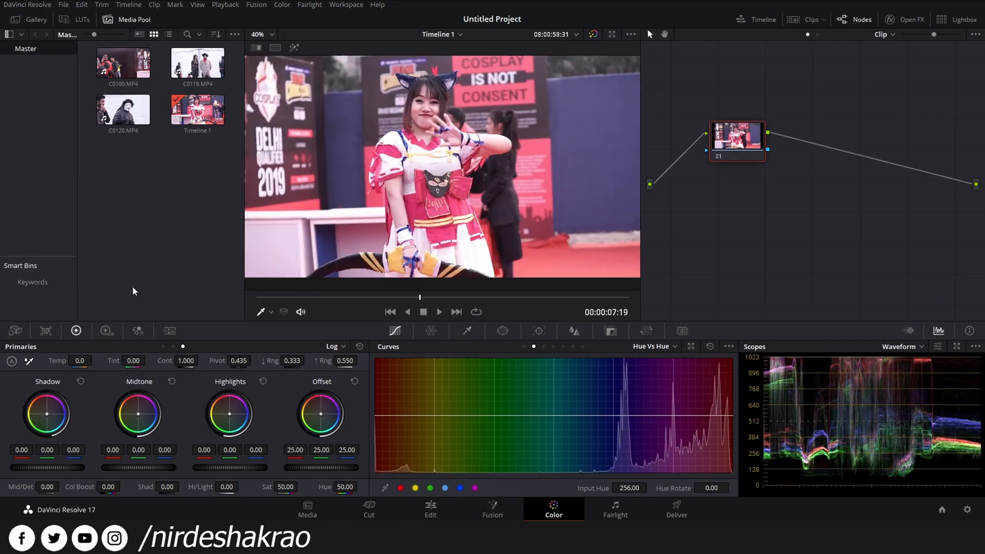
Step: Show the clip thumbnails and view the clips one by one, ending on the second clip
{"action": "left_click", "coordinate": [808, 21]}
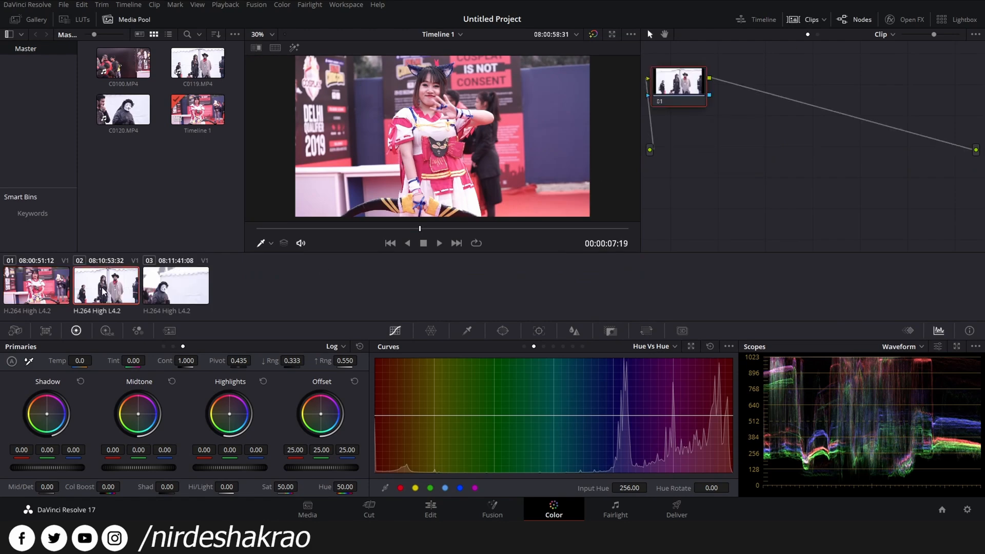
{"action": "left_click", "coordinate": [186, 290]}
{"action": "left_click", "coordinate": [43, 288]}
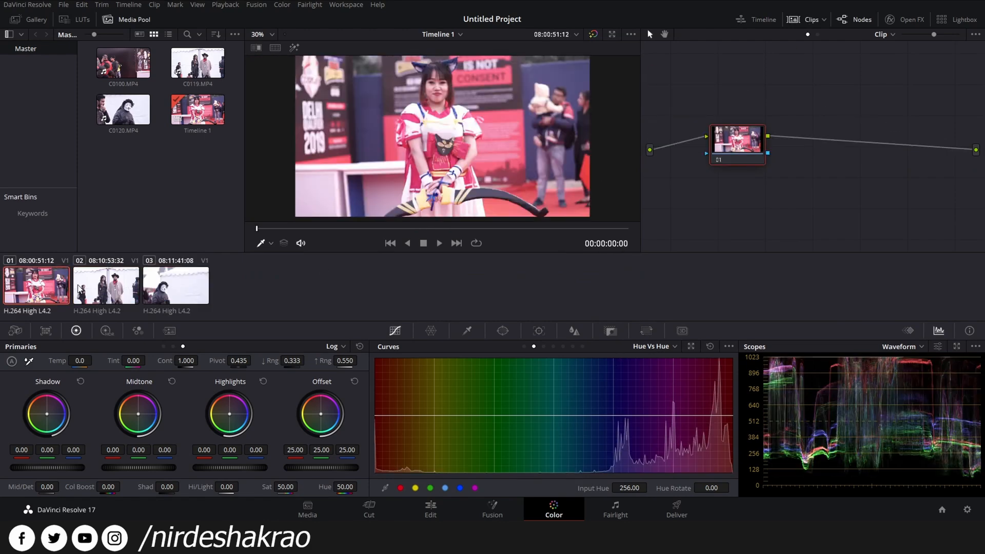
{"action": "left_click", "coordinate": [112, 287]}
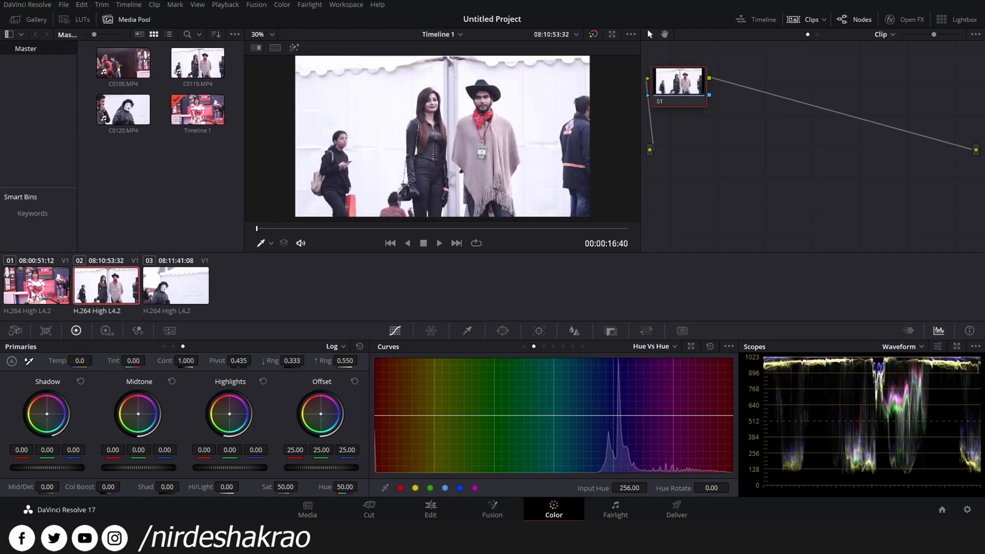
Step: Show the mini timeline with the clip thumbnails, jump between the first and third clips, and hide both
{"action": "left_click", "coordinate": [744, 15]}
{"action": "left_click", "coordinate": [128, 312]}
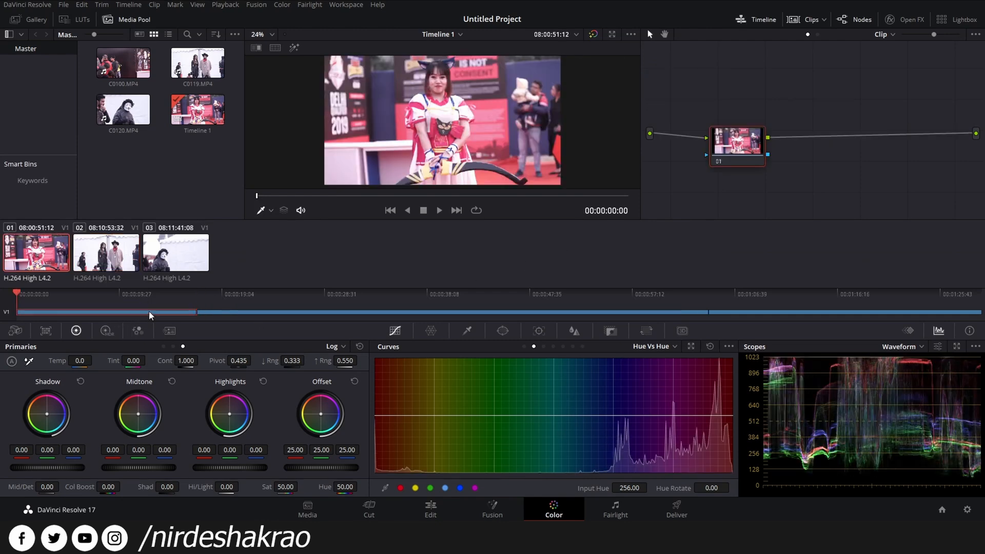
{"action": "left_click", "coordinate": [837, 316]}
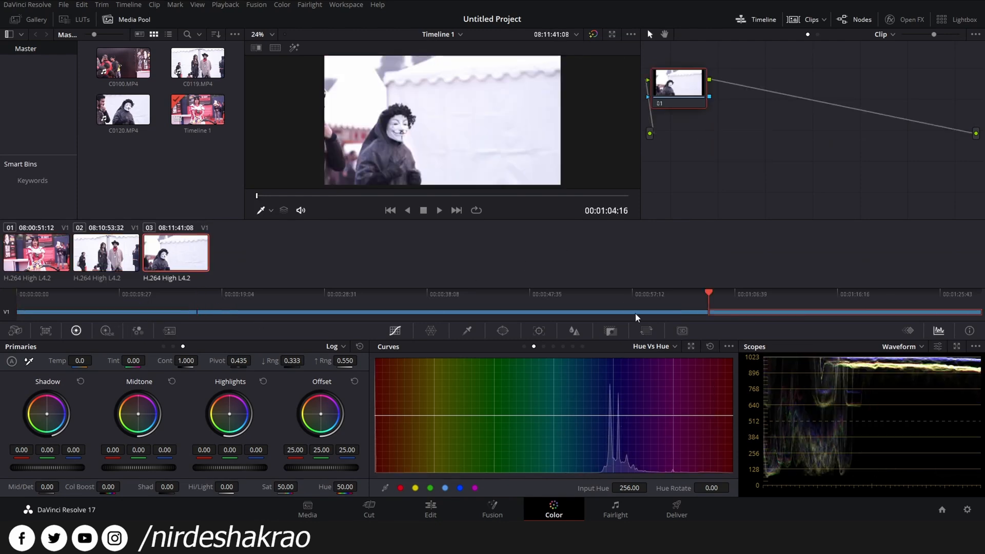
{"action": "left_click", "coordinate": [172, 314]}
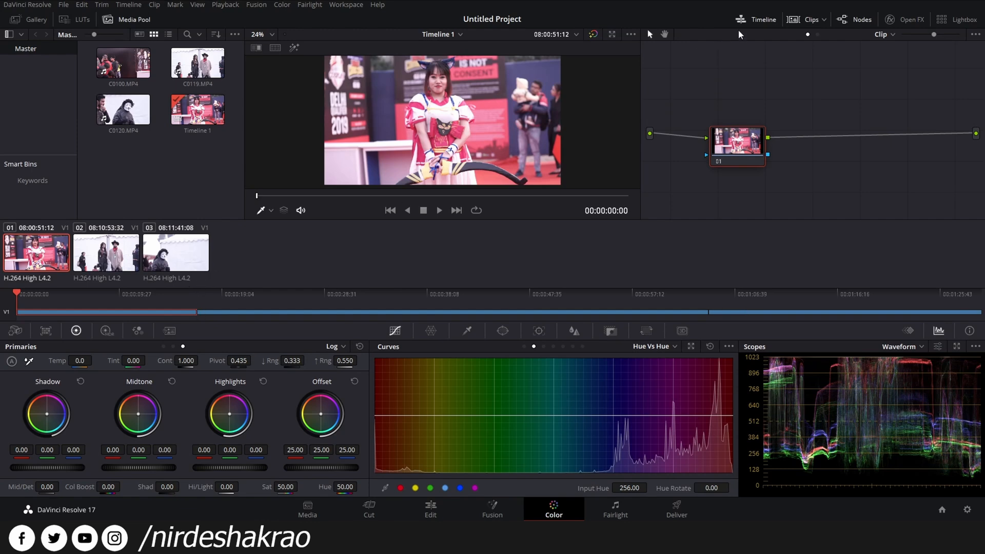
{"action": "left_click", "coordinate": [754, 20]}
{"action": "left_click", "coordinate": [798, 19]}
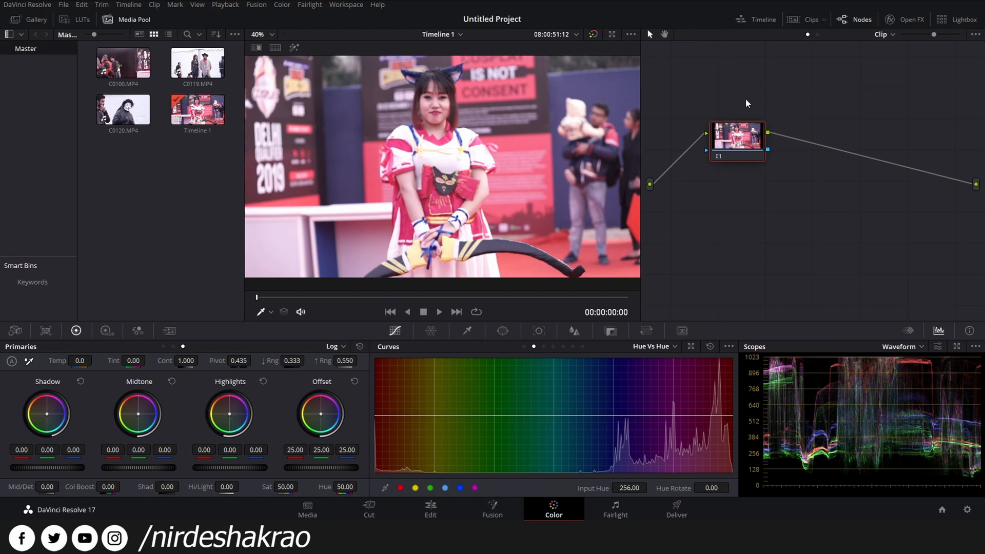
Step: Show the mini timeline again, scrub to 00:00:32:14 in the second clip, and hide the timeline
{"action": "left_click", "coordinate": [753, 19]}
{"action": "left_click_drag", "start_coordinate": [270, 312], "coordinate": [363, 304]}
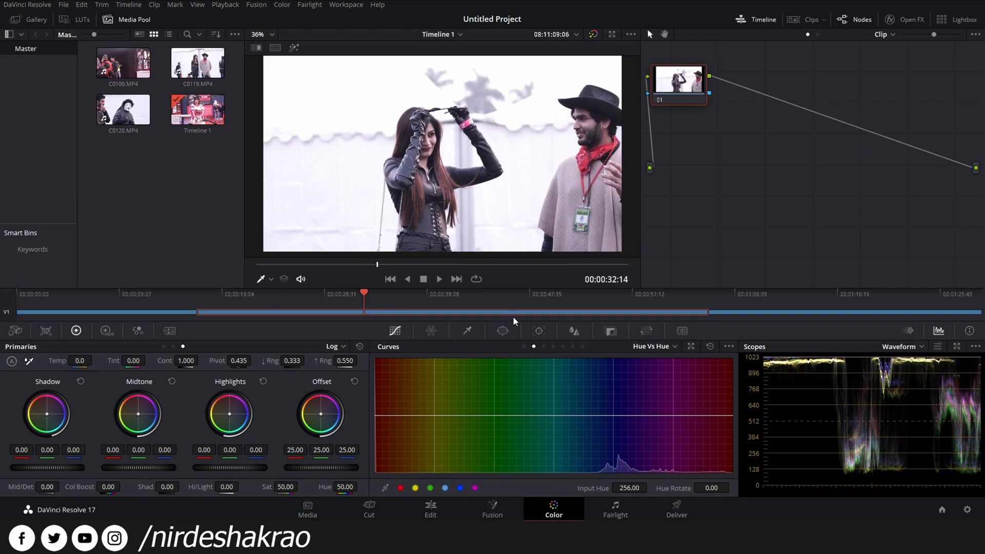
{"action": "left_click", "coordinate": [739, 19]}
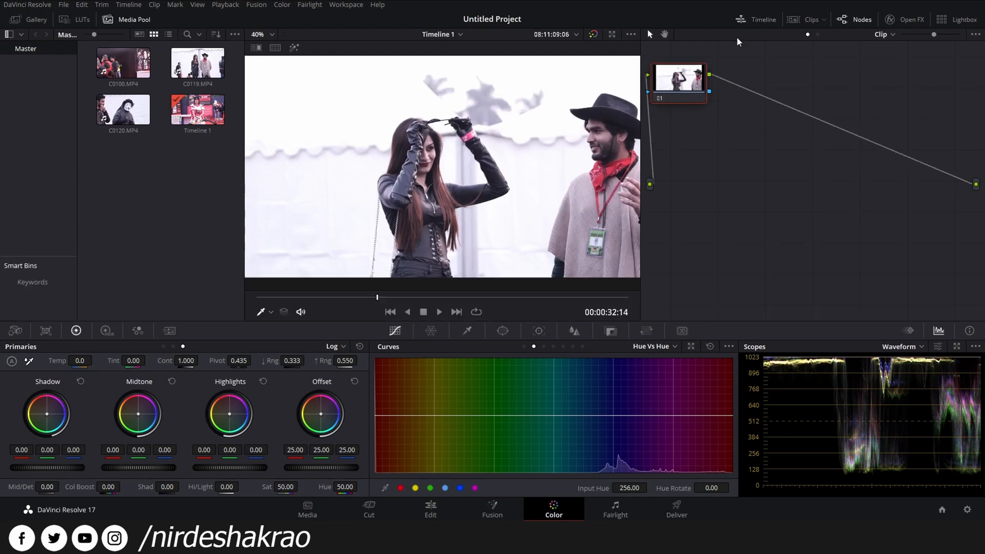
Step: Go back to the first clip through the clip thumbnails and hide the thumbnails
{"action": "left_click", "coordinate": [814, 19]}
{"action": "left_click", "coordinate": [52, 294]}
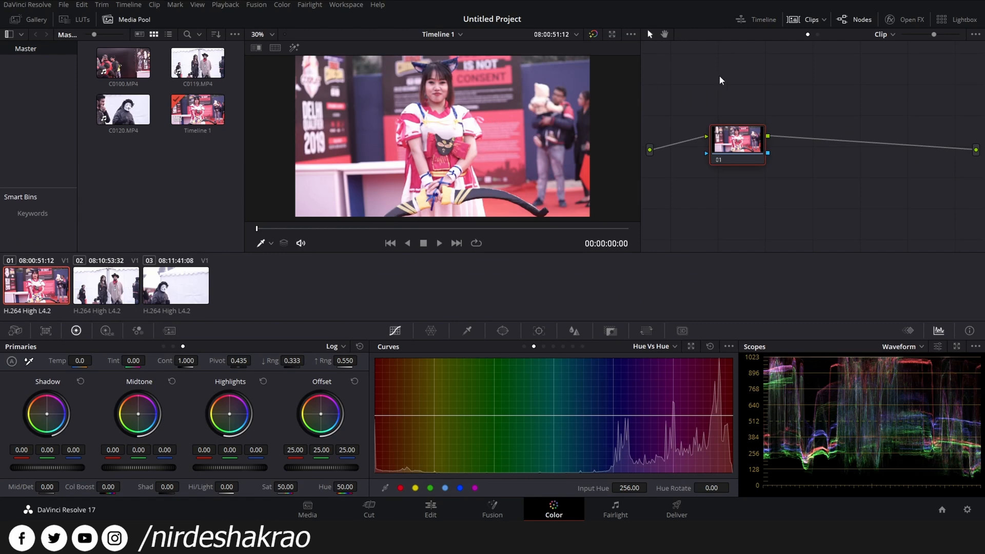
{"action": "left_click", "coordinate": [809, 20]}
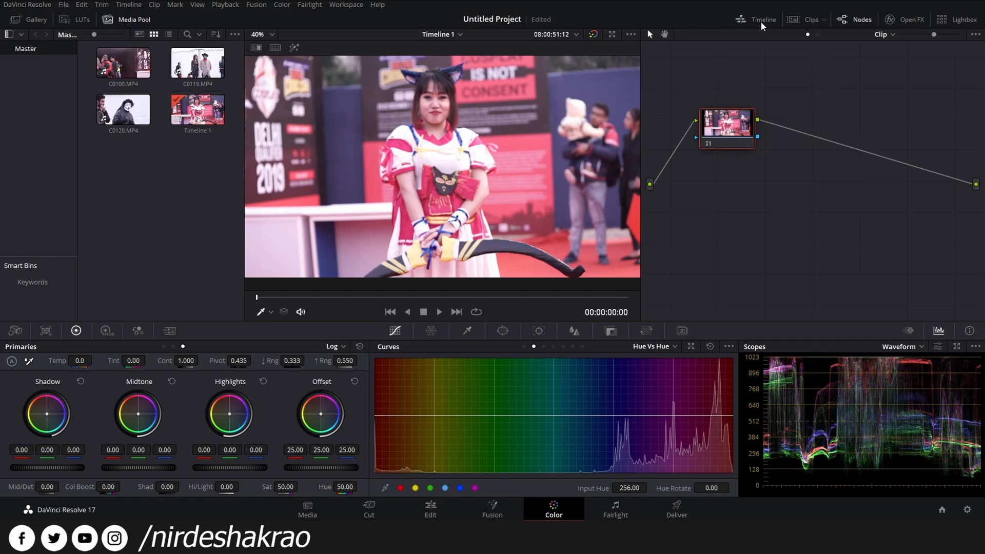
Step: Toggle the node graph off and on, and display the Open FX effects library beside it
{"action": "left_click", "coordinate": [863, 21]}
{"action": "left_click", "coordinate": [860, 19]}
{"action": "left_click", "coordinate": [847, 20]}
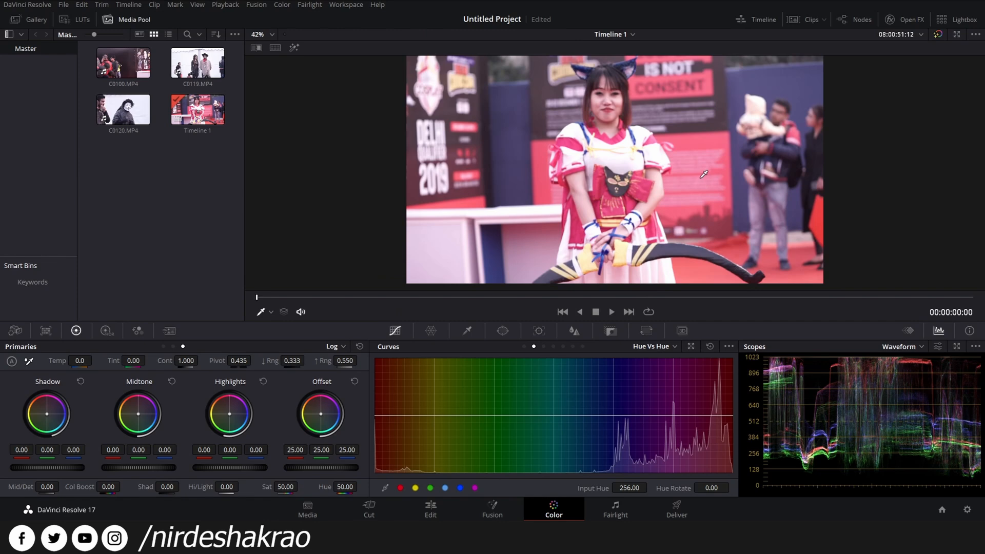
{"action": "left_click", "coordinate": [844, 21]}
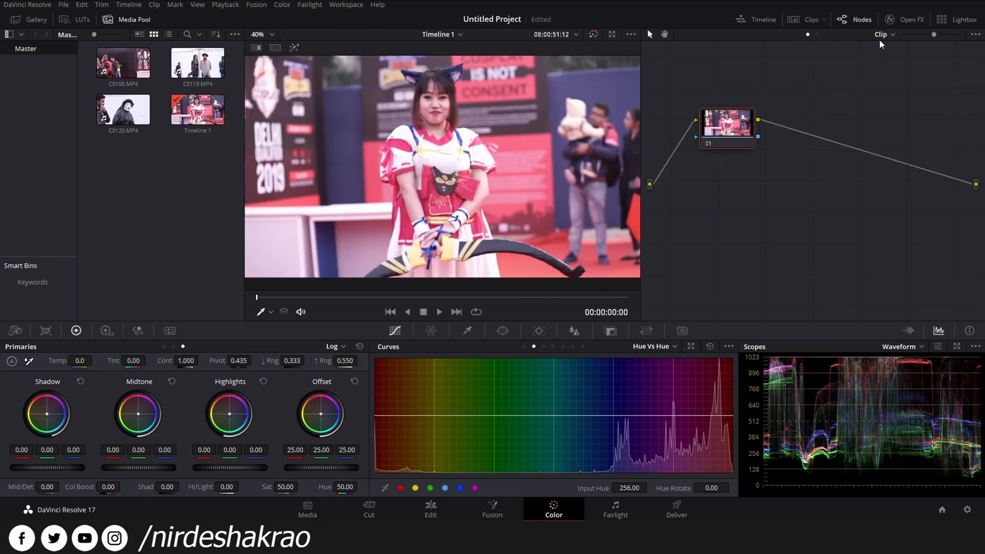
{"action": "left_click", "coordinate": [905, 23]}
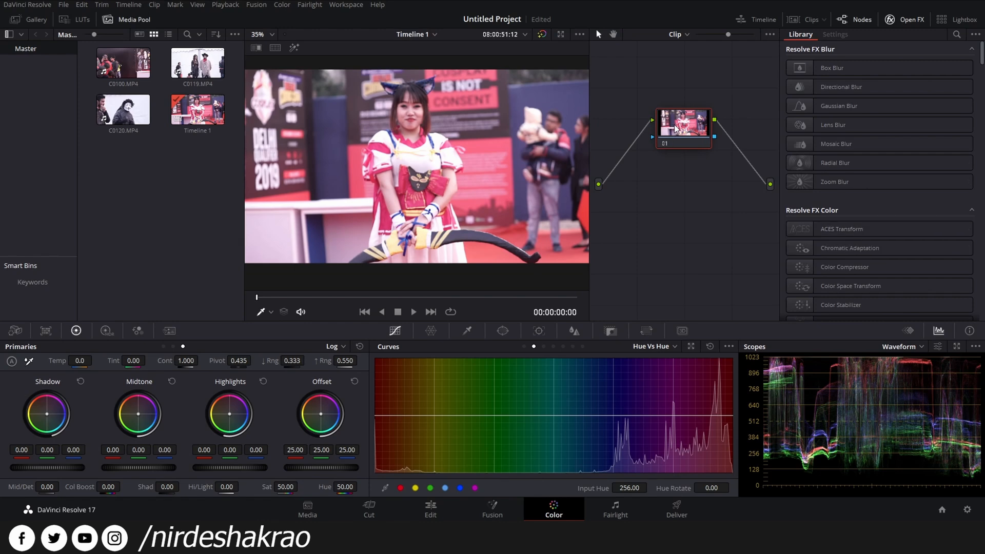
Step: Hide the Open FX library, and view all timeline clips in the Lightbox before returning to the colour controls
{"action": "left_click", "coordinate": [908, 24]}
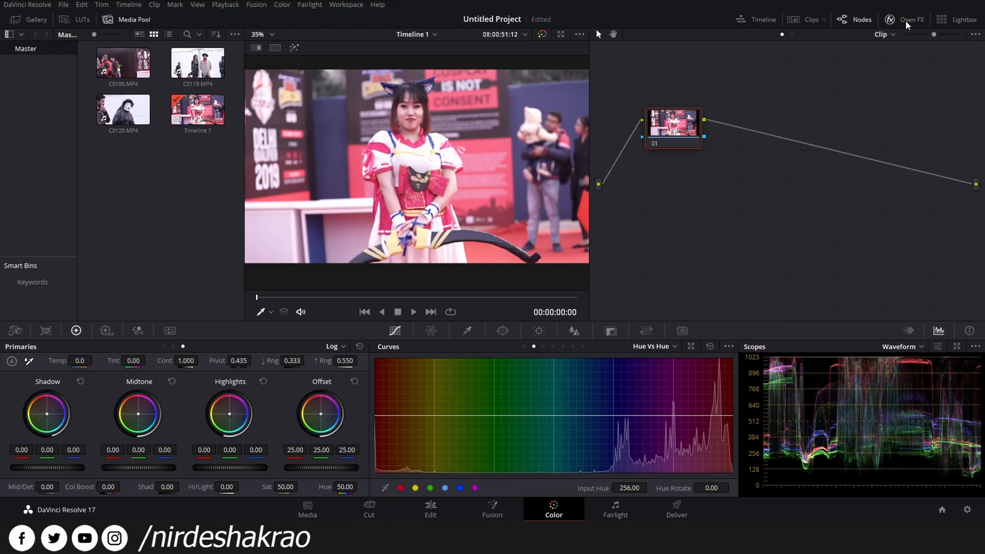
{"action": "left_click", "coordinate": [965, 23]}
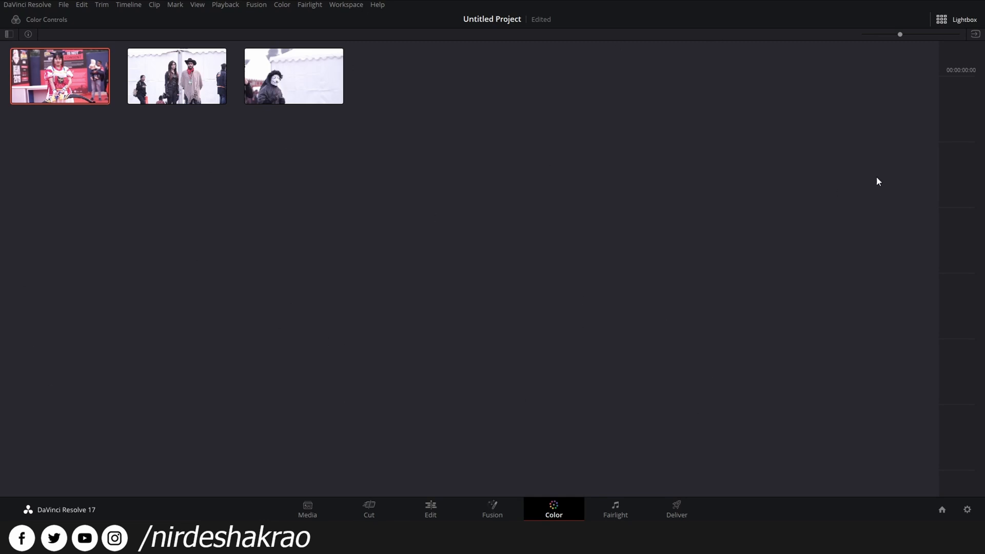
{"action": "left_click", "coordinate": [952, 20]}
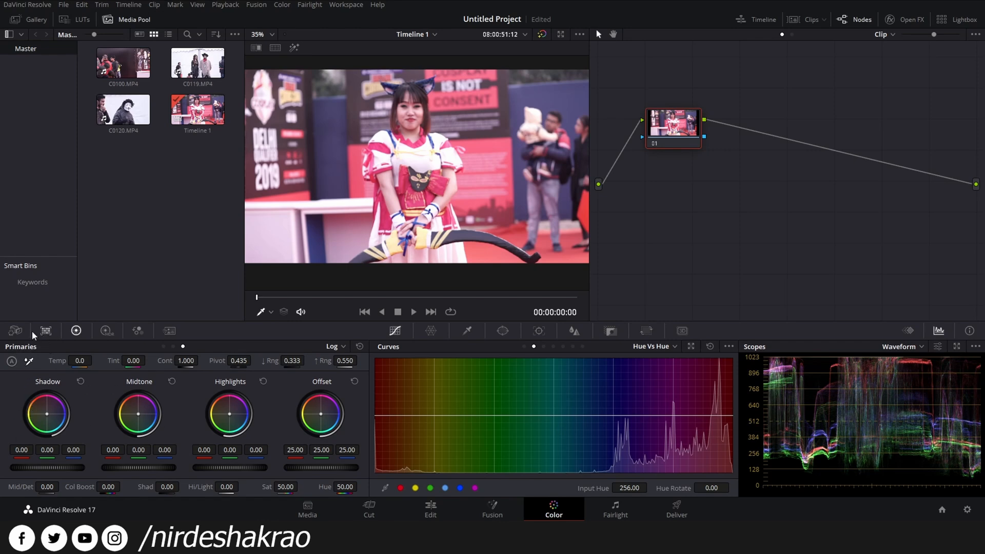
Step: Look at the High Dynamic Range and Motion Effects palettes, and return to the Primaries colour wheels
{"action": "left_click", "coordinate": [106, 332]}
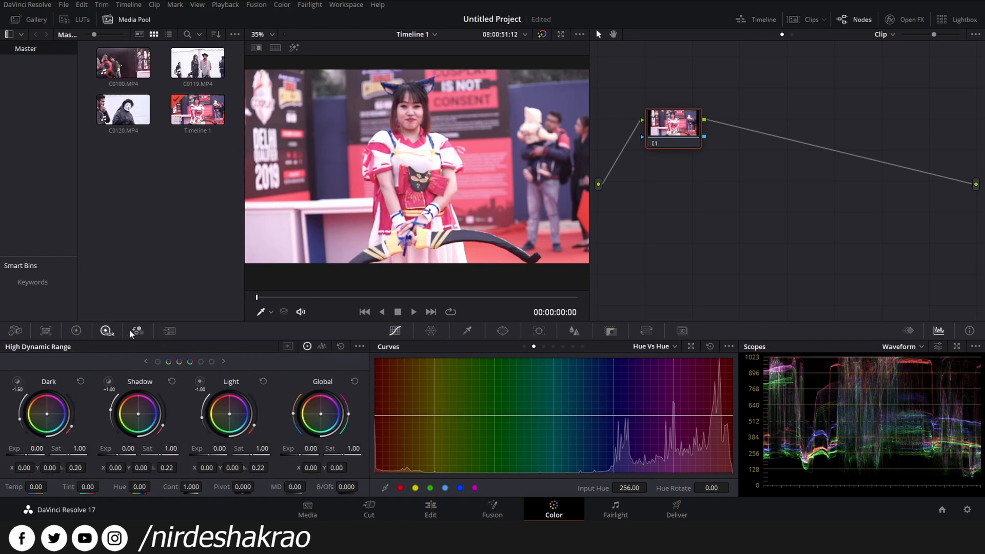
{"action": "left_click", "coordinate": [166, 333]}
{"action": "left_click", "coordinate": [170, 332]}
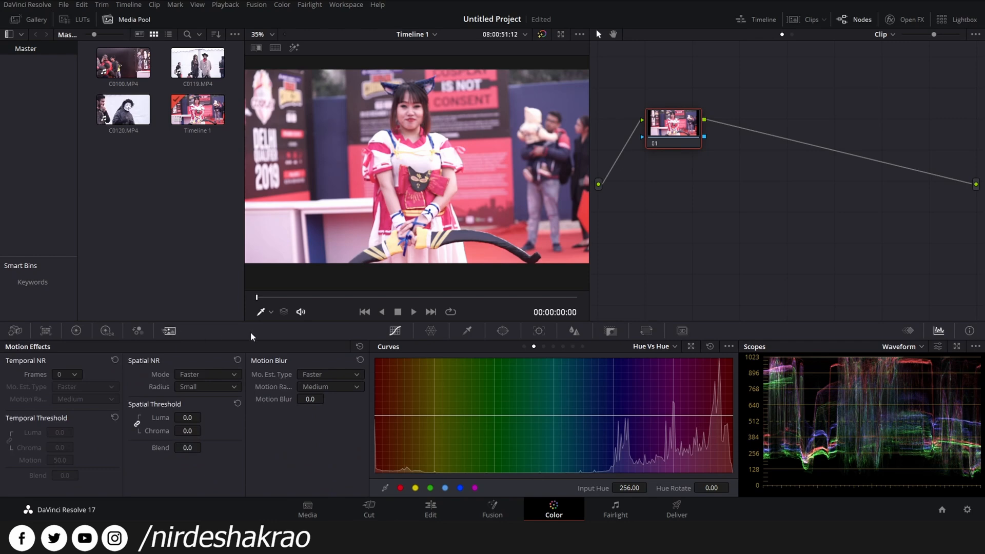
{"action": "left_click", "coordinate": [76, 333]}
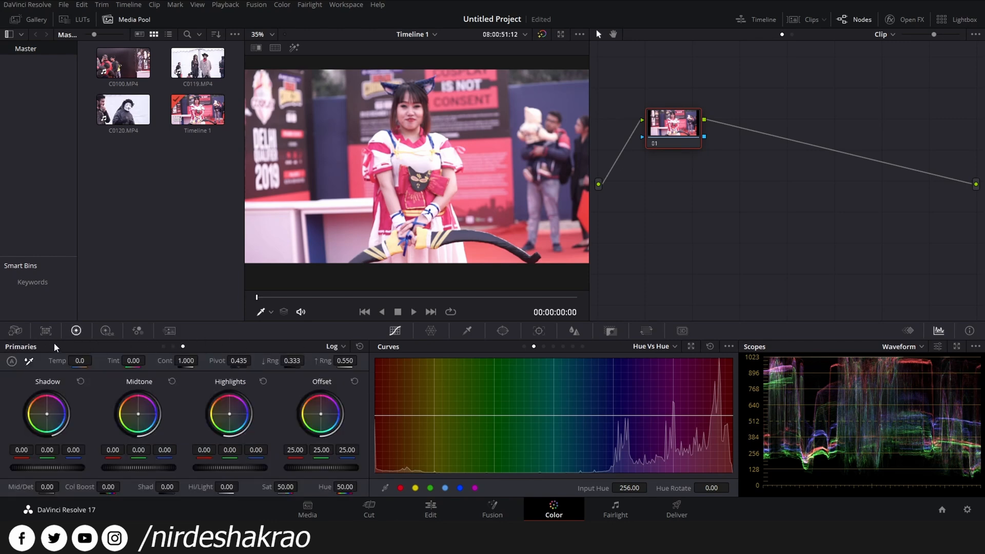
Step: Look at the Camera Raw and Color Match palettes, and return to the Primaries colour wheels
{"action": "left_click", "coordinate": [16, 331]}
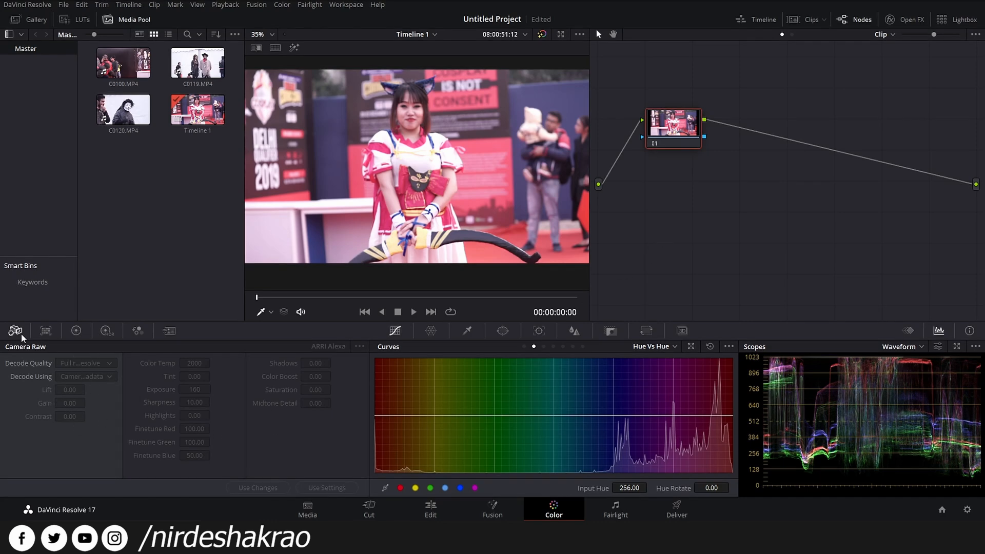
{"action": "left_click", "coordinate": [46, 330]}
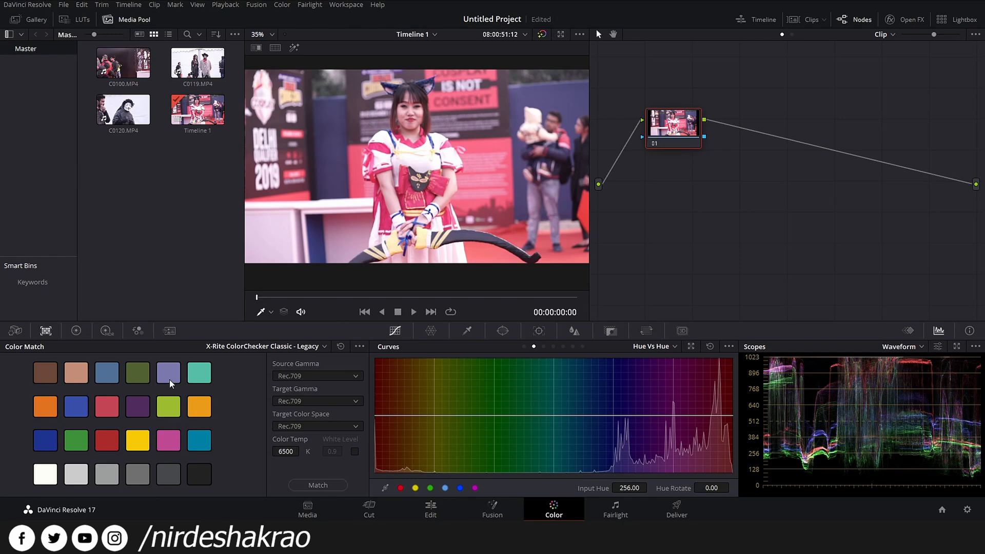
{"action": "left_click", "coordinate": [75, 333]}
{"action": "left_click", "coordinate": [47, 332]}
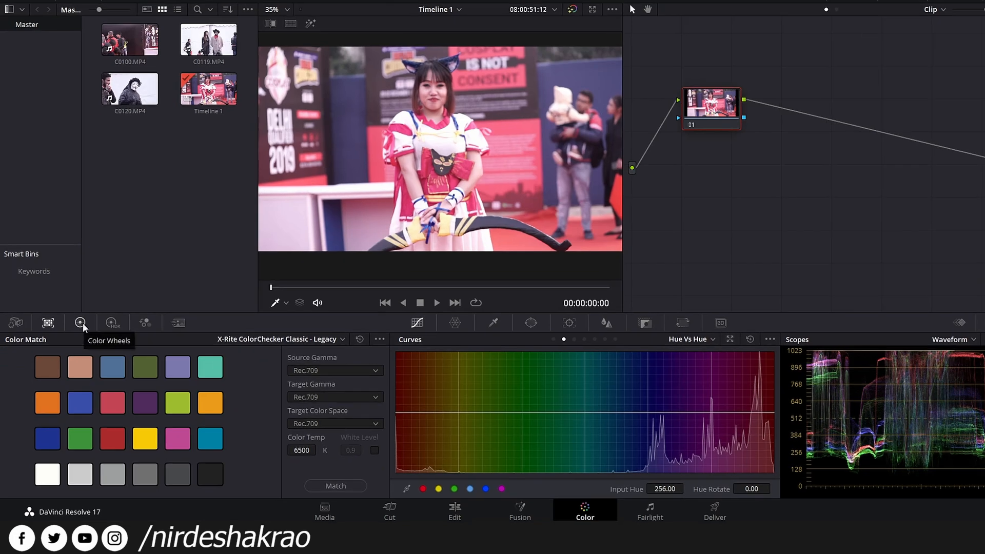
{"action": "left_click", "coordinate": [77, 331]}
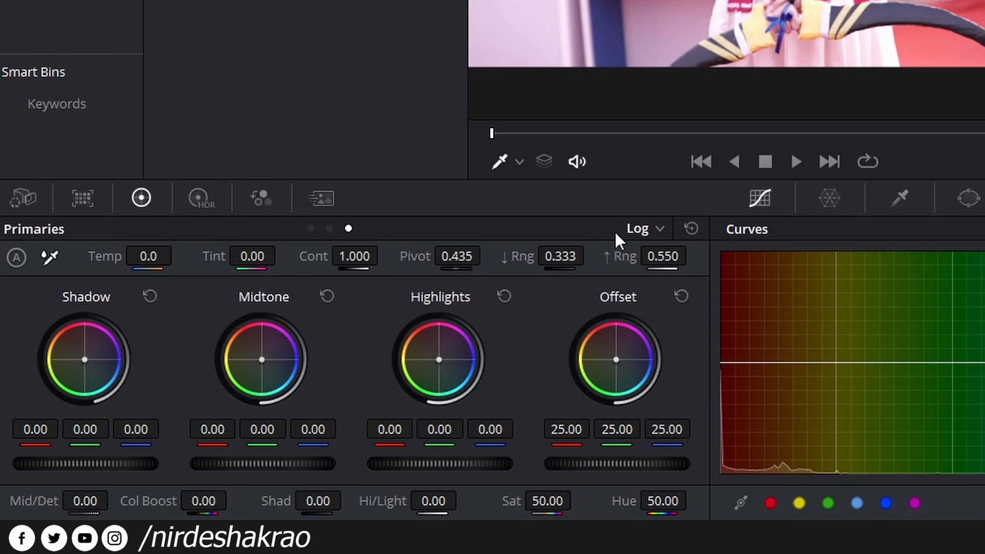
Step: View the Primaries controls in Wheels and Bars modes using the mode list, and return to Log
{"action": "left_click", "coordinate": [662, 225]}
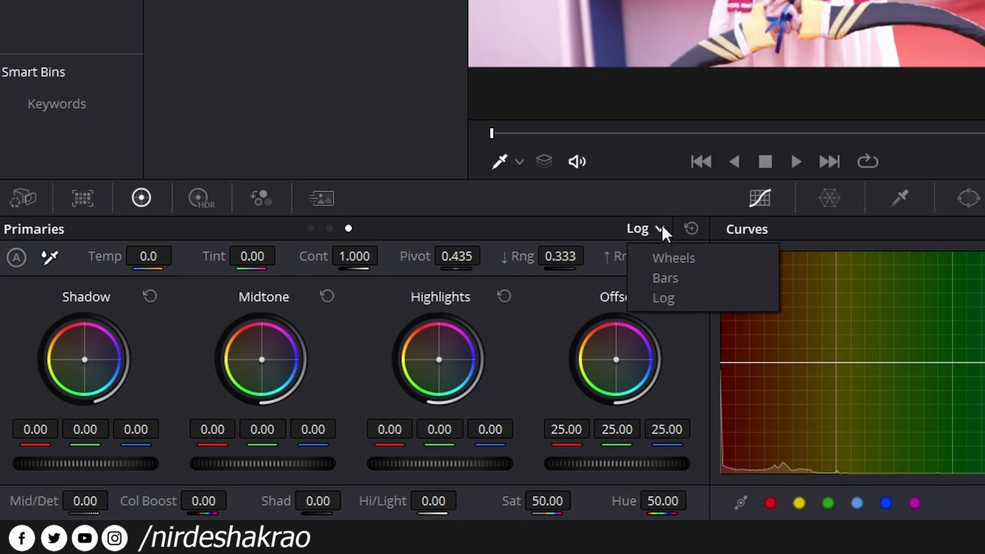
{"action": "left_click", "coordinate": [697, 263]}
{"action": "left_click", "coordinate": [660, 229]}
{"action": "left_click", "coordinate": [658, 277]}
{"action": "left_click", "coordinate": [659, 231]}
{"action": "left_click", "coordinate": [658, 301]}
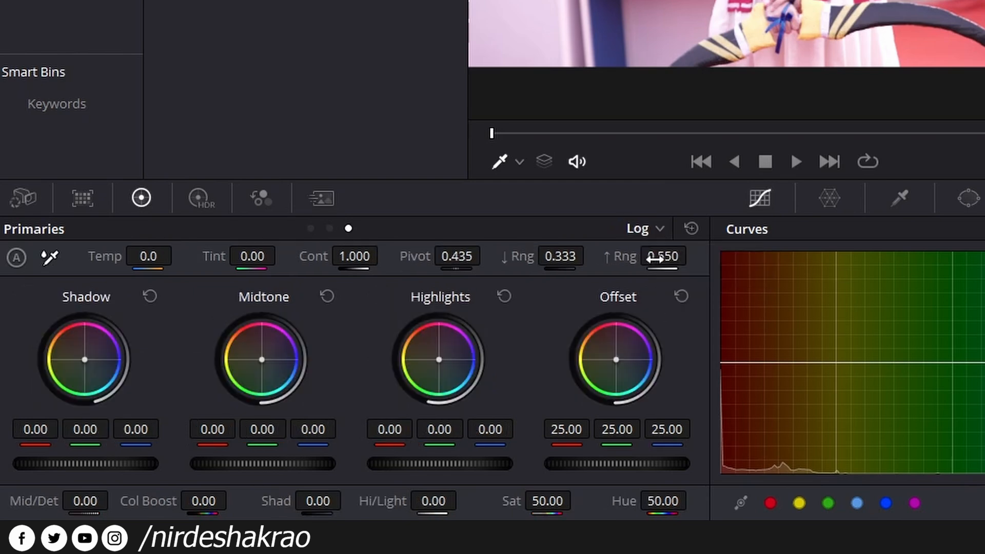
Step: Cycle the Primaries palette through its Wheels, Bars and Log pages, and leave it on Wheels
{"action": "left_click", "coordinate": [310, 231]}
{"action": "left_click", "coordinate": [328, 230]}
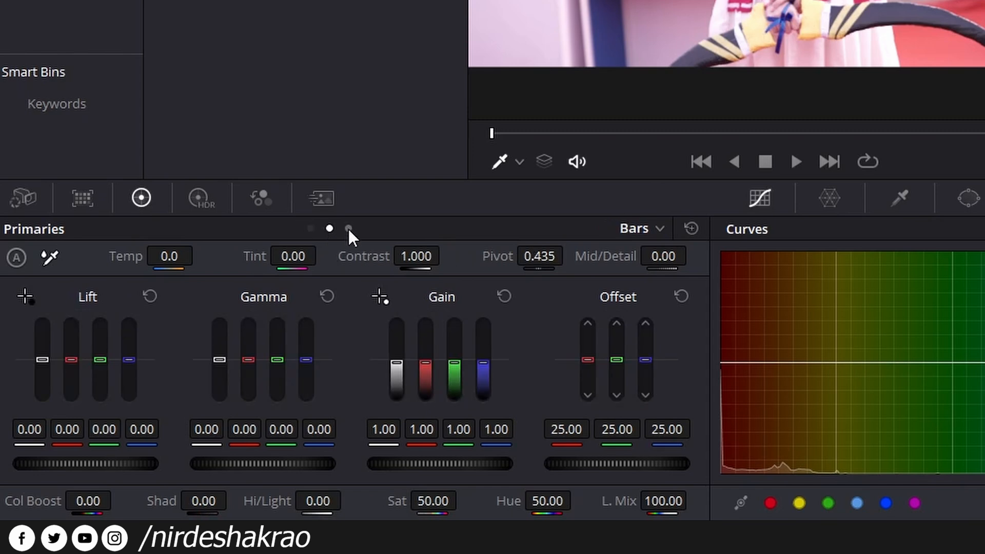
{"action": "left_click", "coordinate": [349, 229]}
{"action": "left_click", "coordinate": [310, 230]}
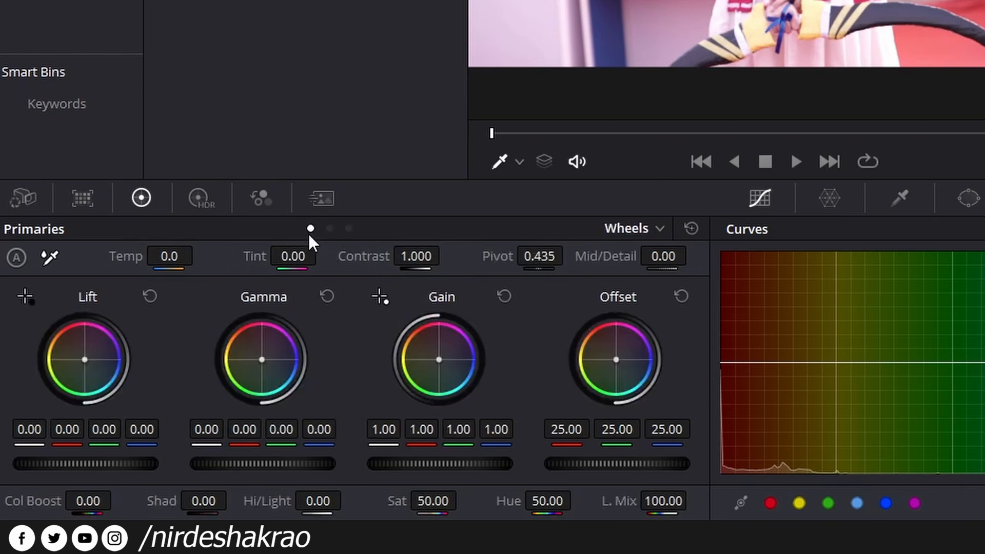
{"action": "left_click", "coordinate": [329, 230]}
{"action": "left_click", "coordinate": [349, 229]}
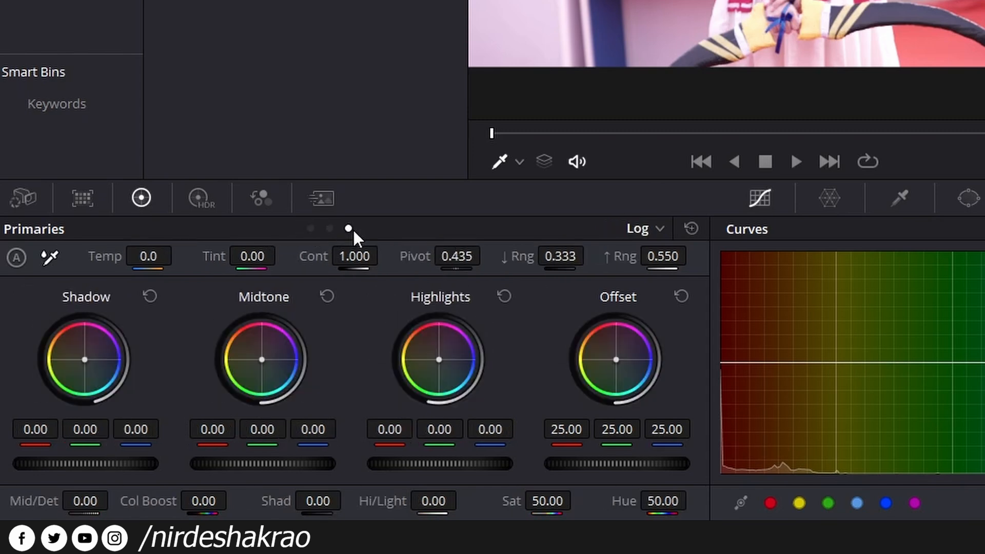
{"action": "left_click", "coordinate": [309, 230]}
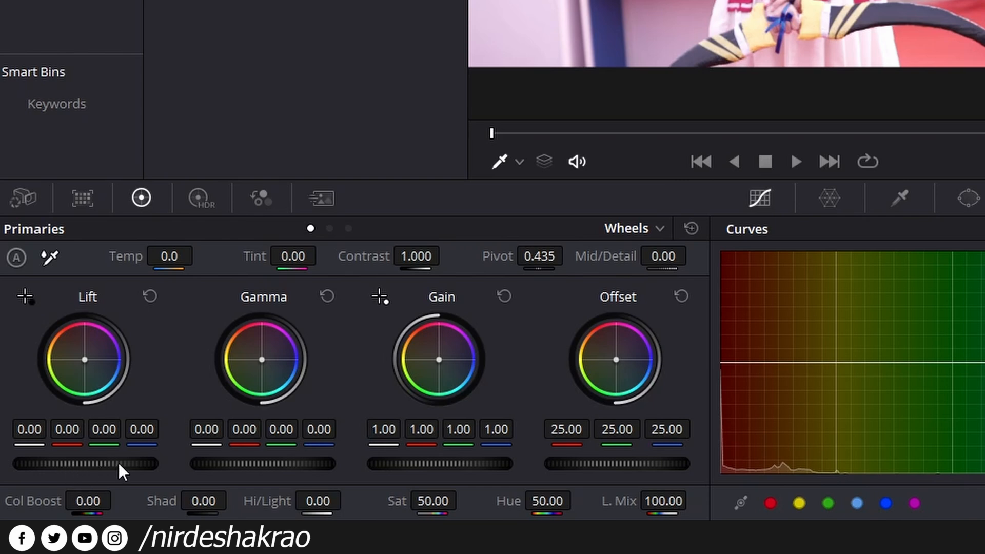
Step: Try raising the master Lift to 0.16 and lowering it to -0.30, and reset Lift
{"action": "mouse_move", "coordinate": [76, 460]}
{"action": "left_mouse_down"}
{"action": "mouse_move", "coordinate": [102, 461]}
{"action": "mouse_move", "coordinate": [27, 467]}
{"action": "mouse_move", "coordinate": [85, 468]}
{"action": "left_mouse_up"}
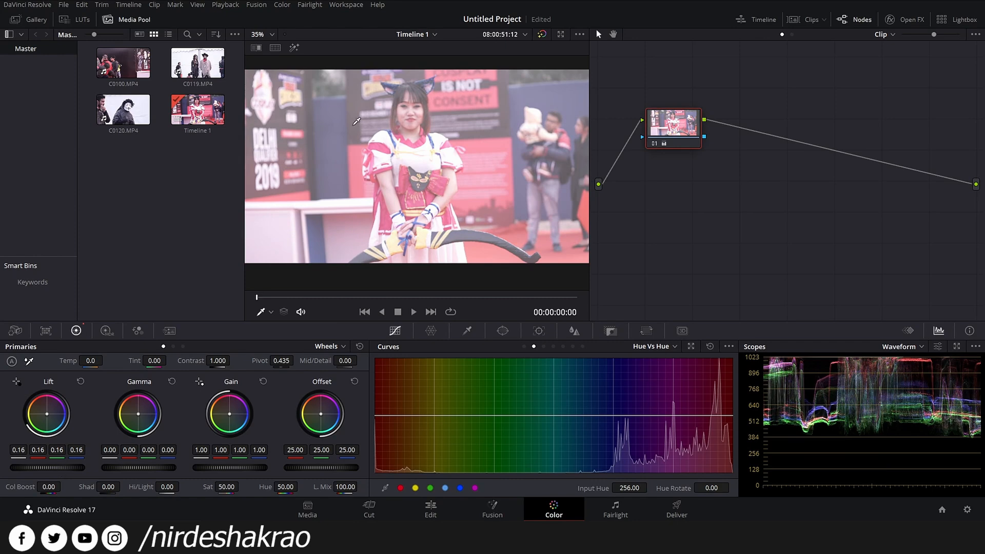
{"action": "left_click_drag", "start_coordinate": [32, 468], "coordinate": [16, 480]}
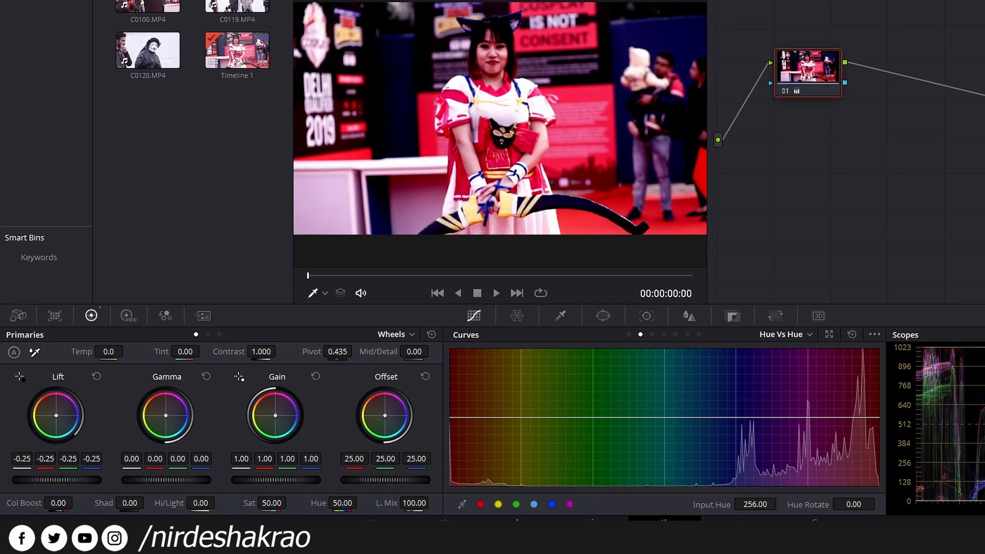
{"action": "left_click_drag", "start_coordinate": [90, 476], "coordinate": [13, 483]}
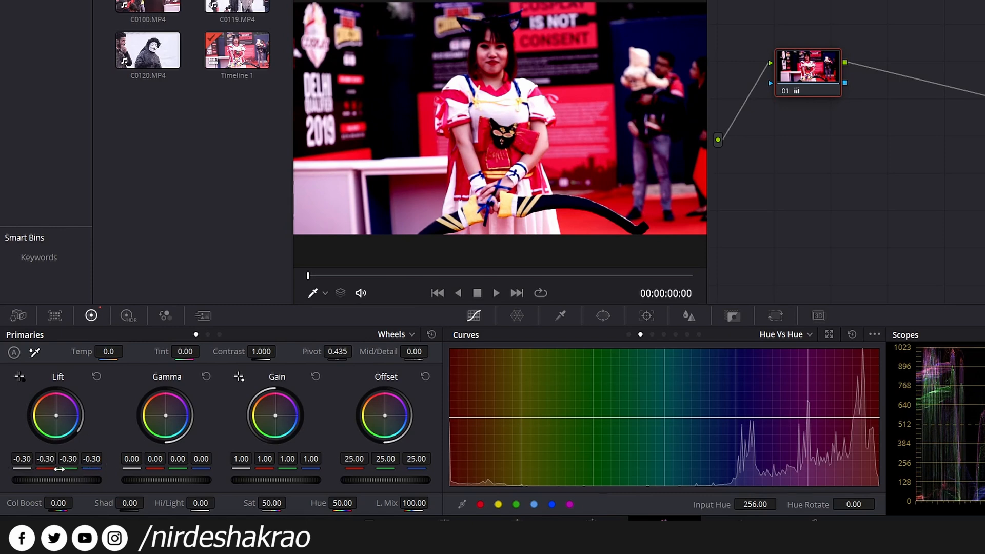
{"action": "left_click", "coordinate": [97, 377]}
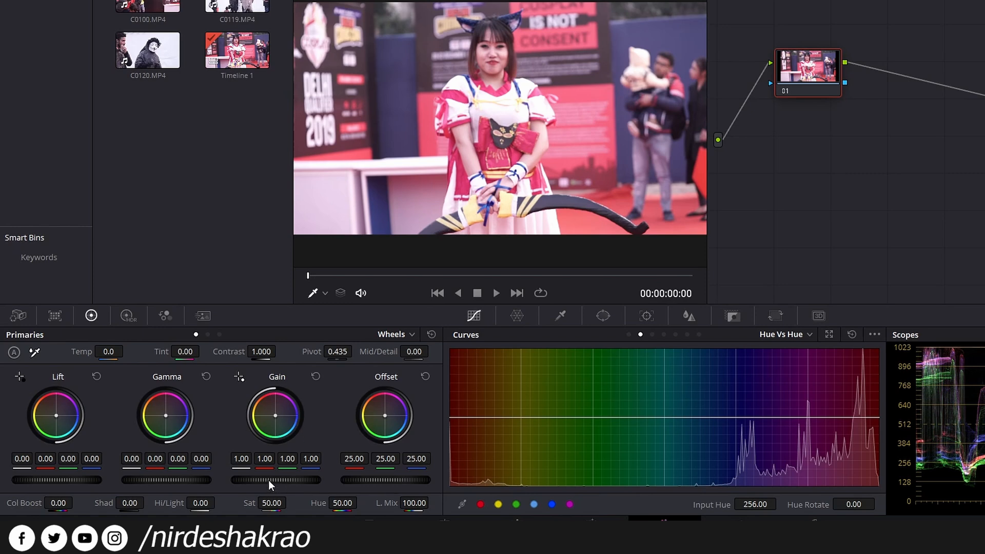
Step: Try lowering the master Gain to 0.24 and the master Gamma to -0.42, resetting each one after its test
{"action": "left_click_drag", "start_coordinate": [276, 480], "coordinate": [193, 481]}
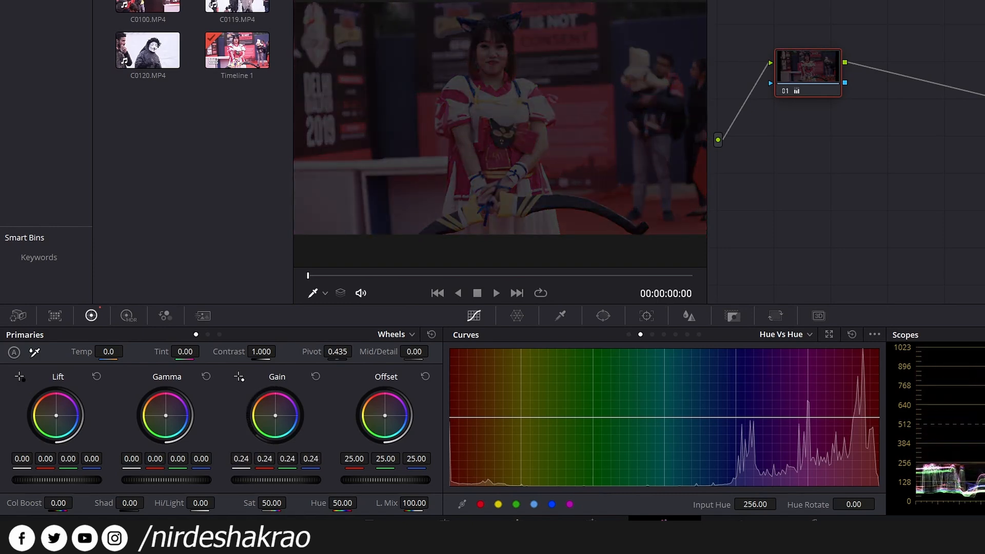
{"action": "left_click", "coordinate": [316, 377]}
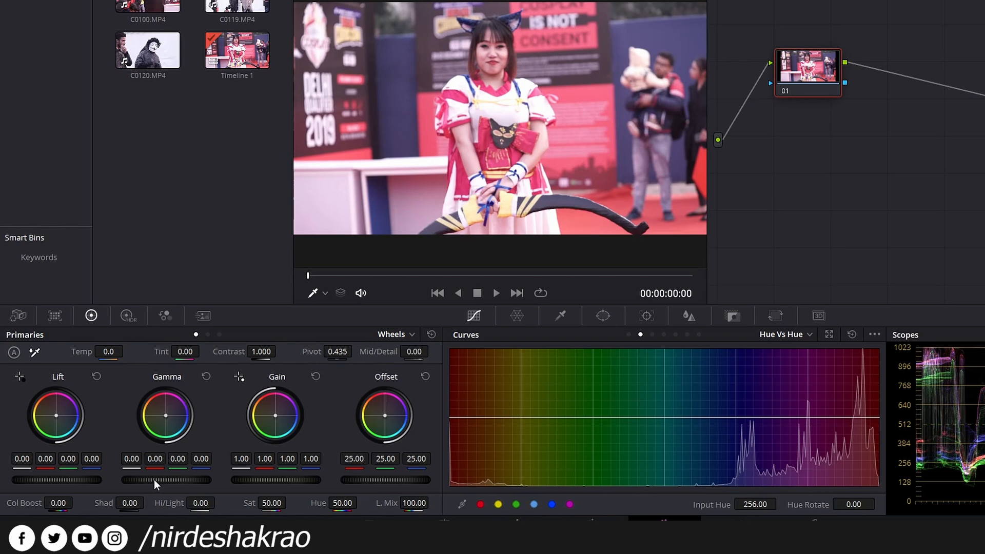
{"action": "left_click_drag", "start_coordinate": [154, 479], "coordinate": [113, 479]}
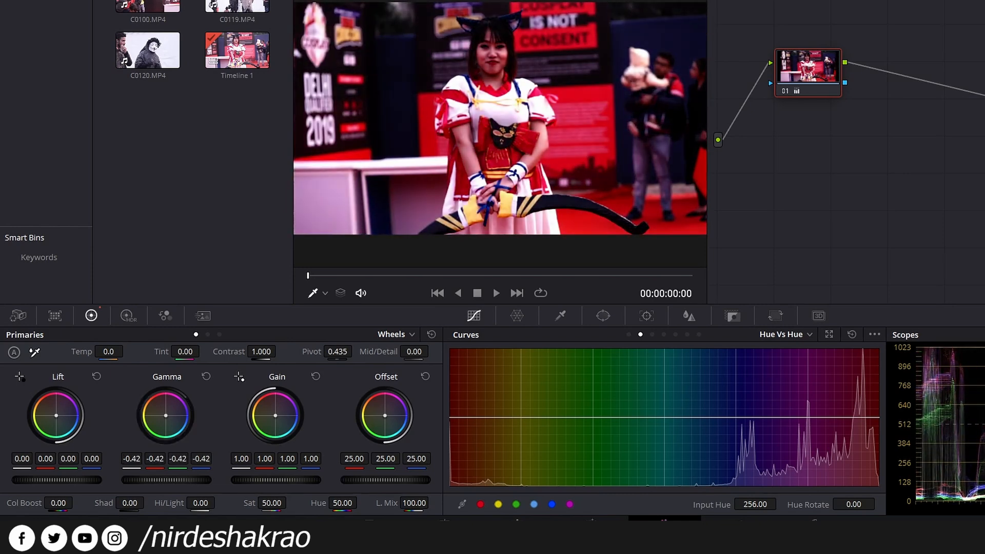
{"action": "left_click", "coordinate": [206, 377]}
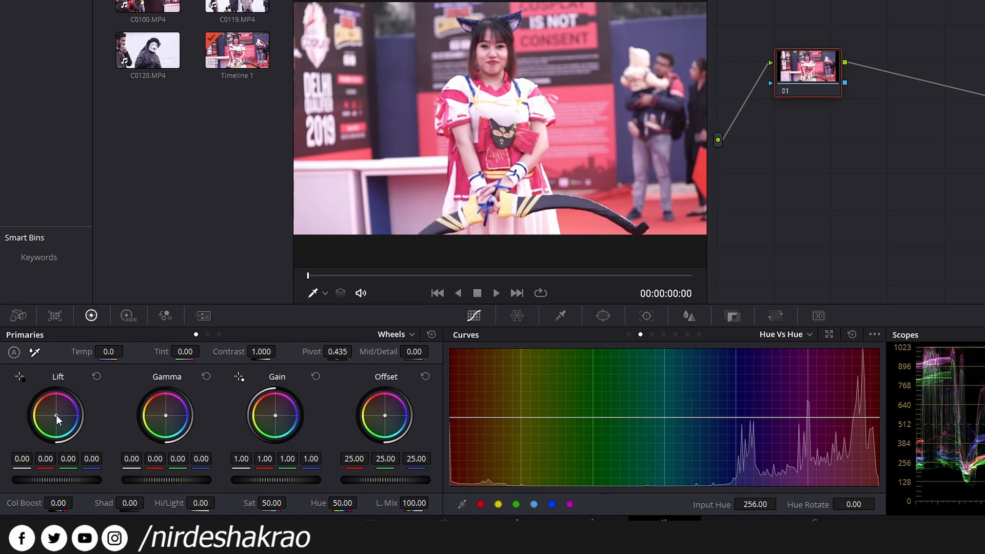
Step: Try tinting Lift toward red, and Gain and Gamma toward blue on their colour wheels, resetting each wheel
{"action": "mouse_move", "coordinate": [56, 415]}
{"action": "left_mouse_down"}
{"action": "mouse_move", "coordinate": [68, 417]}
{"action": "mouse_move", "coordinate": [53, 410]}
{"action": "left_mouse_up"}
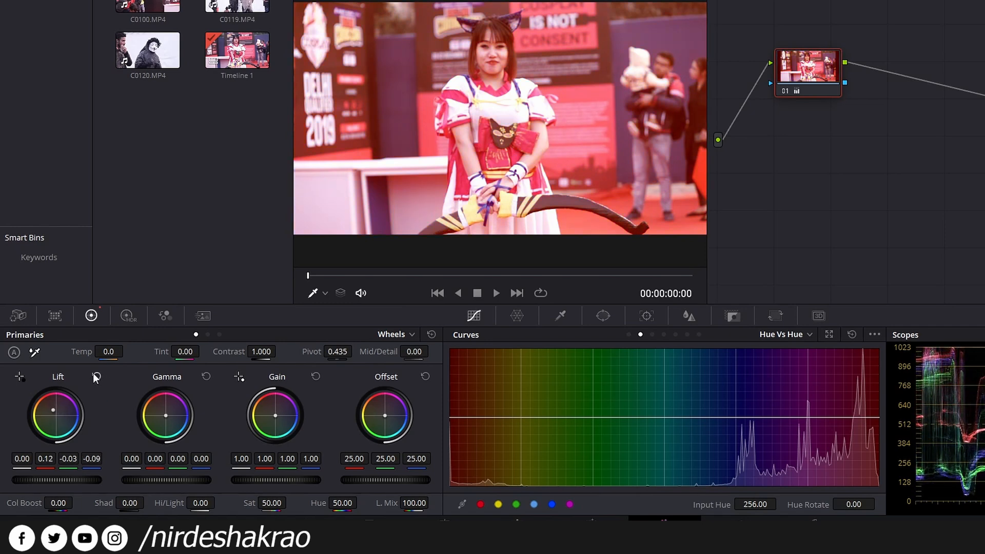
{"action": "left_click", "coordinate": [96, 377]}
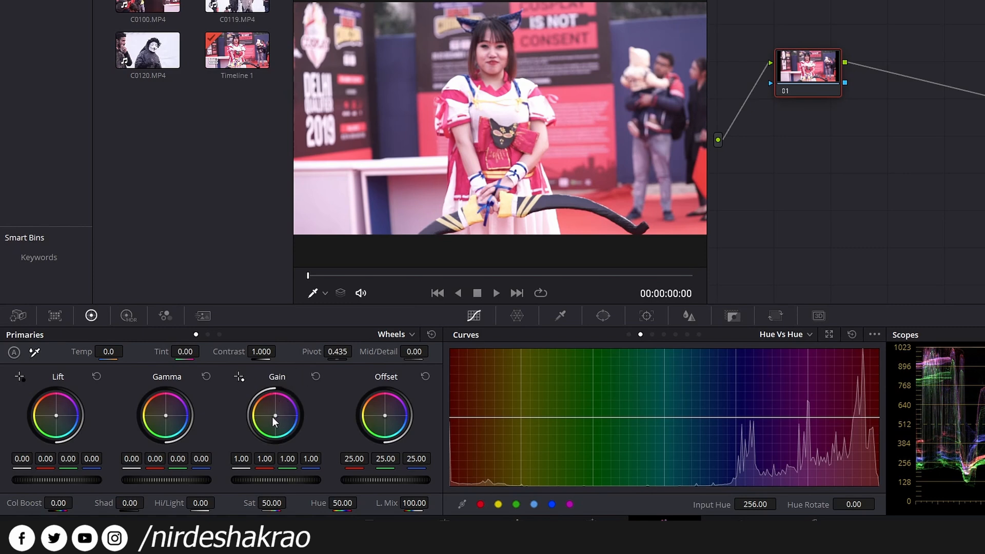
{"action": "left_click_drag", "start_coordinate": [274, 416], "coordinate": [285, 418]}
{"action": "left_click", "coordinate": [315, 376]}
{"action": "left_click_drag", "start_coordinate": [166, 415], "coordinate": [181, 419]}
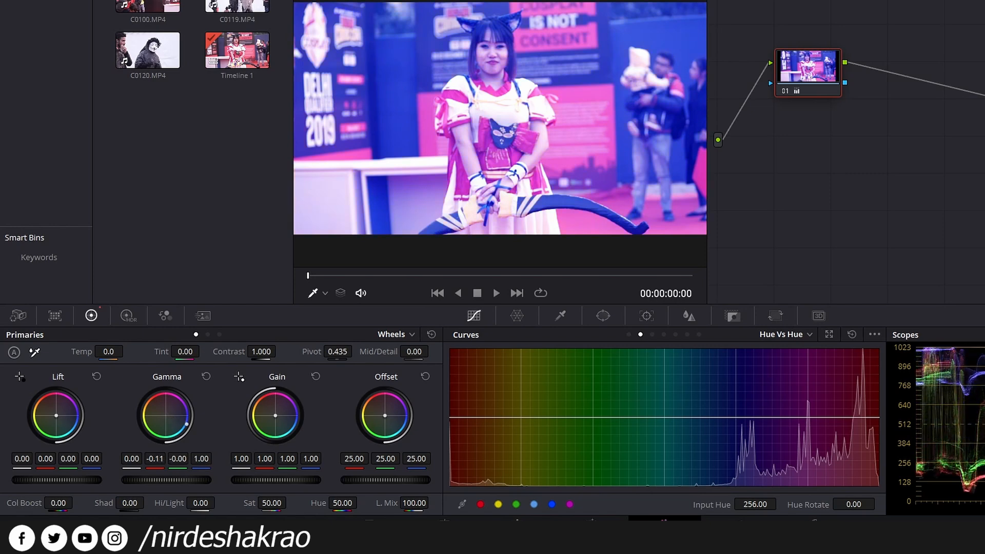
{"action": "left_click", "coordinate": [206, 376]}
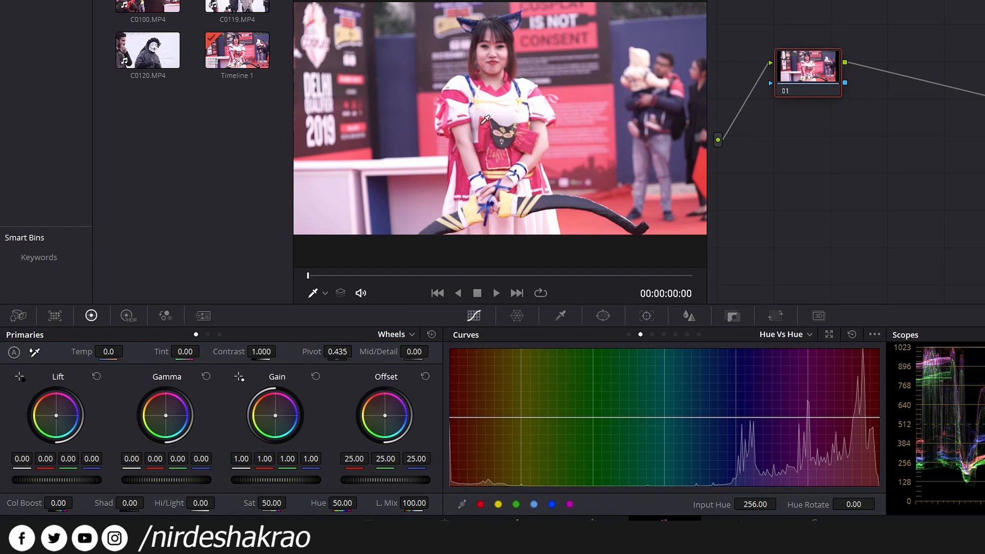
Step: Show the video scopes in a separate floating window and place it over the viewer and node graph
{"action": "right_click", "coordinate": [496, 79]}
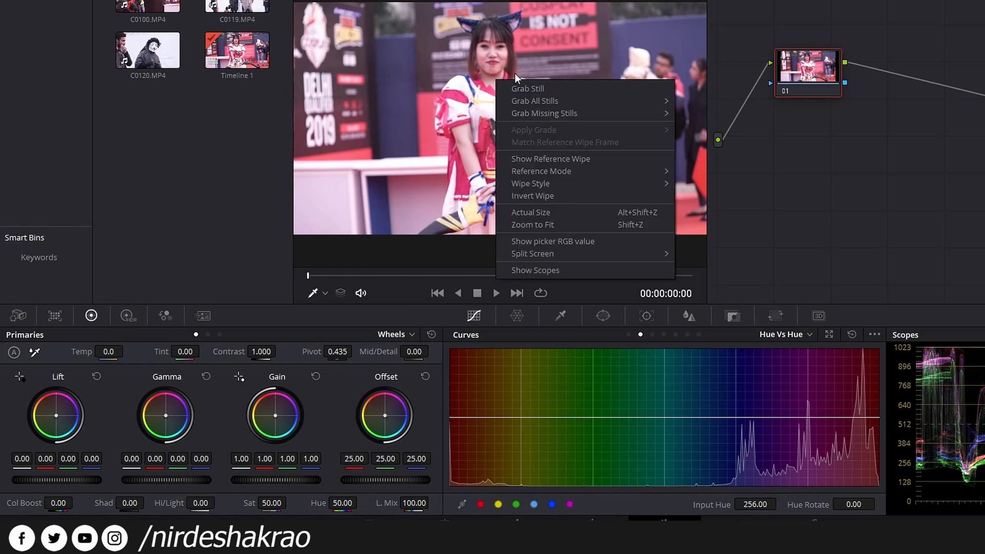
{"action": "left_click", "coordinate": [575, 271]}
{"action": "left_click_drag", "start_coordinate": [491, 378], "coordinate": [672, 27]}
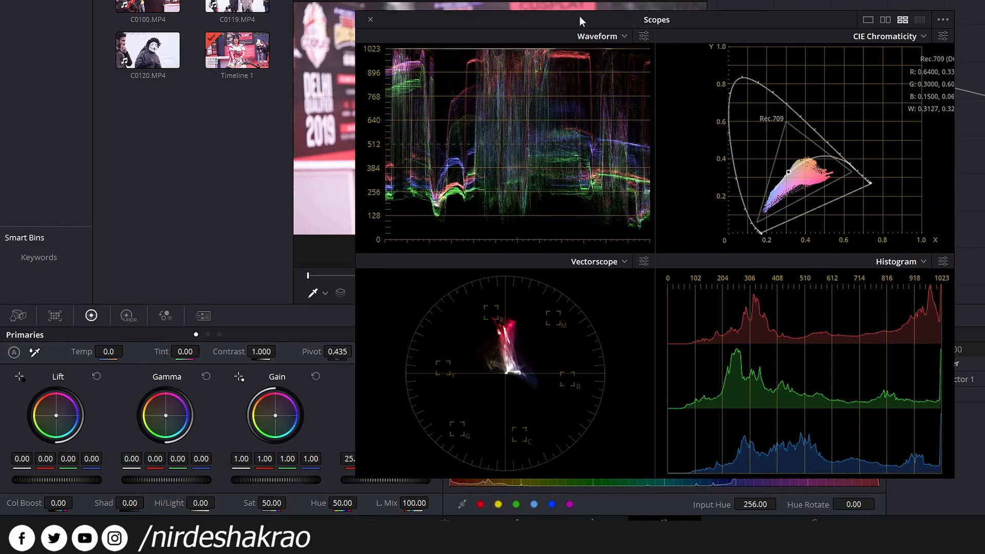
{"action": "left_click_drag", "start_coordinate": [580, 17], "coordinate": [561, 21]}
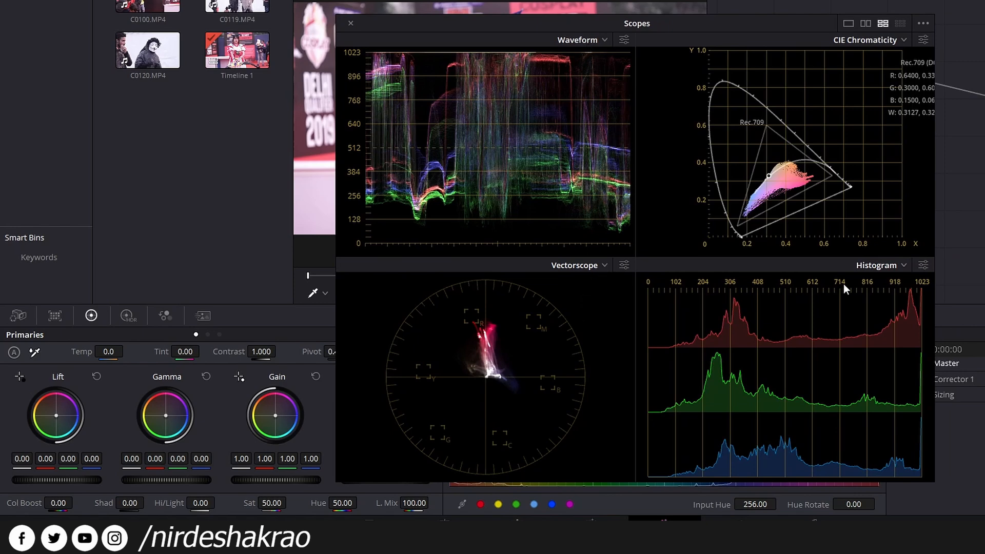
Step: Change the CIE Chromaticity scope to Parade and move the Scopes window clear of the primary wheels
{"action": "left_click", "coordinate": [904, 40]}
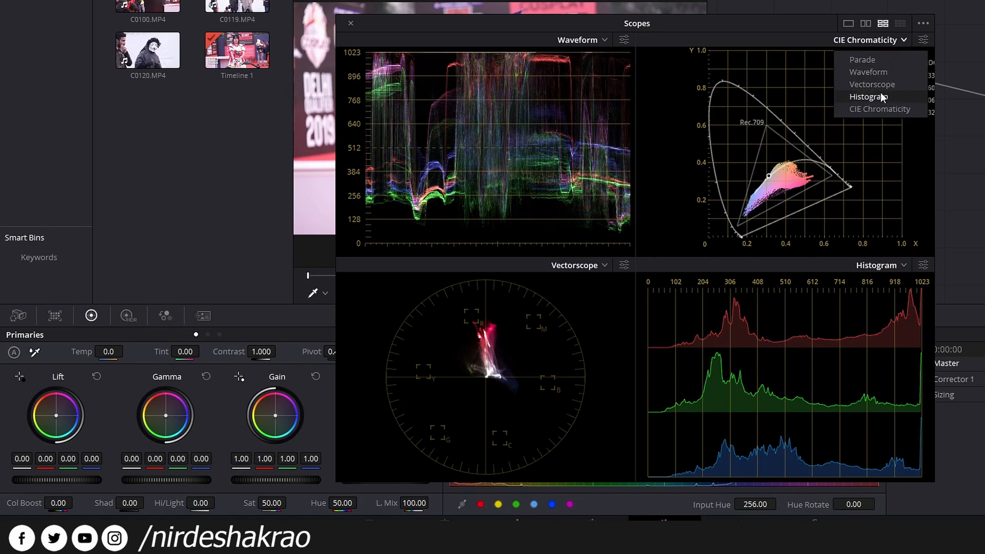
{"action": "left_click", "coordinate": [876, 61]}
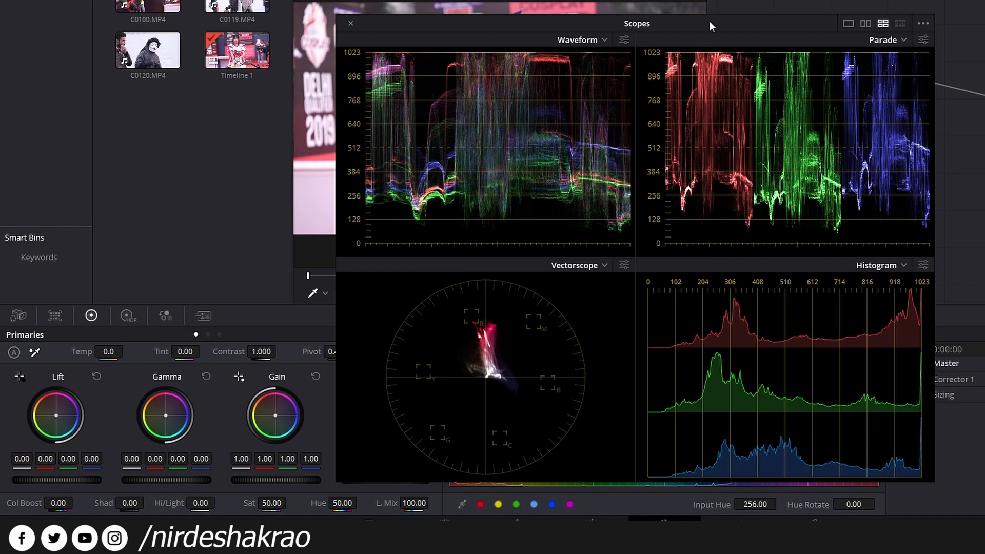
{"action": "left_click_drag", "start_coordinate": [709, 21], "coordinate": [772, 18]}
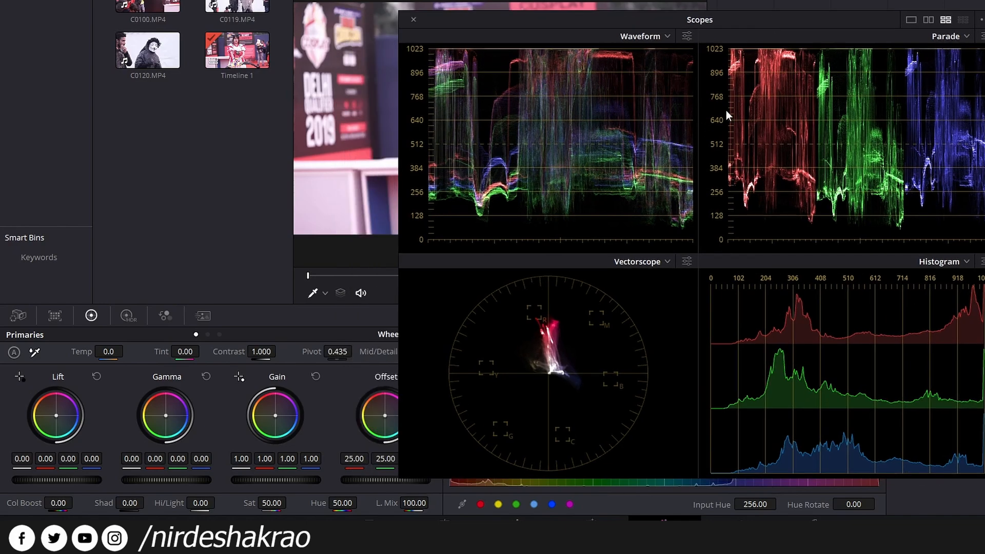
{"action": "left_click_drag", "start_coordinate": [765, 25], "coordinate": [775, 5]}
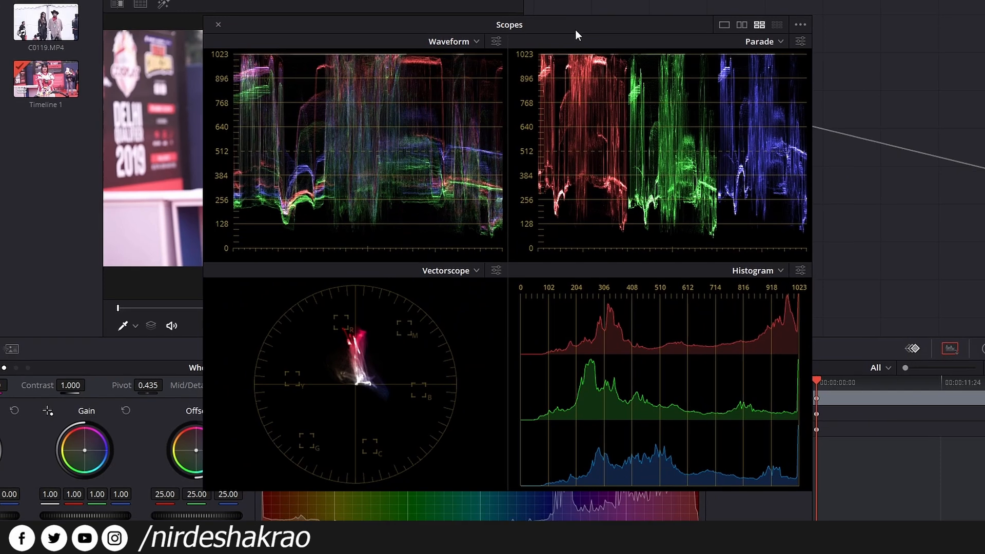
Step: Compare the single, dual and quad layouts of the Scopes window, ending with a single Waveform scope
{"action": "left_click_drag", "start_coordinate": [575, 30], "coordinate": [550, 29]}
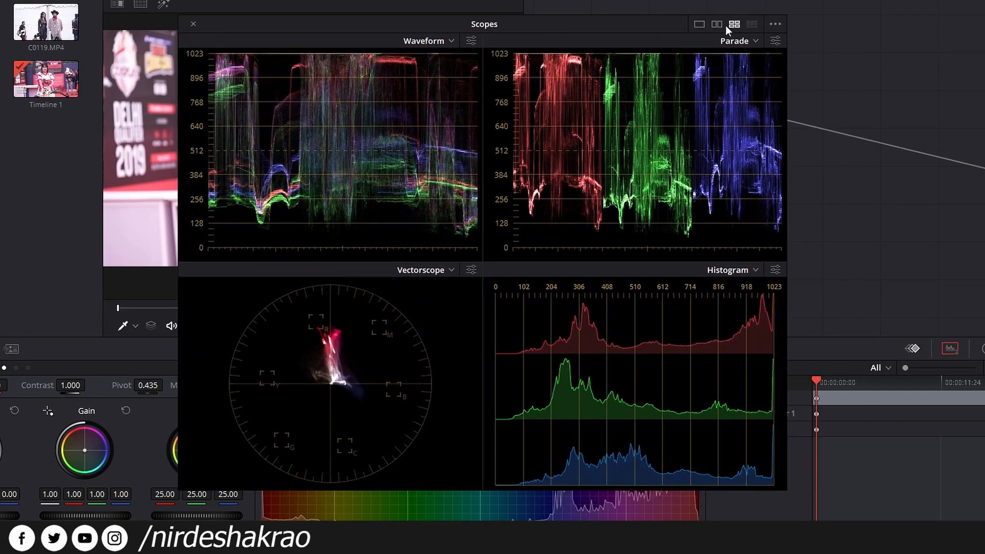
{"action": "left_click", "coordinate": [699, 25]}
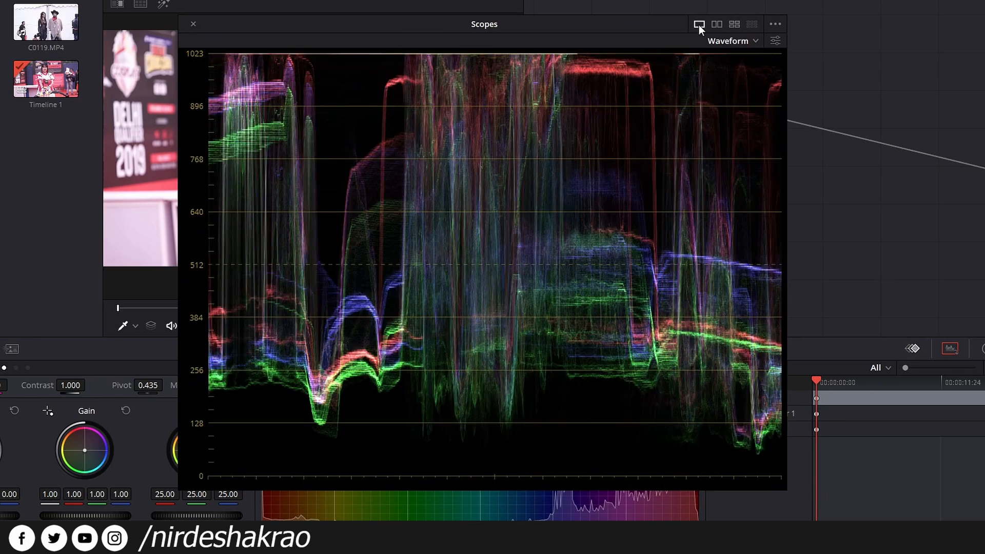
{"action": "left_click", "coordinate": [724, 27]}
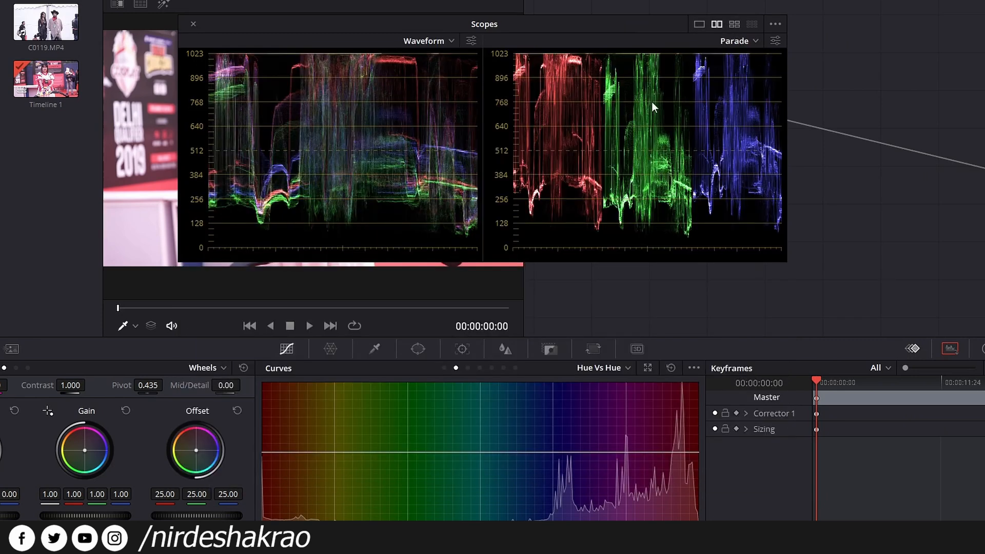
{"action": "left_click", "coordinate": [738, 25]}
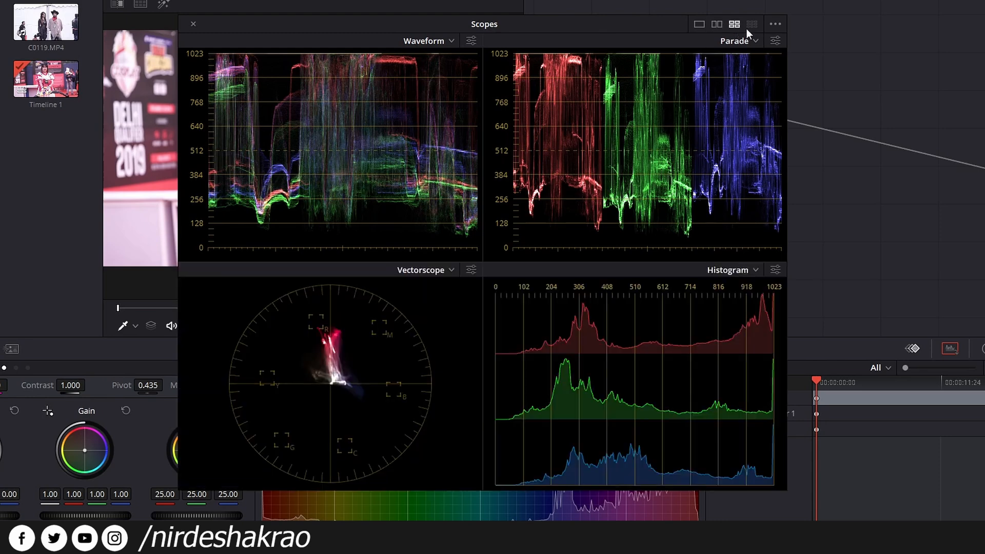
{"action": "left_click", "coordinate": [700, 24]}
Step: Move the Scopes window clear of the primary wheels and try lowering the master Lift to -0.02
{"action": "left_click_drag", "start_coordinate": [575, 20], "coordinate": [522, 30]}
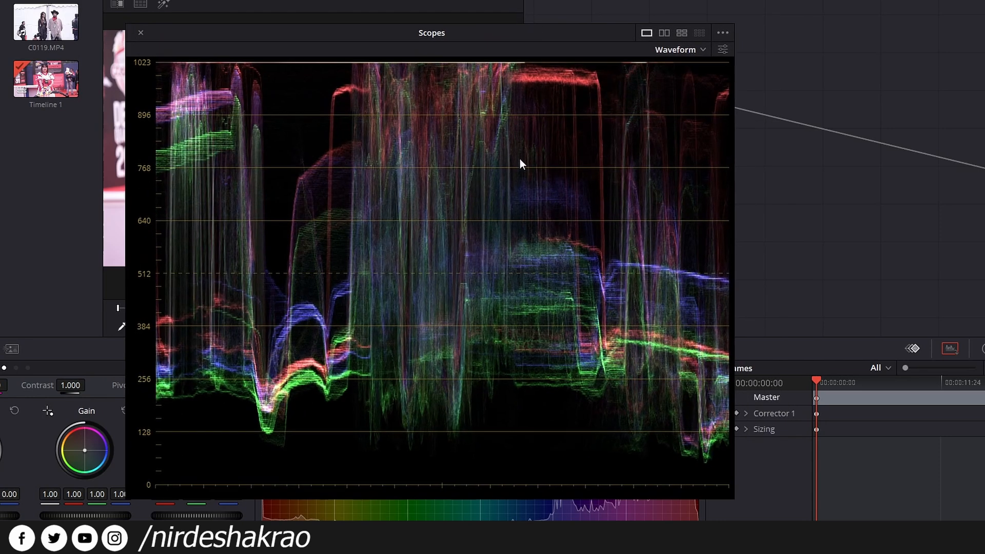
{"action": "left_click_drag", "start_coordinate": [366, 47], "coordinate": [488, 56]}
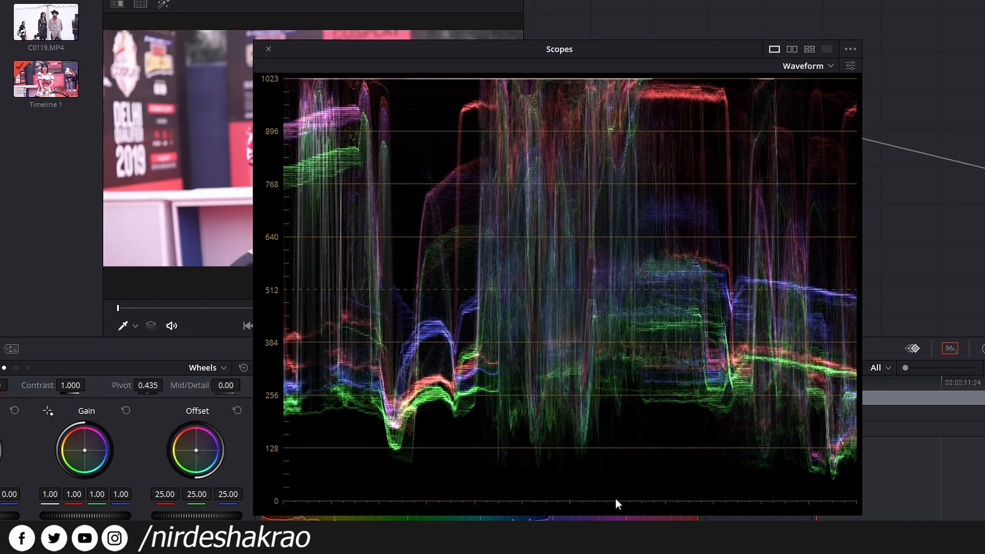
{"action": "left_click_drag", "start_coordinate": [559, 49], "coordinate": [660, 23]}
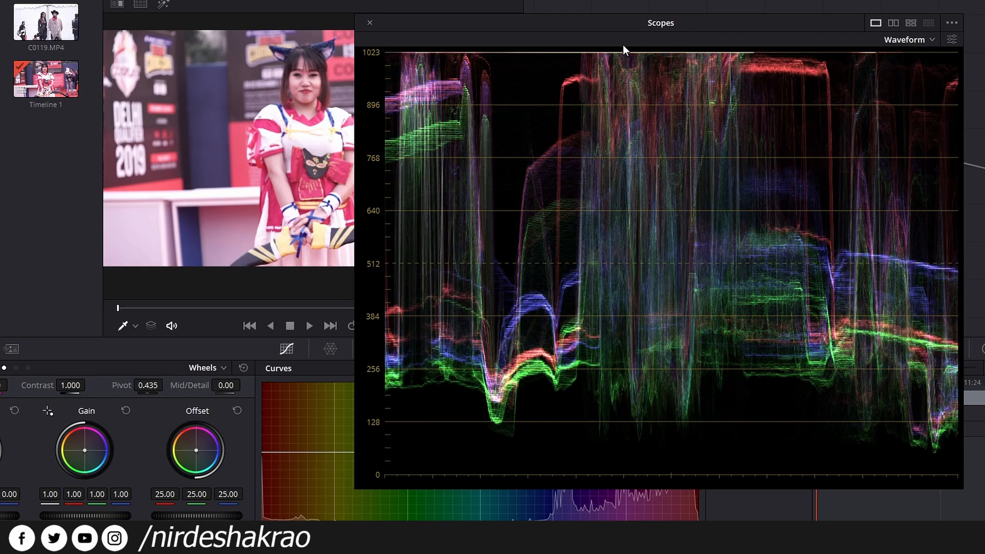
{"action": "left_click_drag", "start_coordinate": [623, 45], "coordinate": [462, 50]}
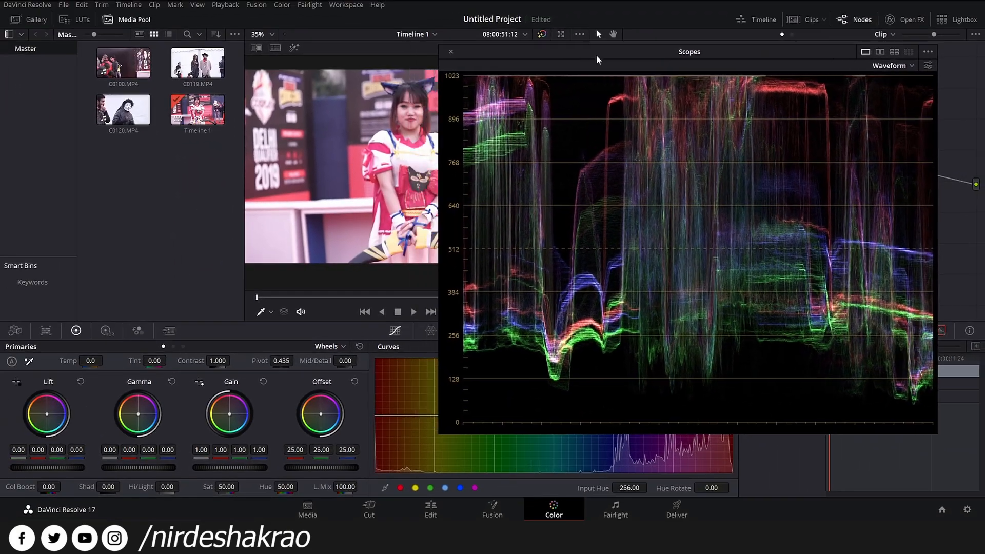
{"action": "left_click_drag", "start_coordinate": [597, 54], "coordinate": [560, 72]}
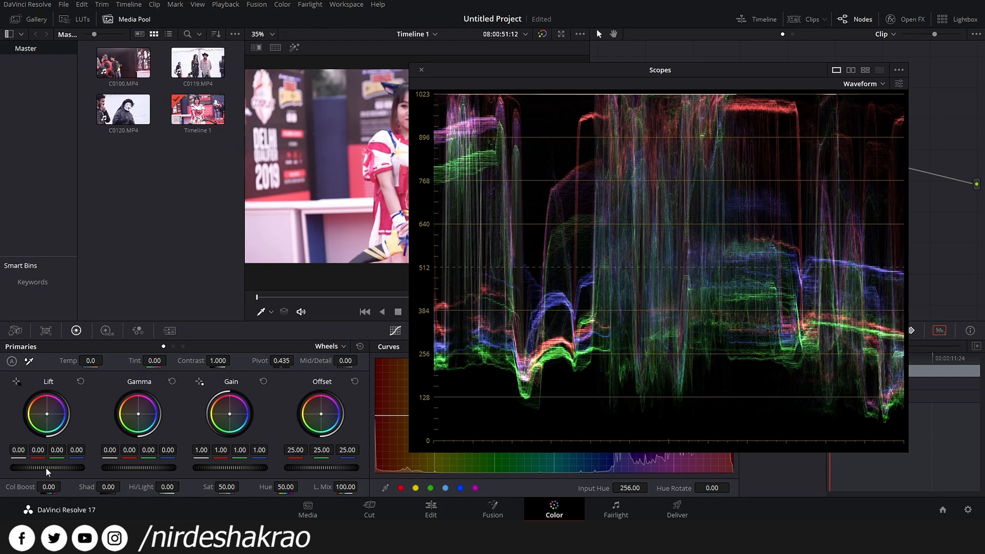
{"action": "left_click_drag", "start_coordinate": [47, 467], "coordinate": [37, 467]}
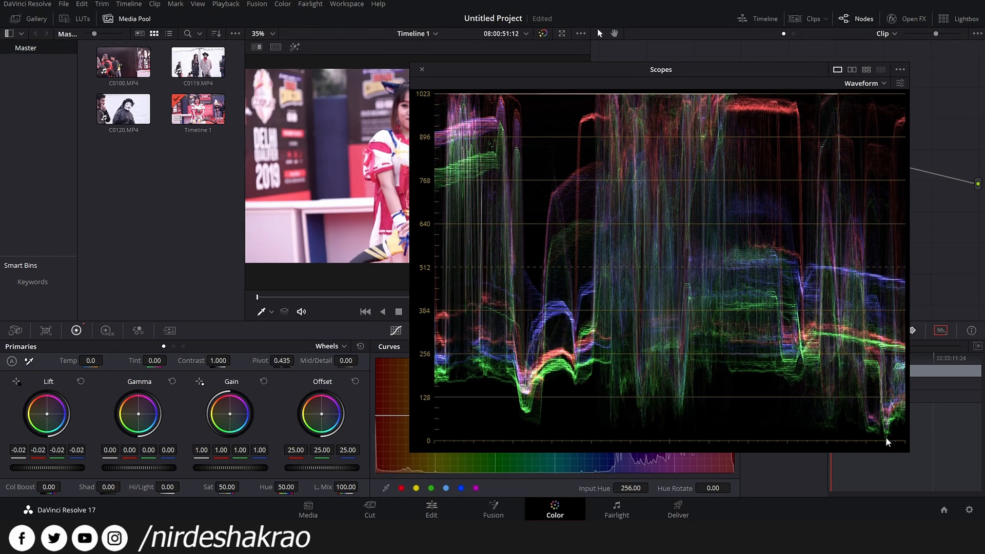
Step: Shrink the Scopes window, place it over the node graph, and narrow the viewer so the whole clip frame stays uncovered
{"action": "left_click_drag", "start_coordinate": [619, 66], "coordinate": [735, 90]}
{"action": "left_click_drag", "start_coordinate": [538, 112], "coordinate": [458, 43]}
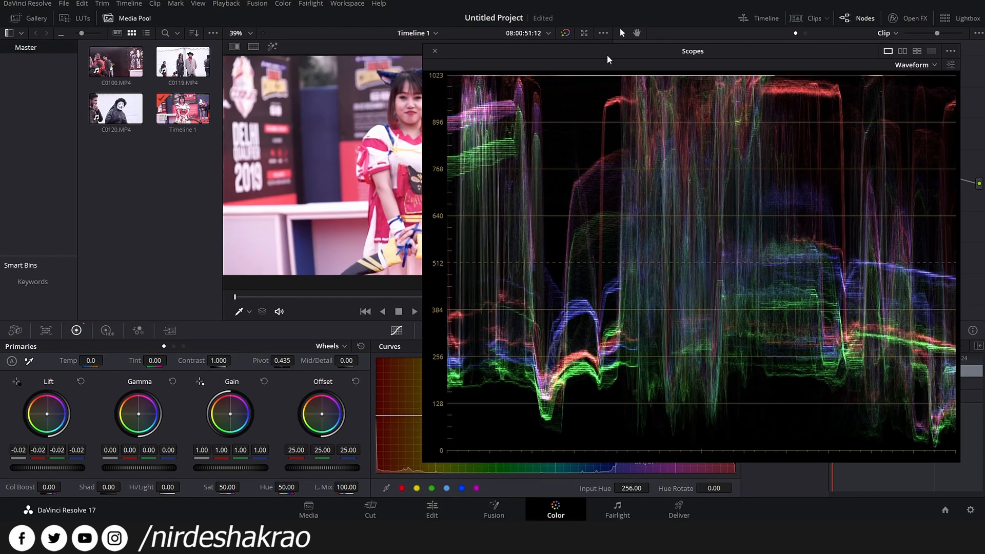
{"action": "left_click_drag", "start_coordinate": [531, 59], "coordinate": [511, 56]}
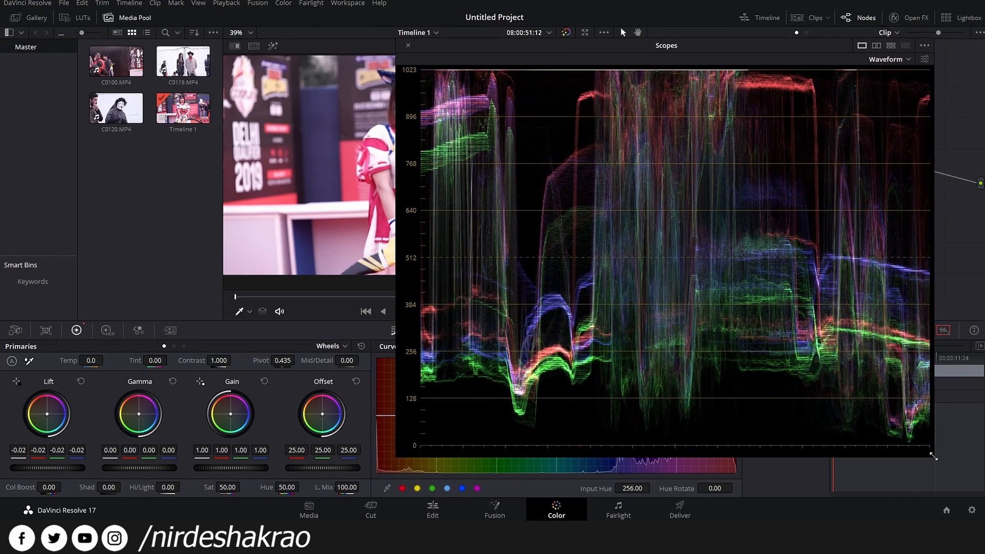
{"action": "left_click_drag", "start_coordinate": [933, 456], "coordinate": [751, 253]}
{"action": "left_click_drag", "start_coordinate": [583, 51], "coordinate": [795, 55]}
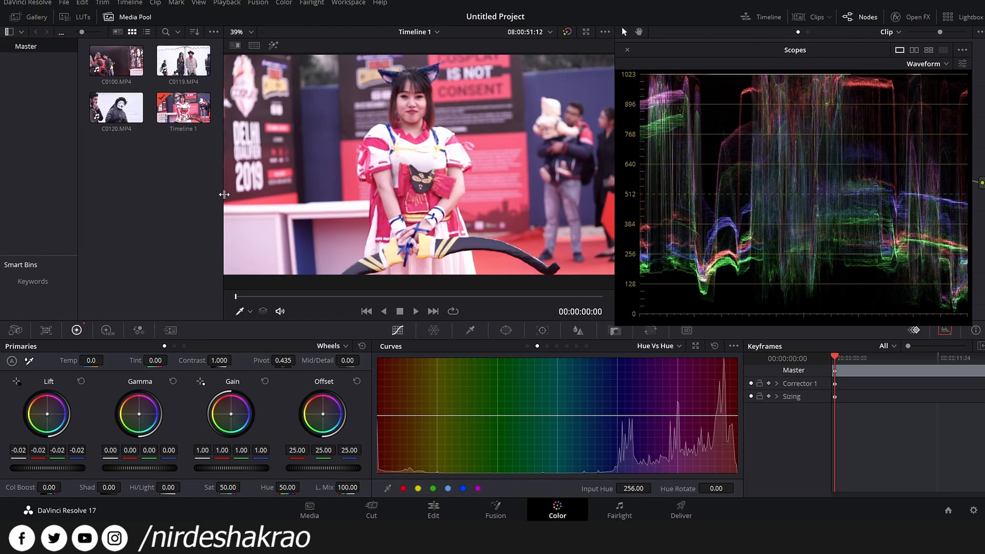
{"action": "left_click_drag", "start_coordinate": [641, 50], "coordinate": [651, 179]}
{"action": "left_click_drag", "start_coordinate": [612, 119], "coordinate": [579, 121]}
{"action": "left_click_drag", "start_coordinate": [677, 170], "coordinate": [642, 48]}
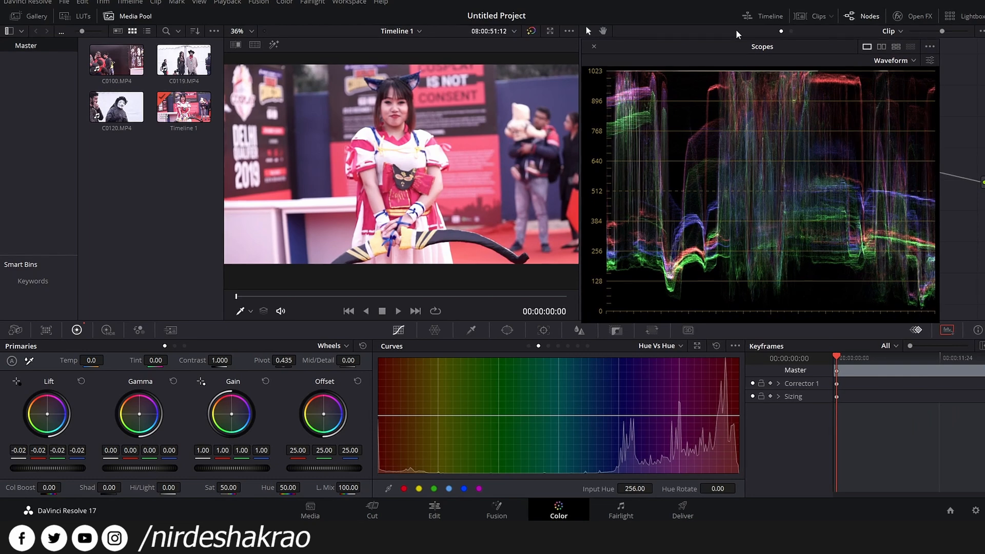
Step: Try lowering the master Lift to -0.23 and inspect the dark background of the clip at 251% zoom
{"action": "left_click_drag", "start_coordinate": [55, 468], "coordinate": [47, 469]}
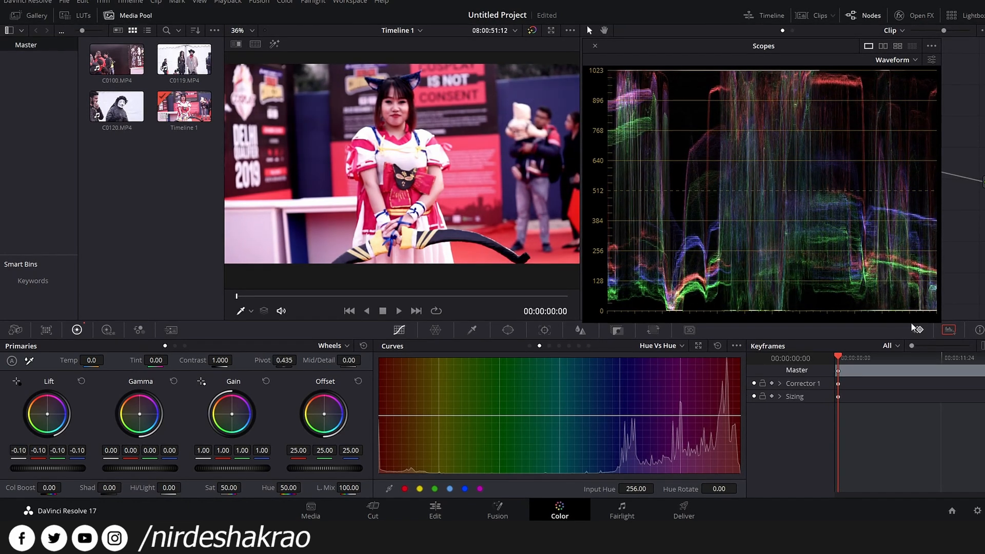
{"action": "mouse_move", "coordinate": [74, 471]}
{"action": "left_mouse_down"}
{"action": "mouse_move", "coordinate": [57, 471]}
{"action": "mouse_move", "coordinate": [74, 471]}
{"action": "left_mouse_up"}
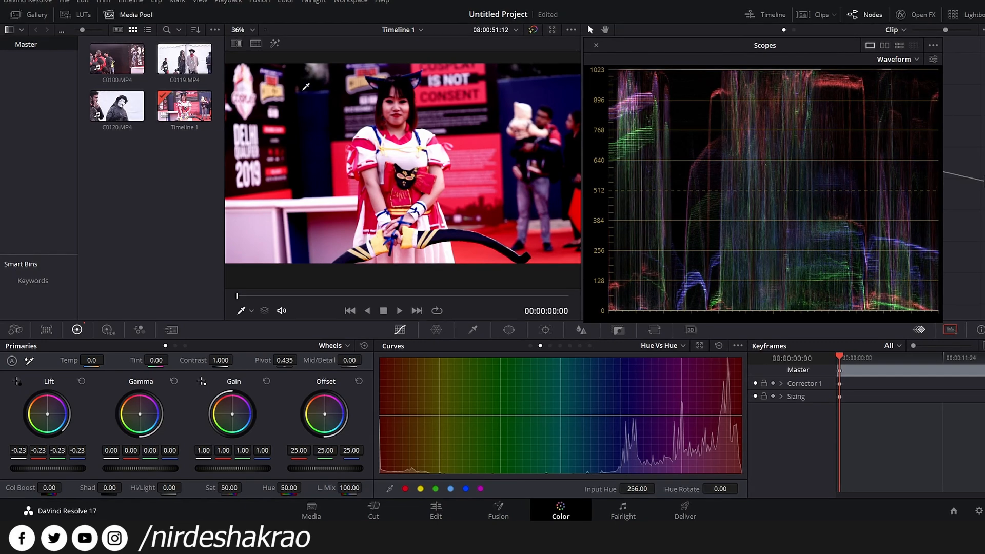
{"action": "scroll", "coordinate": [340, 98], "scroll_direction": "up", "scroll_amount": 1}
{"action": "scroll", "coordinate": [340, 98], "scroll_direction": "up", "scroll_amount": 10}
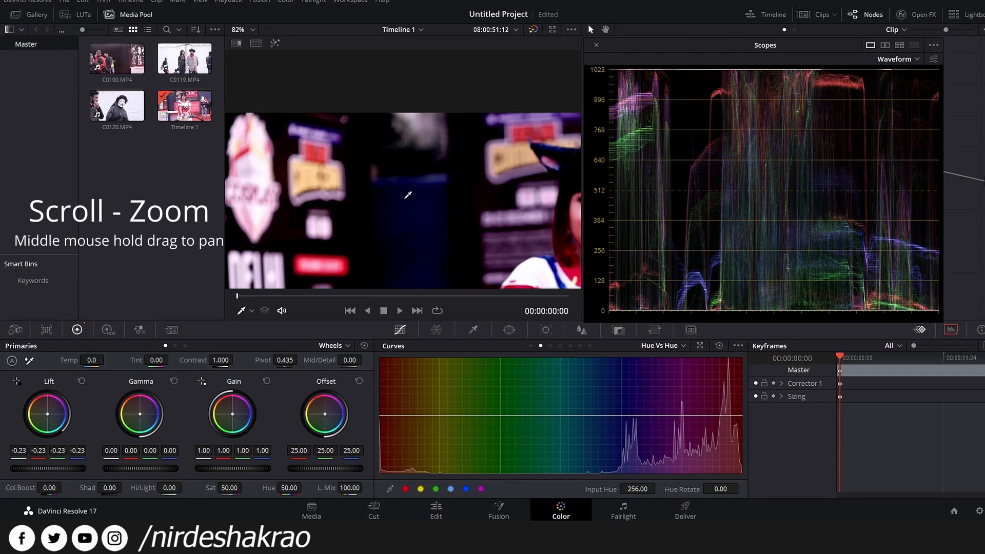
{"action": "scroll", "coordinate": [376, 145], "scroll_direction": "up", "scroll_amount": 5}
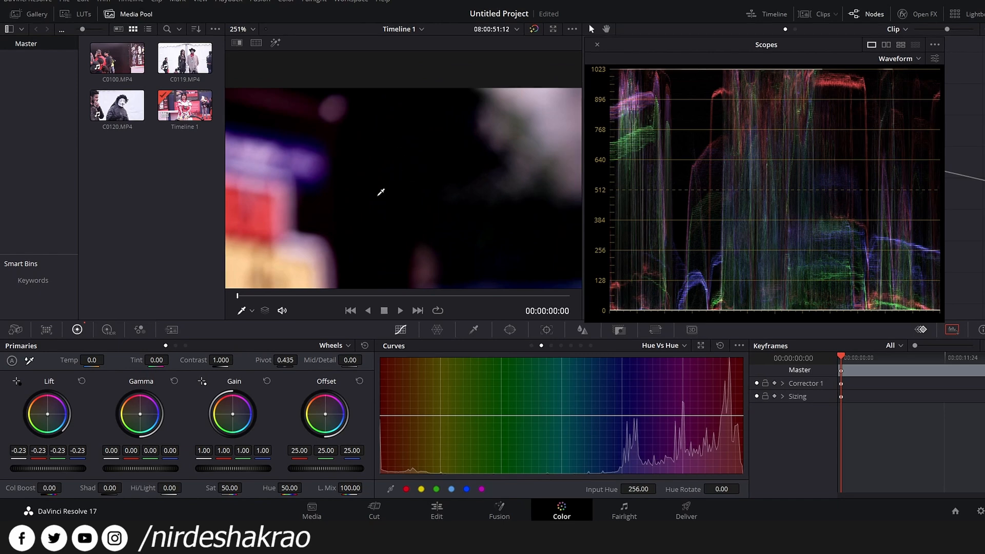
Step: Test the master Lift at -0.03 and -0.45 on the magnified dark background, and reset Lift
{"action": "left_click_drag", "start_coordinate": [30, 468], "coordinate": [46, 468]}
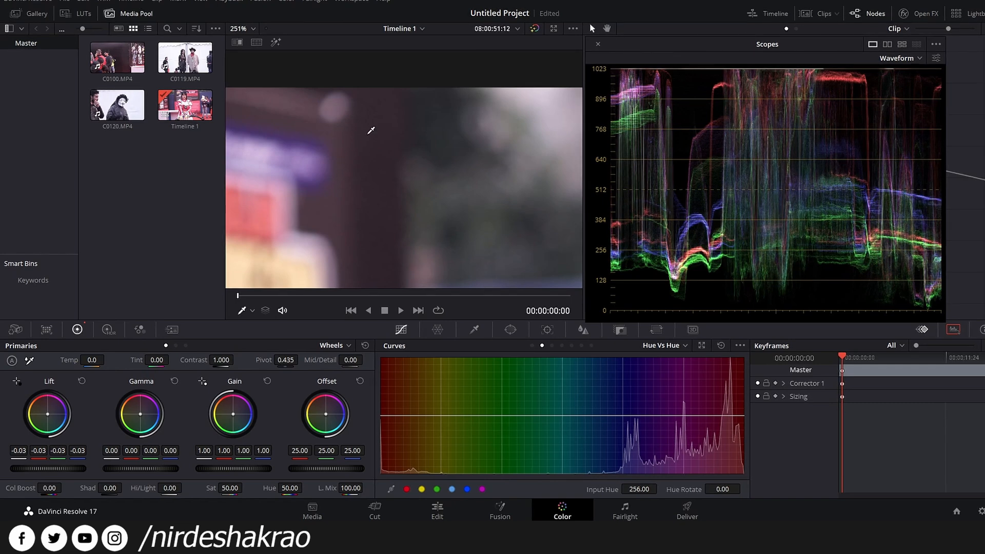
{"action": "left_click_drag", "start_coordinate": [396, 153], "coordinate": [471, 149]}
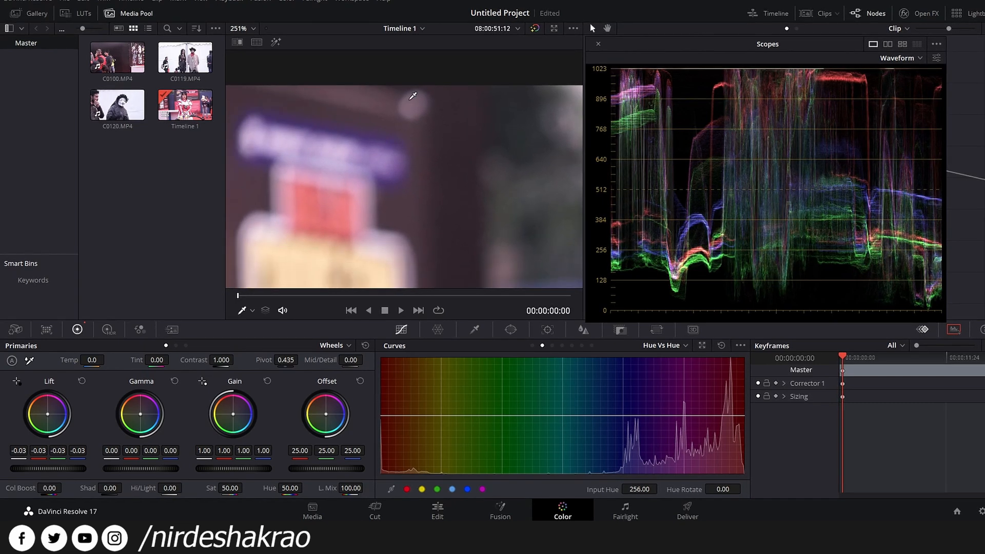
{"action": "left_click_drag", "start_coordinate": [449, 180], "coordinate": [425, 141]}
{"action": "left_click_drag", "start_coordinate": [77, 472], "coordinate": [26, 471]}
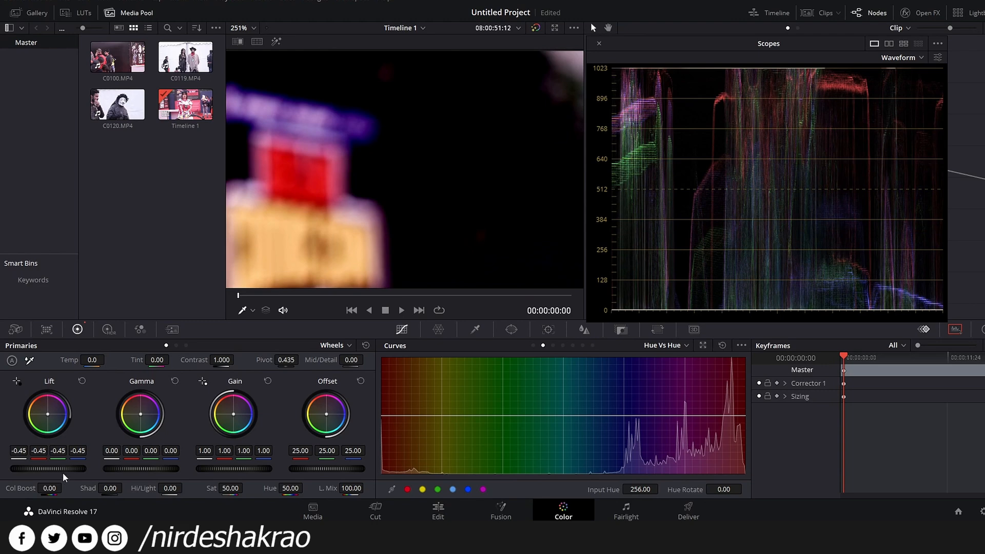
{"action": "left_click", "coordinate": [82, 381]}
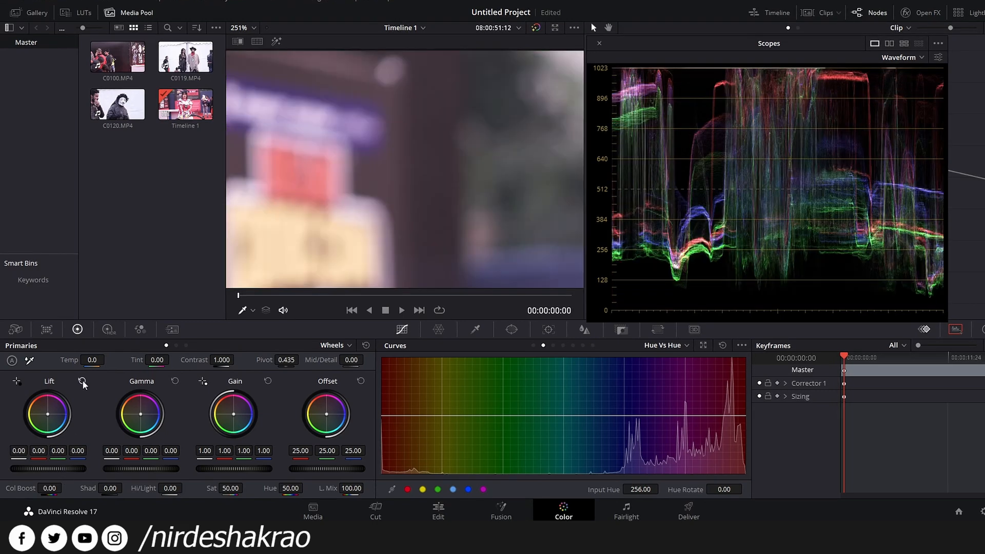
Step: Examine the bright background lettering beside the woman's face in the viewer at 178% zoom
{"action": "scroll", "coordinate": [488, 233], "scroll_direction": "down", "scroll_amount": 4}
{"action": "scroll", "coordinate": [488, 243], "scroll_direction": "down", "scroll_amount": 1}
{"action": "left_click_drag", "start_coordinate": [510, 234], "coordinate": [422, 245]}
{"action": "left_click_drag", "start_coordinate": [461, 174], "coordinate": [414, 198]}
{"action": "left_click_drag", "start_coordinate": [471, 225], "coordinate": [409, 169]}
{"action": "scroll", "coordinate": [451, 239], "scroll_direction": "up", "scroll_amount": 2}
{"action": "scroll", "coordinate": [452, 239], "scroll_direction": "up", "scroll_amount": 1}
{"action": "left_click_drag", "start_coordinate": [494, 262], "coordinate": [444, 190]}
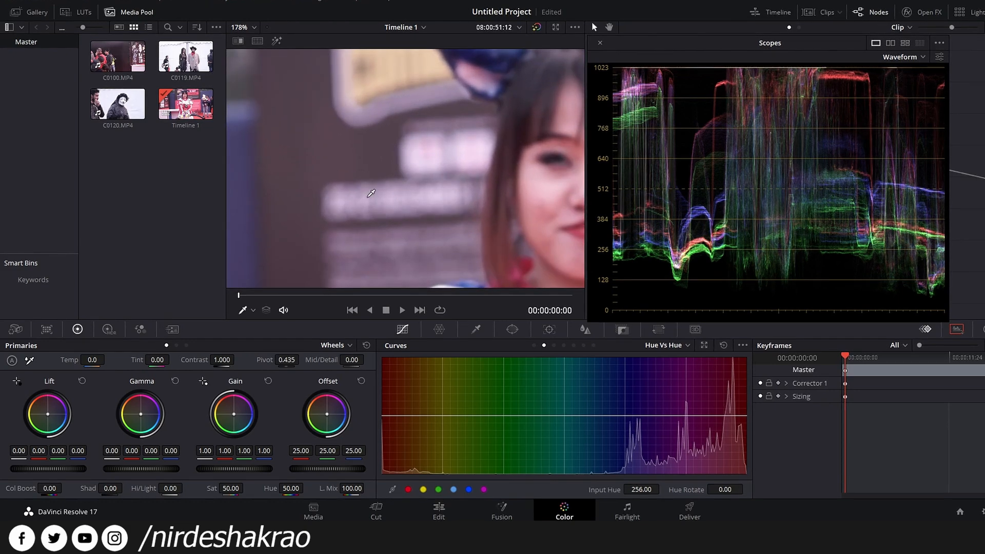
{"action": "left_click_drag", "start_coordinate": [371, 193], "coordinate": [424, 202]}
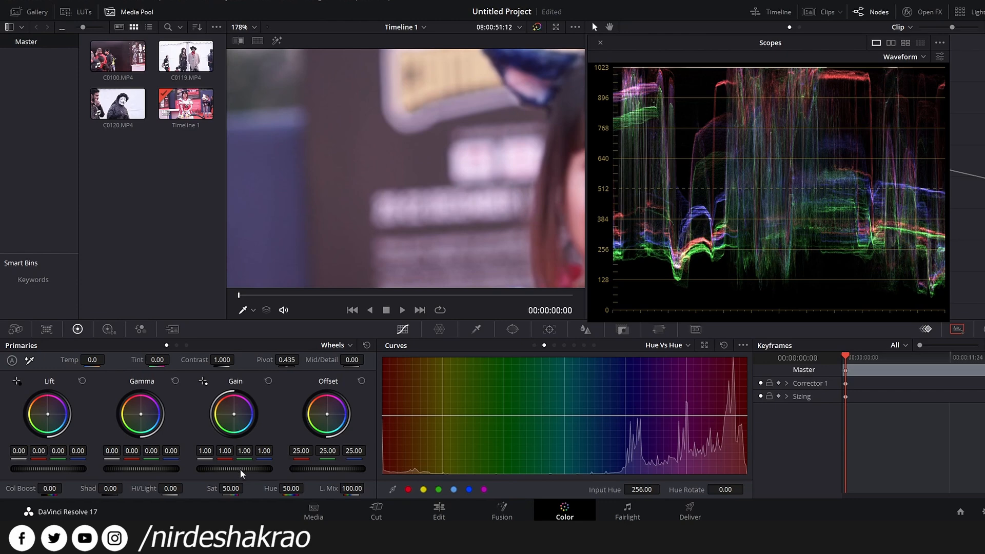
Step: Try the master Gain at 1.61 to check the bright lettering, and bring it down to 0.92
{"action": "mouse_move", "coordinate": [799, 175]}
{"action": "left_mouse_down"}
{"action": "mouse_move", "coordinate": [785, 234]}
{"action": "mouse_move", "coordinate": [808, 188]}
{"action": "left_mouse_up"}
{"action": "left_click_drag", "start_coordinate": [829, 101], "coordinate": [813, 96]}
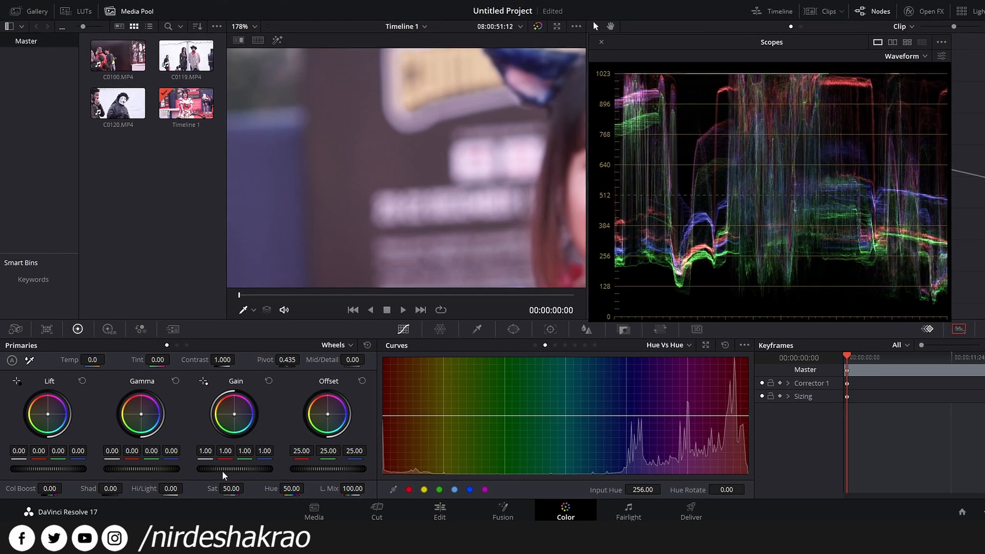
{"action": "left_click_drag", "start_coordinate": [220, 467], "coordinate": [267, 467]}
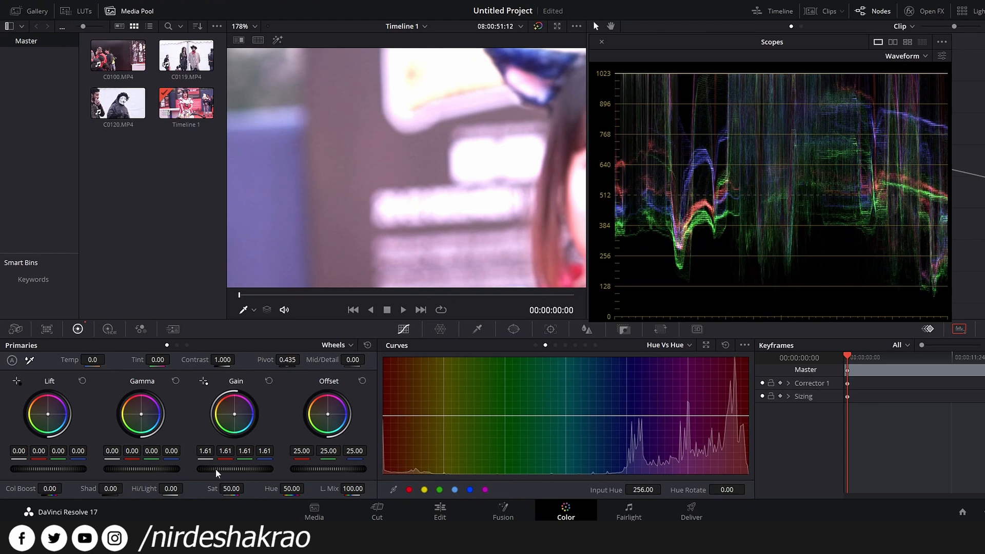
{"action": "left_click_drag", "start_coordinate": [451, 184], "coordinate": [344, 248]}
{"action": "left_click_drag", "start_coordinate": [325, 65], "coordinate": [339, 122]}
{"action": "left_click_drag", "start_coordinate": [364, 194], "coordinate": [420, 118]}
{"action": "left_click_drag", "start_coordinate": [253, 470], "coordinate": [207, 470]}
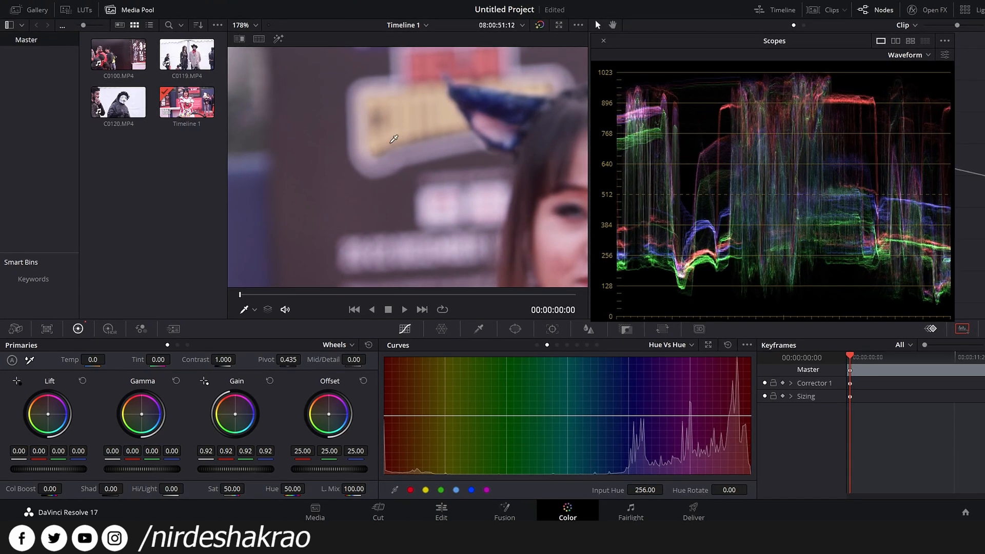
Step: Try a master Gain of 0.78, undo that change, and save the project
{"action": "left_click_drag", "start_coordinate": [255, 470], "coordinate": [202, 471]}
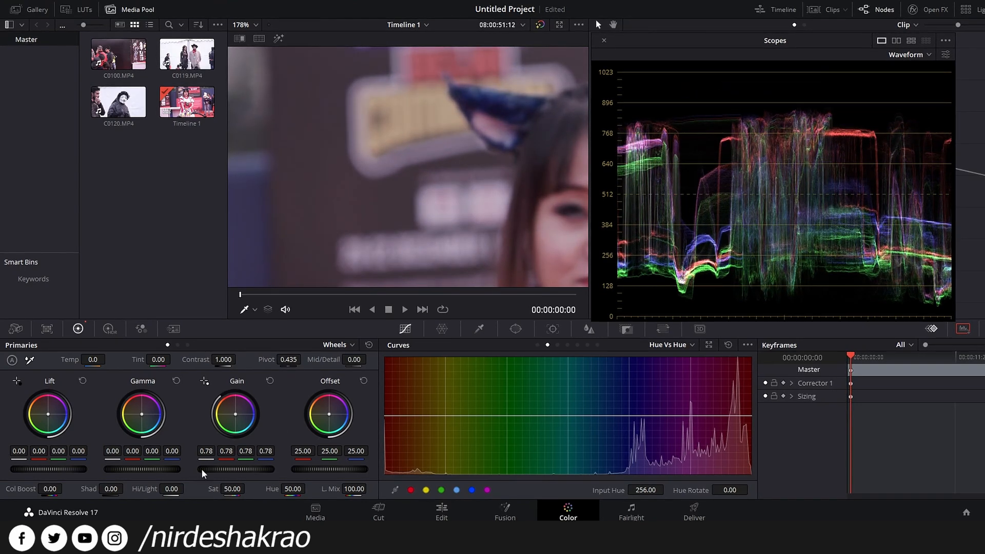
{"action": "scroll", "coordinate": [508, 173], "scroll_direction": "down", "scroll_amount": 5}
{"action": "scroll", "coordinate": [445, 201], "scroll_direction": "down", "scroll_amount": 1}
{"action": "left_click_drag", "start_coordinate": [405, 151], "coordinate": [403, 120]}
{"action": "key", "text": "ctrl+z"}
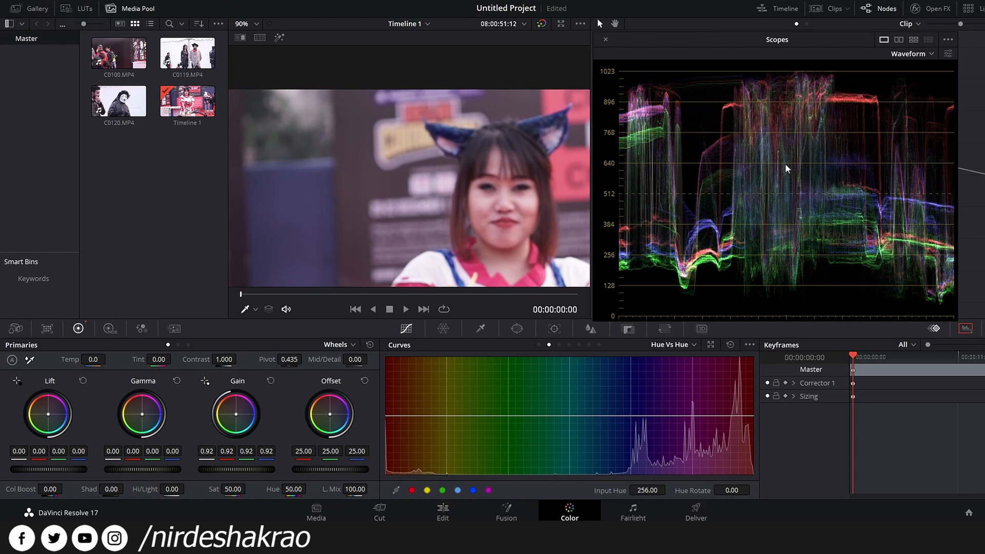
{"action": "key", "text": "ctrl+s"}
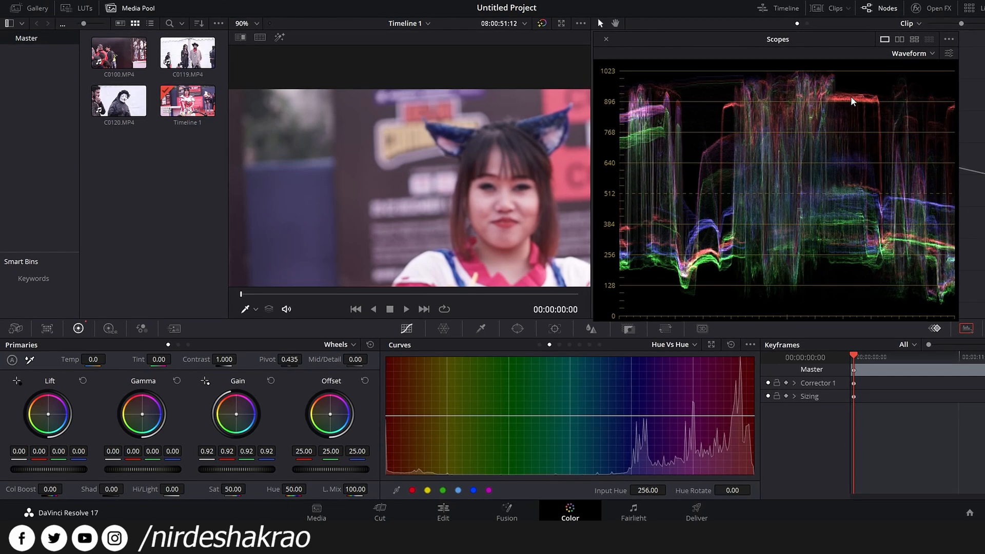
Step: Change the Waveform scope to Parade, and set the master Gain to 0.91 and the master Lift to -0.01
{"action": "left_click", "coordinate": [932, 54]}
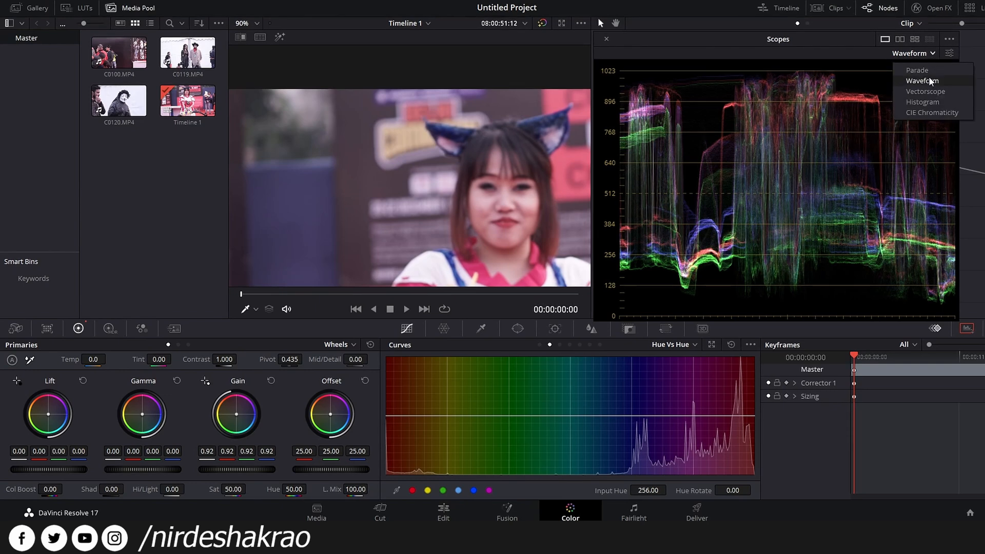
{"action": "left_click", "coordinate": [928, 70]}
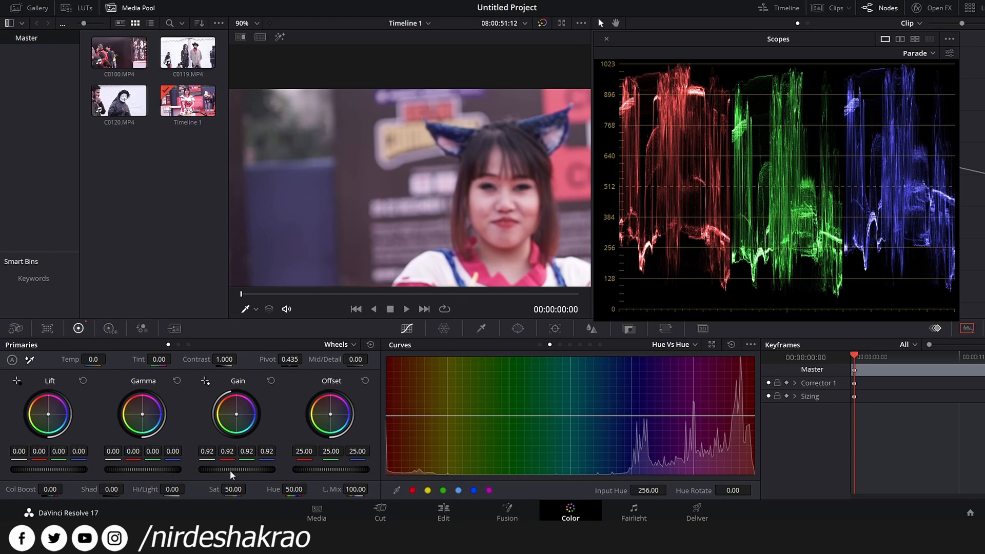
{"action": "left_click_drag", "start_coordinate": [235, 469], "coordinate": [225, 469]}
{"action": "left_click_drag", "start_coordinate": [45, 470], "coordinate": [44, 469]}
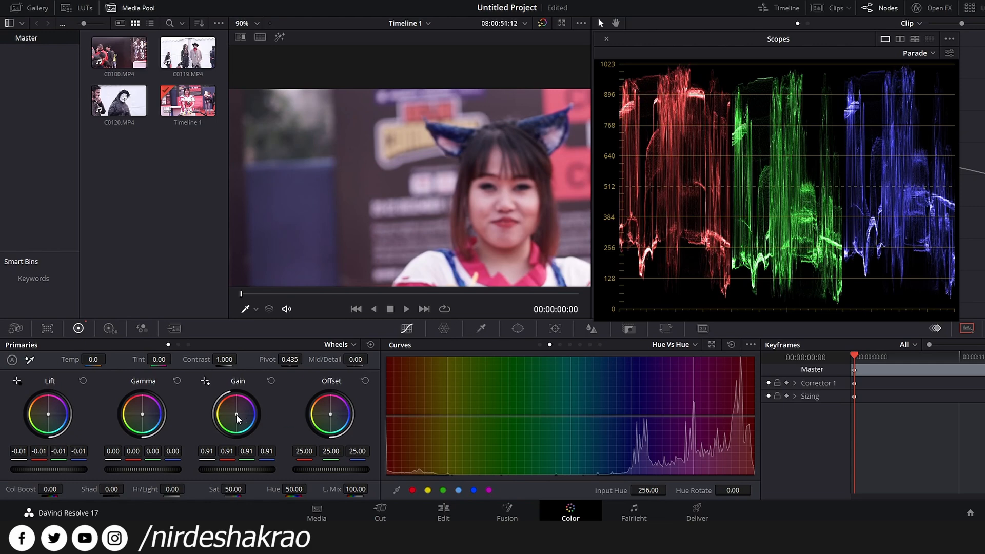
Step: Try tinting Gain toward blue with its blue channel at 1.07, and return the wheel's color balance to neutral
{"action": "left_click_drag", "start_coordinate": [236, 414], "coordinate": [238, 414]}
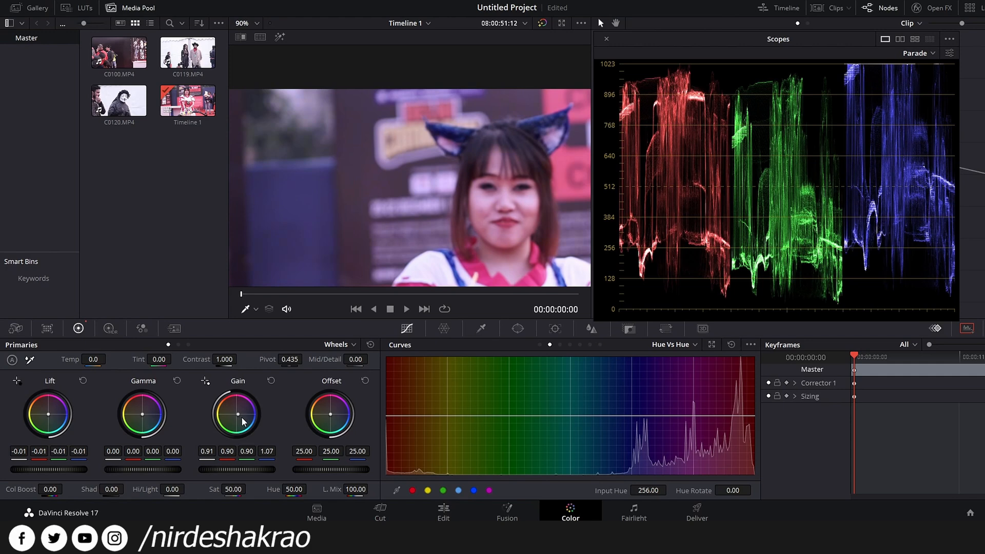
{"action": "left_click_drag", "start_coordinate": [241, 416], "coordinate": [237, 415]}
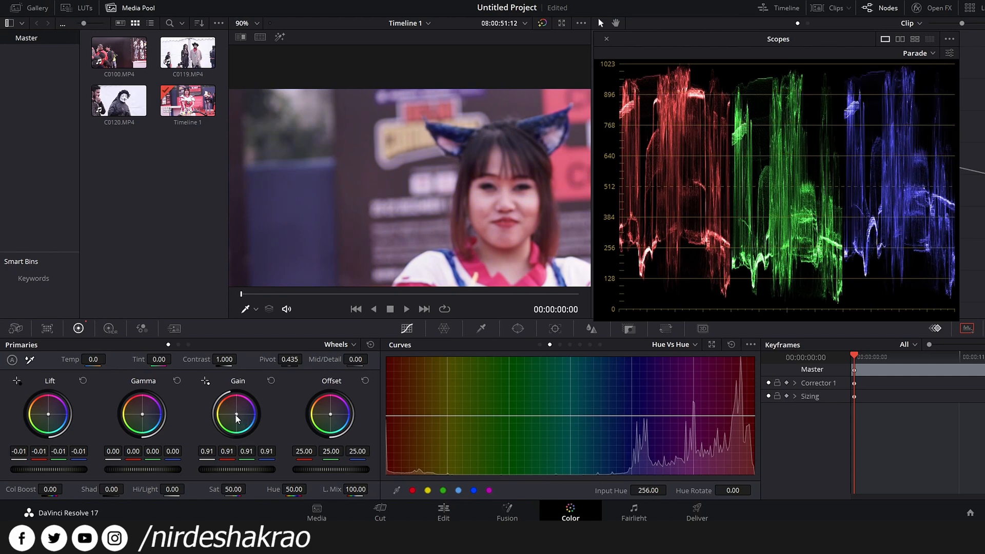
Step: Try tinting Gain strongly toward blue, with its blue channel at 3.14, and undo the tint
{"action": "left_click_drag", "start_coordinate": [236, 414], "coordinate": [255, 412]}
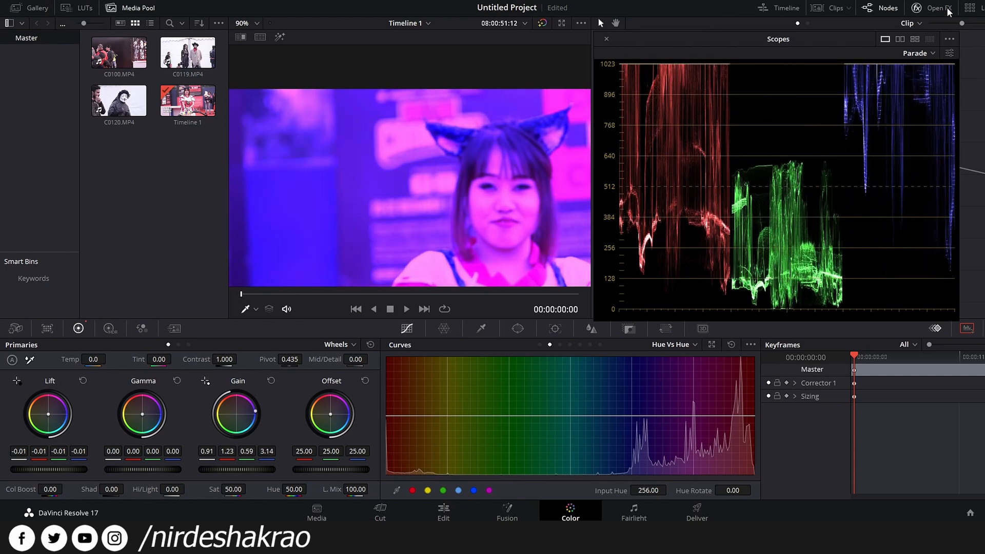
{"action": "key", "text": "ctrl+z"}
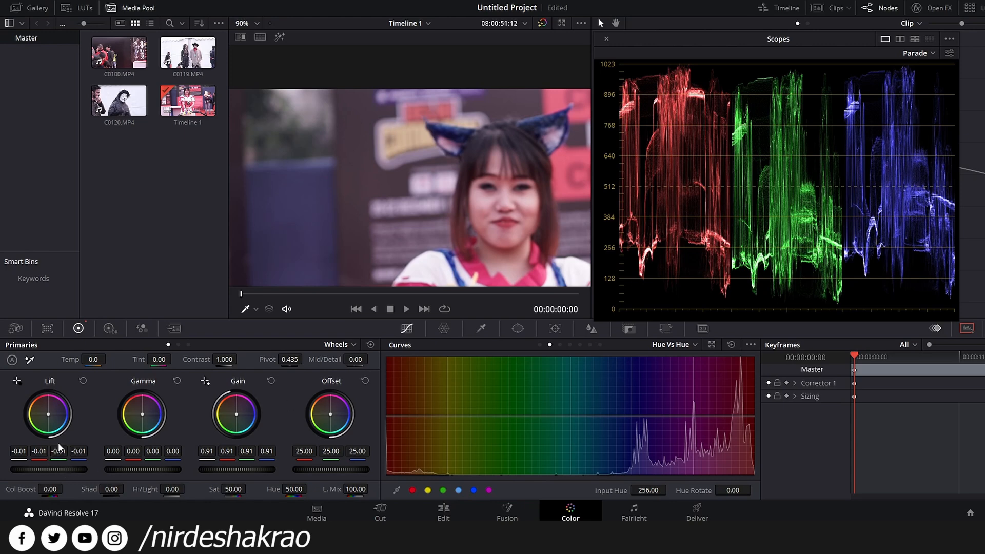
Step: Try shifting Offset toward orange, and bring its balance back near neutral at red 26.45, green 24.59 and blue 19.77
{"action": "left_click_drag", "start_coordinate": [331, 418], "coordinate": [329, 414]}
{"action": "left_click_drag", "start_coordinate": [324, 409], "coordinate": [321, 406]}
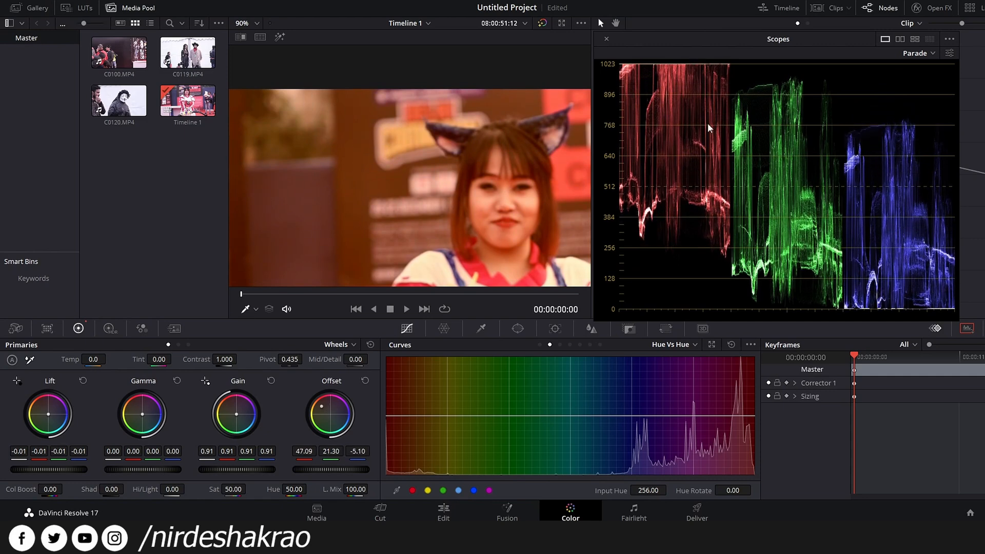
{"action": "left_click_drag", "start_coordinate": [317, 408], "coordinate": [326, 416]}
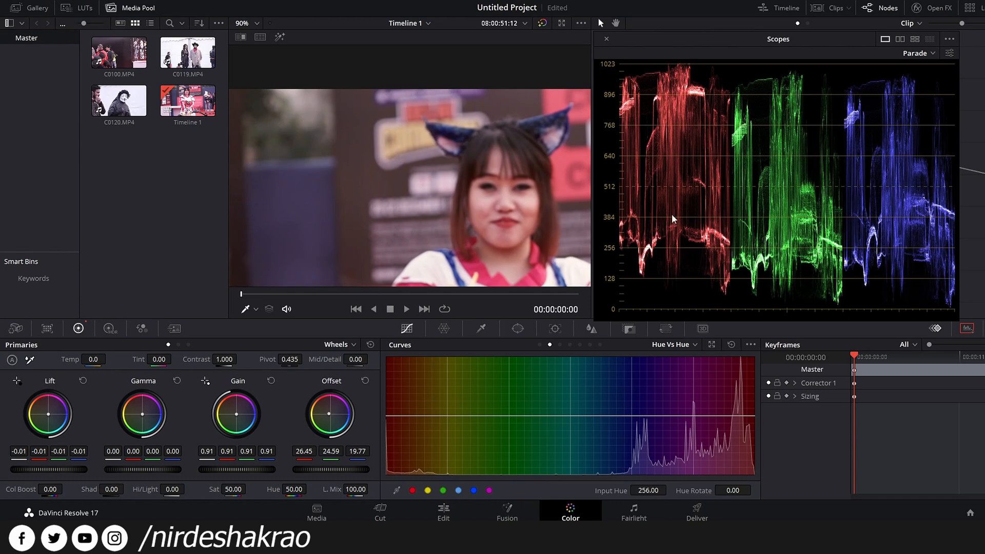
{"action": "left_click_drag", "start_coordinate": [331, 413], "coordinate": [330, 416]}
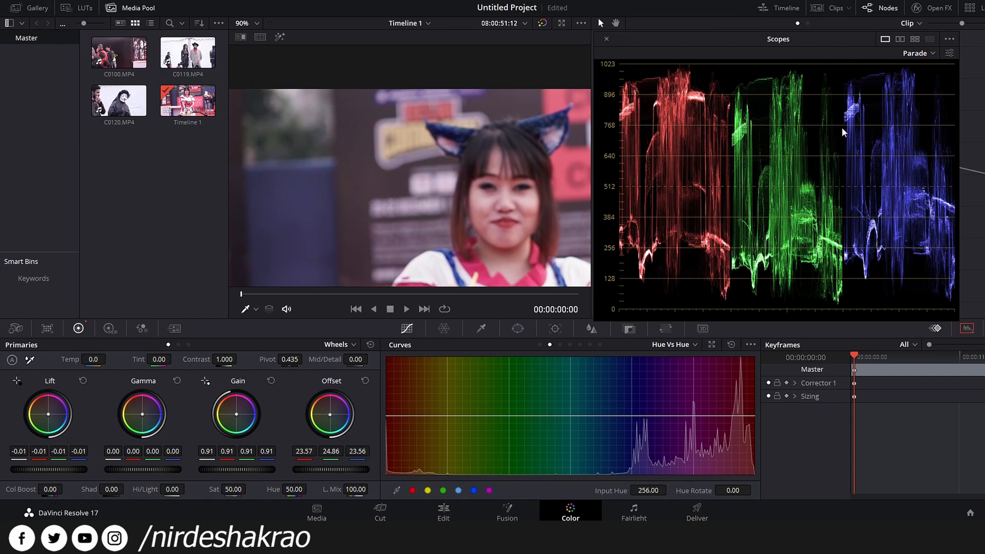
Step: Move the floating Scopes window off the viewer and switch it to the Vectorscope
{"action": "left_click_drag", "start_coordinate": [744, 39], "coordinate": [751, 68]}
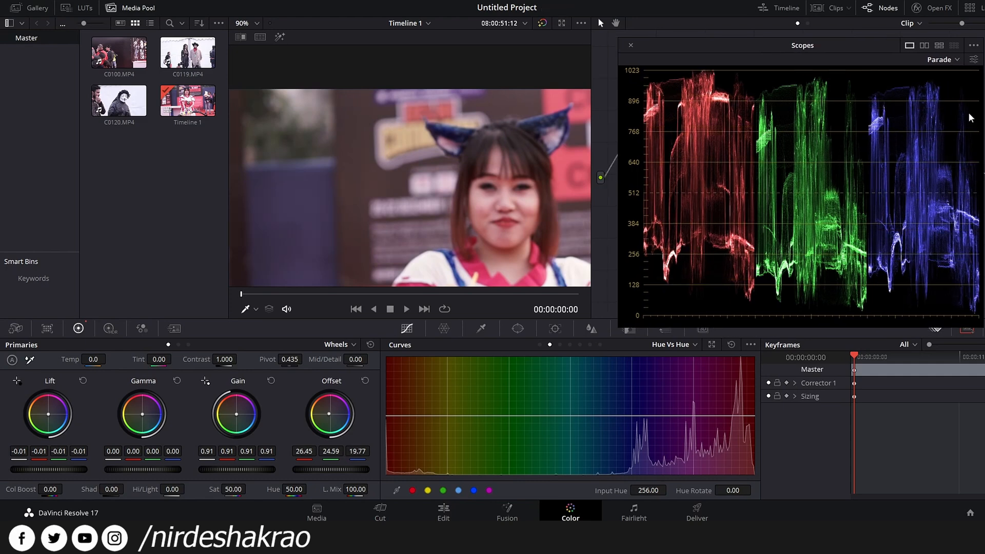
{"action": "left_click", "coordinate": [956, 60]}
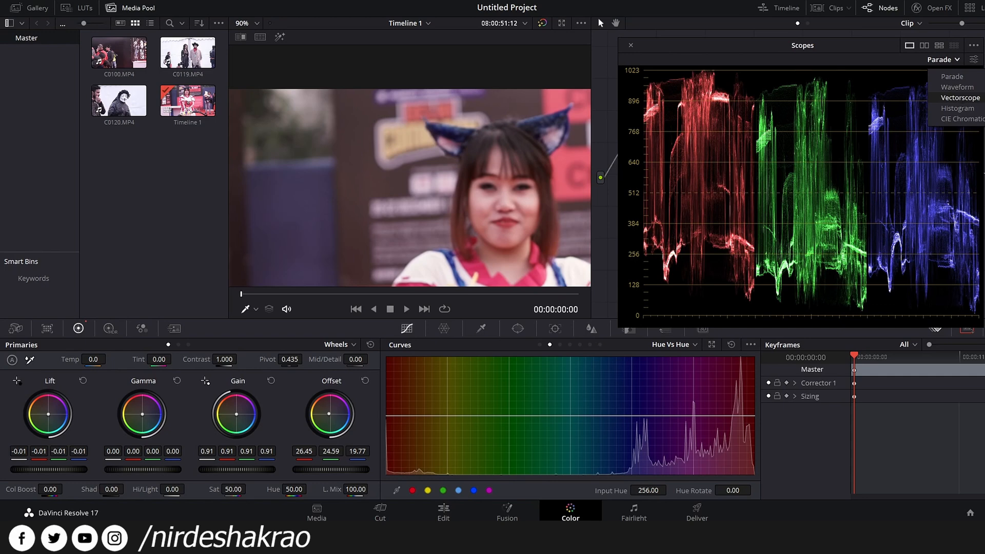
{"action": "left_click", "coordinate": [960, 98]}
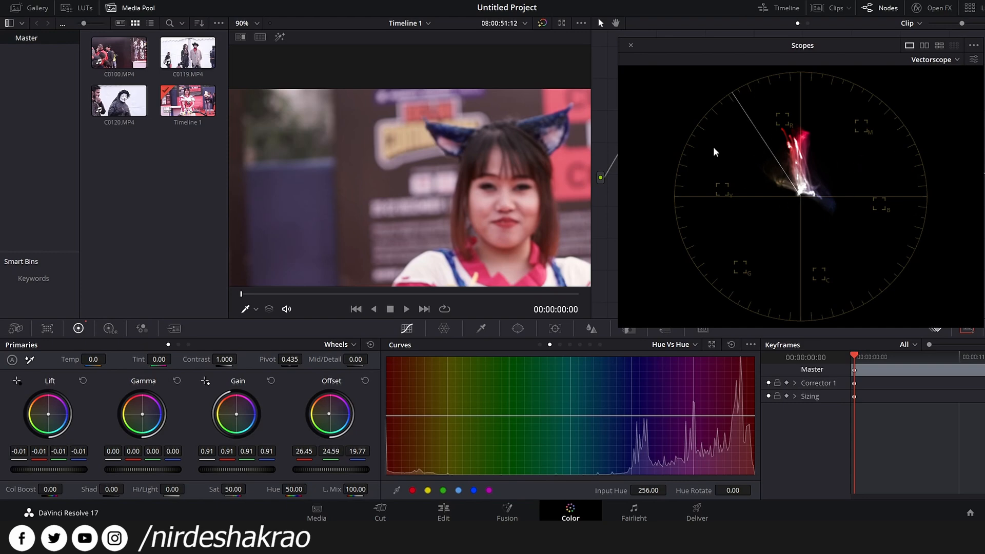
Step: Try the Vectorscope's 2x Zoom and Skin Tone Indicator options, restoring both to their original state
{"action": "left_click", "coordinate": [974, 59]}
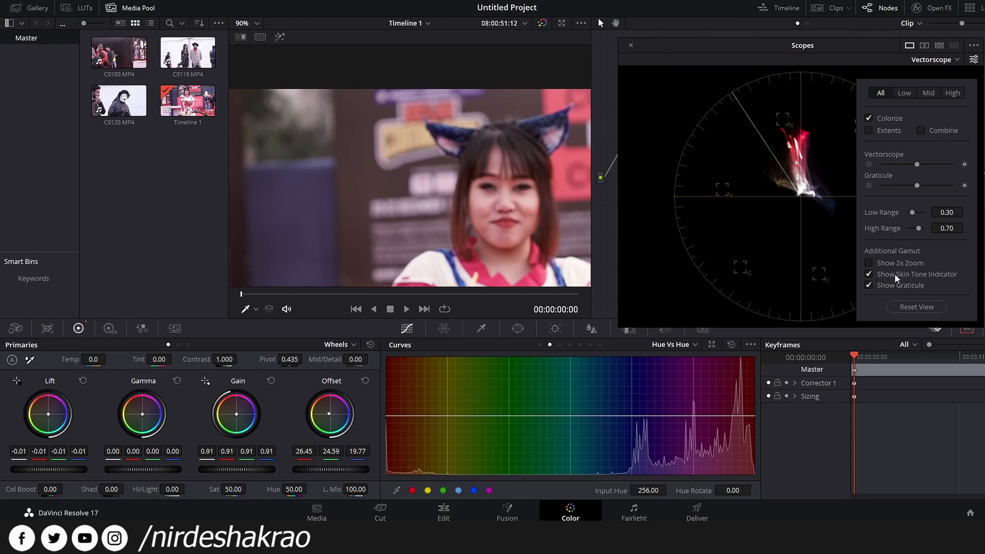
{"action": "left_click", "coordinate": [869, 263]}
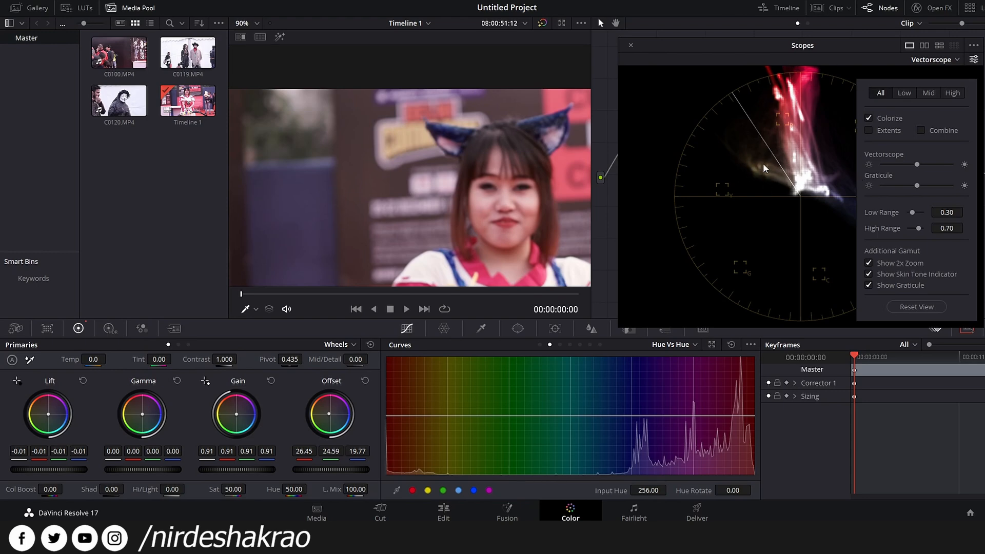
{"action": "left_click", "coordinate": [870, 263]}
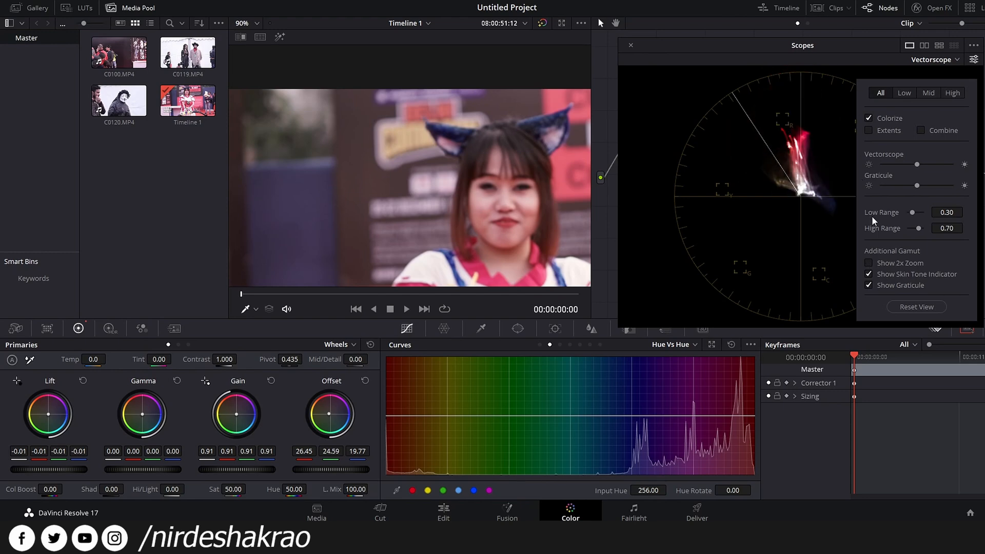
{"action": "left_click", "coordinate": [868, 275]}
{"action": "left_click", "coordinate": [869, 274]}
{"action": "left_click", "coordinate": [975, 60]}
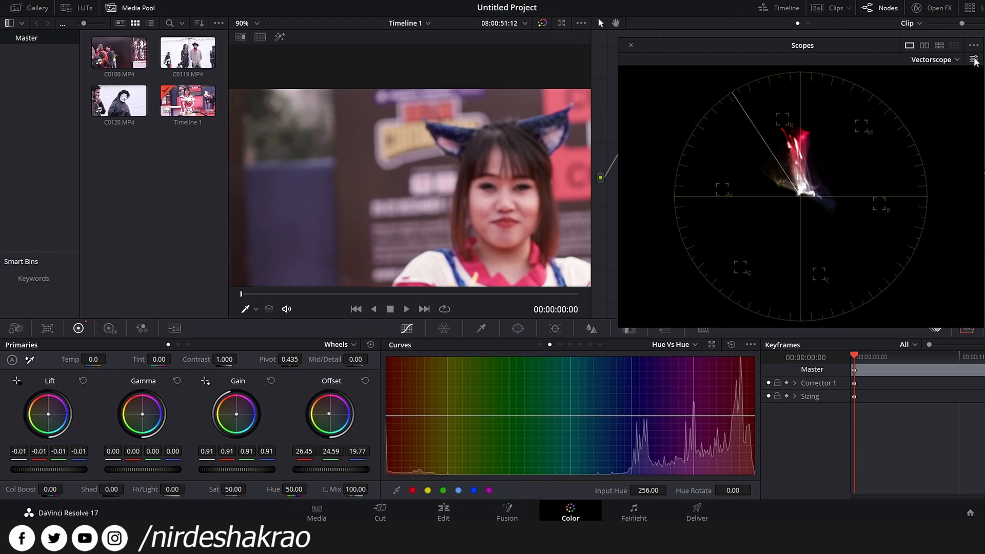
Step: Compare the Histogram, Parade and Waveform scopes, finishing on the Histogram
{"action": "left_click", "coordinate": [957, 60]}
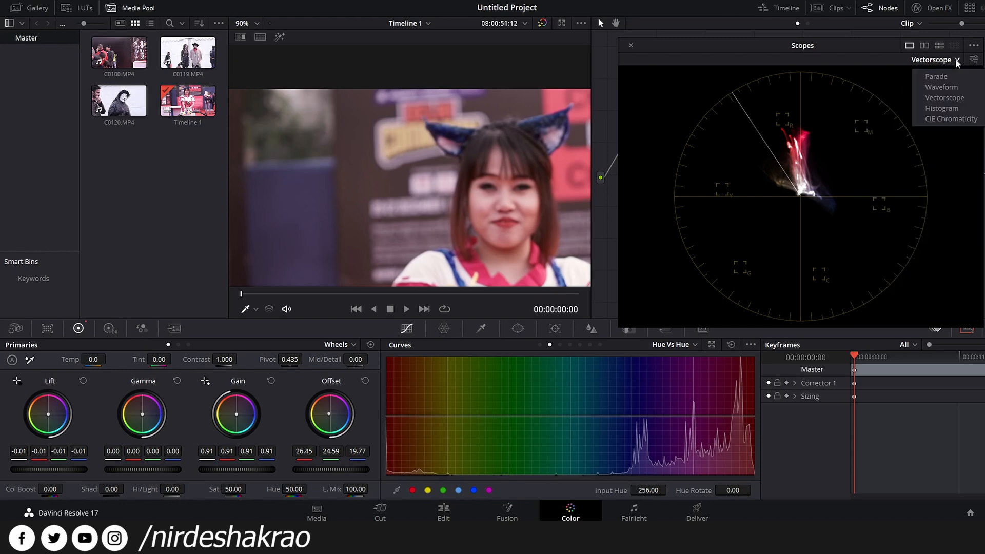
{"action": "left_click", "coordinate": [945, 109]}
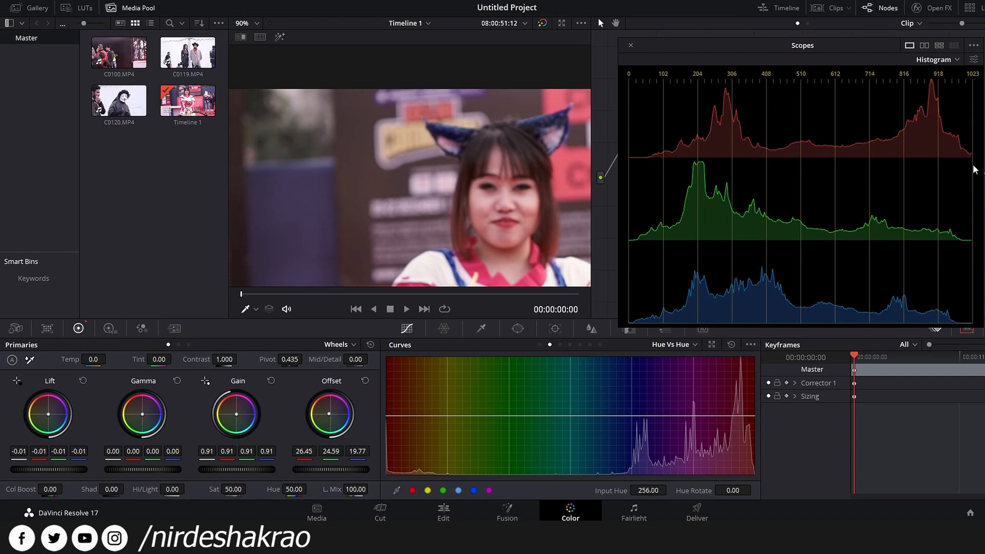
{"action": "left_click", "coordinate": [942, 61]}
{"action": "left_click", "coordinate": [945, 72]}
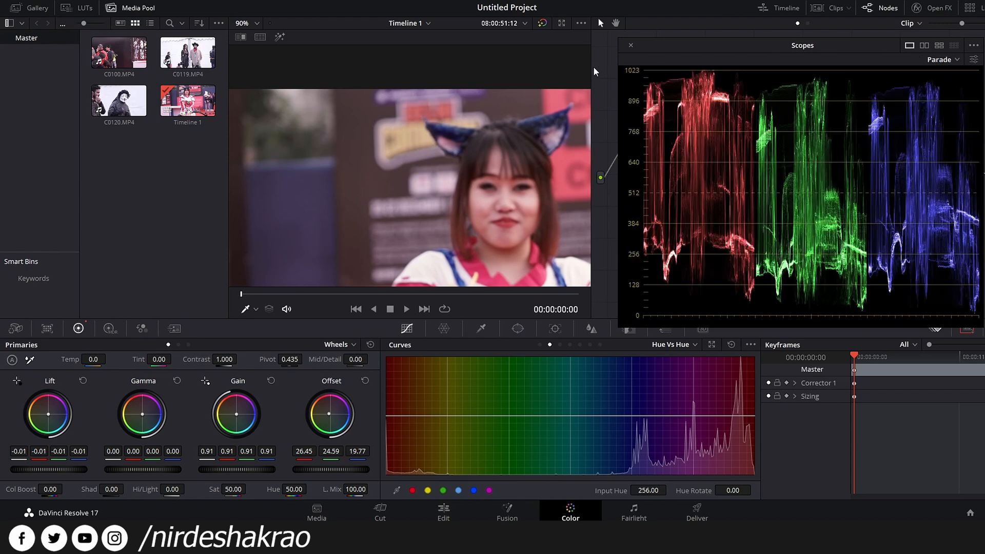
{"action": "left_click", "coordinate": [957, 60]}
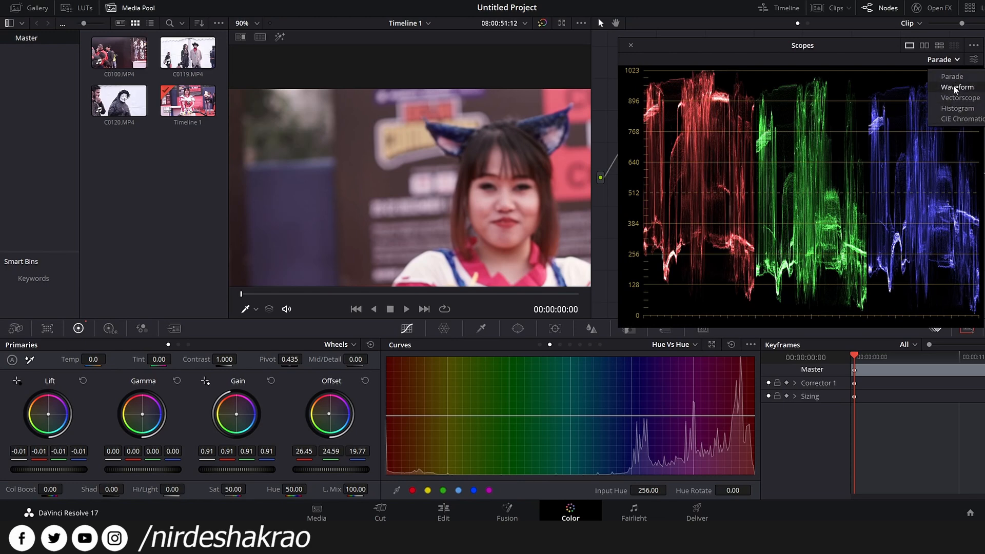
{"action": "left_click", "coordinate": [953, 86]}
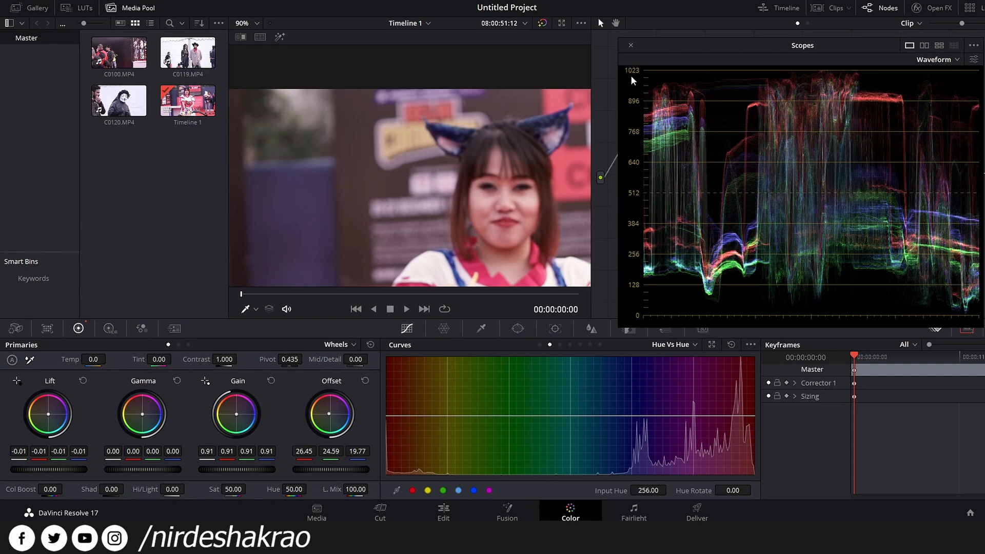
{"action": "left_click", "coordinate": [959, 60]}
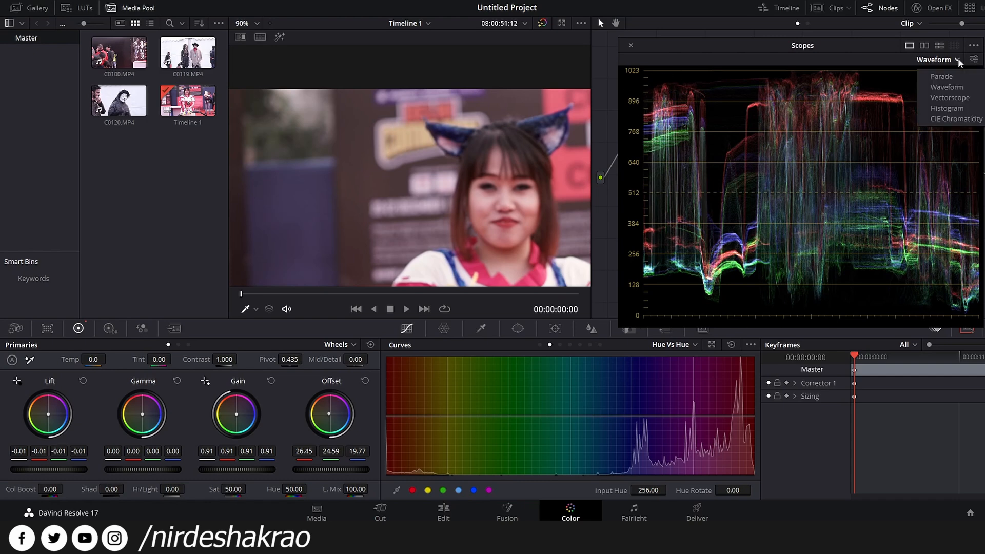
{"action": "left_click", "coordinate": [947, 106]}
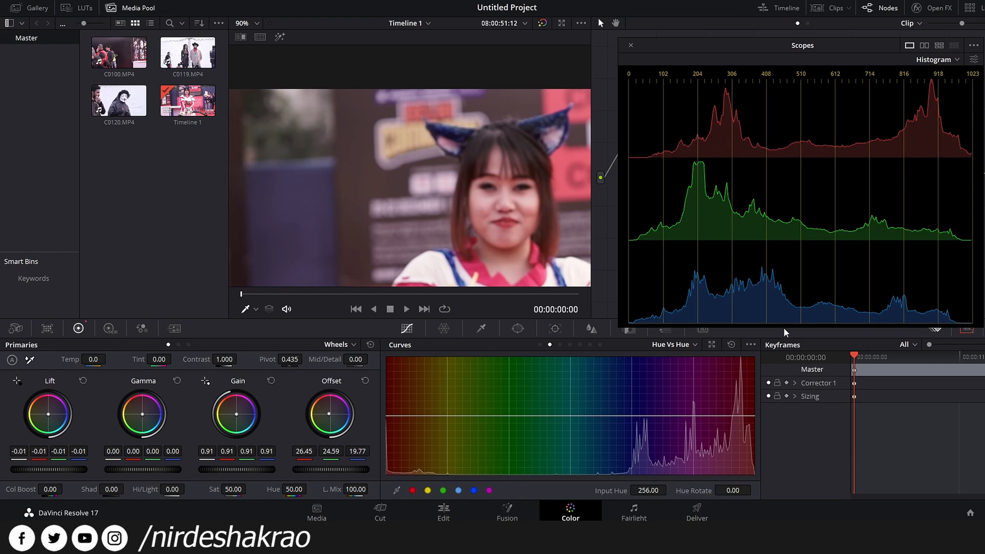
Step: Try a master Gain change and undo it, and set the master Lift and Gamma to -0.03
{"action": "left_click_drag", "start_coordinate": [265, 470], "coordinate": [200, 470]}
{"action": "key", "text": "ctrl+z"}
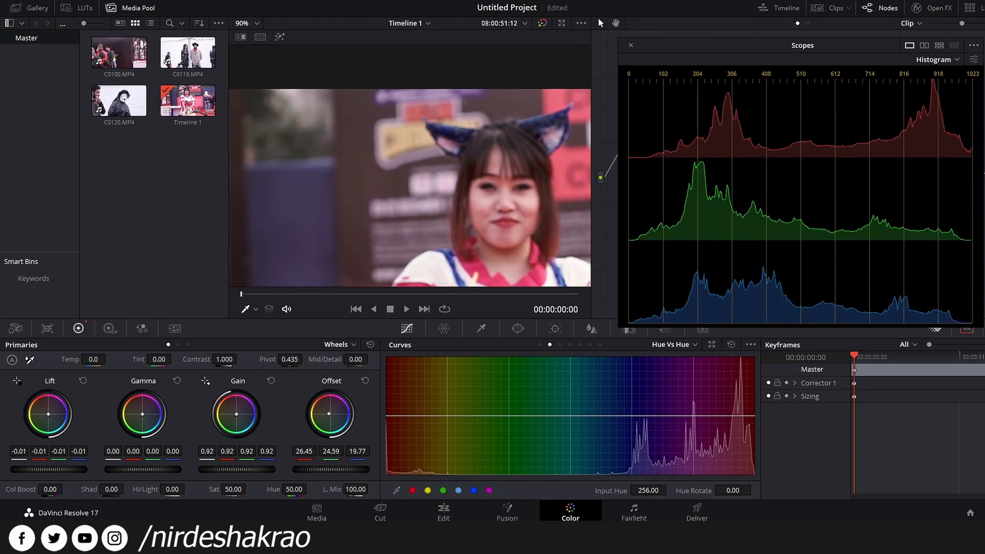
{"action": "mouse_move", "coordinate": [50, 473]}
{"action": "left_mouse_down"}
{"action": "mouse_move", "coordinate": [77, 473]}
{"action": "mouse_move", "coordinate": [42, 475]}
{"action": "left_mouse_up"}
{"action": "mouse_move", "coordinate": [147, 464]}
{"action": "left_mouse_down"}
{"action": "mouse_move", "coordinate": [159, 464]}
{"action": "mouse_move", "coordinate": [146, 463]}
{"action": "left_mouse_up"}
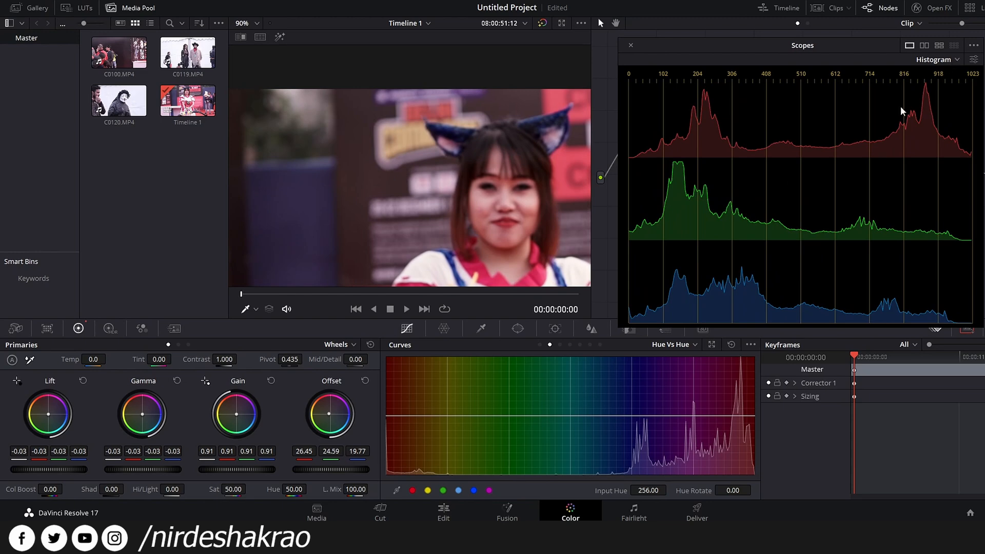
Step: Switch the scope to CIE Chromaticity, and reposition and enlarge the Scopes window to examine the Rec.709 gamut triangle
{"action": "left_click", "coordinate": [953, 60]}
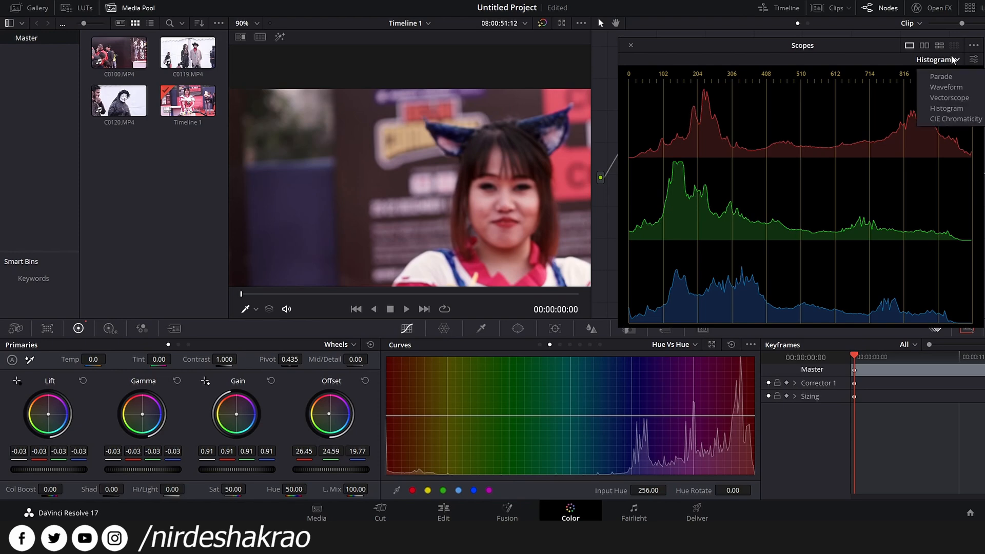
{"action": "left_click", "coordinate": [978, 120]}
{"action": "left_click_drag", "start_coordinate": [756, 38], "coordinate": [717, 24]}
{"action": "left_click_drag", "start_coordinate": [945, 312], "coordinate": [978, 353]}
{"action": "left_click_drag", "start_coordinate": [815, 44], "coordinate": [791, 45]}
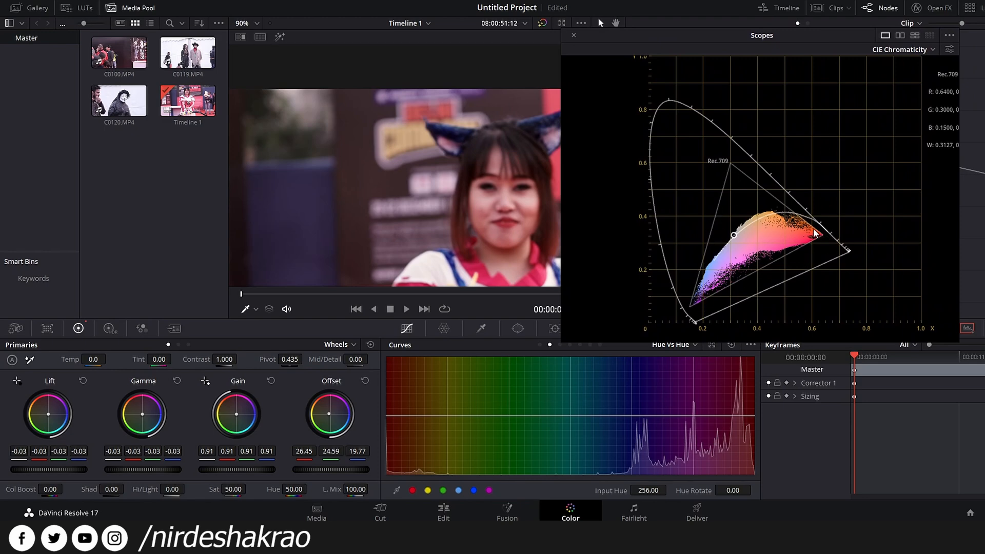
{"action": "left_click_drag", "start_coordinate": [701, 41], "coordinate": [459, 30]}
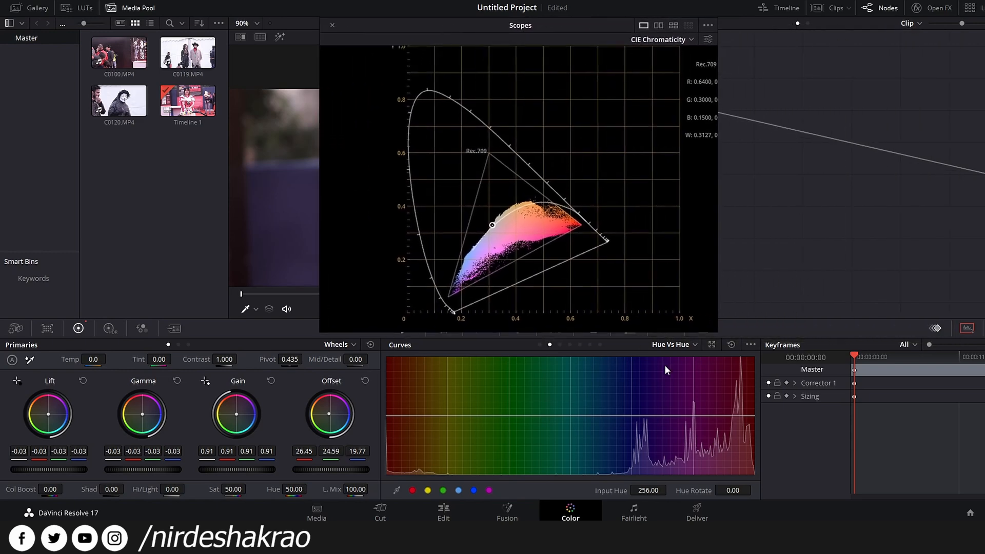
{"action": "left_click_drag", "start_coordinate": [717, 330], "coordinate": [866, 442]}
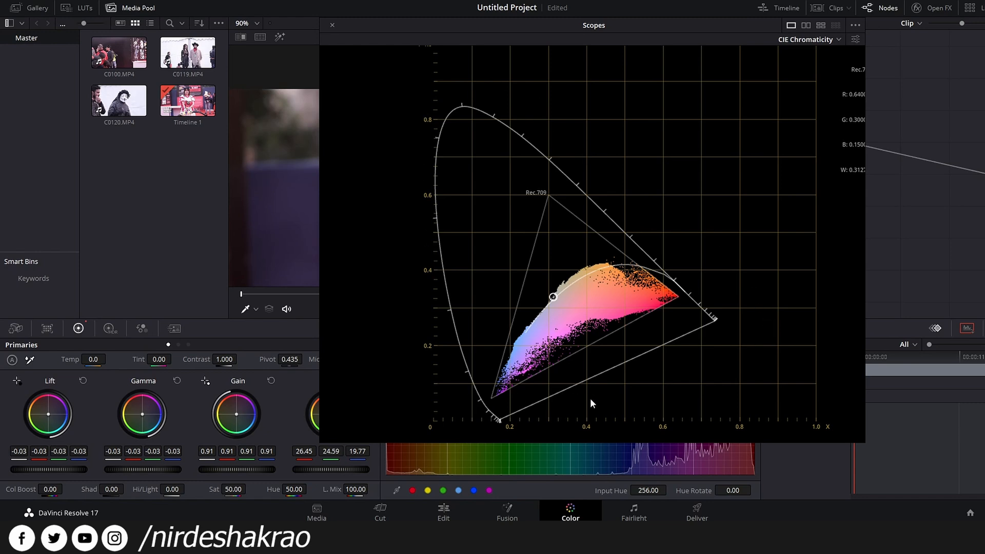
Step: Reposition and shrink the CIE Chromaticity scope window, and close the floating window
{"action": "left_click_drag", "start_coordinate": [644, 24], "coordinate": [674, 18]}
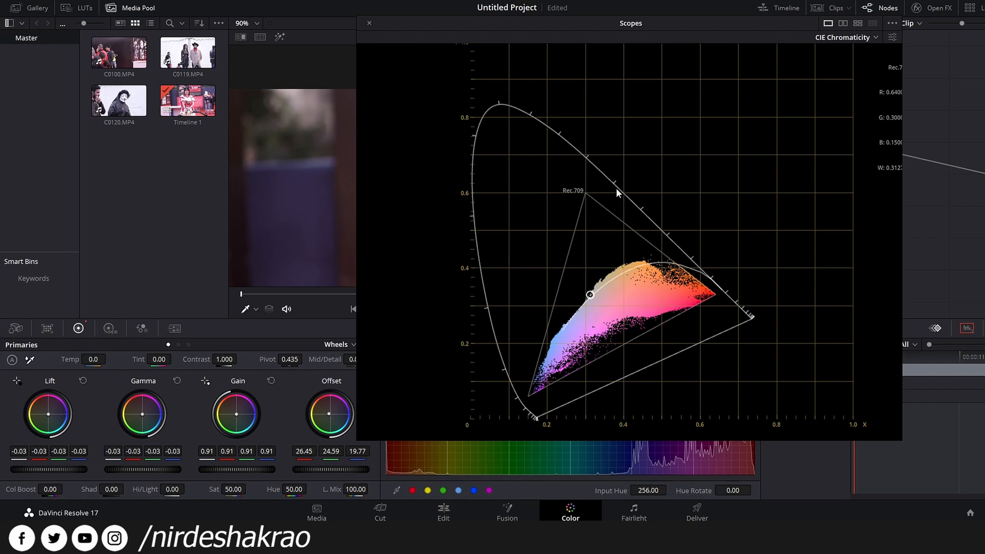
{"action": "left_click_drag", "start_coordinate": [605, 23], "coordinate": [652, 37]}
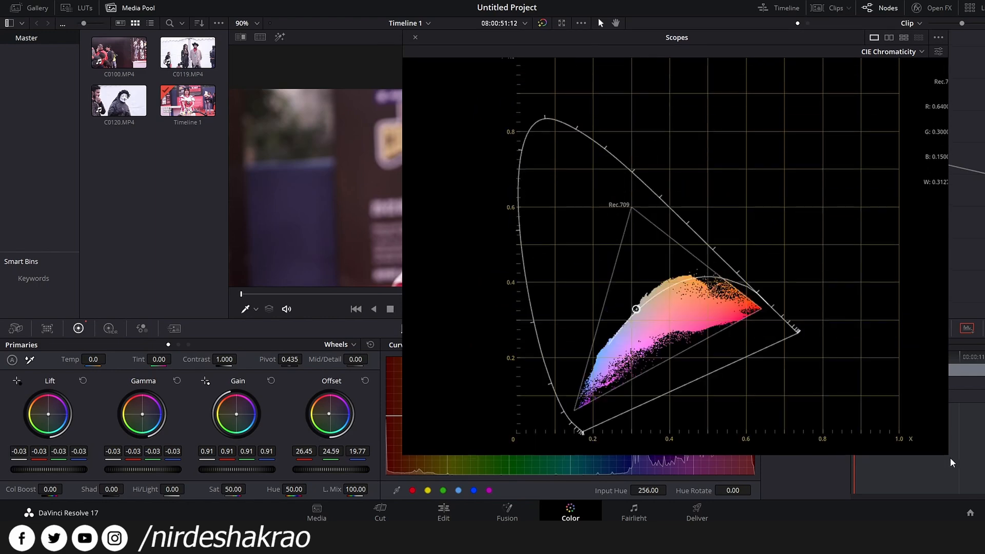
{"action": "left_click_drag", "start_coordinate": [956, 463], "coordinate": [808, 354]}
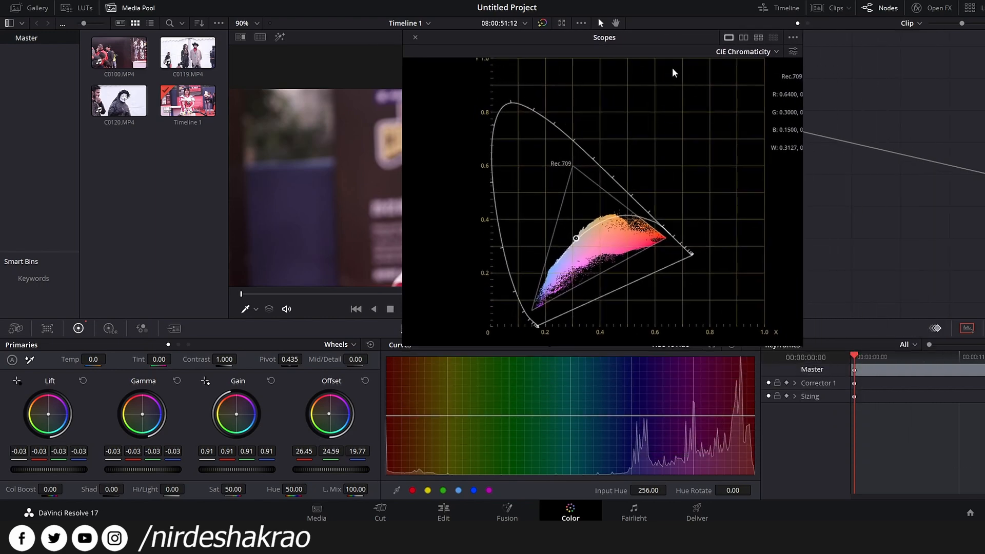
{"action": "left_click_drag", "start_coordinate": [713, 41], "coordinate": [771, 55]}
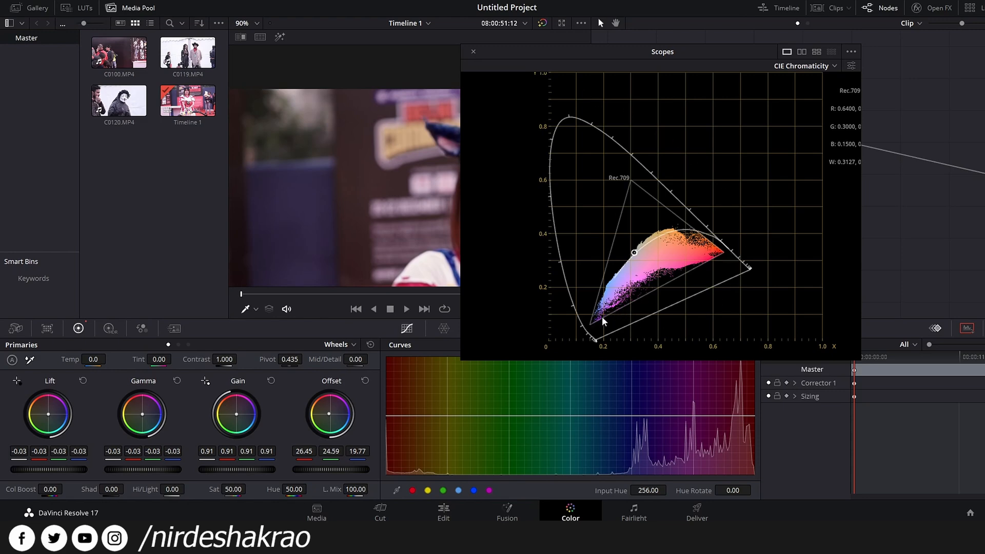
{"action": "left_click", "coordinate": [473, 52]}
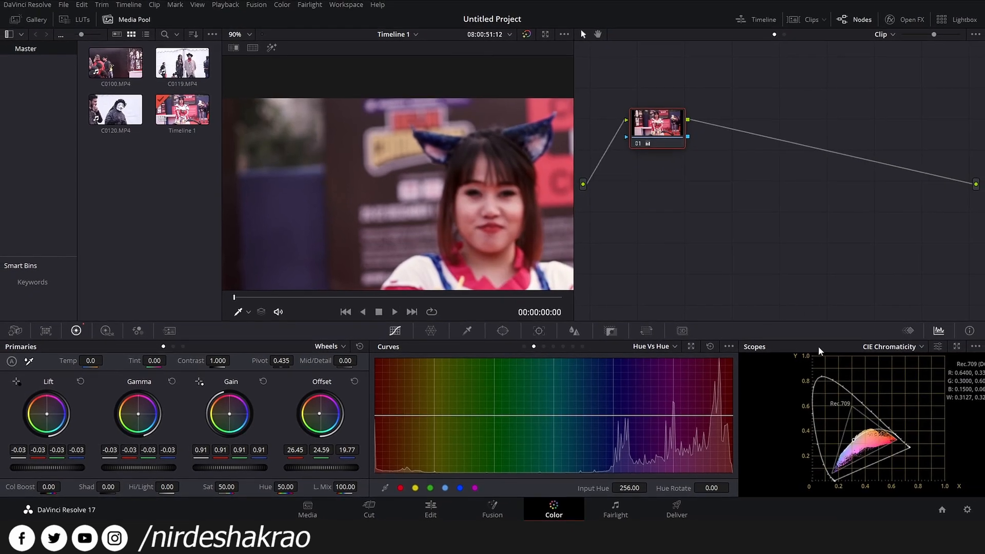
Step: Open the project's Color Management settings and review the available Color science options
{"action": "left_click", "coordinate": [968, 510]}
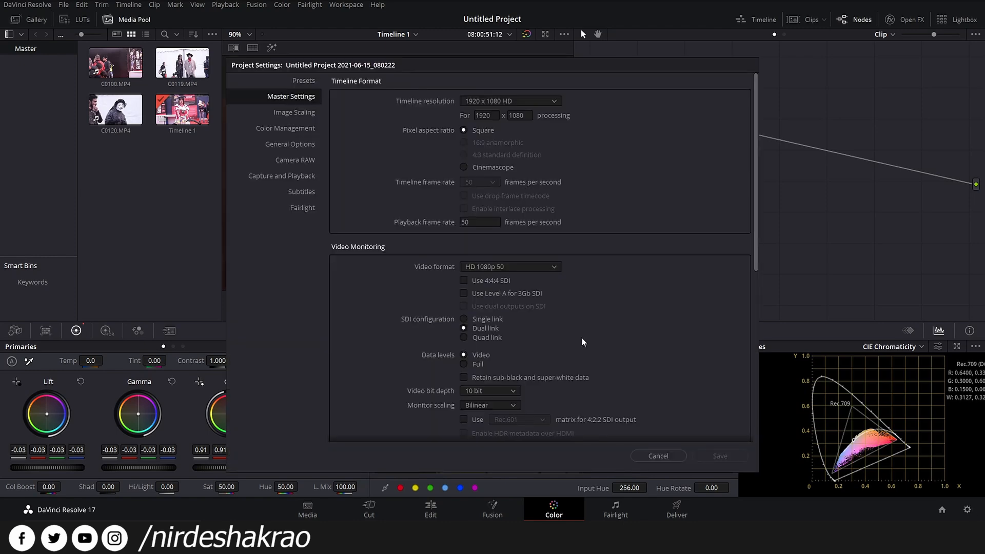
{"action": "left_click", "coordinate": [279, 129]}
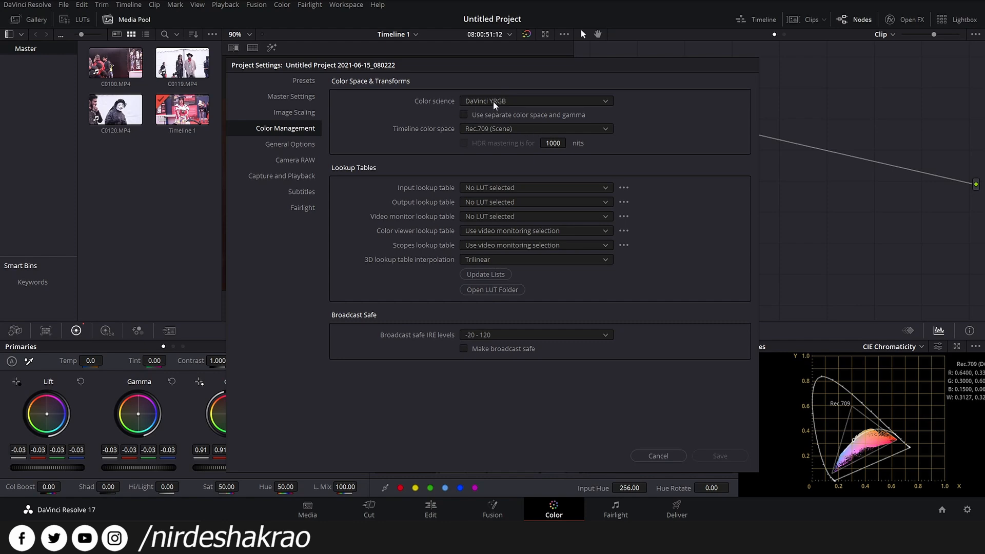
{"action": "left_click", "coordinate": [606, 102]}
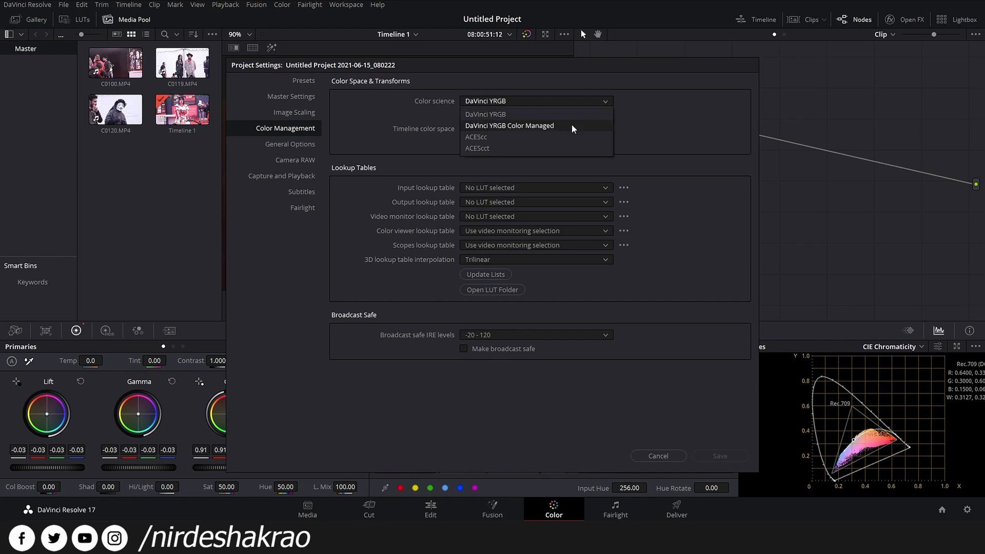
{"action": "left_click", "coordinate": [647, 110]}
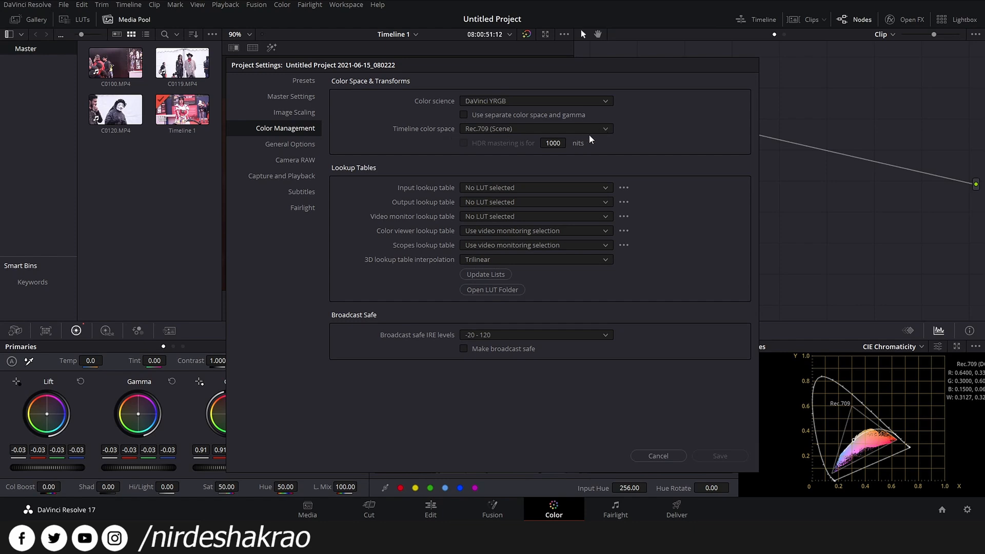
Step: Browse the full list of Timeline color space options, from ACES through to Y'UV, keeping Rec.709 (Scene)
{"action": "left_click", "coordinate": [606, 131]}
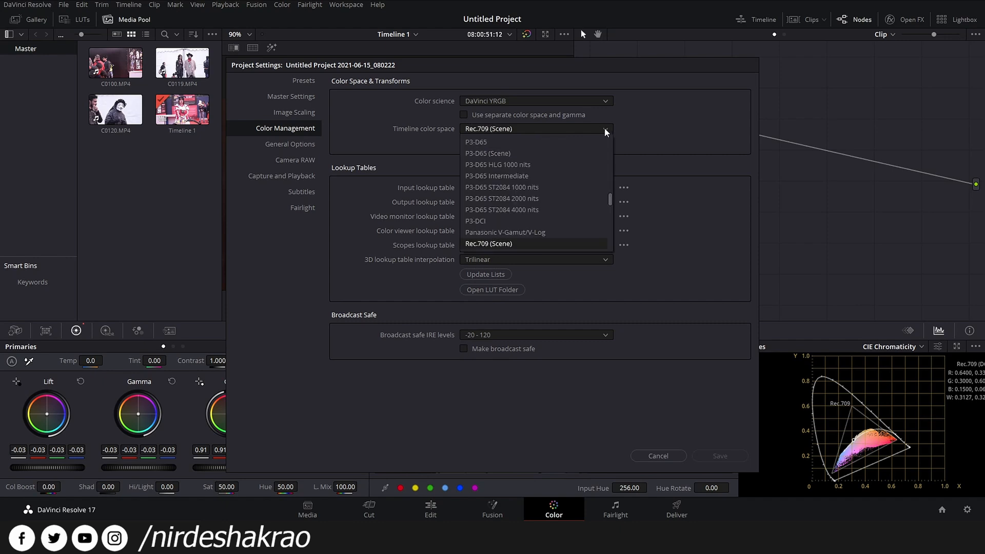
{"action": "scroll", "coordinate": [539, 216], "scroll_direction": "up", "scroll_amount": 5}
{"action": "scroll", "coordinate": [532, 190], "scroll_direction": "up", "scroll_amount": 6}
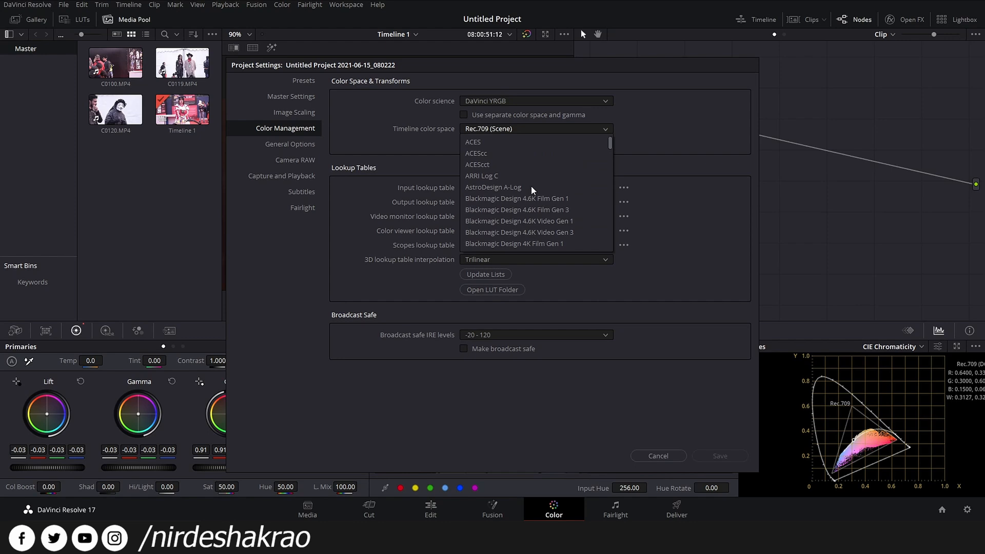
{"action": "scroll", "coordinate": [541, 191], "scroll_direction": "down", "scroll_amount": 10}
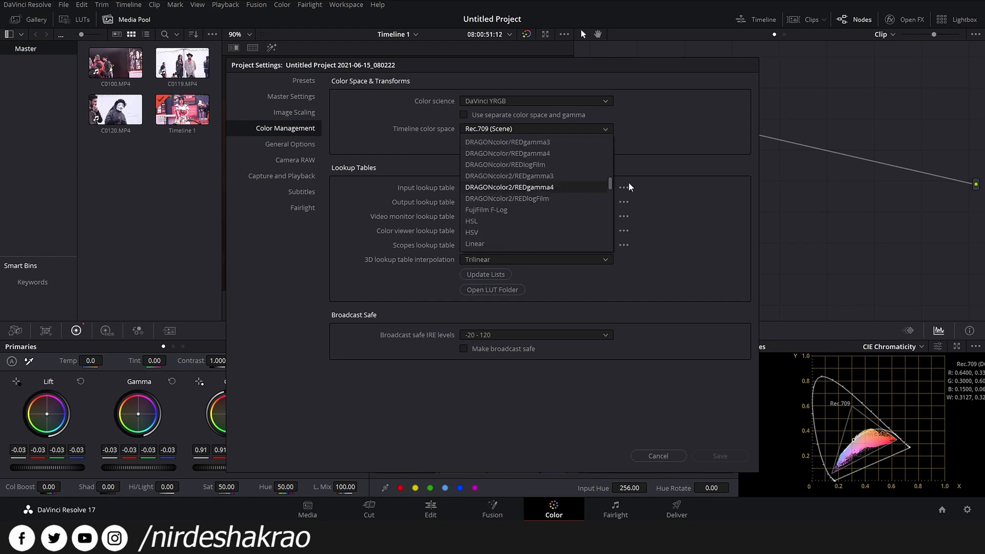
{"action": "scroll", "coordinate": [539, 220], "scroll_direction": "down", "scroll_amount": 10}
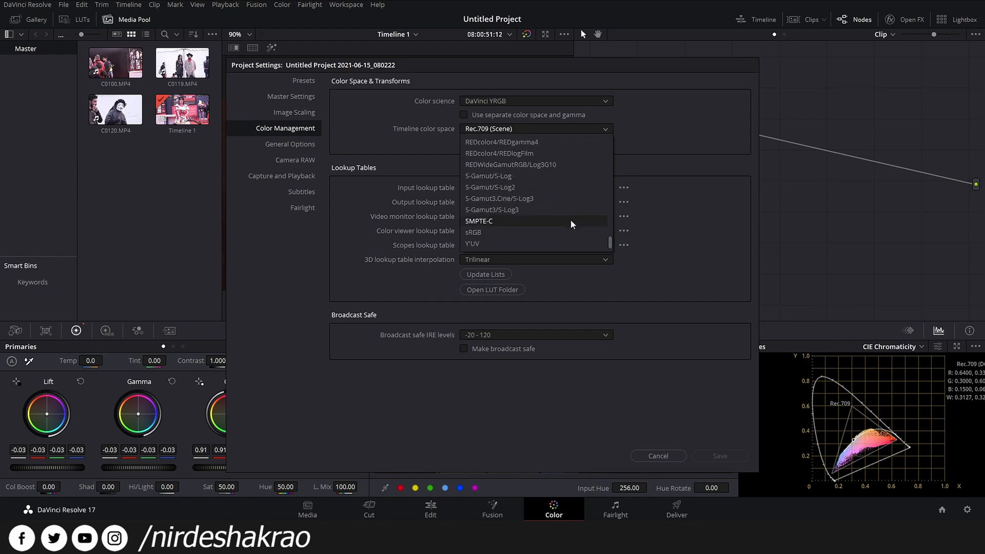
{"action": "left_click", "coordinate": [692, 123]}
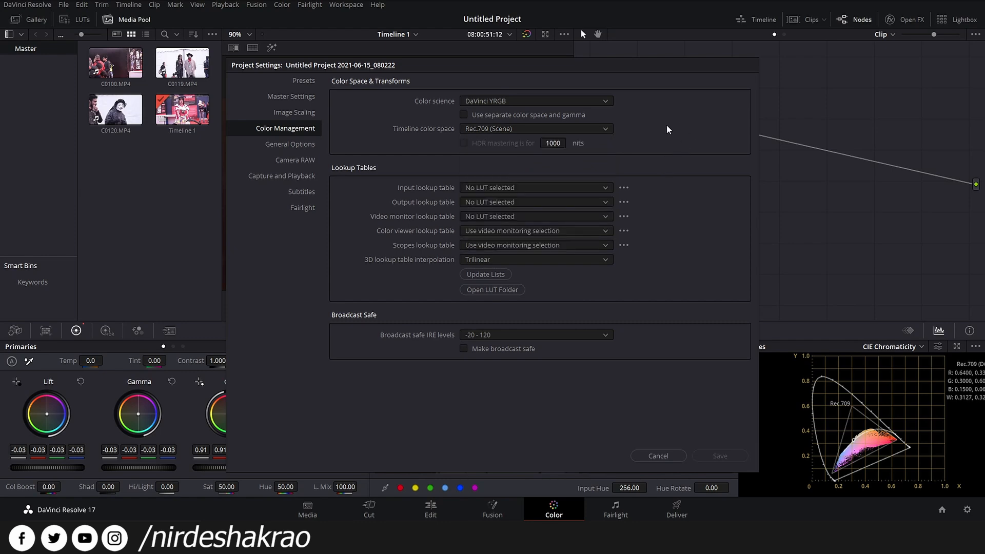
Step: Review the ACES entries among the Timeline color spaces again, and close the project settings without saving
{"action": "left_click", "coordinate": [604, 131]}
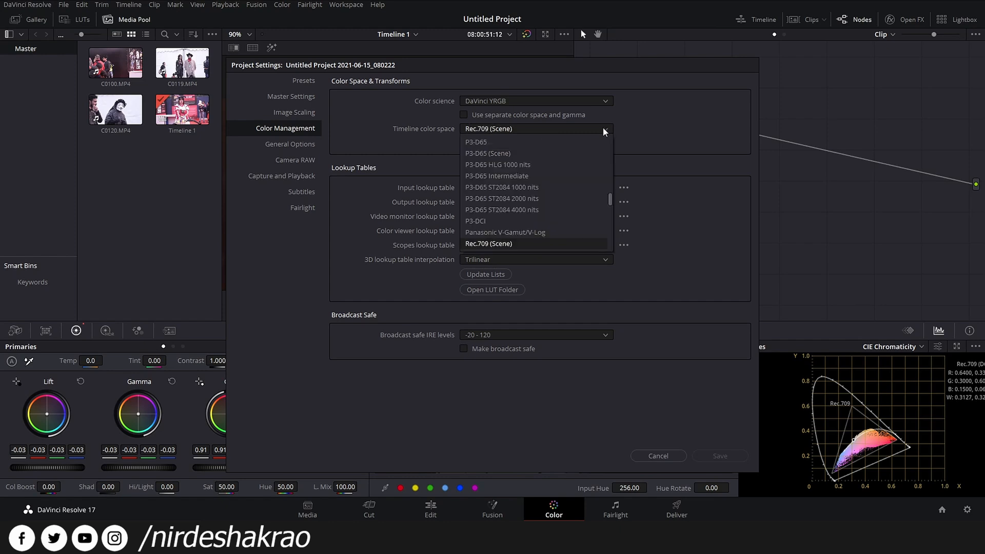
{"action": "scroll", "coordinate": [548, 189], "scroll_direction": "up", "scroll_amount": 5}
{"action": "scroll", "coordinate": [548, 190], "scroll_direction": "up", "scroll_amount": 15}
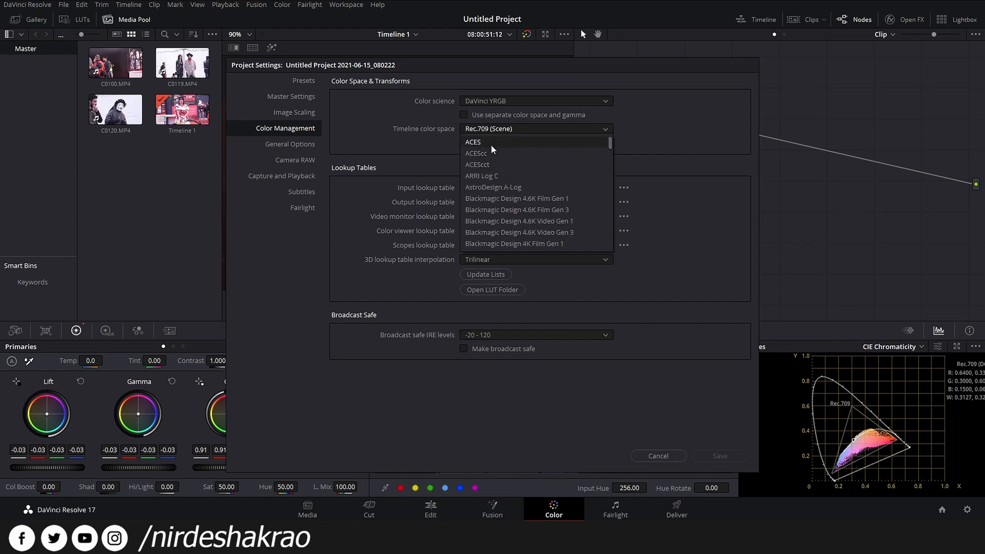
{"action": "left_click", "coordinate": [695, 219]}
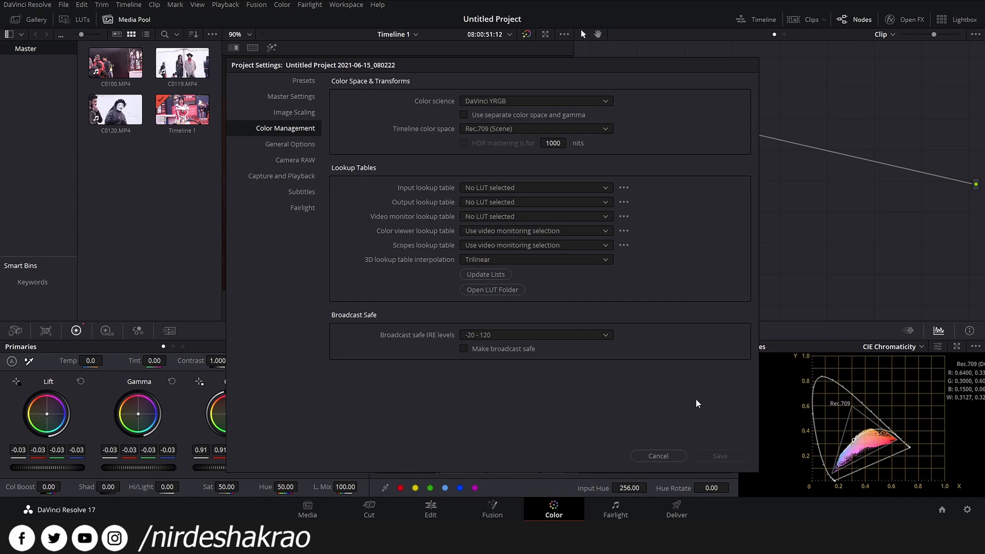
{"action": "left_click", "coordinate": [659, 456]}
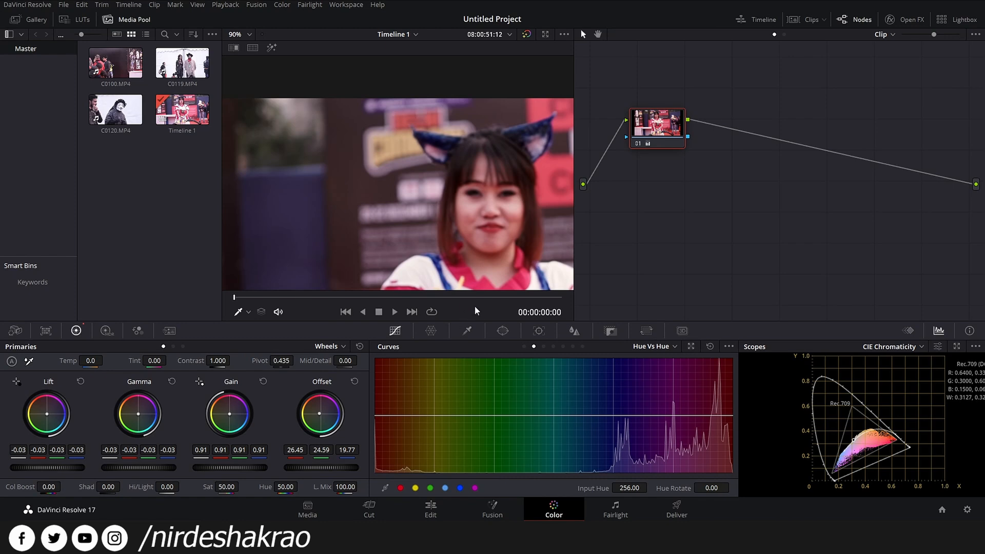
Step: Try a Hue Vs Hue curve shift with a control point in the green range, and remove the point
{"action": "left_click_drag", "start_coordinate": [495, 415], "coordinate": [496, 409]}
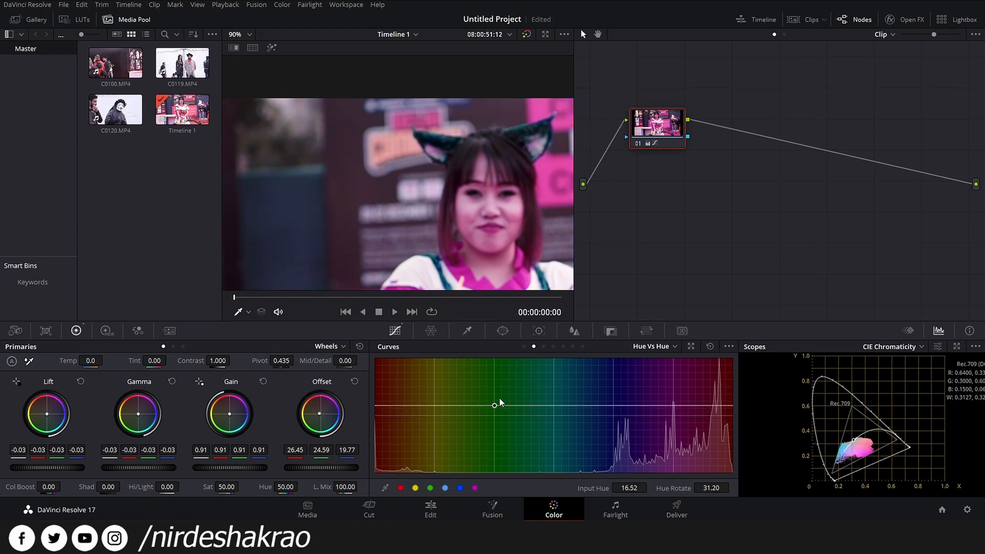
{"action": "right_click", "coordinate": [496, 405]}
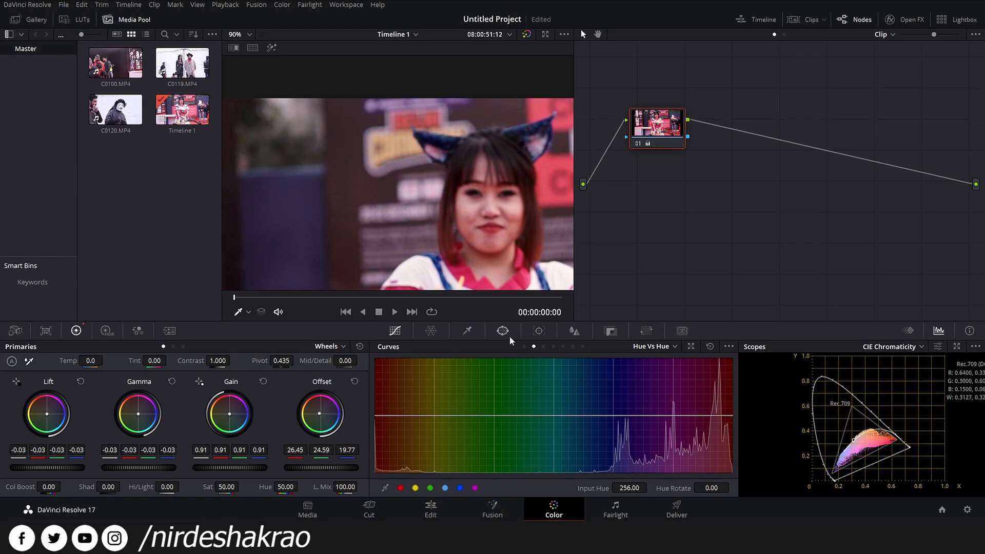
Step: Tour the Color Warper, Qualifier, Window, Tracker, Blur and Key palettes, and return to Curves
{"action": "left_click", "coordinate": [431, 332]}
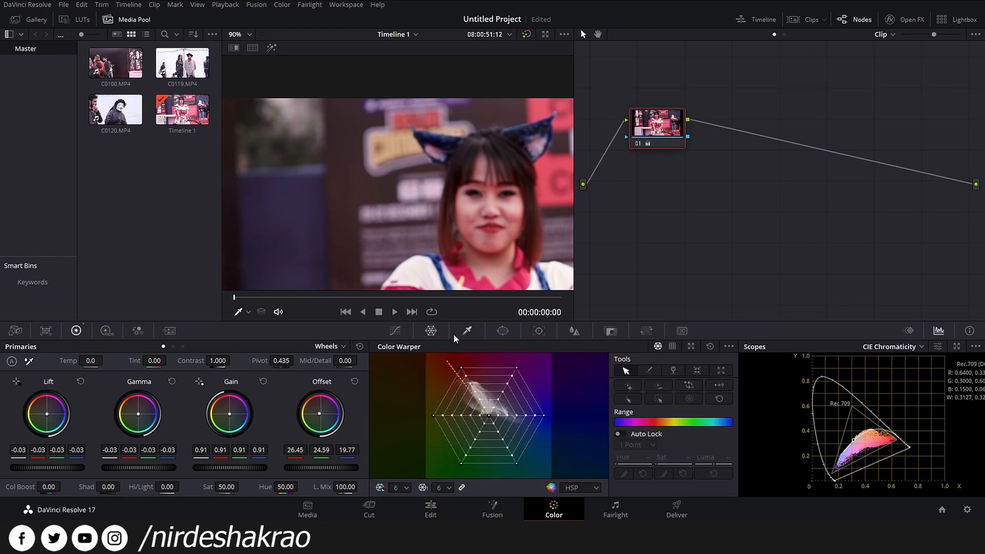
{"action": "left_click", "coordinate": [467, 332]}
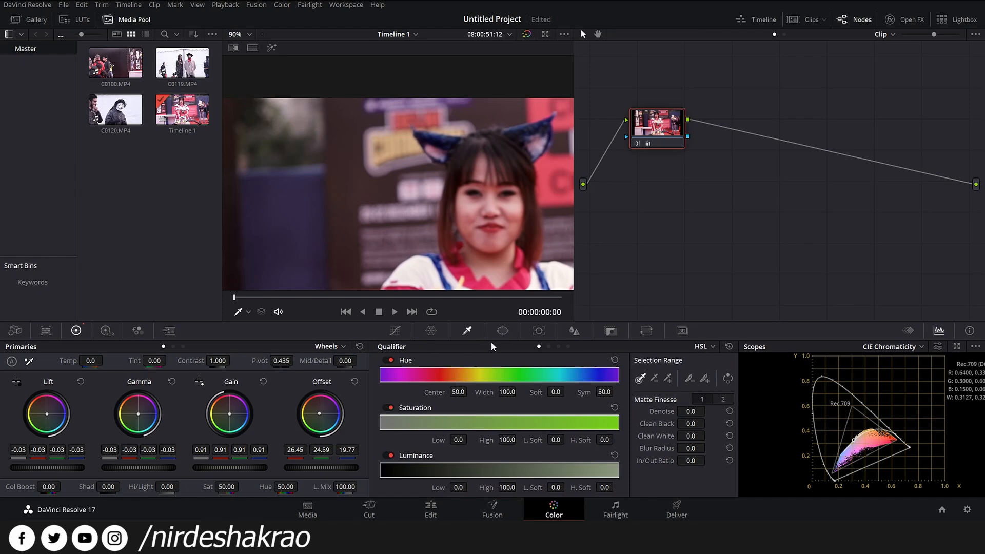
{"action": "left_click", "coordinate": [503, 331]}
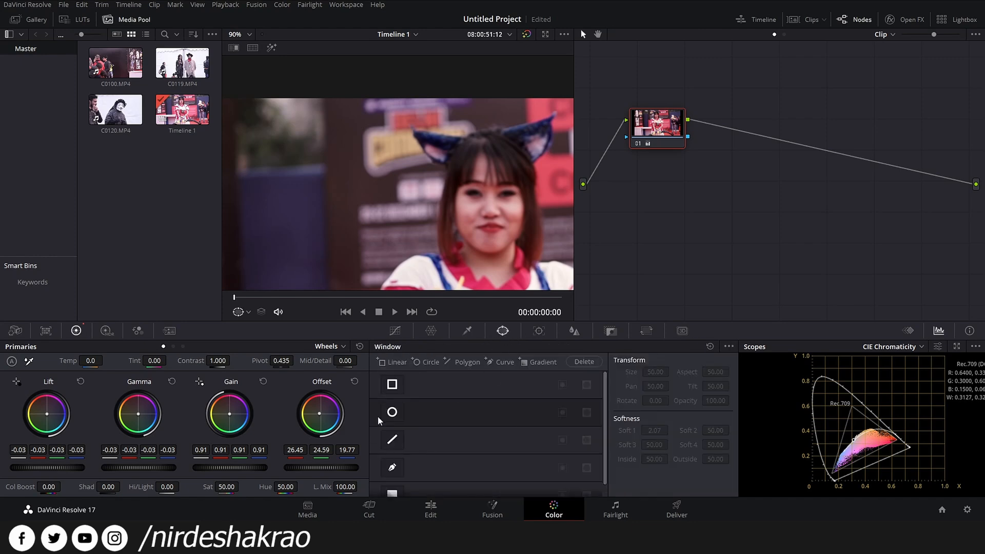
{"action": "left_click", "coordinate": [540, 332]}
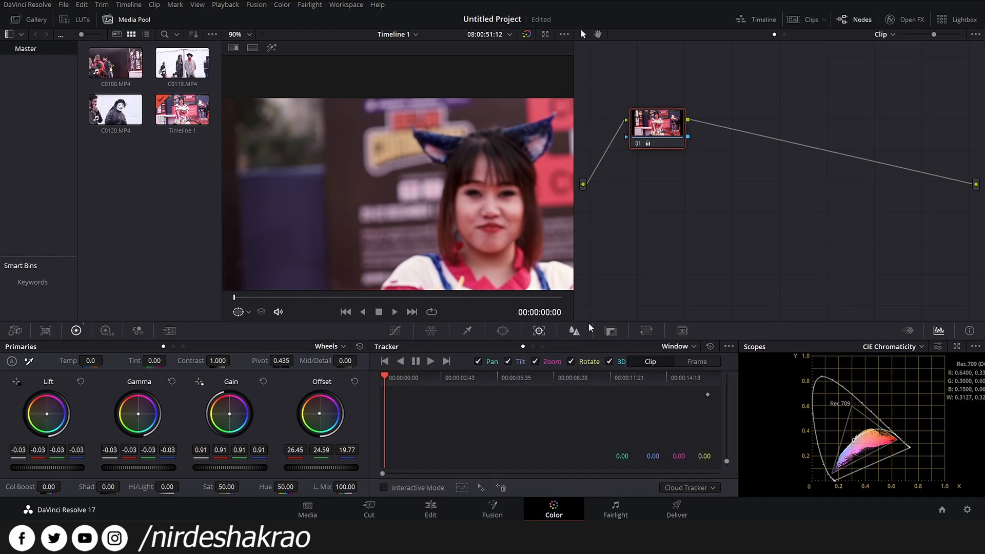
{"action": "left_click", "coordinate": [574, 331]}
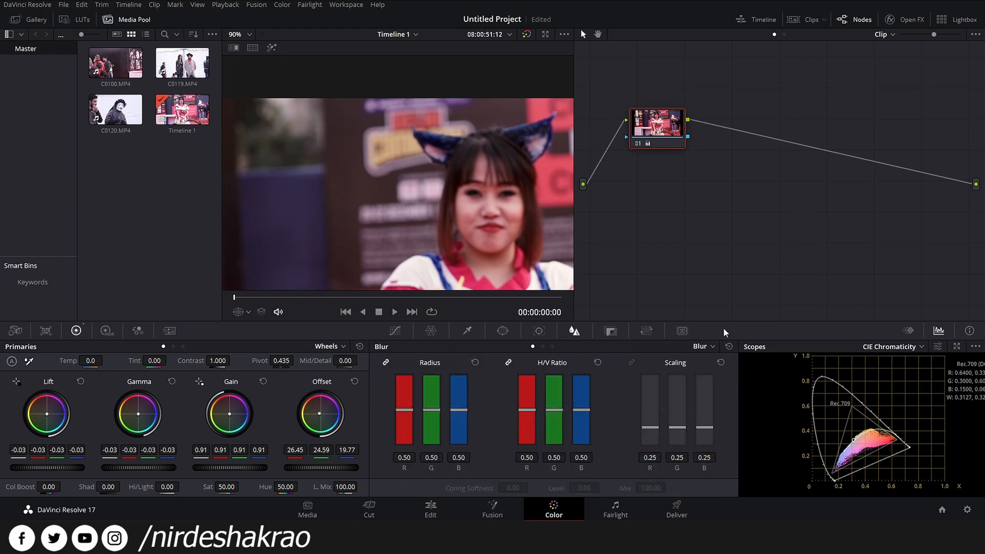
{"action": "left_click", "coordinate": [611, 331]}
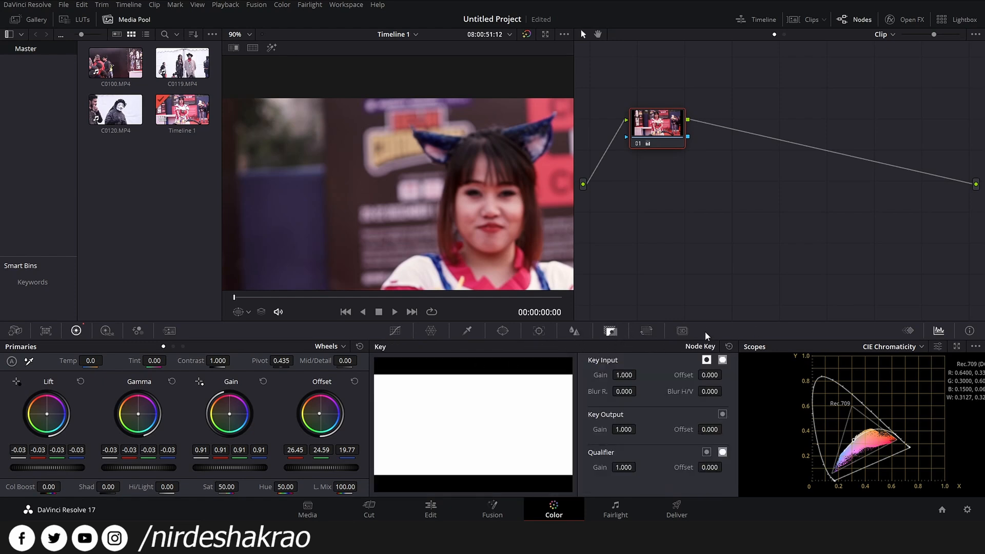
{"action": "left_click", "coordinate": [395, 331]}
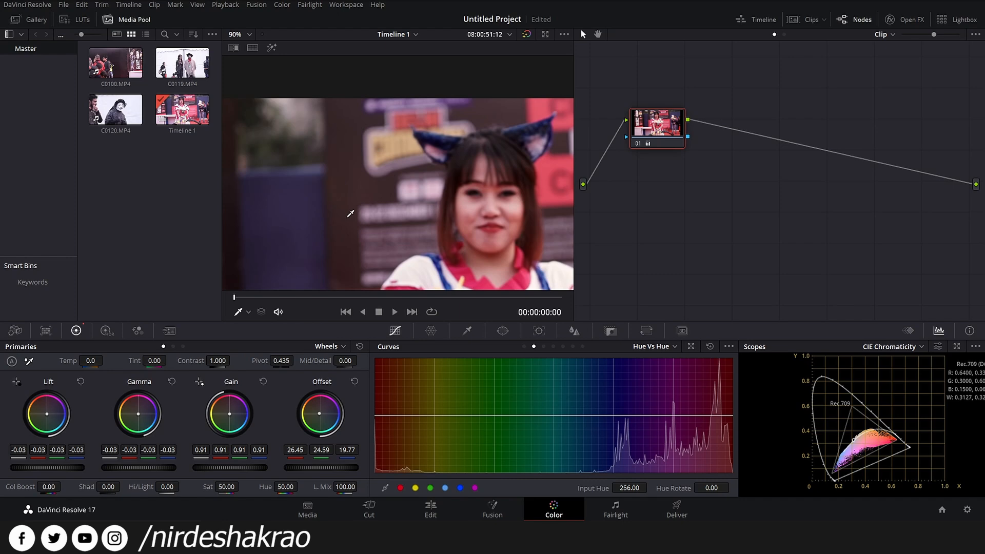
Step: Zoom the viewer out to 50%, and open a floating Scopes window showing the Waveform clear of the image
{"action": "scroll", "coordinate": [398, 212], "scroll_direction": "down", "scroll_amount": 5}
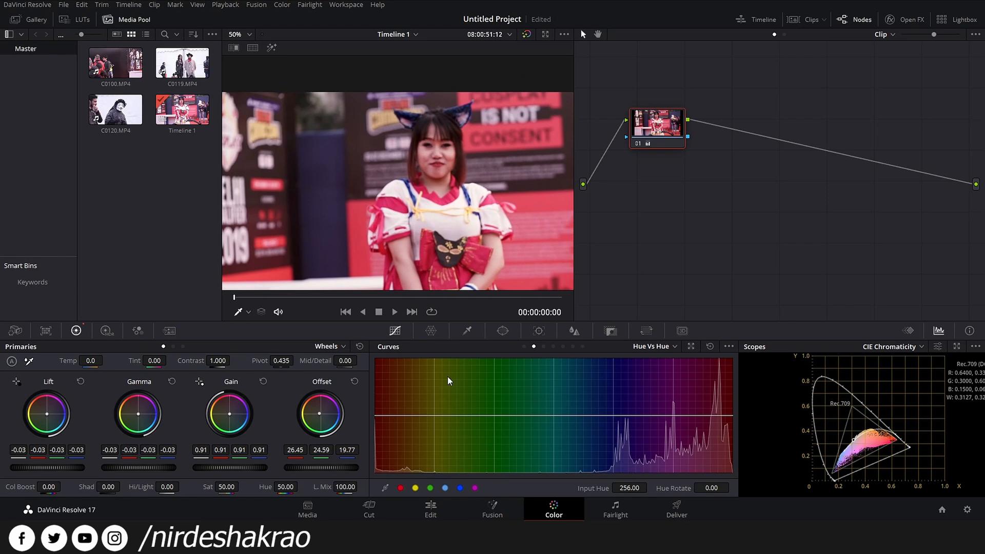
{"action": "right_click", "coordinate": [435, 153]}
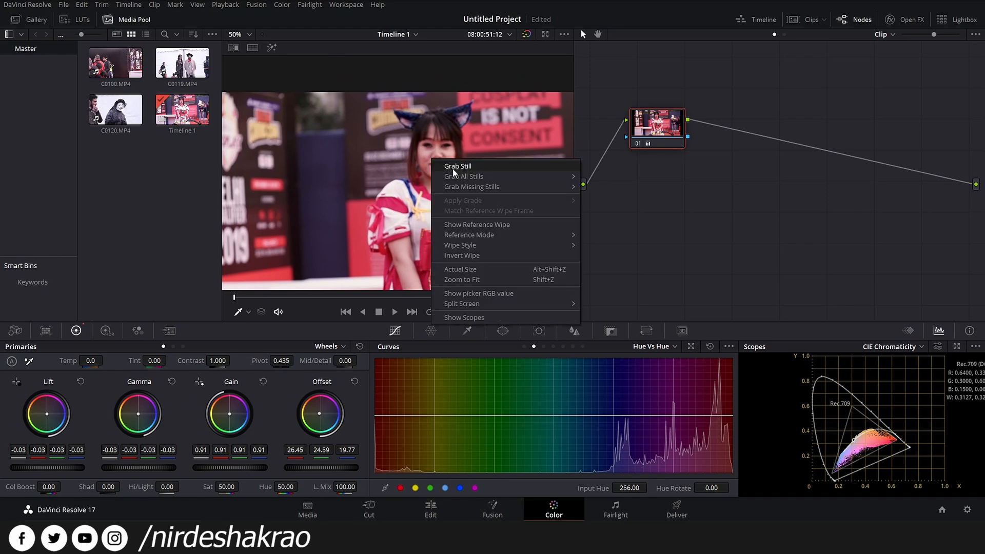
{"action": "left_click", "coordinate": [476, 322]}
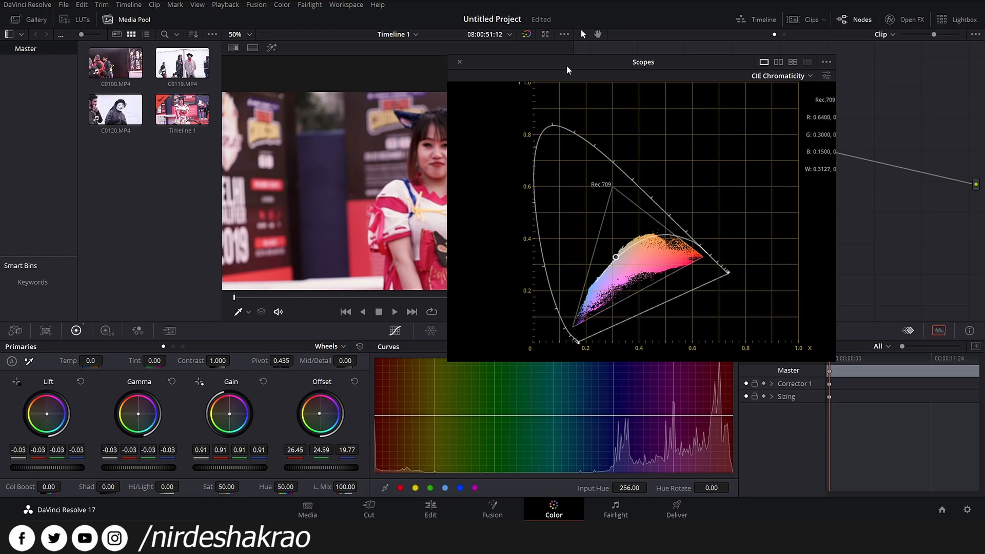
{"action": "left_click", "coordinate": [809, 77]}
{"action": "left_click", "coordinate": [791, 102]}
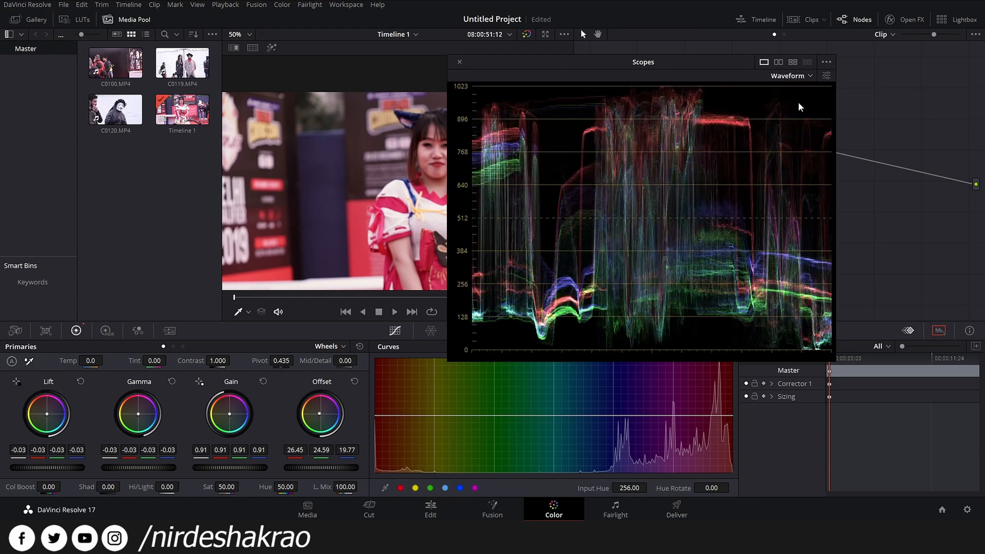
{"action": "left_click_drag", "start_coordinate": [648, 64], "coordinate": [781, 104]}
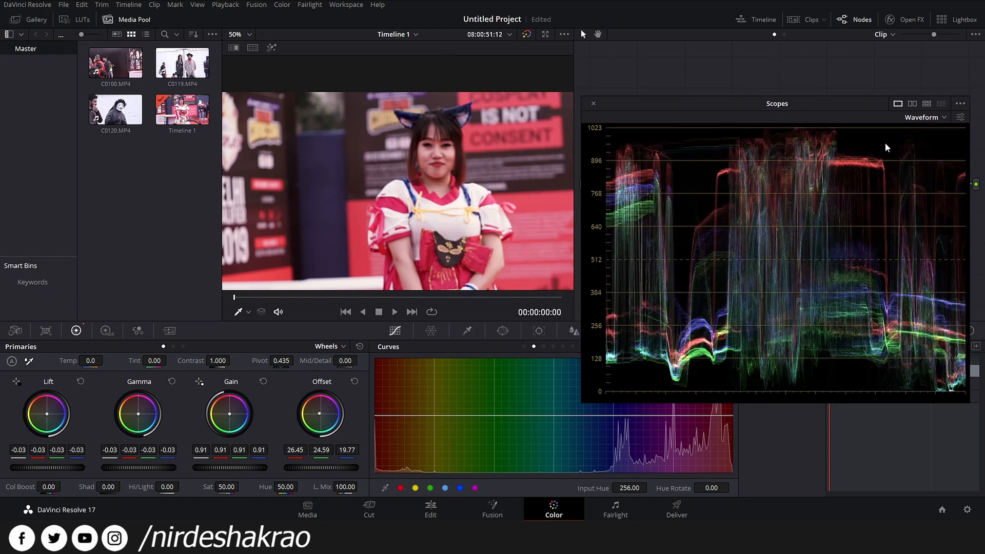
Step: Switch the floating scope to Parade and reposition its window so the node is uncovered
{"action": "left_click", "coordinate": [924, 118]}
{"action": "left_click", "coordinate": [931, 134]}
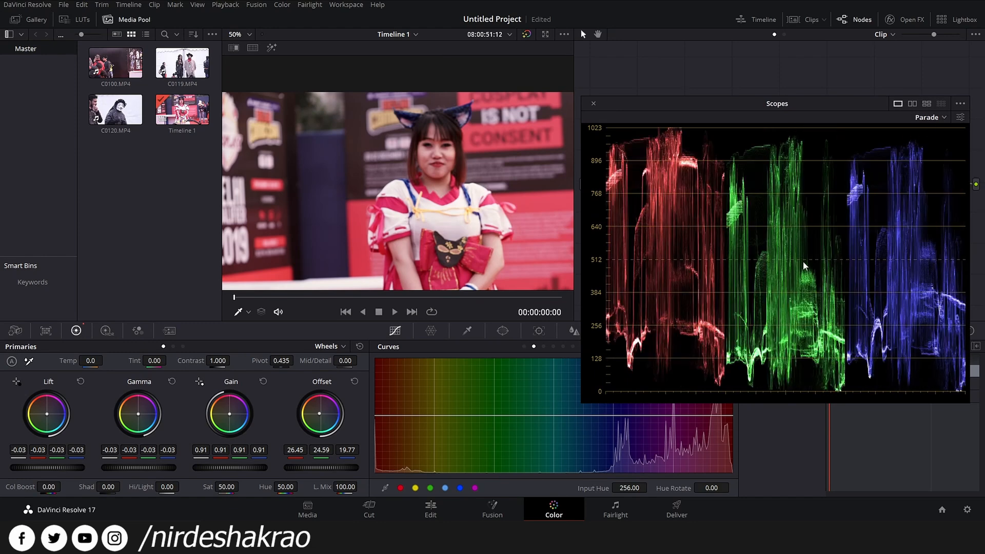
{"action": "left_click_drag", "start_coordinate": [640, 103], "coordinate": [655, 119]}
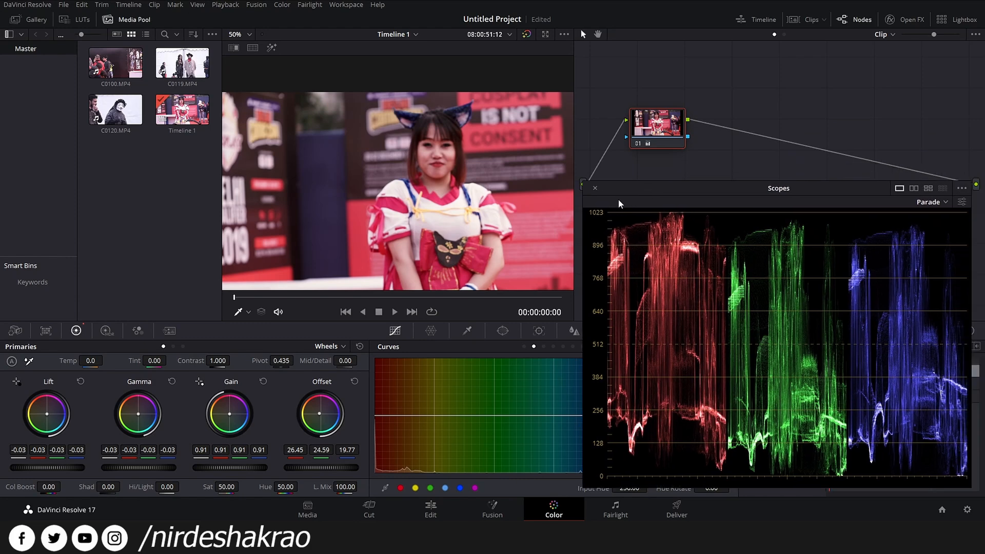
Step: Reset the grade on node 01, and set the master Lift to -0.05 and the master Gain to 0.91
{"action": "right_click", "coordinate": [661, 126]}
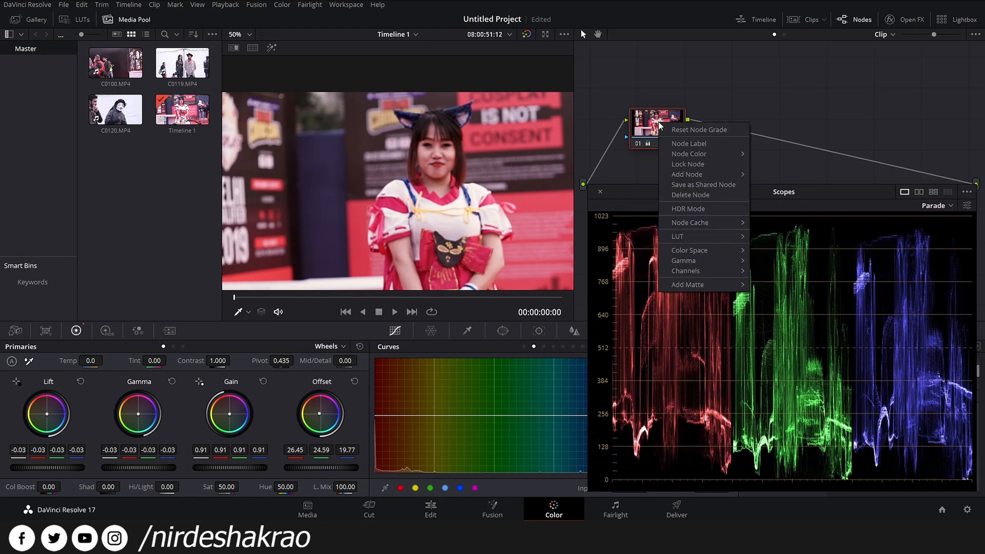
{"action": "left_click", "coordinate": [686, 132]}
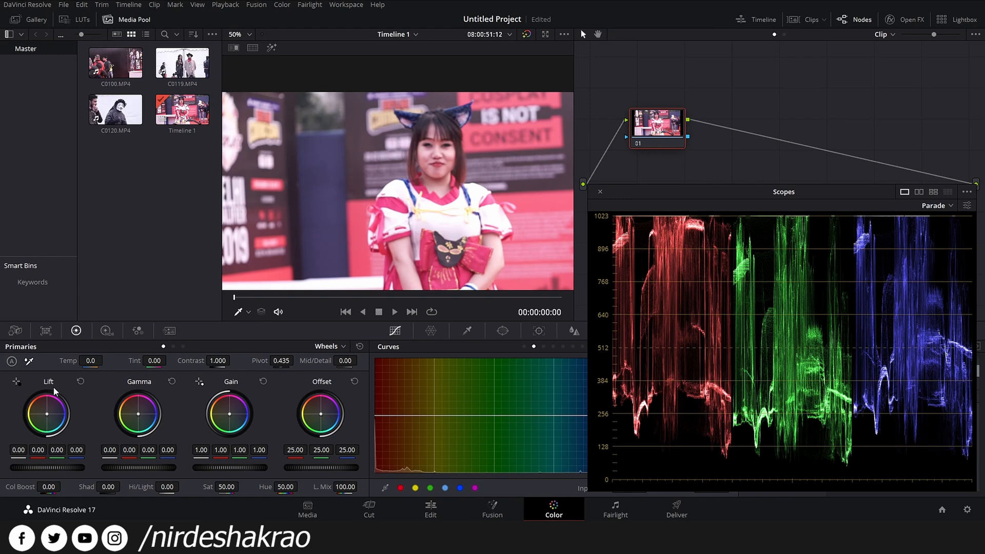
{"action": "mouse_move", "coordinate": [42, 467]}
{"action": "left_mouse_down"}
{"action": "mouse_move", "coordinate": [82, 468]}
{"action": "mouse_move", "coordinate": [30, 467]}
{"action": "left_mouse_up"}
{"action": "left_click_drag", "start_coordinate": [138, 467], "coordinate": [139, 467]}
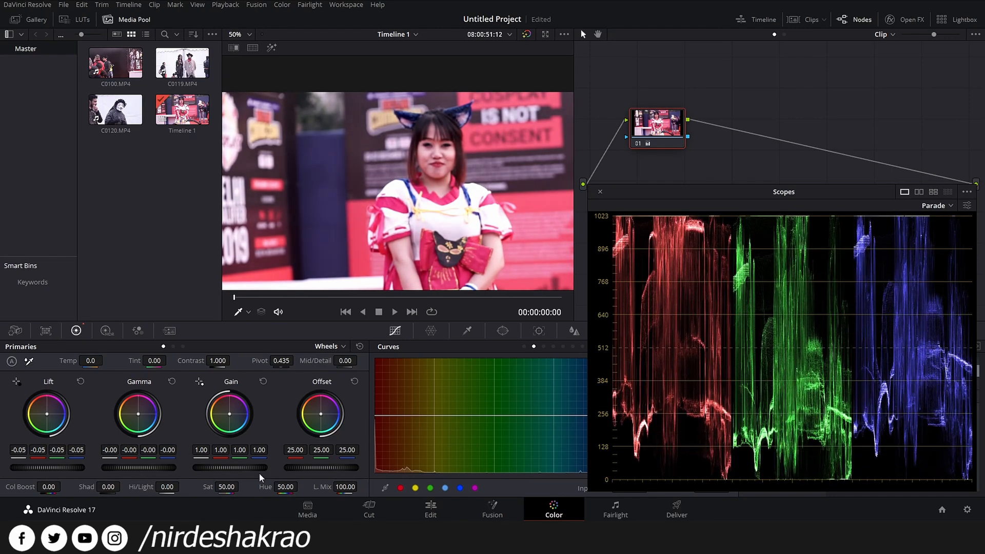
{"action": "mouse_move", "coordinate": [230, 467]}
{"action": "left_mouse_down"}
{"action": "mouse_move", "coordinate": [242, 467]}
{"action": "mouse_move", "coordinate": [218, 468]}
{"action": "left_mouse_up"}
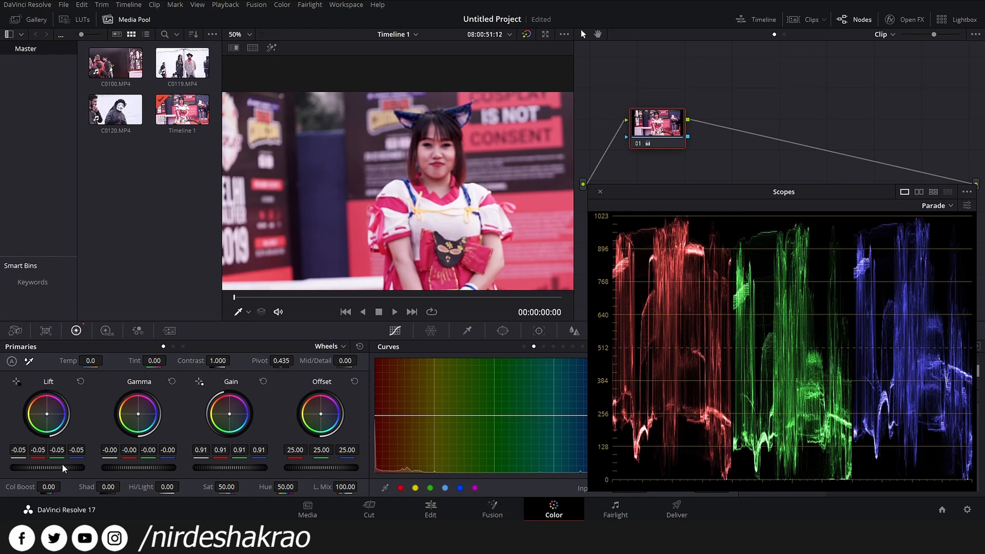
Step: Raise the master Lift to 0.06 to brighten the shadows on the Parade scope
{"action": "left_click_drag", "start_coordinate": [47, 467], "coordinate": [68, 467]}
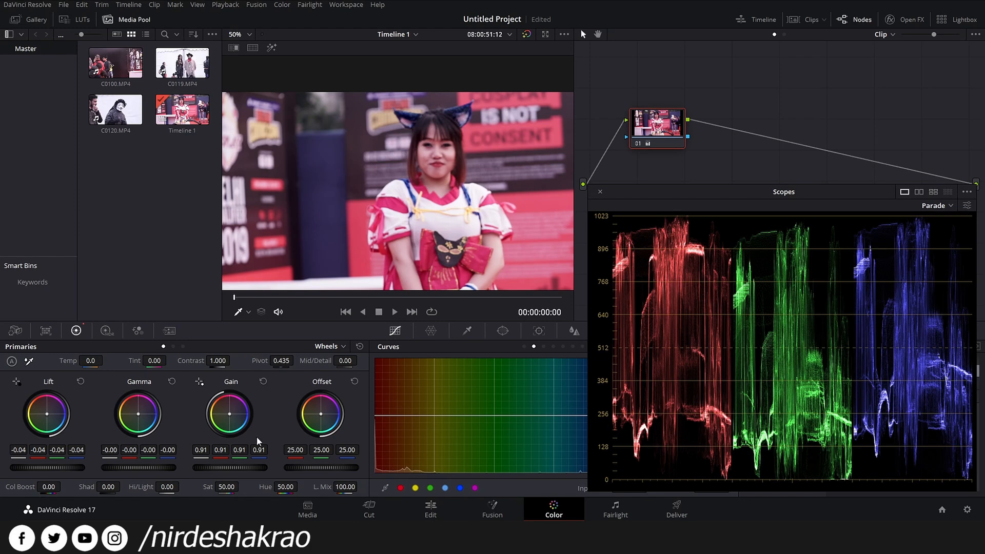
{"action": "left_click_drag", "start_coordinate": [68, 468], "coordinate": [84, 467]}
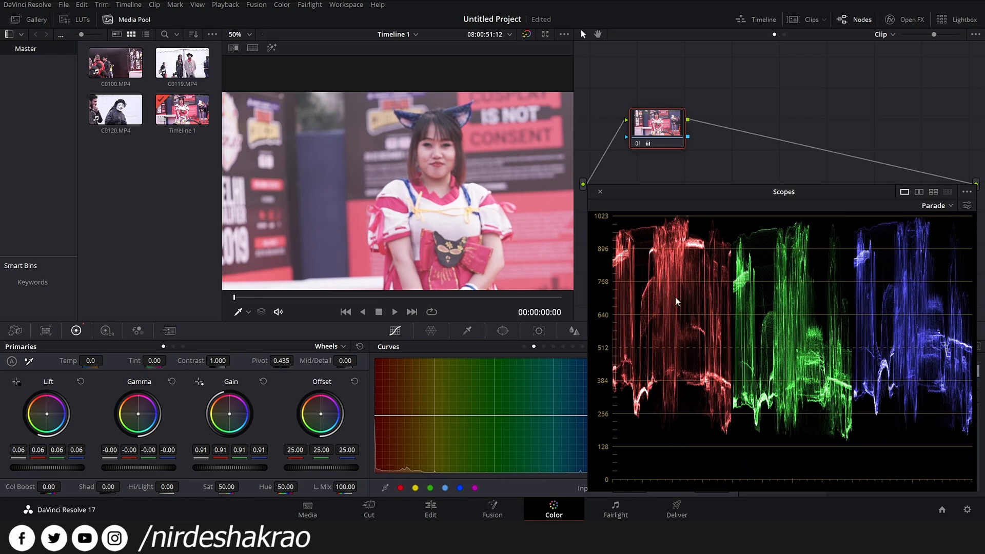
Step: Raise the master Lift to 0.19, and reset the Lift wheel
{"action": "mouse_move", "coordinate": [64, 468]}
{"action": "left_mouse_down"}
{"action": "mouse_move", "coordinate": [52, 468]}
{"action": "mouse_move", "coordinate": [71, 468]}
{"action": "left_mouse_up"}
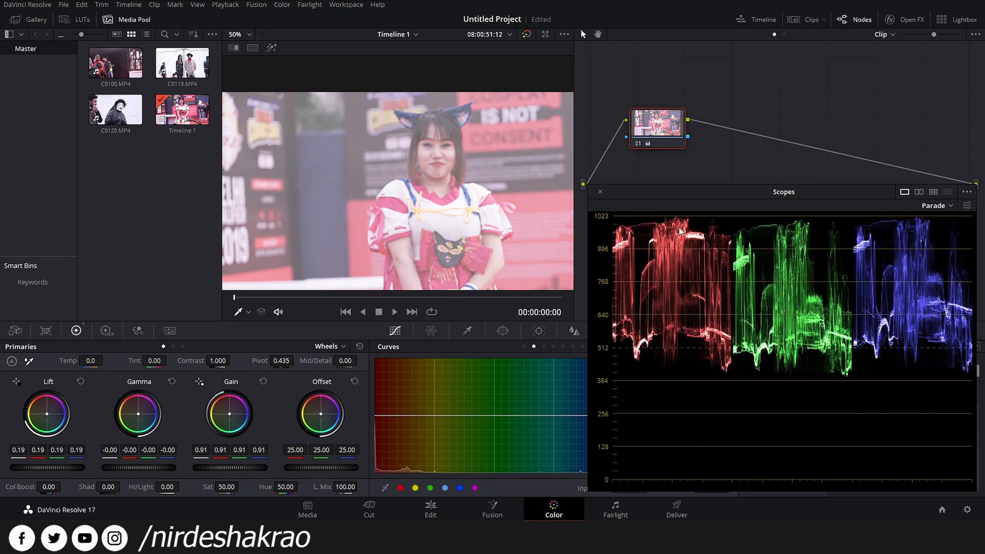
{"action": "left_click", "coordinate": [82, 382]}
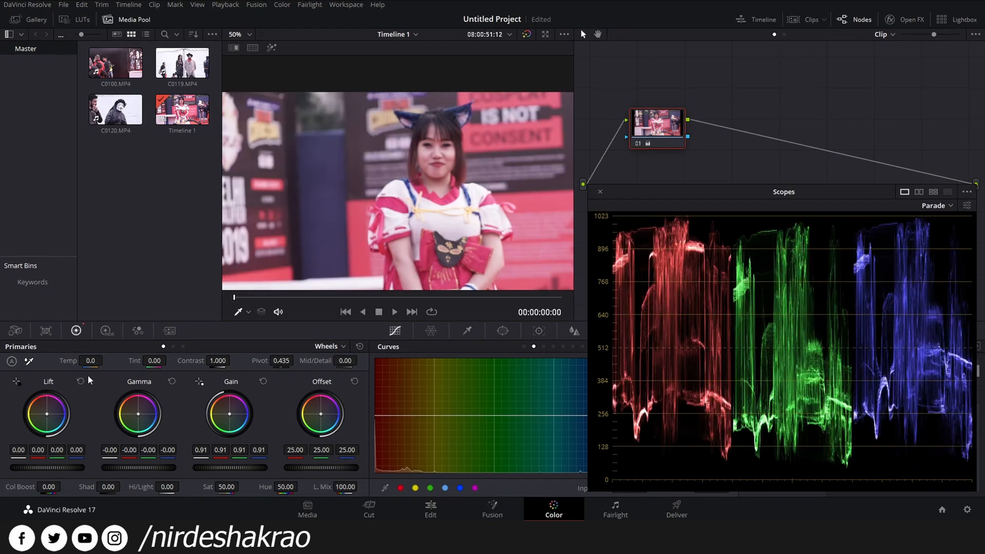
Step: Compare the Primaries Log wheels with the standard Primaries wheels, ending on the Log wheels
{"action": "left_click", "coordinate": [184, 347]}
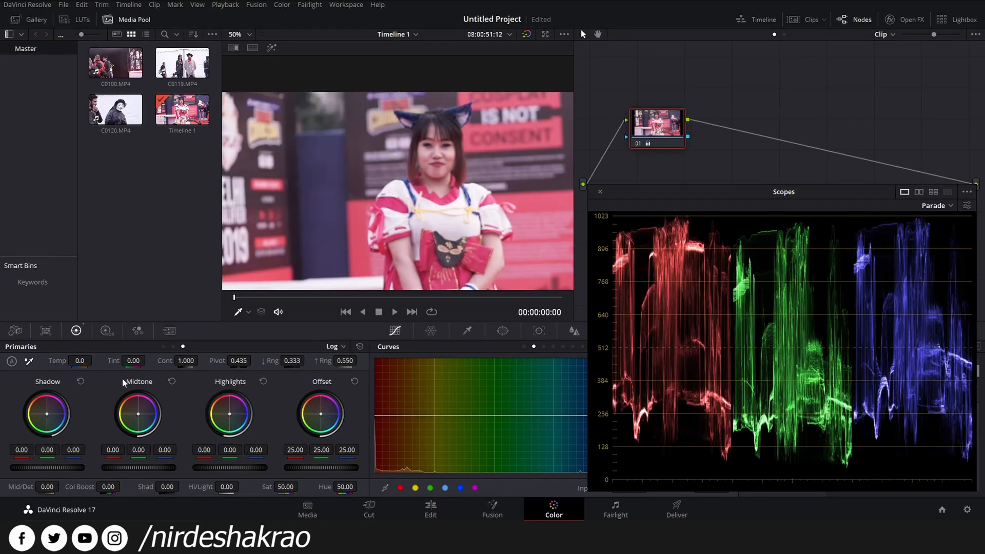
{"action": "left_click", "coordinate": [164, 347]}
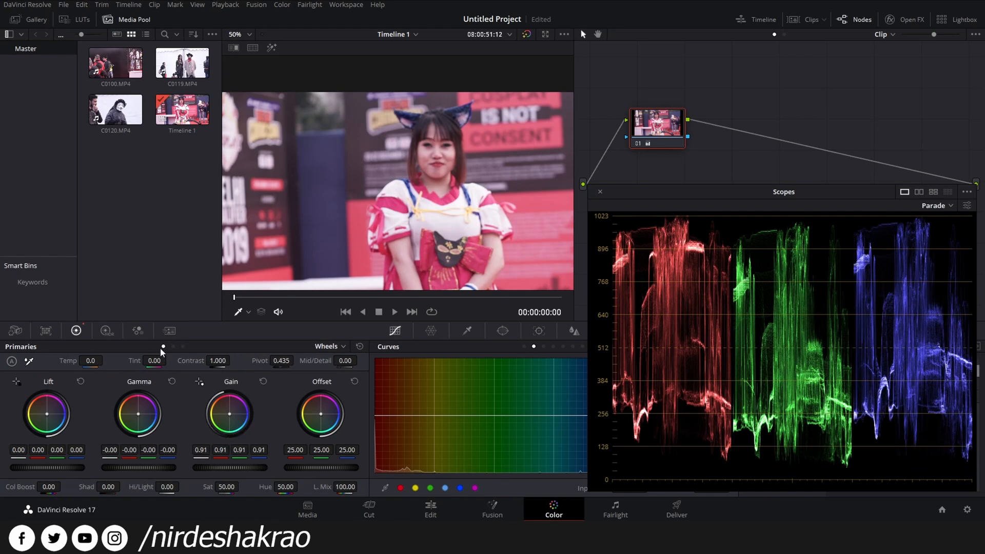
{"action": "left_click", "coordinate": [183, 347]}
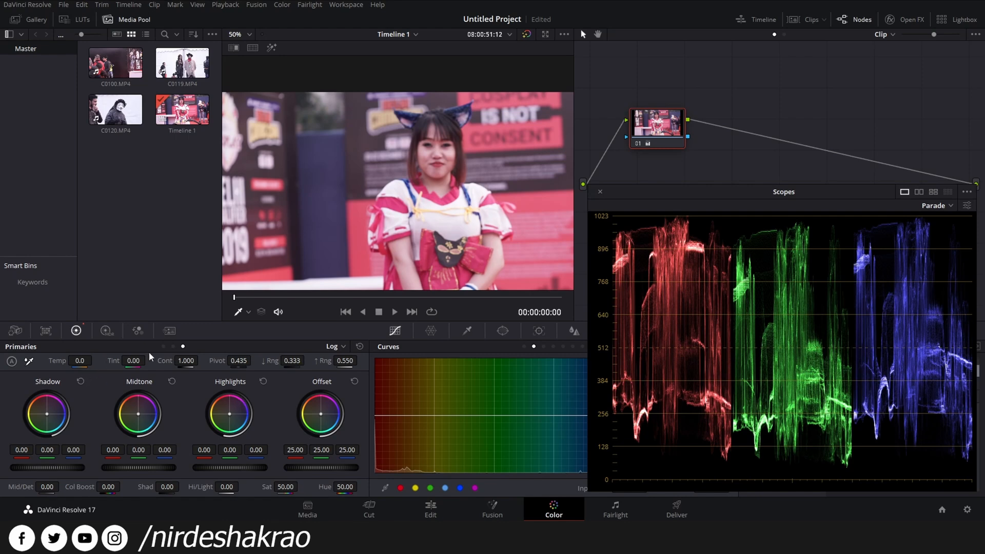
{"action": "left_click", "coordinate": [163, 347]}
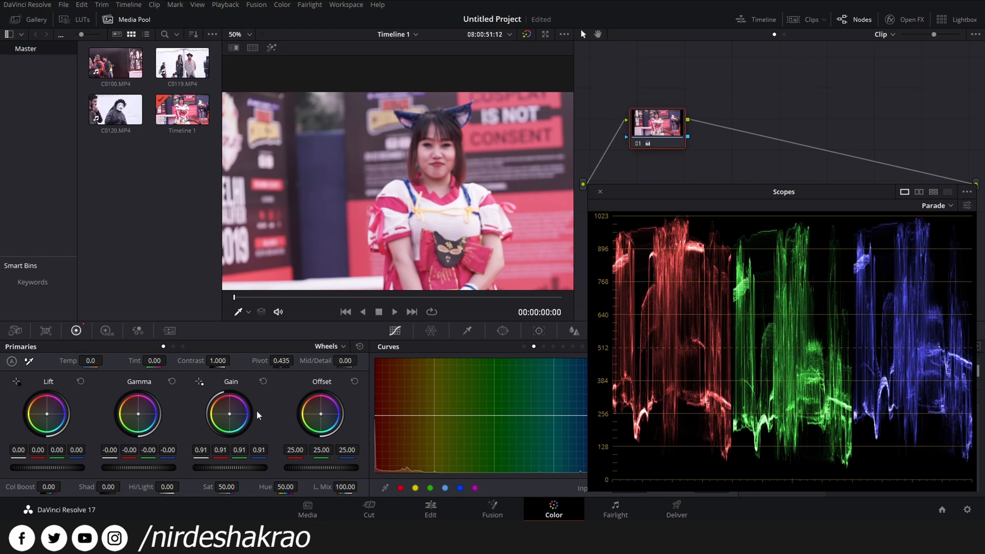
{"action": "left_click", "coordinate": [187, 346]}
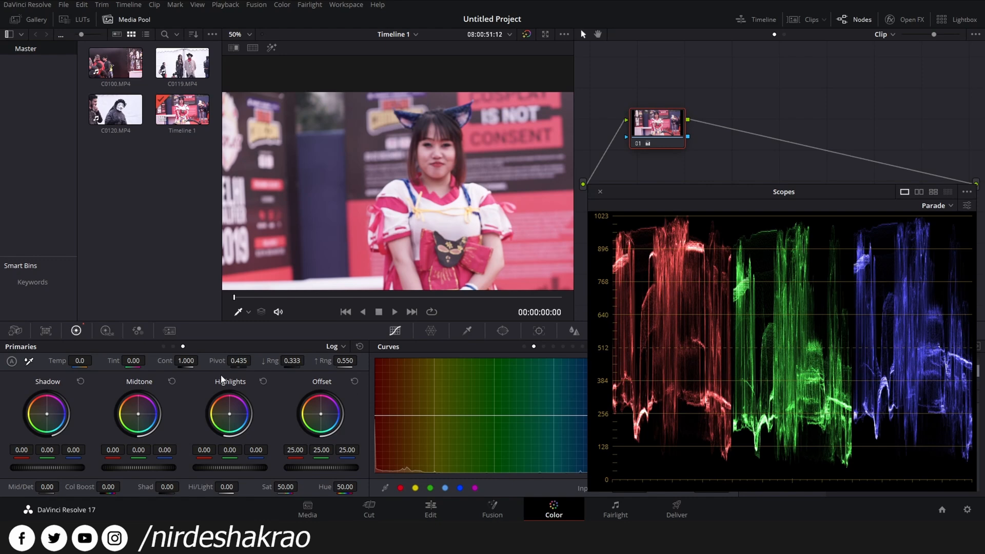
Step: Raise the Log Shadow wheel to 0.04, and move the floating Parade scope up so its full range is clear
{"action": "left_click", "coordinate": [362, 349]}
{"action": "mouse_move", "coordinate": [24, 468]}
{"action": "left_mouse_down"}
{"action": "mouse_move", "coordinate": [13, 468]}
{"action": "mouse_move", "coordinate": [25, 468]}
{"action": "left_mouse_up"}
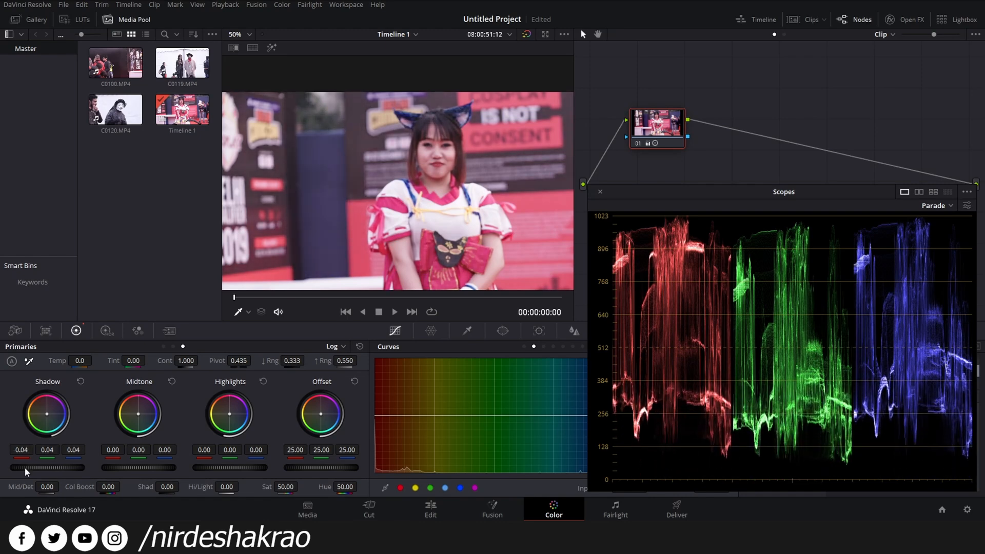
{"action": "left_click_drag", "start_coordinate": [749, 193], "coordinate": [714, 72]}
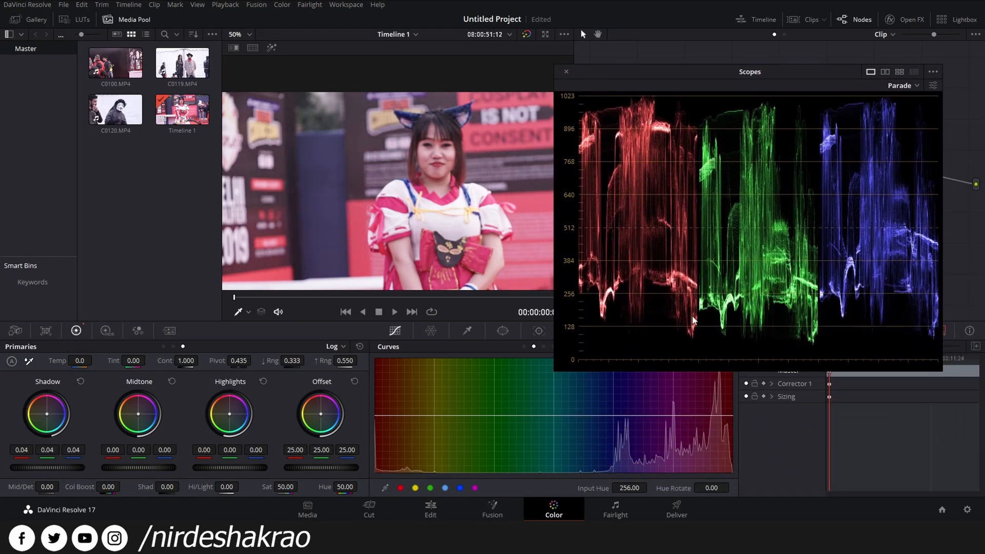
Step: Lower the Log Shadow wheel to -0.07 and Highlights to -0.01, and try a Midtone adjustment
{"action": "left_click_drag", "start_coordinate": [41, 468], "coordinate": [21, 468]}
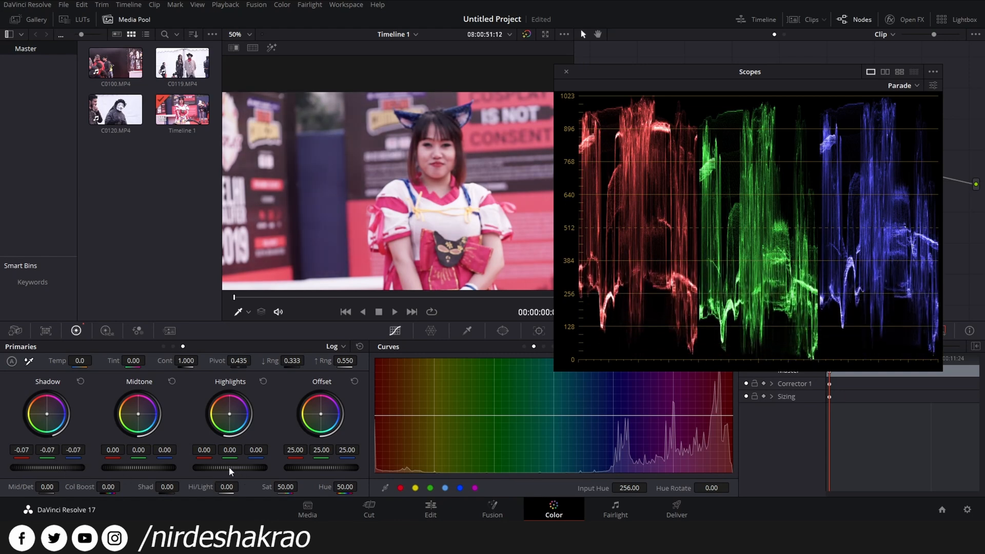
{"action": "mouse_move", "coordinate": [231, 468]}
{"action": "left_mouse_down"}
{"action": "mouse_move", "coordinate": [211, 468]}
{"action": "mouse_move", "coordinate": [229, 468]}
{"action": "left_mouse_up"}
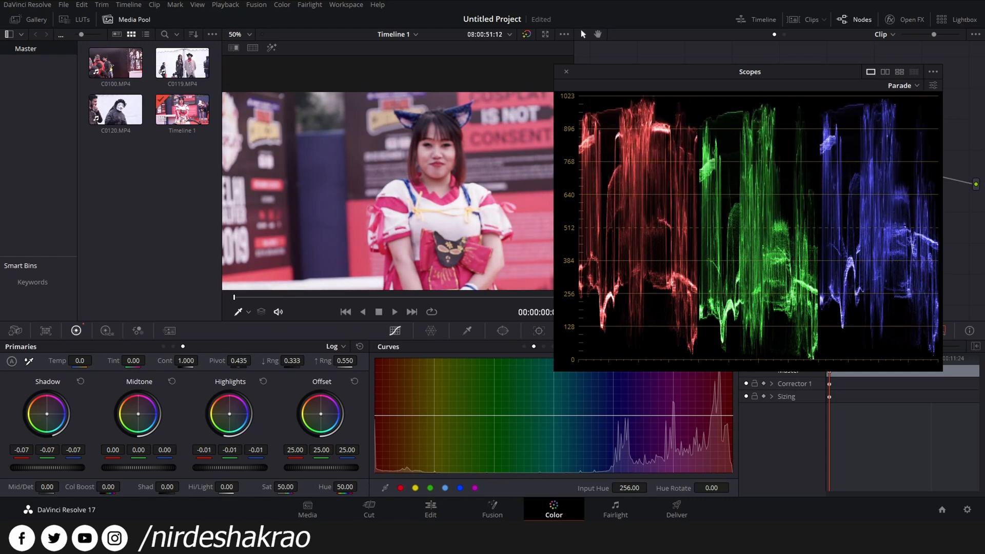
{"action": "left_click_drag", "start_coordinate": [142, 468], "coordinate": [101, 468]}
Step: On the standard Primaries wheels, try the master Lift at -0.04 and Gain at 0.46, and reset both
{"action": "left_click", "coordinate": [164, 346]}
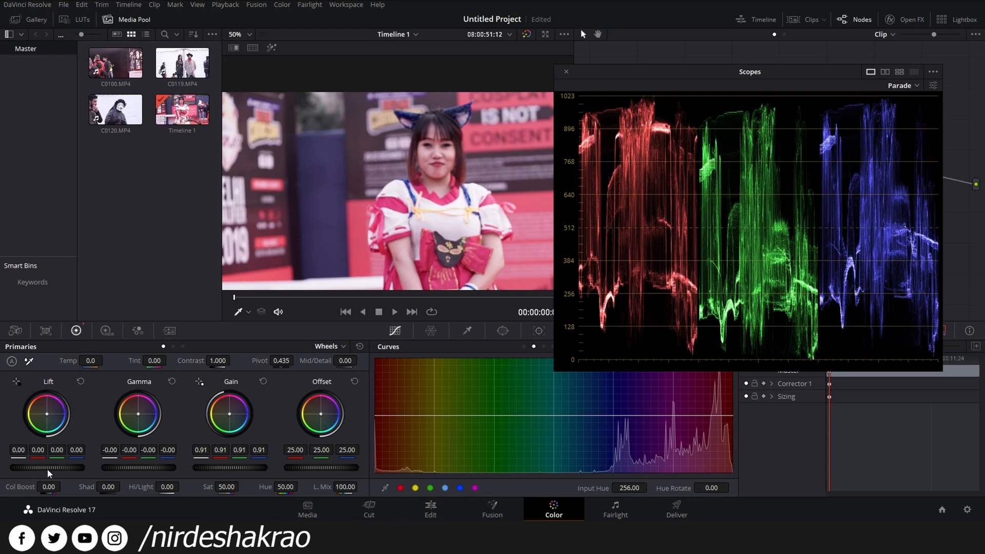
{"action": "left_click_drag", "start_coordinate": [50, 468], "coordinate": [53, 468]}
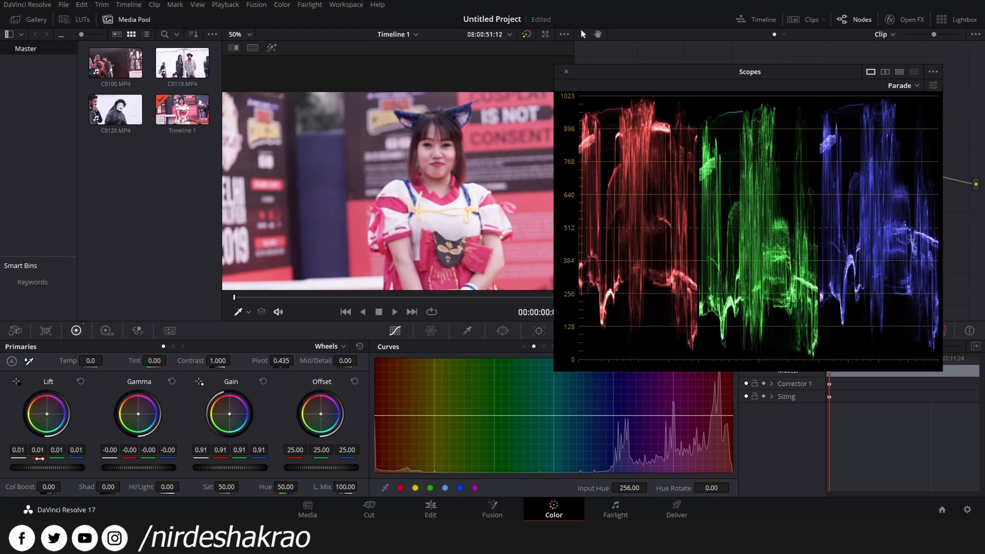
{"action": "mouse_move", "coordinate": [40, 468]}
{"action": "left_mouse_down"}
{"action": "mouse_move", "coordinate": [75, 467]}
{"action": "mouse_move", "coordinate": [42, 468]}
{"action": "left_mouse_up"}
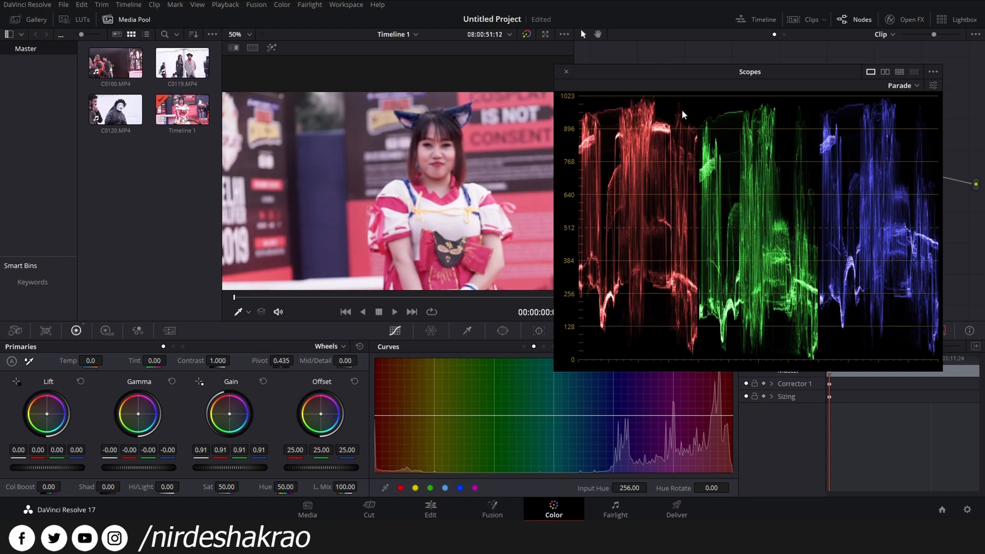
{"action": "left_click_drag", "start_coordinate": [41, 467], "coordinate": [30, 468]}
{"action": "left_click_drag", "start_coordinate": [248, 463], "coordinate": [215, 463]}
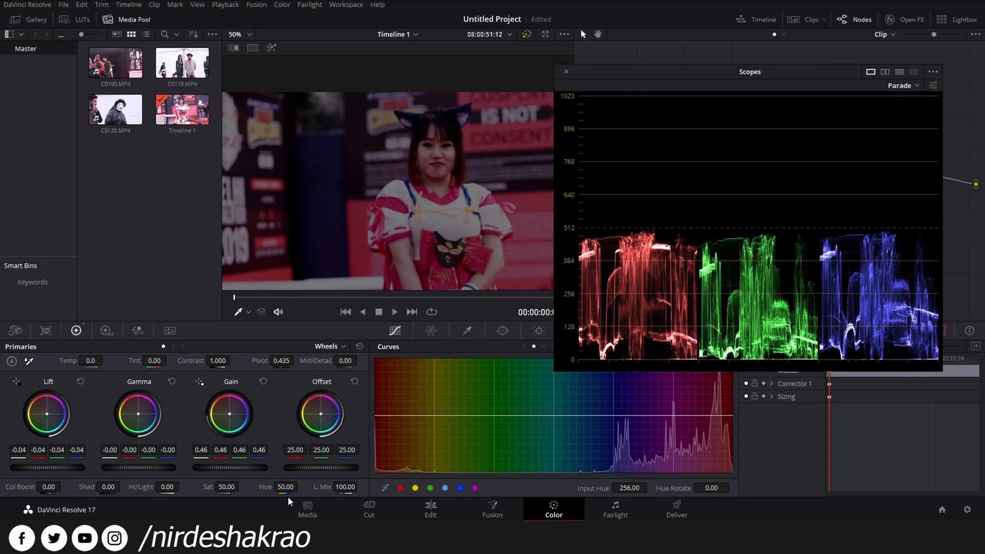
{"action": "left_click", "coordinate": [264, 381]}
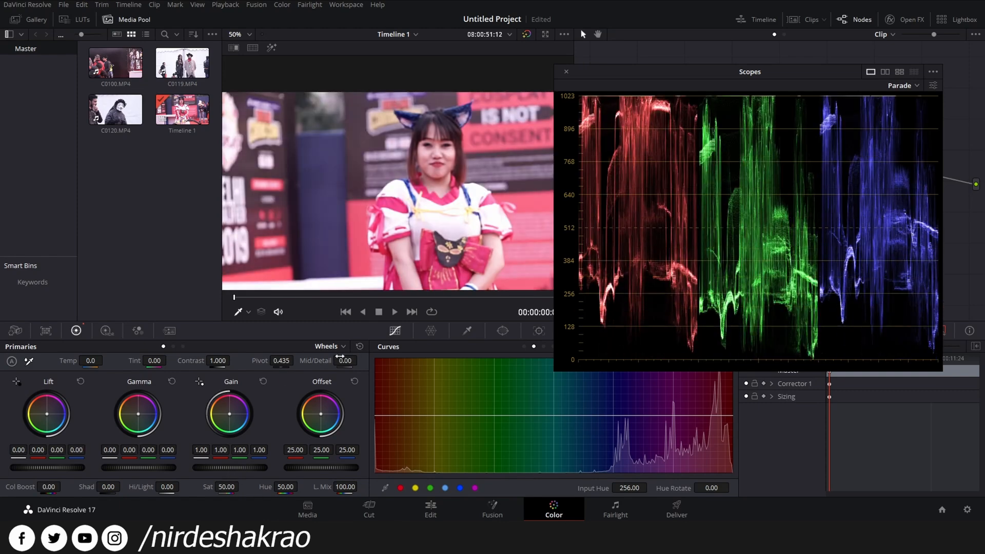
Step: On the Log wheels, try Shadow at 0.23, and set Shadow to -0.09 with Highlights at -0.13
{"action": "left_click", "coordinate": [182, 346]}
{"action": "left_click_drag", "start_coordinate": [41, 466], "coordinate": [72, 466]}
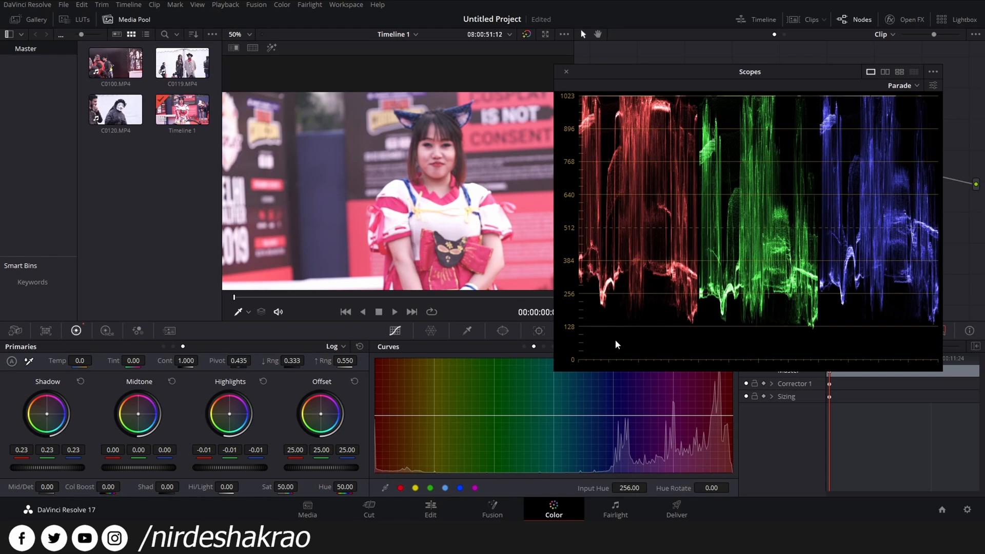
{"action": "left_click_drag", "start_coordinate": [48, 467], "coordinate": [18, 467]}
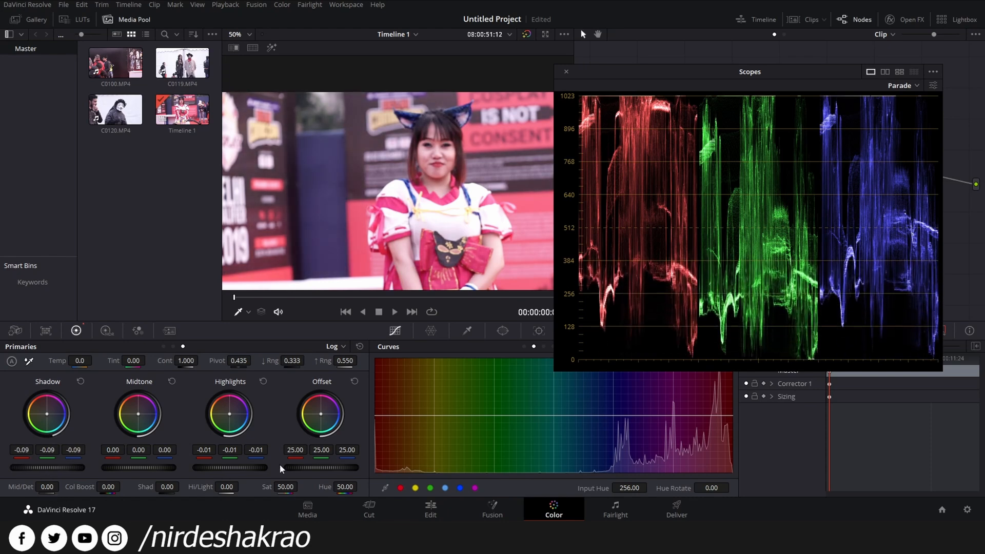
{"action": "mouse_move", "coordinate": [230, 467]}
{"action": "left_mouse_down"}
{"action": "mouse_move", "coordinate": [256, 467]}
{"action": "mouse_move", "coordinate": [192, 467]}
{"action": "mouse_move", "coordinate": [216, 467]}
{"action": "left_mouse_up"}
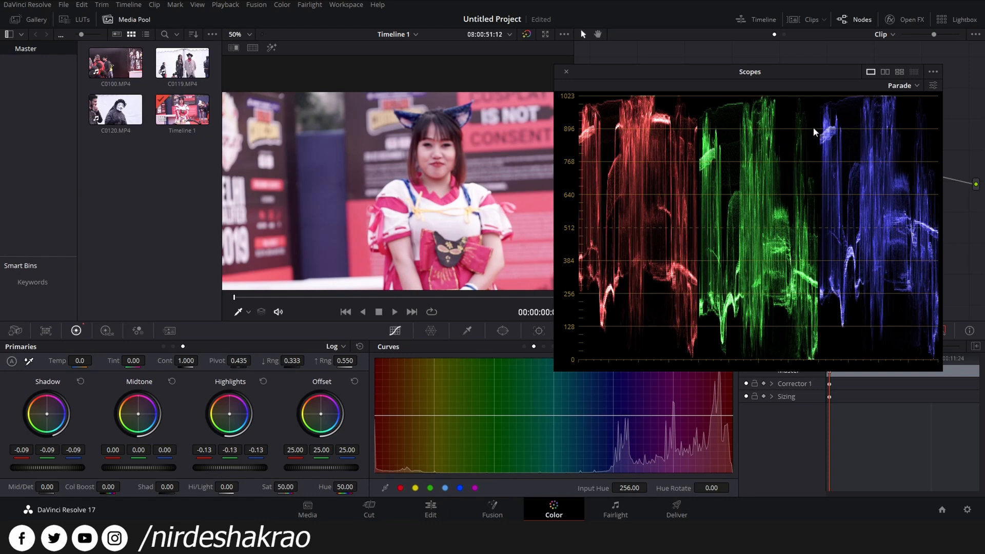
Step: Reposition the floating Scopes window so that the viewer and node 01 are uncovered
{"action": "left_click_drag", "start_coordinate": [697, 76], "coordinate": [774, 195]}
{"action": "mouse_move", "coordinate": [711, 204]}
{"action": "left_mouse_down"}
{"action": "mouse_move", "coordinate": [703, 177]}
{"action": "mouse_move", "coordinate": [714, 185]}
{"action": "left_mouse_up"}
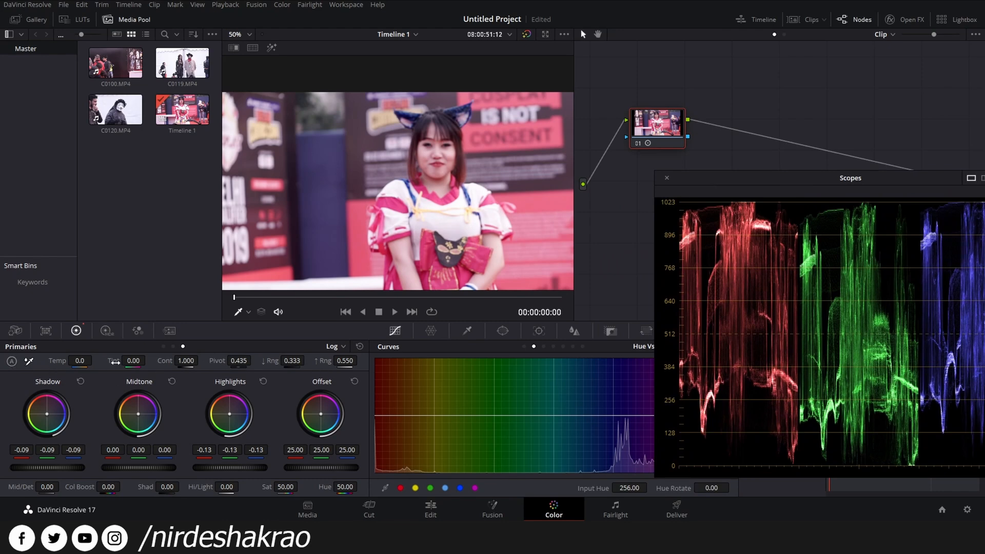
Step: Try the Temp control and a Tint of -100.00 on the Log wheels, and undo the adjustments
{"action": "mouse_move", "coordinate": [80, 361]}
{"action": "left_mouse_down"}
{"action": "mouse_move", "coordinate": [190, 361]}
{"action": "mouse_move", "coordinate": [80, 362]}
{"action": "left_mouse_up"}
{"action": "double_click", "coordinate": [79, 360]}
{"action": "left_click_drag", "start_coordinate": [133, 361], "coordinate": [148, 361]}
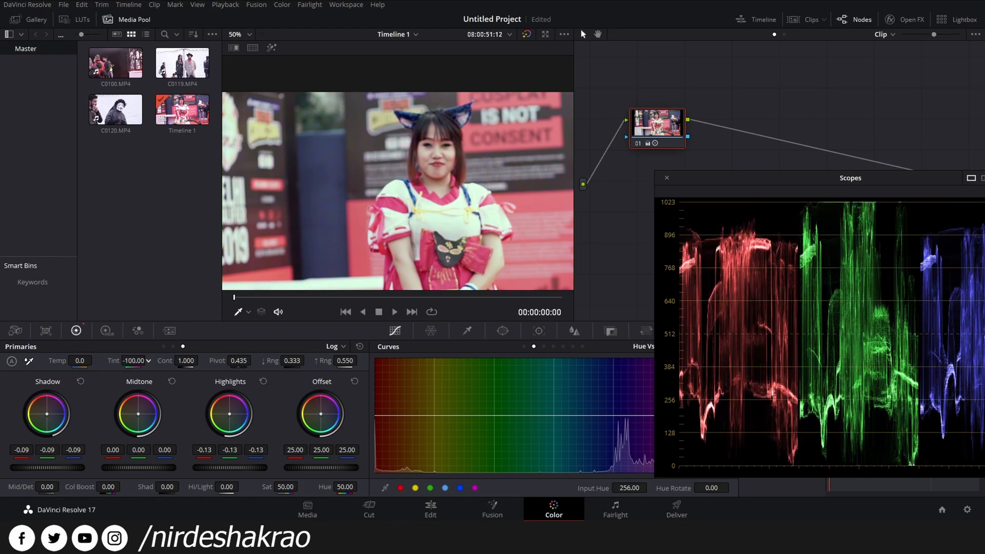
{"action": "key", "text": "ctrl+z"}
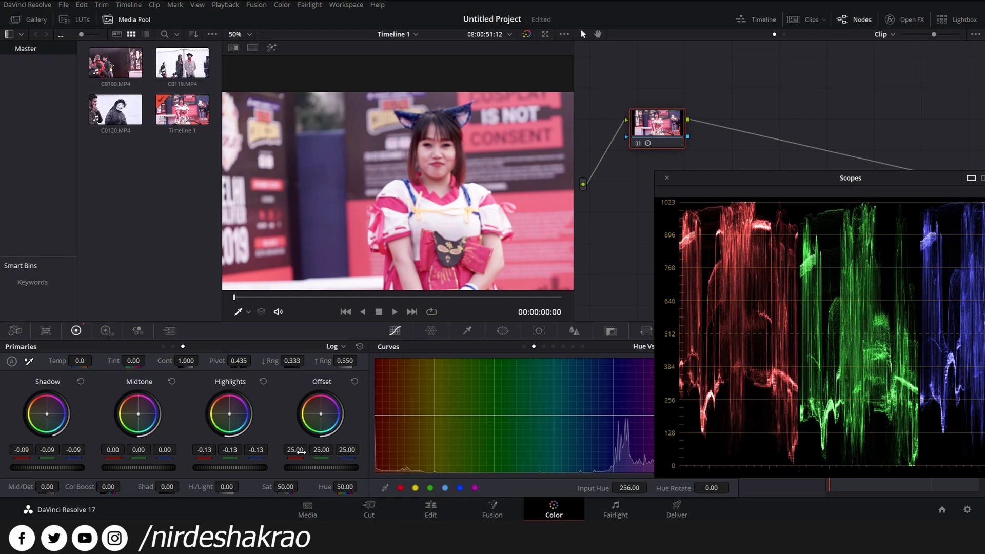
Step: On the standard Primaries wheels, try a Contrast of 1.620 with a Pivot of 0.271, and undo both changes
{"action": "left_click", "coordinate": [163, 347]}
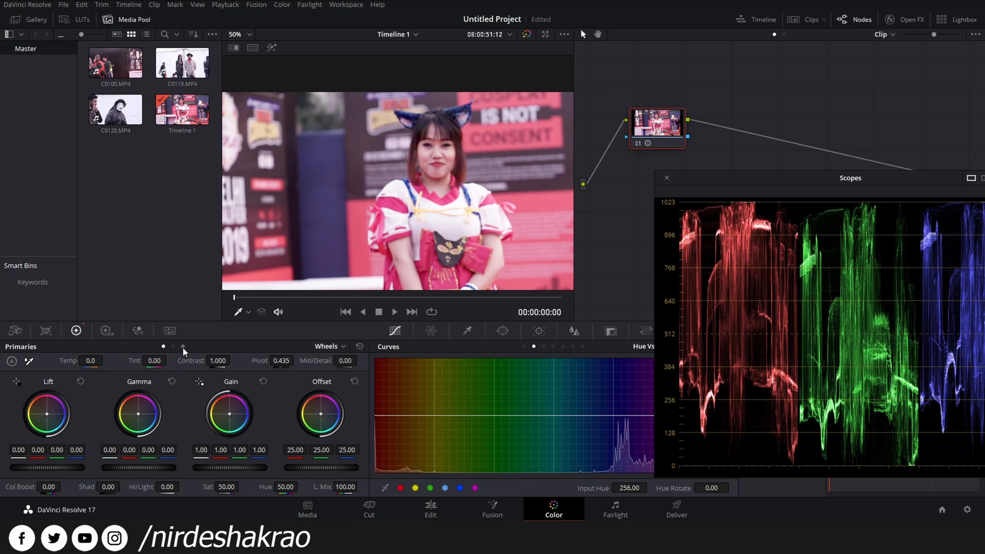
{"action": "left_click", "coordinate": [183, 347]}
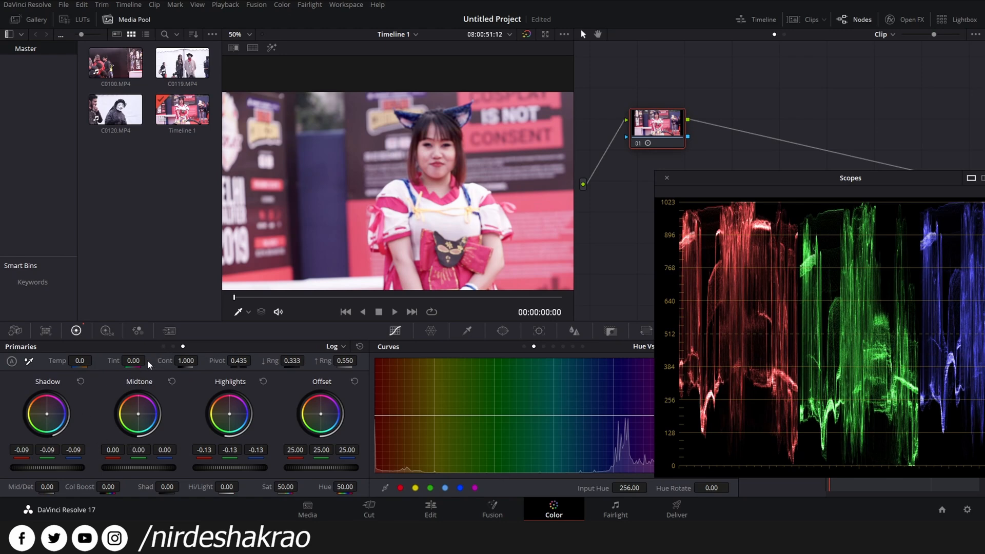
{"action": "left_click", "coordinate": [164, 347]}
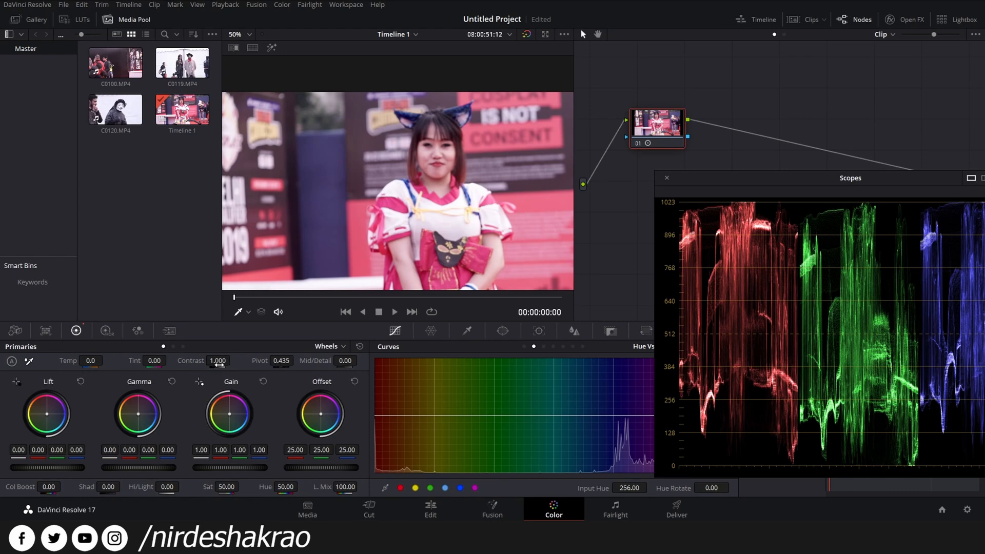
{"action": "left_click_drag", "start_coordinate": [217, 366], "coordinate": [218, 358]}
{"action": "key", "text": "ctrl+z"}
{"action": "left_click_drag", "start_coordinate": [282, 362], "coordinate": [284, 361]}
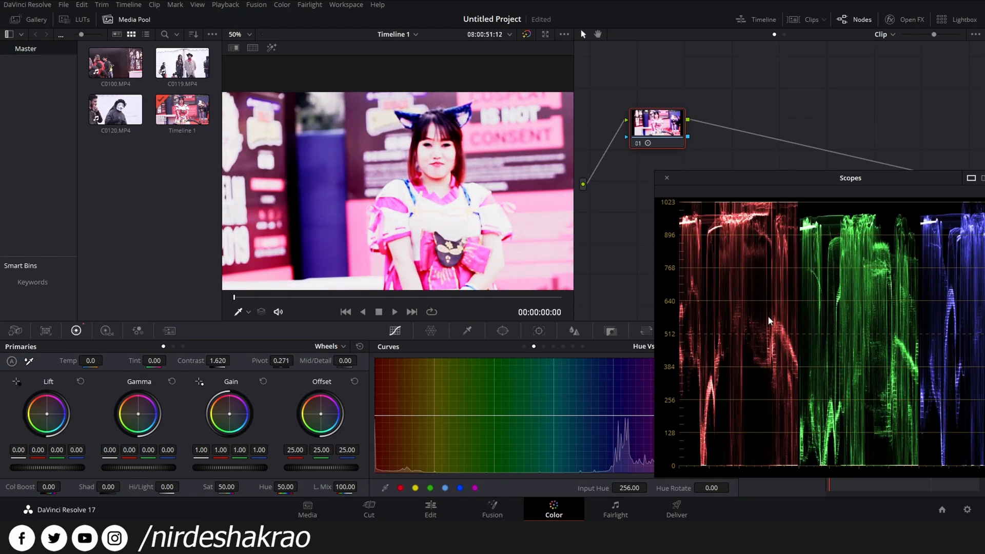
{"action": "key", "text": "ctrl+z"}
{"action": "key", "text": "ctrl+z"}
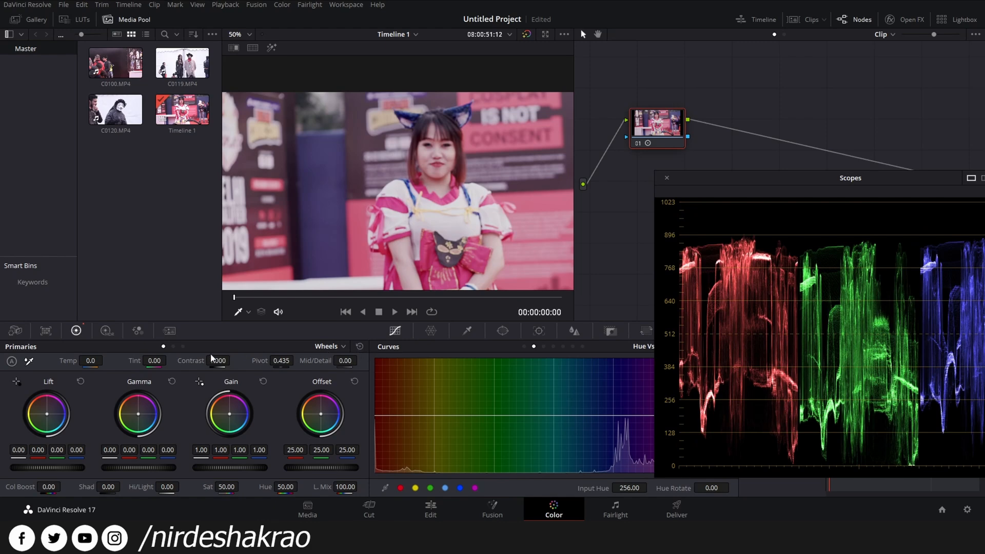
Step: Return to the Log wheels and reset all Primaries adjustments on node 01
{"action": "left_click", "coordinate": [183, 346]}
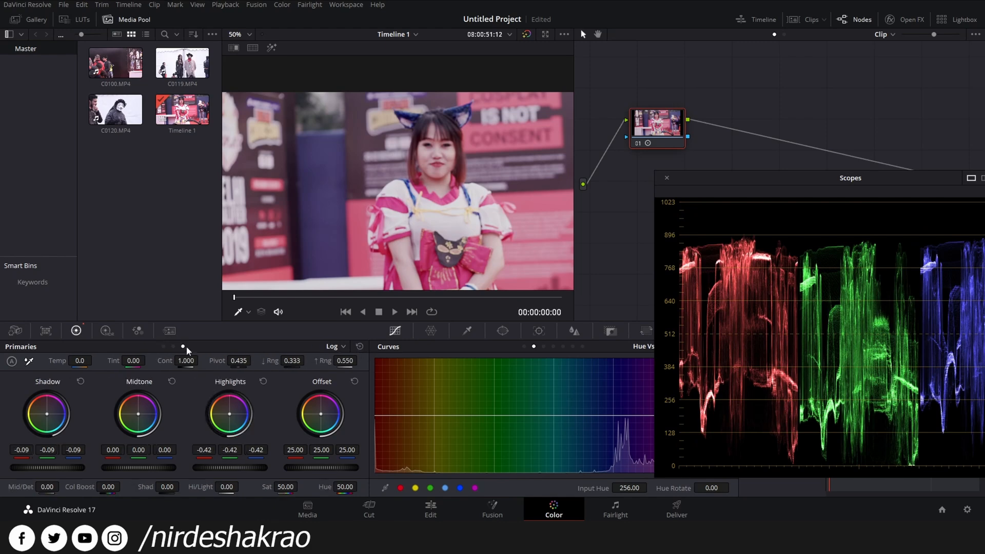
{"action": "left_click", "coordinate": [360, 347]}
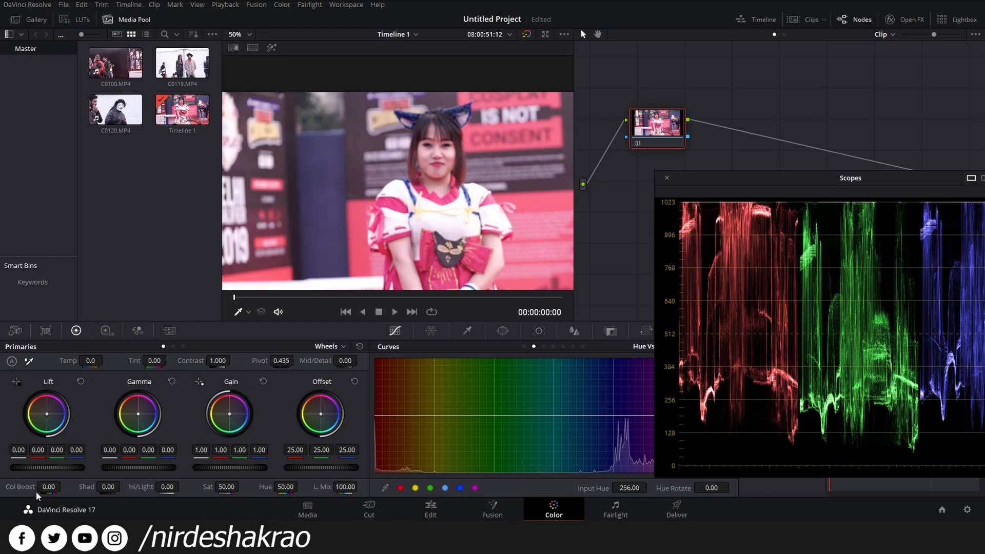
Step: Try a Color Boost of 100.00 and a Saturation of 100.00, undoing each change
{"action": "left_click_drag", "start_coordinate": [46, 490], "coordinate": [64, 486]}
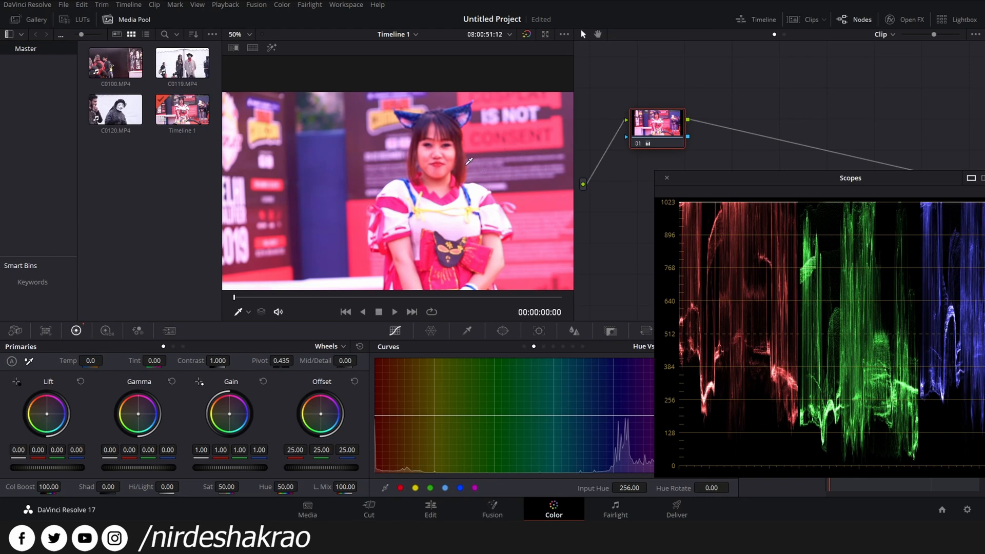
{"action": "key", "text": "ctrl+z"}
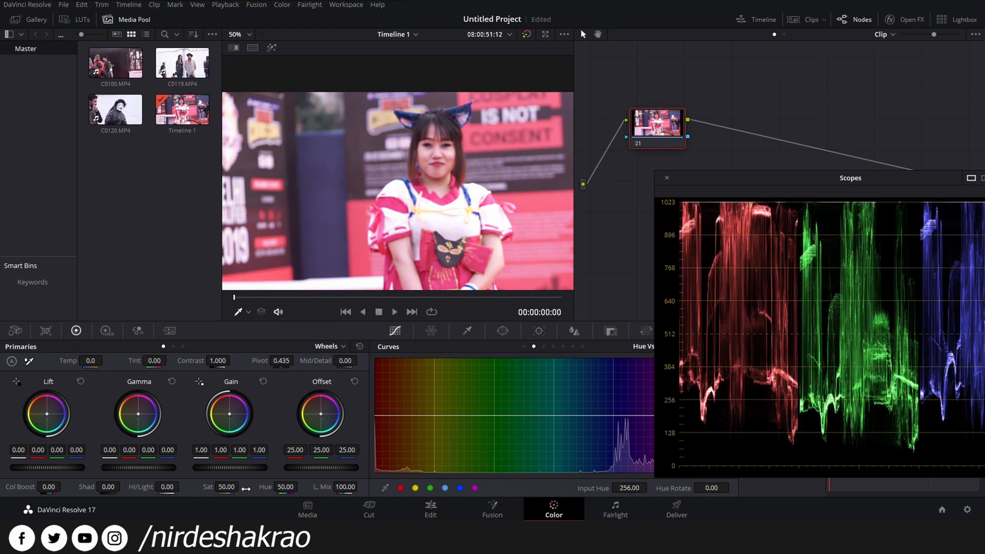
{"action": "left_click_drag", "start_coordinate": [226, 487], "coordinate": [242, 486]}
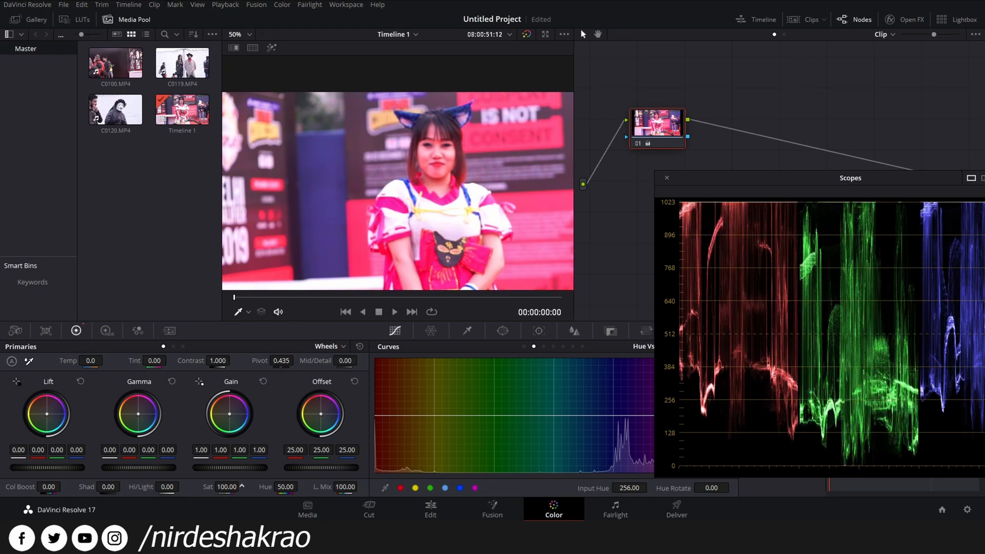
{"action": "key", "text": "ctrl+z"}
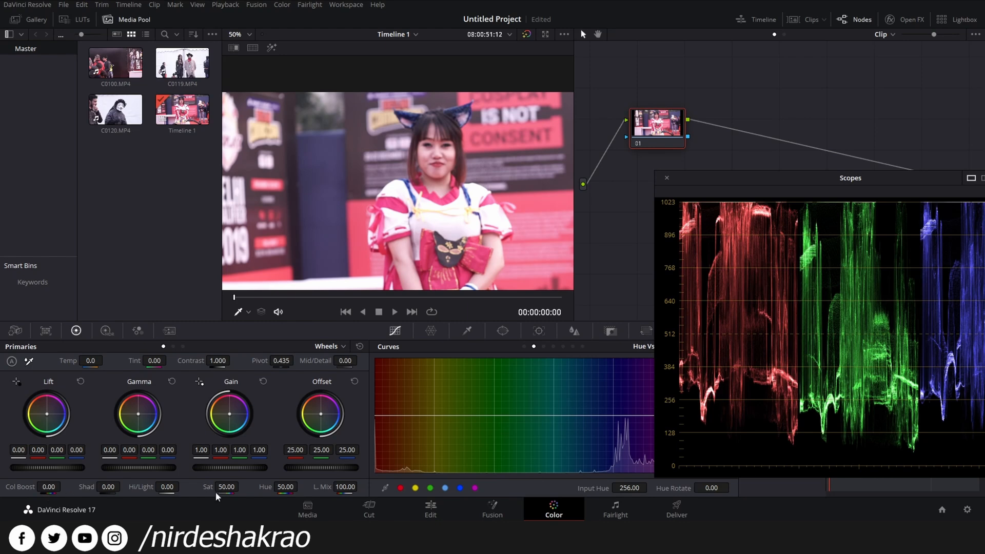
Step: Try the Shadows, Highlights, Hue and Luminance Mix adjustments, restoring each to its default
{"action": "left_click_drag", "start_coordinate": [105, 487], "coordinate": [99, 487]}
{"action": "double_click", "coordinate": [94, 487]}
{"action": "left_click_drag", "start_coordinate": [168, 487], "coordinate": [212, 490]}
{"action": "key", "text": "ctrl+z"}
{"action": "mouse_move", "coordinate": [289, 491]}
{"action": "left_mouse_down"}
{"action": "mouse_move", "coordinate": [256, 491]}
{"action": "mouse_move", "coordinate": [297, 491]}
{"action": "mouse_move", "coordinate": [263, 488]}
{"action": "mouse_move", "coordinate": [285, 488]}
{"action": "left_mouse_up"}
{"action": "key", "text": "ctrl+z"}
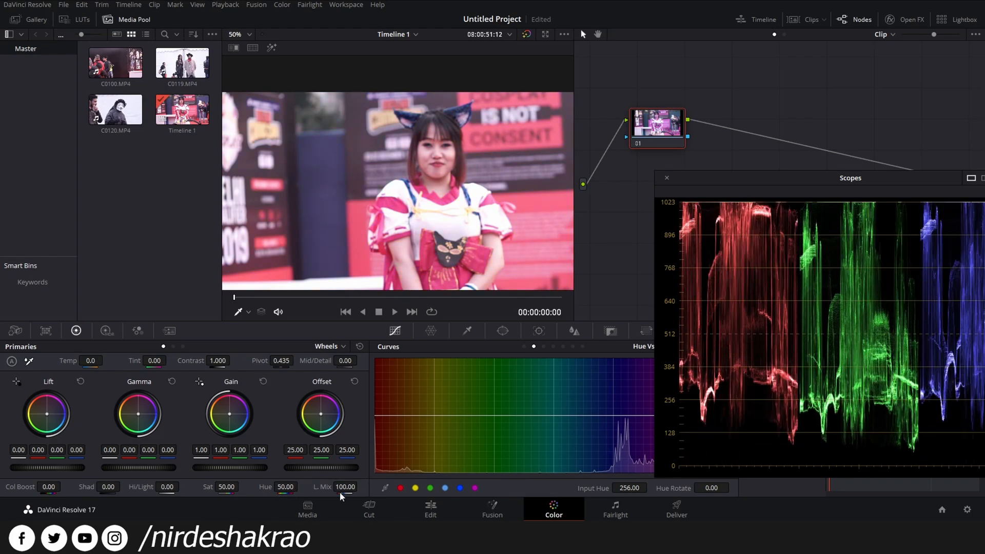
{"action": "left_click_drag", "start_coordinate": [344, 488], "coordinate": [341, 489]}
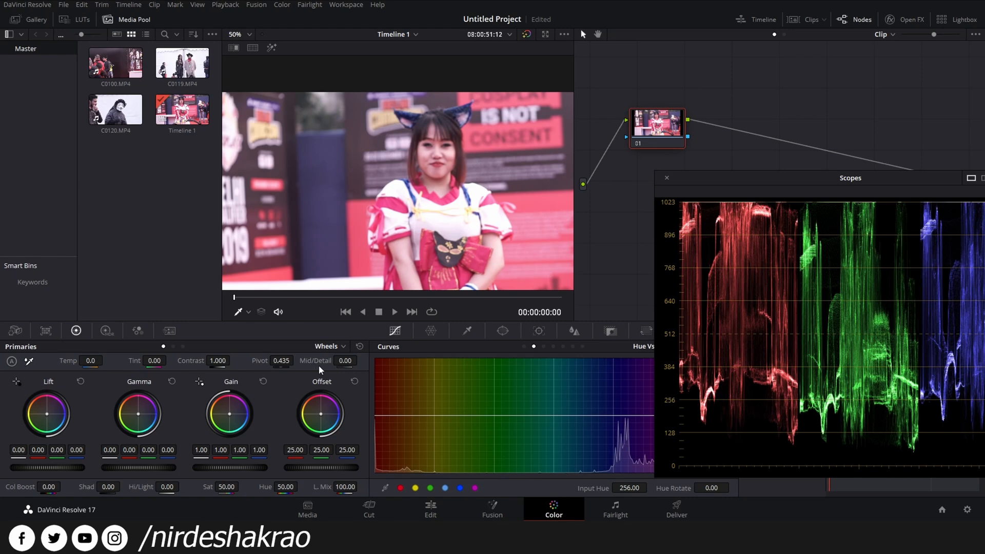
Step: Try a Midtone Detail of -100.00 on node 01 twice, restoring the default each time
{"action": "left_click_drag", "start_coordinate": [345, 360], "coordinate": [328, 361]}
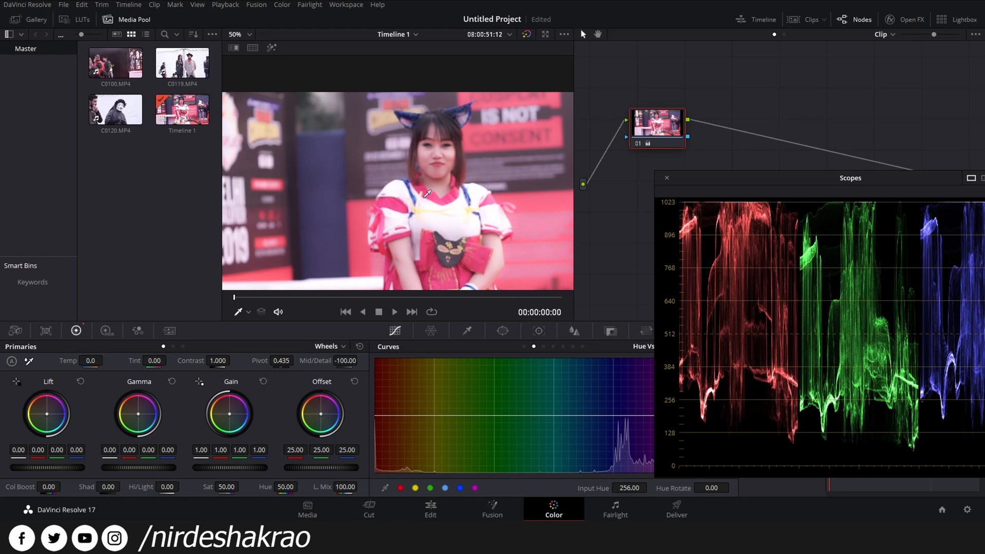
{"action": "key", "text": "ctrl+z"}
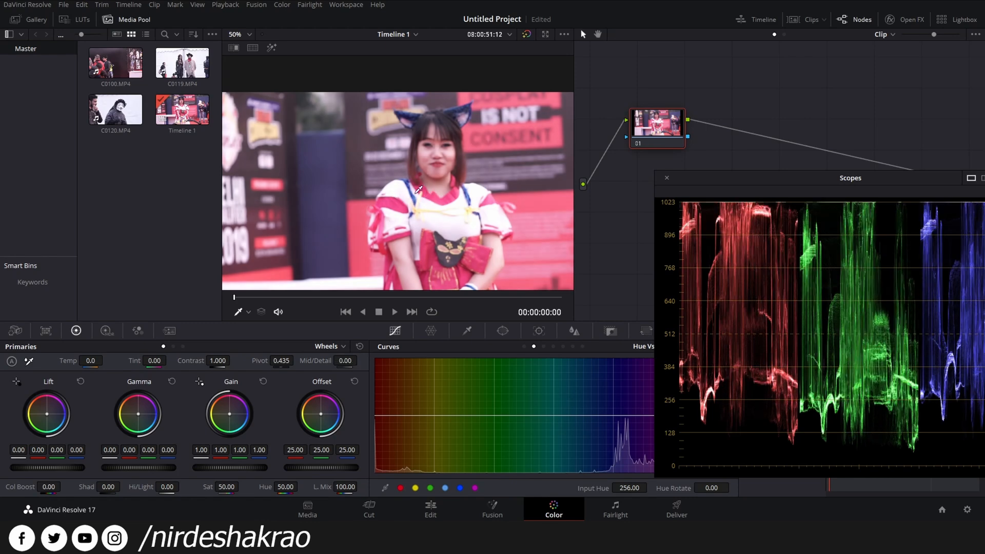
{"action": "left_click_drag", "start_coordinate": [351, 361], "coordinate": [300, 361]}
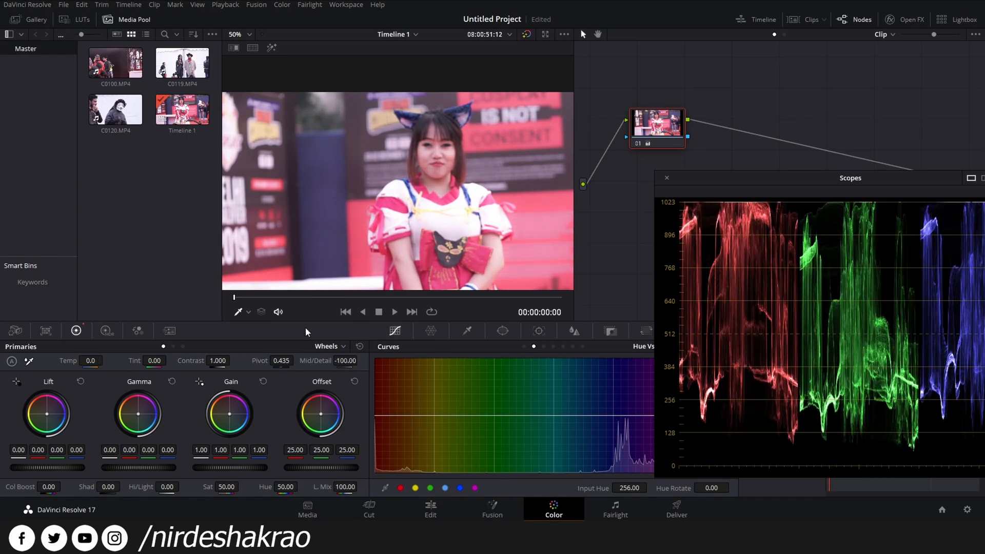
{"action": "key", "text": "ctrl+s"}
{"action": "double_click", "coordinate": [313, 366]}
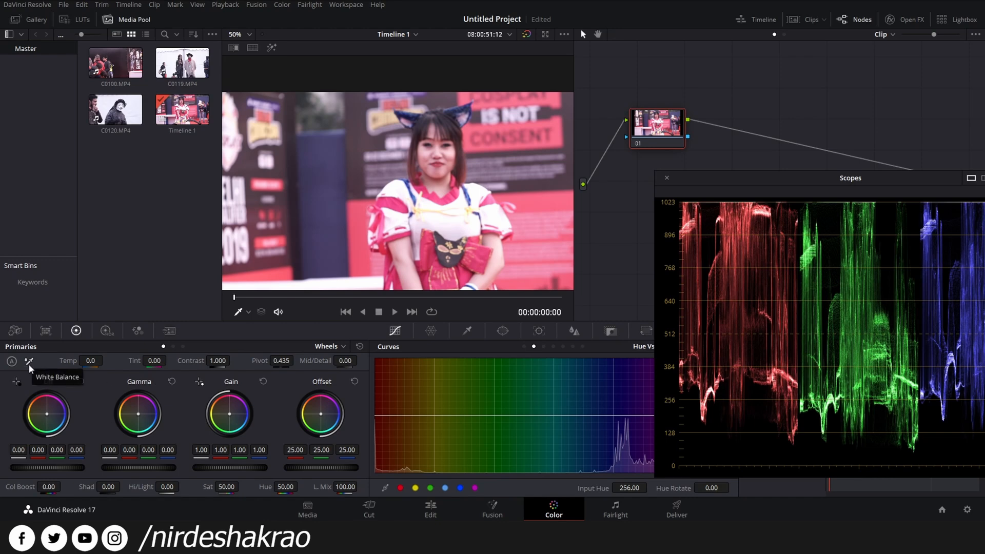
Step: Reset the node grade on node 01
{"action": "right_click", "coordinate": [668, 126]}
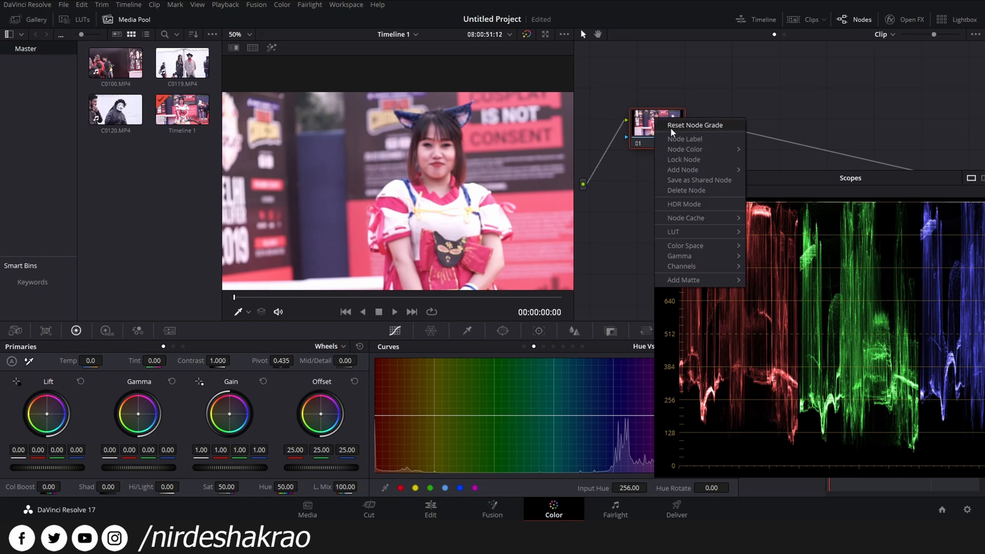
{"action": "left_click", "coordinate": [636, 126]}
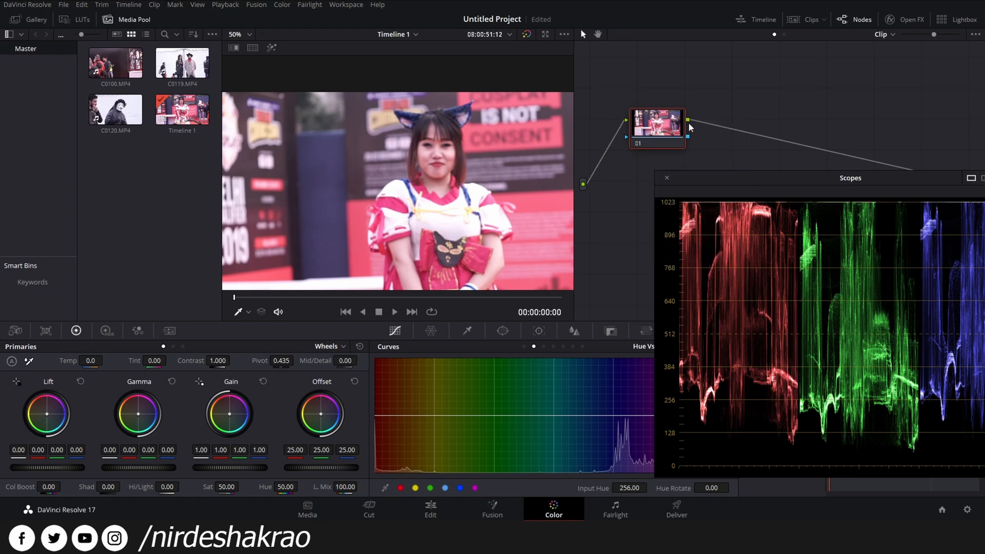
{"action": "right_click", "coordinate": [650, 118]}
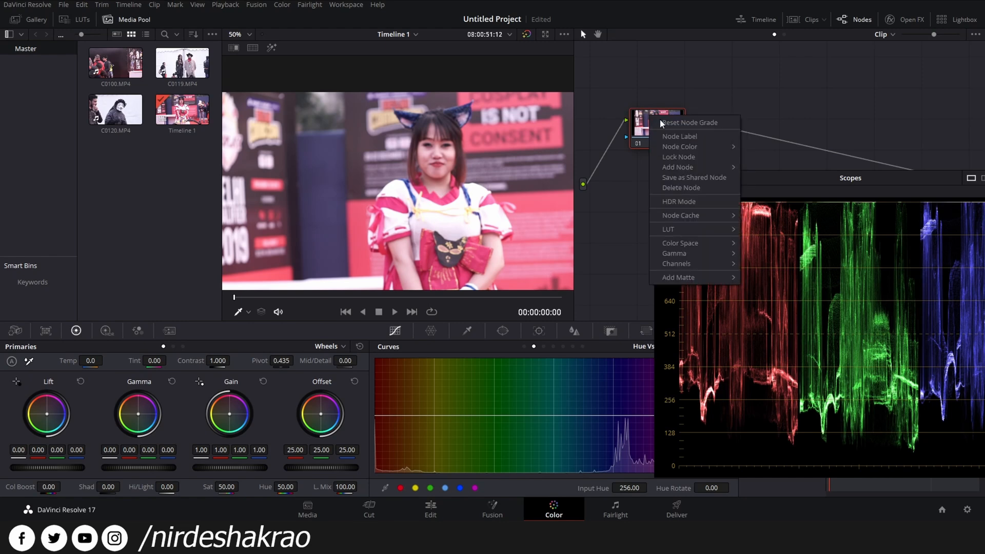
{"action": "left_click", "coordinate": [706, 123]}
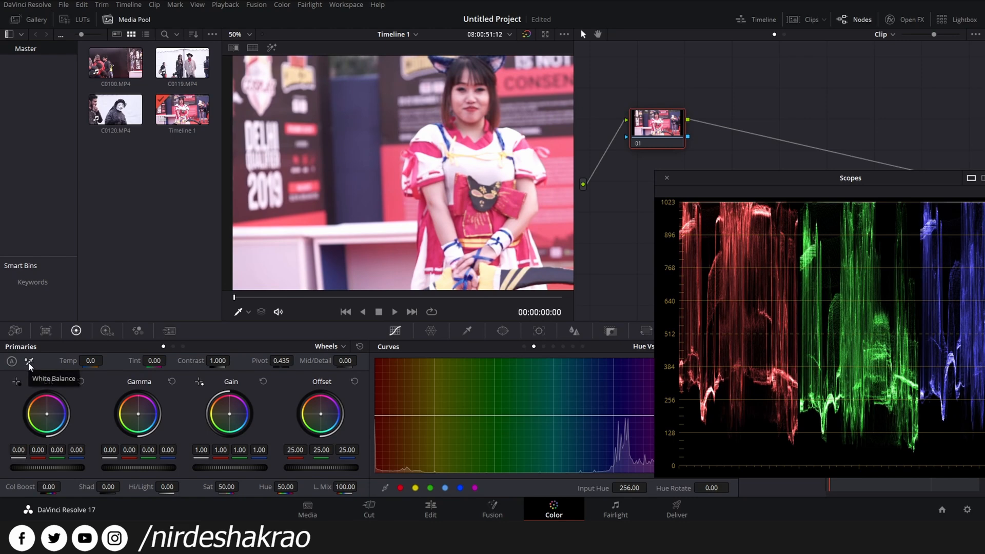
Step: Sample the white table with the White Balance picker twice, undoing the first correction and resetting all Primaries after the second
{"action": "left_click", "coordinate": [29, 365]}
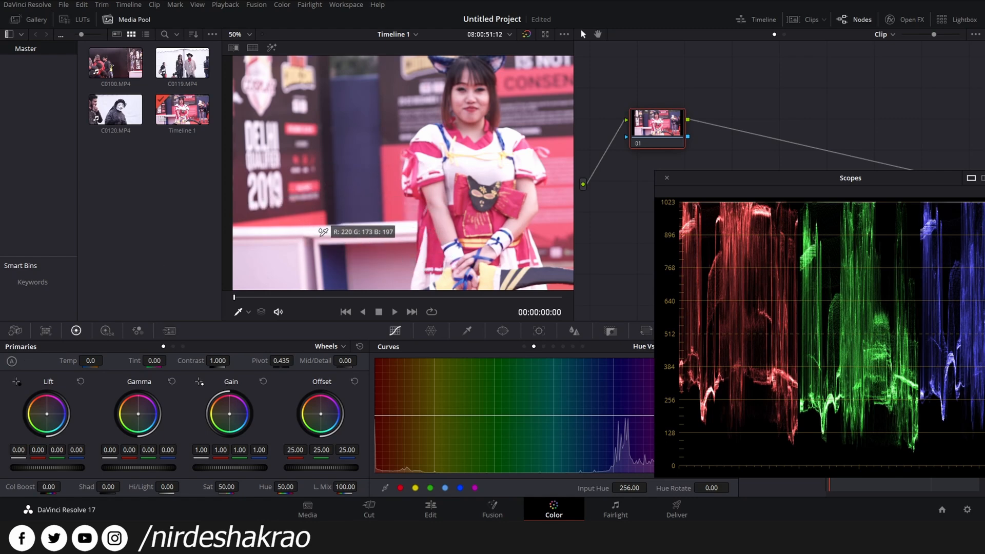
{"action": "left_click", "coordinate": [275, 267]}
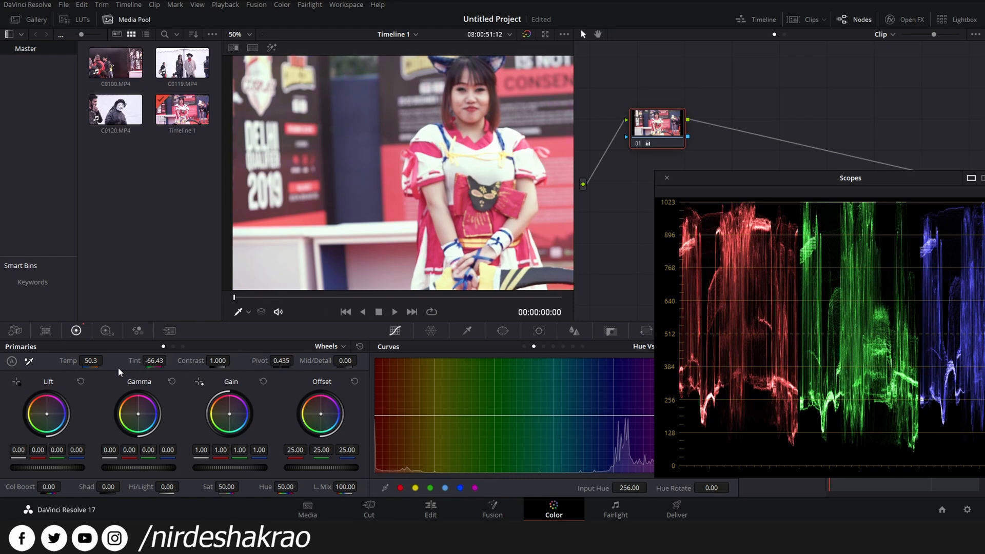
{"action": "key", "text": "ctrl+z"}
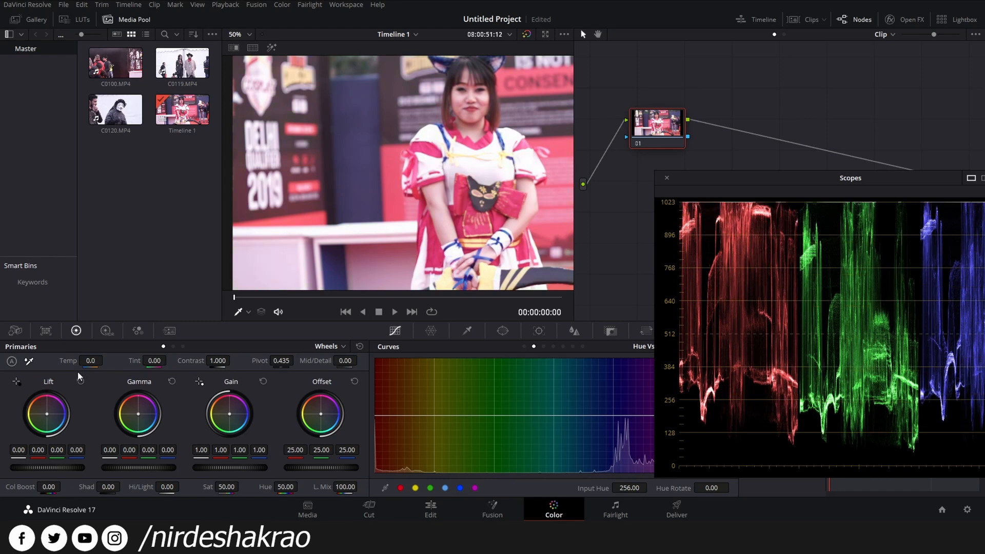
{"action": "left_click", "coordinate": [28, 363]}
{"action": "left_click", "coordinate": [287, 247]}
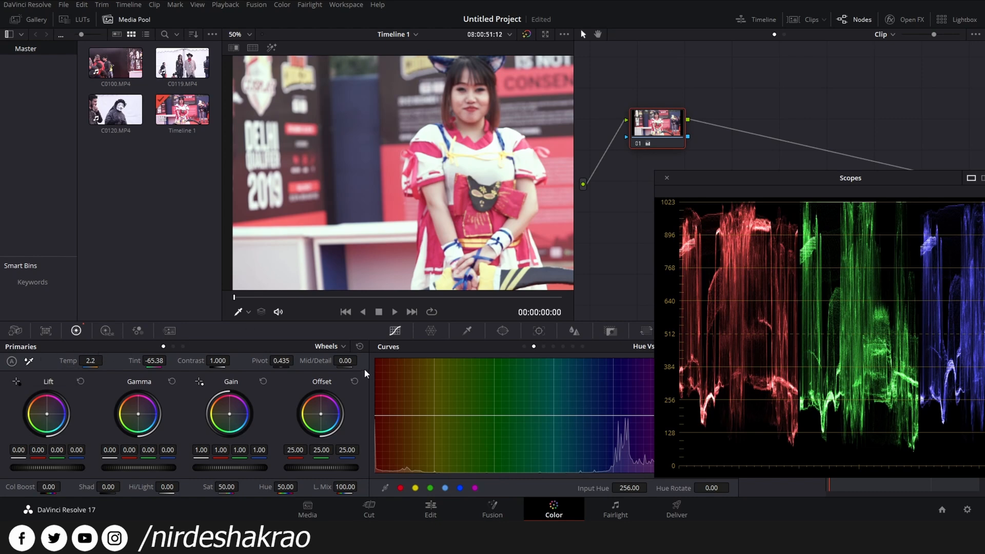
{"action": "left_click", "coordinate": [360, 347]}
Step: White balance the shot from the white table front, and rearrange the Scopes window and node 01 so both are clear of each other
{"action": "left_click_drag", "start_coordinate": [776, 191], "coordinate": [679, 176]}
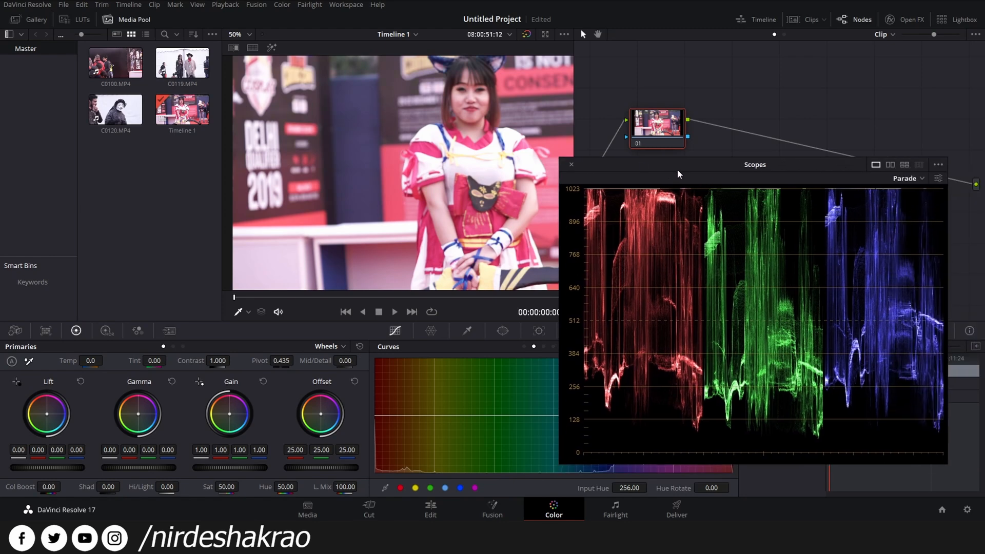
{"action": "mouse_move", "coordinate": [749, 307]}
{"action": "left_mouse_down"}
{"action": "mouse_move", "coordinate": [741, 356]}
{"action": "mouse_move", "coordinate": [740, 317]}
{"action": "left_mouse_up"}
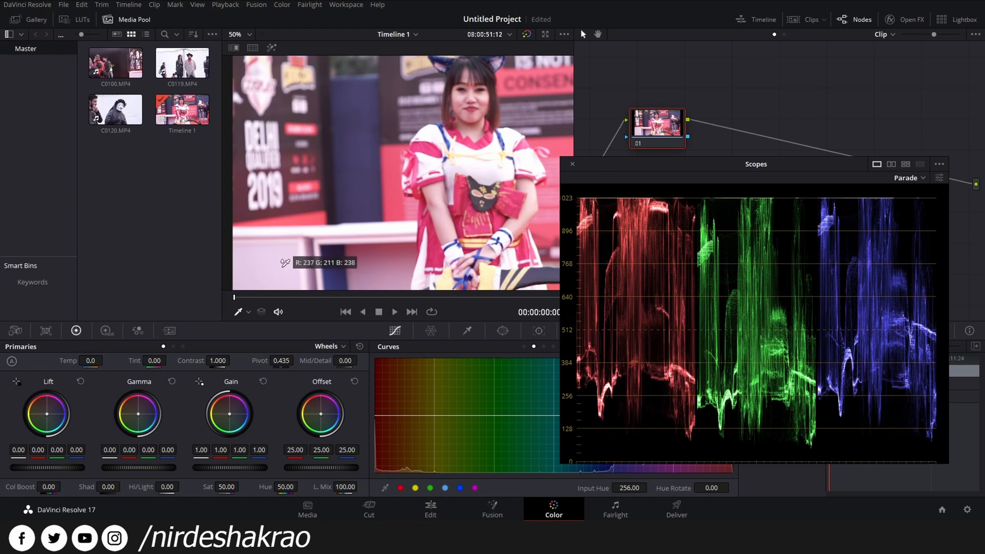
{"action": "left_click", "coordinate": [282, 266]}
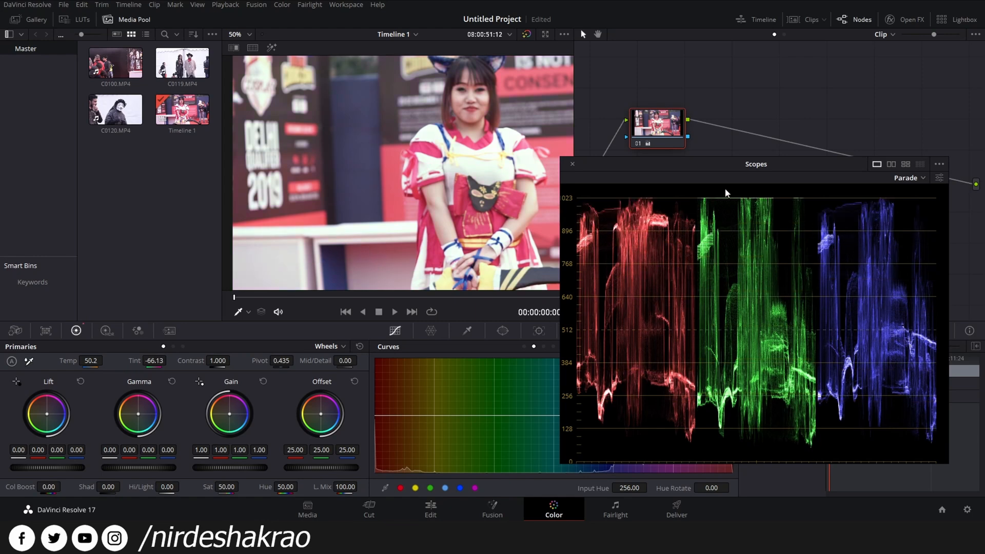
{"action": "left_click_drag", "start_coordinate": [662, 130], "coordinate": [661, 127]}
{"action": "left_click_drag", "start_coordinate": [663, 164], "coordinate": [645, 183]}
{"action": "left_click_drag", "start_coordinate": [666, 121], "coordinate": [664, 99]}
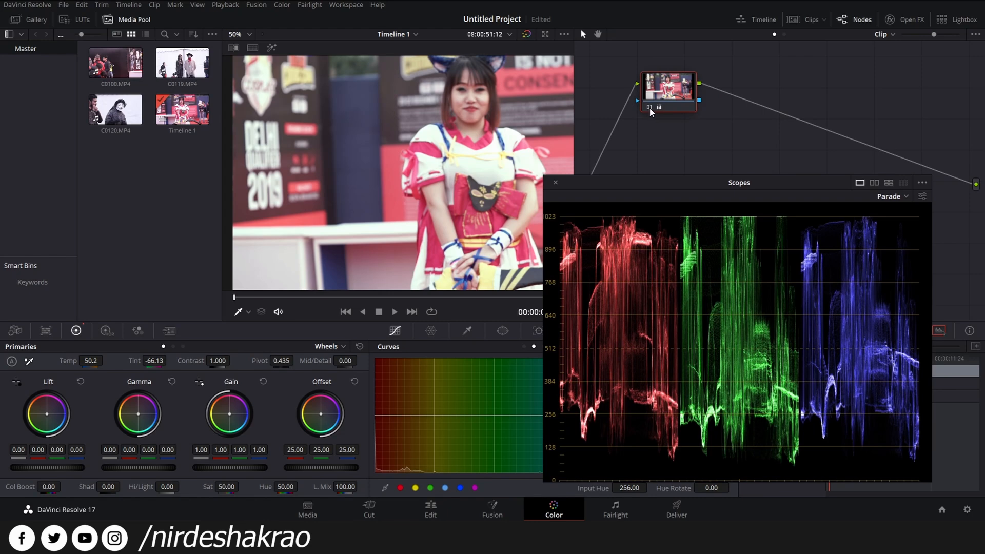
Step: Toggle node 01 off and on repeatedly to compare the image and parade scope with and without the white balance correction
{"action": "left_click", "coordinate": [650, 108]}
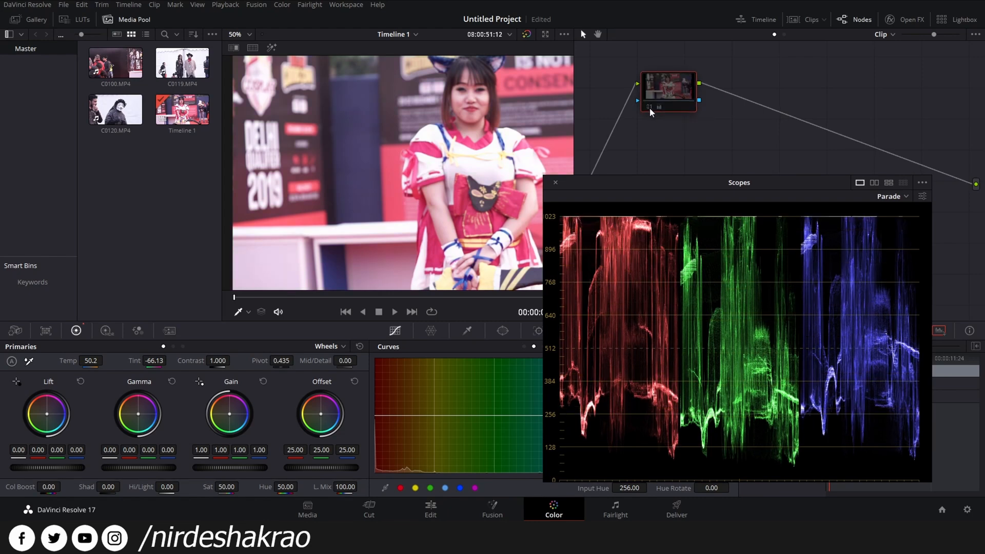
{"action": "left_click", "coordinate": [650, 108]}
{"action": "left_click", "coordinate": [649, 108]}
{"action": "left_click", "coordinate": [650, 108]}
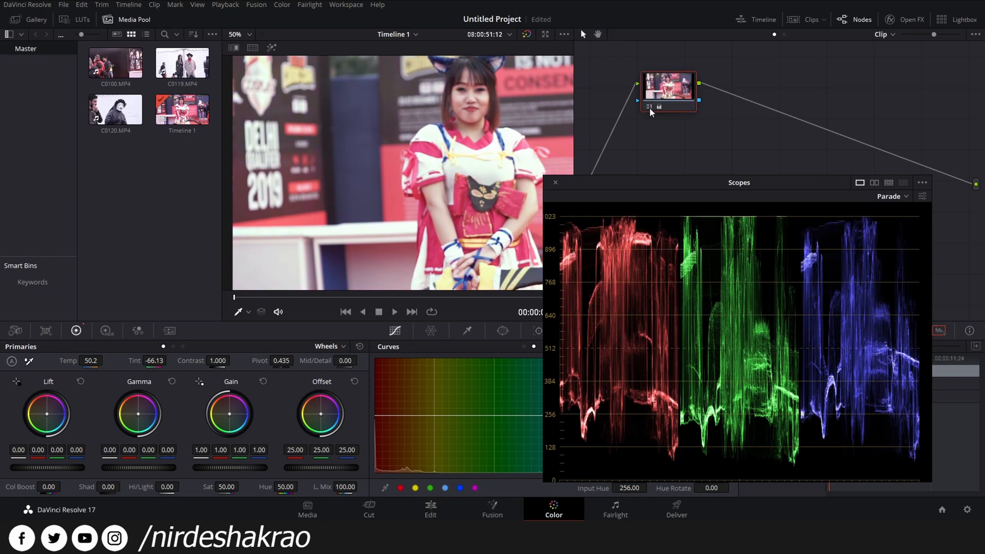
{"action": "left_click", "coordinate": [650, 107]}
{"action": "key", "text": "ctrl+d"}
{"action": "key", "text": "ctrl+d"}
{"action": "key", "text": "ctrl+d"}
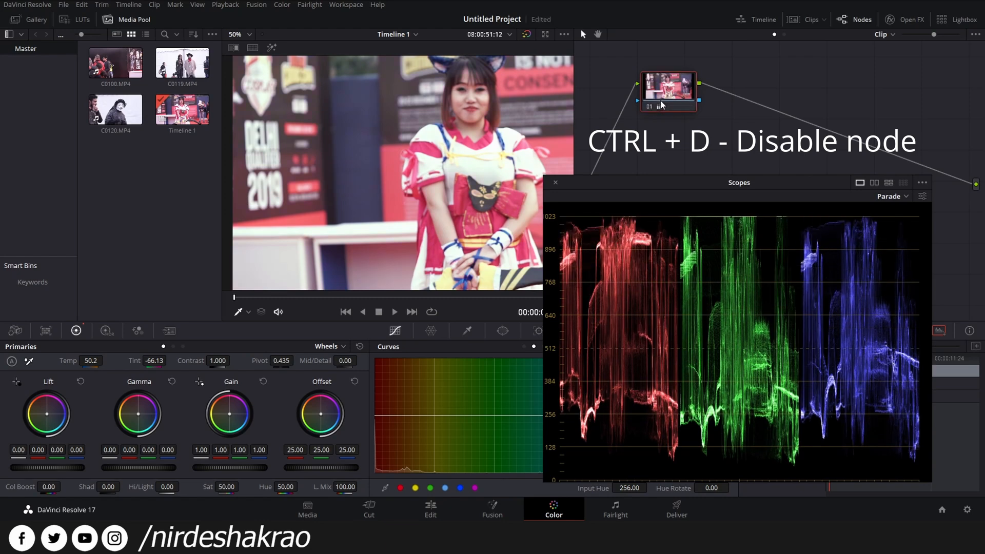
{"action": "key", "text": "ctrl+d"}
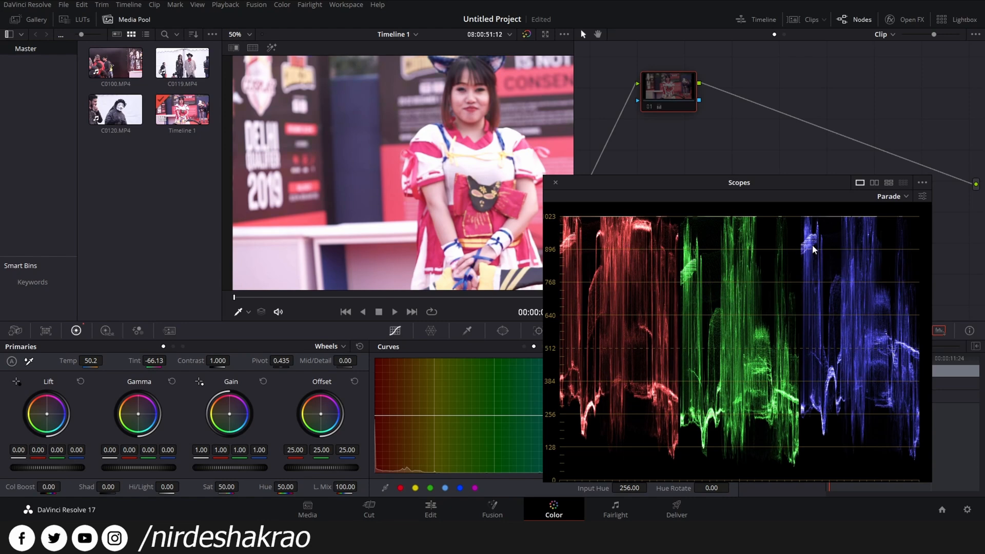
{"action": "key", "text": "ctrl+d"}
{"action": "key", "text": "ctrl+d"}
{"action": "key", "text": "ctrl+d"}
{"action": "key", "text": "ctrl+d"}
{"action": "key", "text": "ctrl+d"}
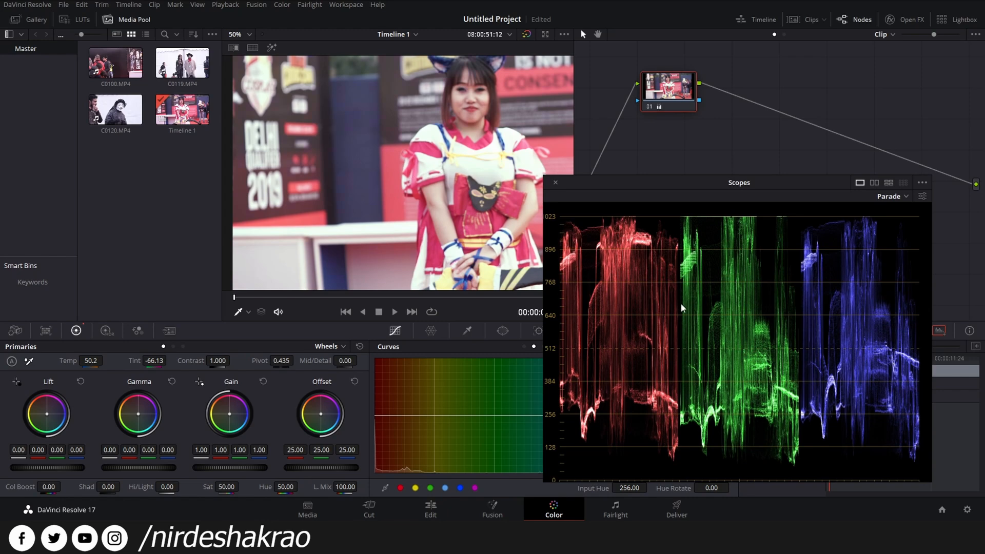
{"action": "key", "text": "ctrl+d"}
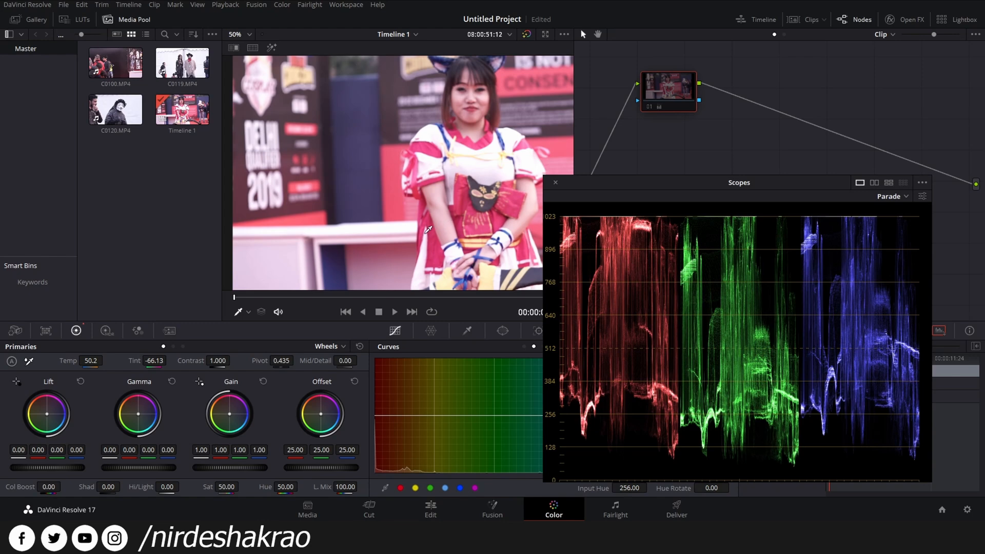
{"action": "key", "text": "ctrl+d"}
Step: Move the Scopes window away from the node graph and reset node 01's grade to clear the white balance correction
{"action": "left_click_drag", "start_coordinate": [673, 186], "coordinate": [684, 214]}
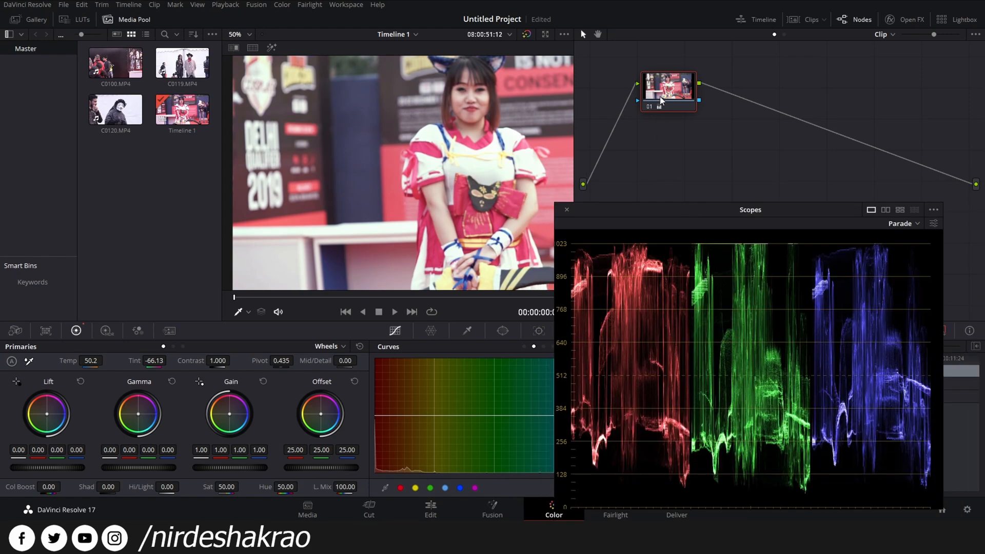
{"action": "right_click", "coordinate": [655, 81]}
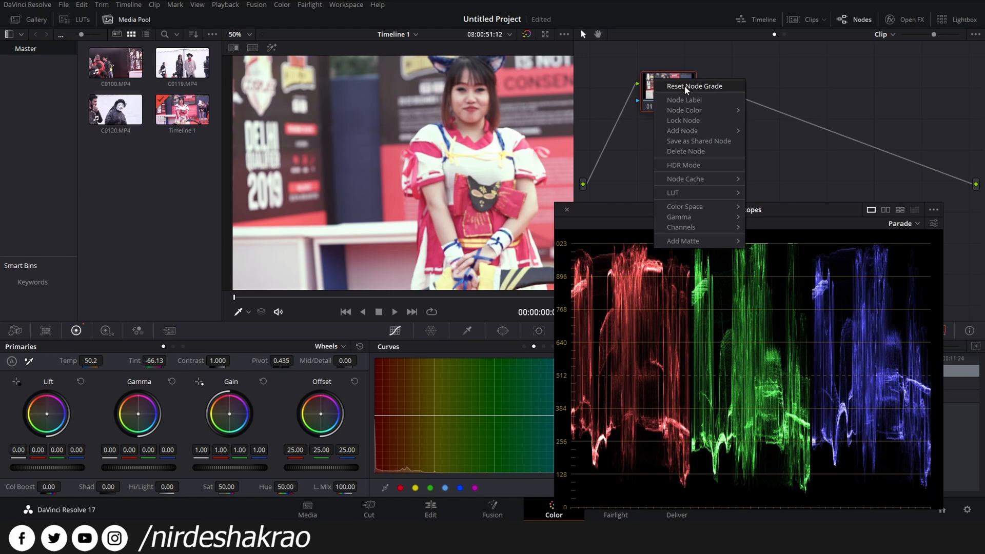
{"action": "left_click", "coordinate": [684, 85]}
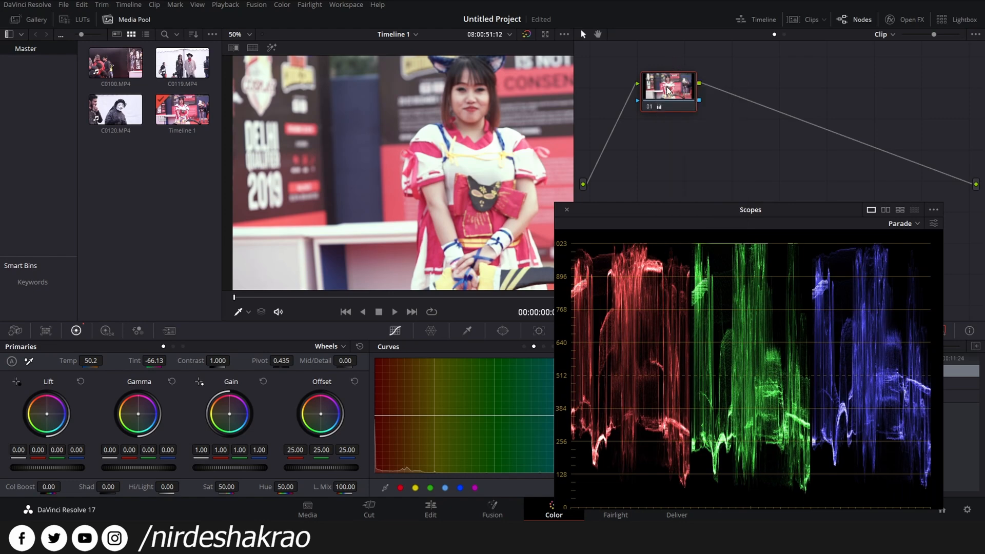
{"action": "key", "text": "shift+Home"}
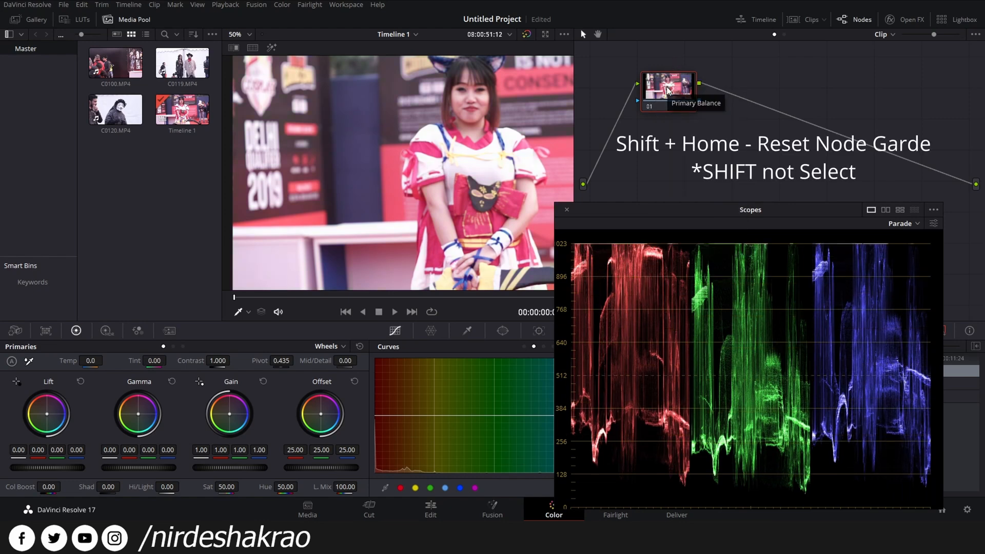
{"action": "left_click_drag", "start_coordinate": [667, 90], "coordinate": [667, 89]}
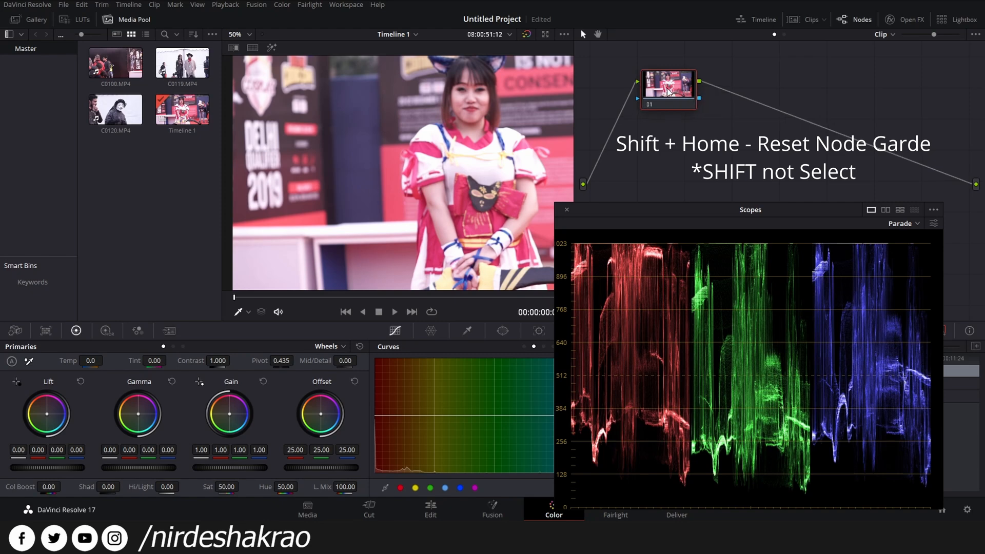
Step: Try Auto Balance on node 01, inspect the corrected image in the viewer, and reset the node grade
{"action": "left_click_drag", "start_coordinate": [629, 208], "coordinate": [659, 217]}
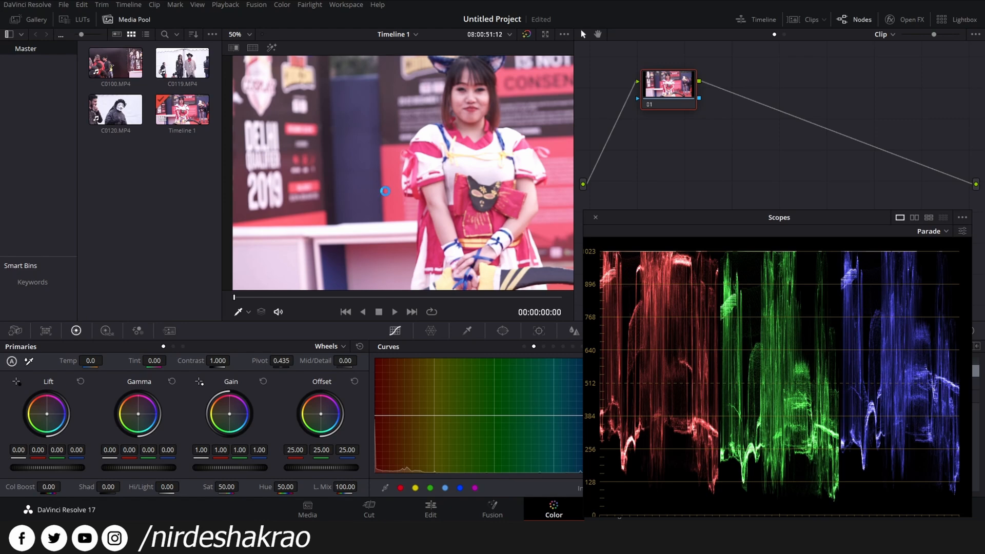
{"action": "scroll", "coordinate": [392, 190], "scroll_direction": "up", "scroll_amount": 1}
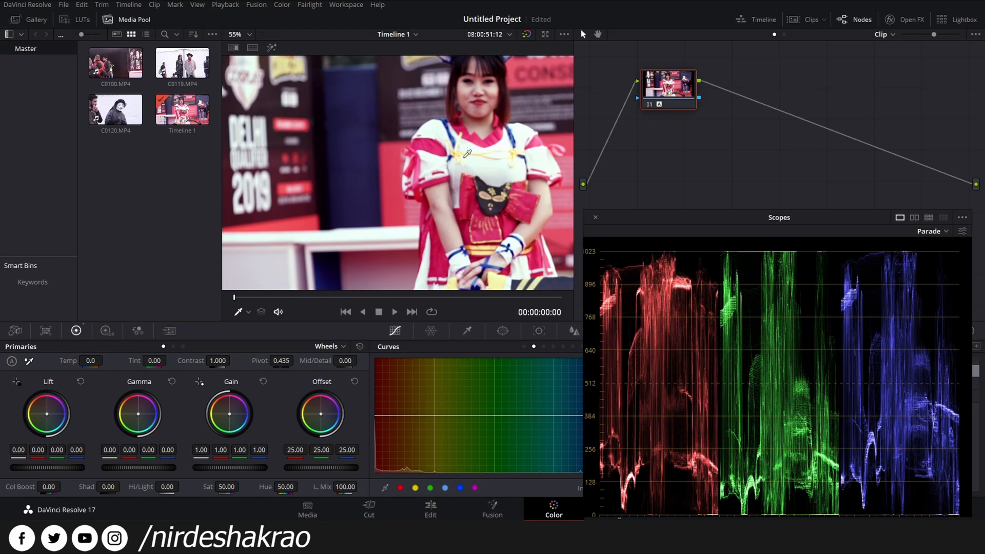
{"action": "left_click_drag", "start_coordinate": [463, 155], "coordinate": [436, 199]}
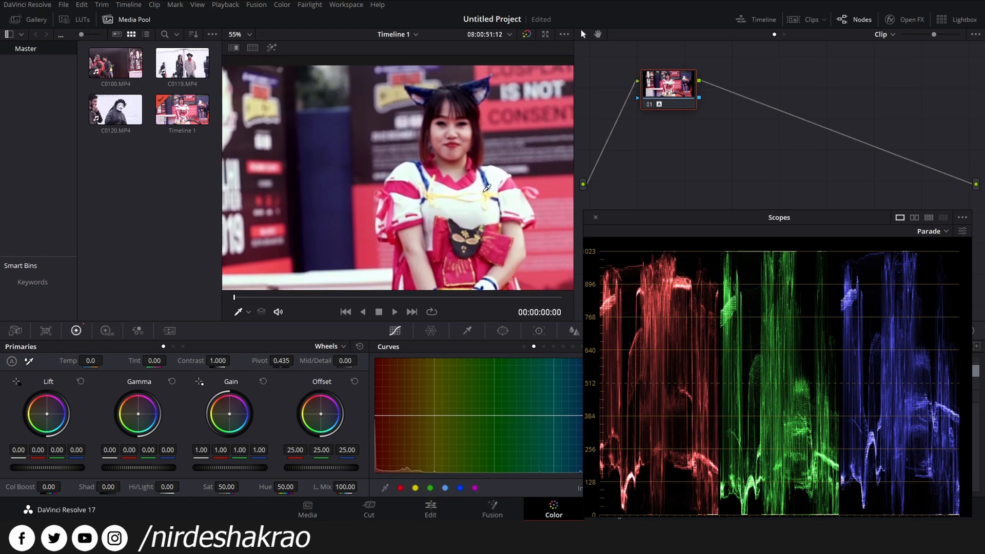
{"action": "scroll", "coordinate": [487, 187], "scroll_direction": "down", "scroll_amount": 5}
{"action": "left_click_drag", "start_coordinate": [480, 194], "coordinate": [461, 199]}
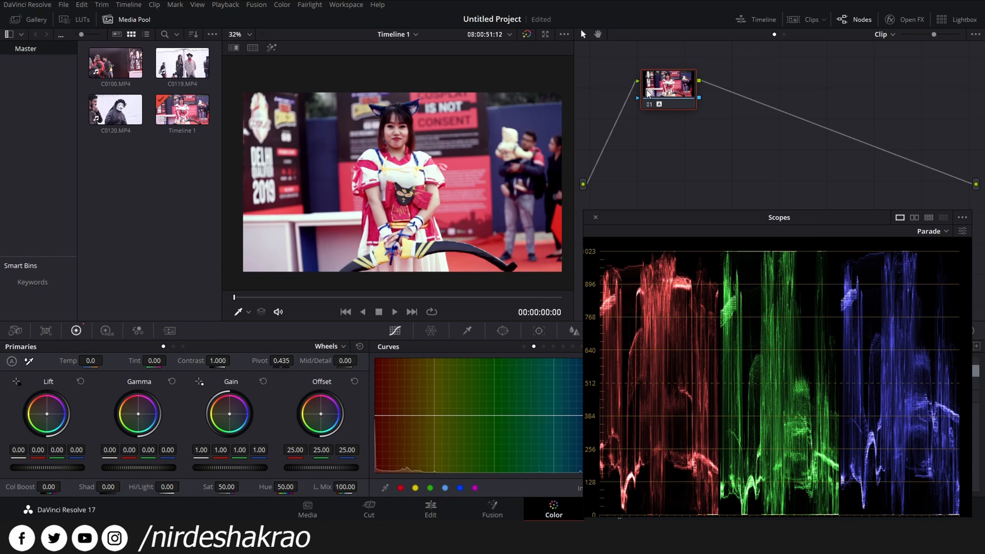
{"action": "key", "text": "shift+Home"}
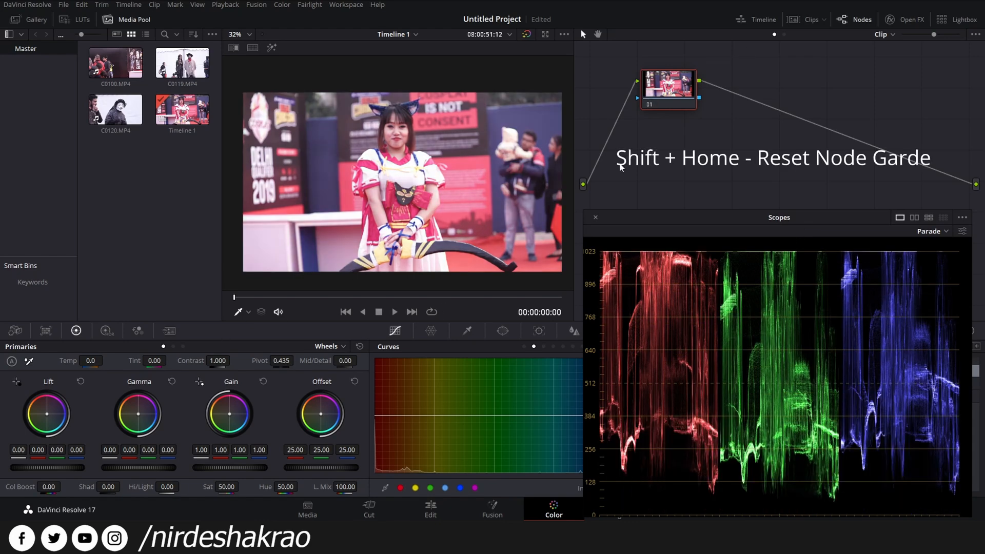
Step: Close the floating Scopes window and reposition node 01 in the node graph
{"action": "left_click_drag", "start_coordinate": [648, 224], "coordinate": [624, 232]}
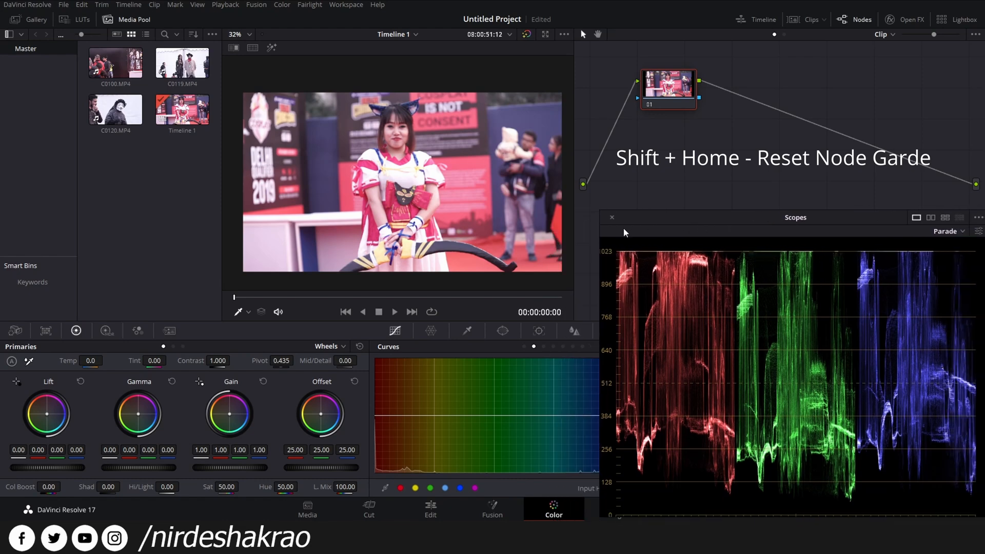
{"action": "left_click", "coordinate": [611, 218]}
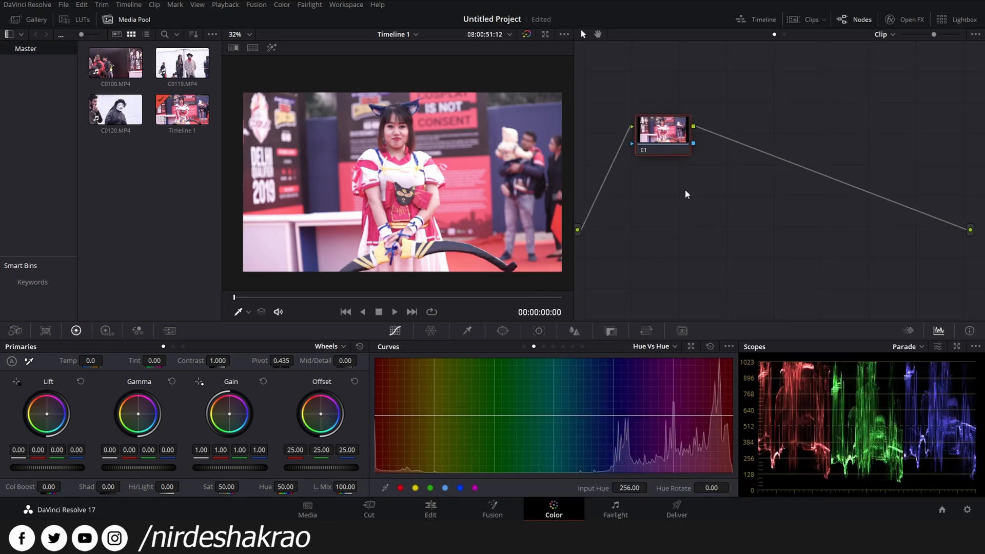
{"action": "left_click_drag", "start_coordinate": [673, 112], "coordinate": [667, 134]}
{"action": "mouse_move", "coordinate": [666, 133]}
{"action": "left_mouse_down"}
{"action": "mouse_move", "coordinate": [664, 116]}
{"action": "mouse_move", "coordinate": [659, 125]}
{"action": "left_mouse_up"}
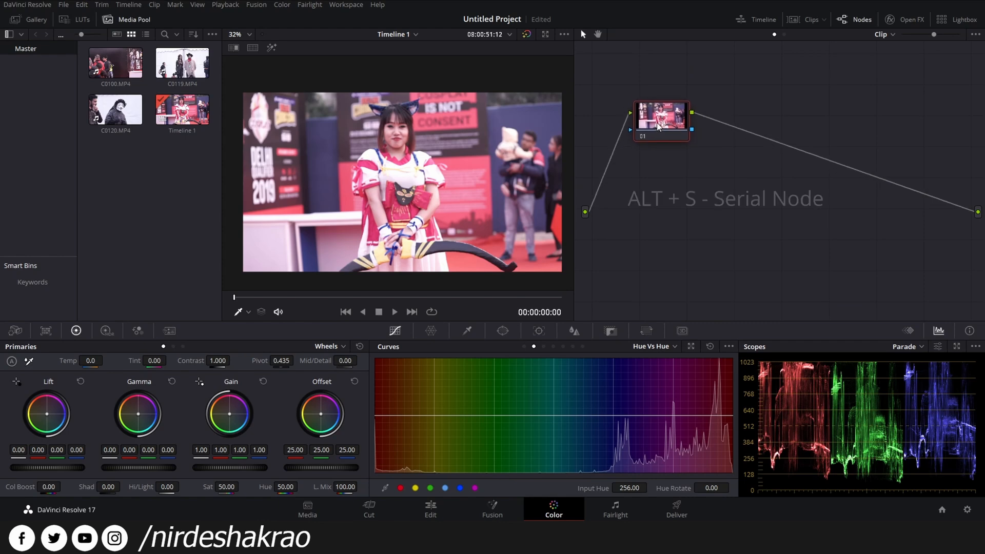
Step: Add a serial node after node 01 and a parallel node alongside node 02
{"action": "key", "text": "alt+s"}
{"action": "left_click_drag", "start_coordinate": [742, 123], "coordinate": [749, 125]}
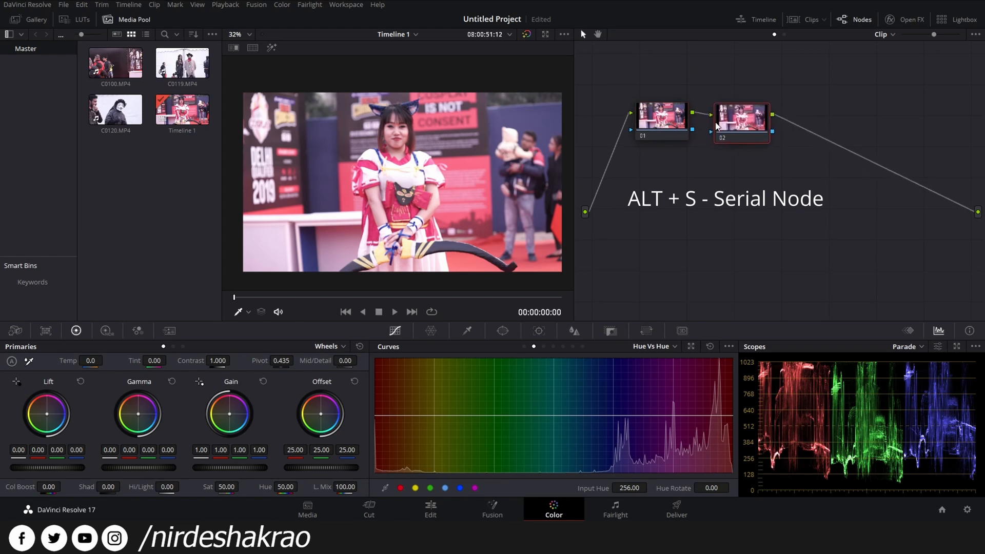
{"action": "right_click", "coordinate": [742, 120]}
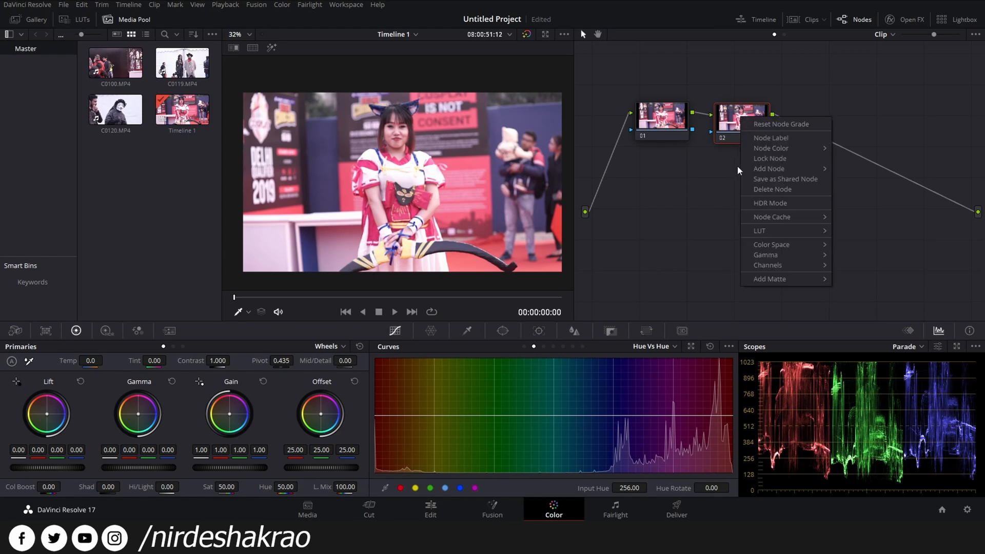
{"action": "mouse_move", "coordinate": [809, 172]}
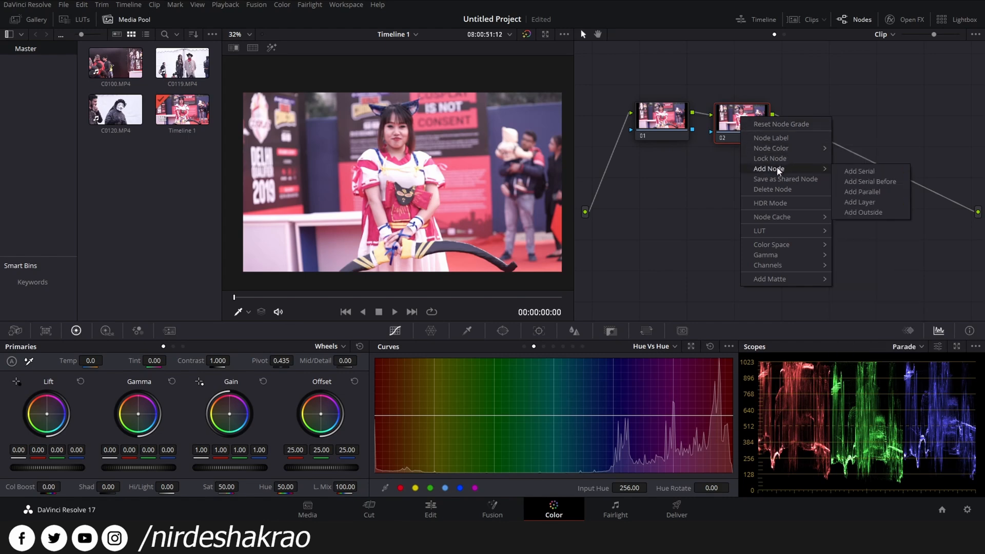
{"action": "left_click", "coordinate": [863, 192]}
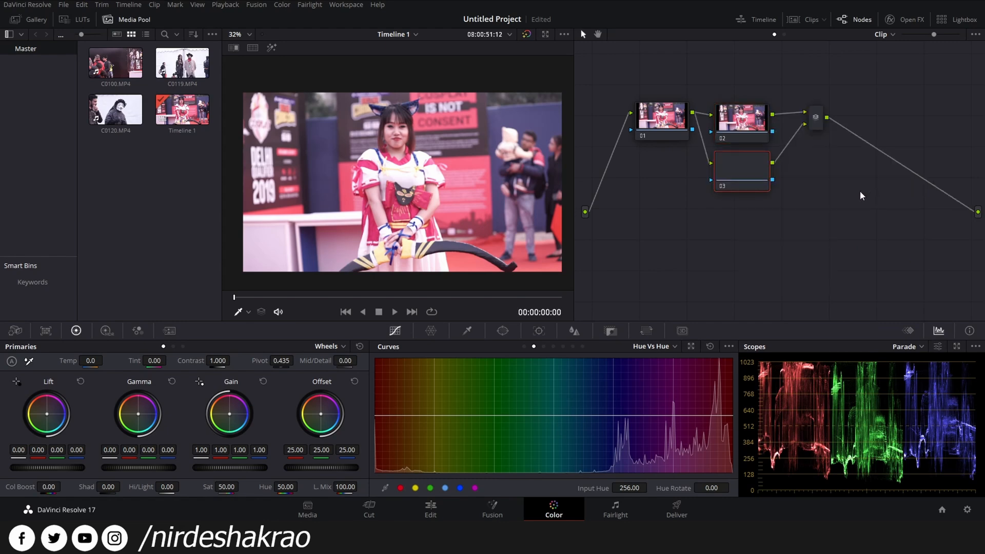
Step: Spread nodes 01, 02 and 03 apart so the two parallel branches into the mixer are clearly laid out
{"action": "left_click_drag", "start_coordinate": [751, 202], "coordinate": [752, 198]}
{"action": "left_click_drag", "start_coordinate": [746, 76], "coordinate": [746, 93]}
{"action": "left_click_drag", "start_coordinate": [739, 207], "coordinate": [741, 201]}
{"action": "mouse_move", "coordinate": [684, 133]}
{"action": "left_mouse_down"}
{"action": "mouse_move", "coordinate": [667, 151]}
{"action": "mouse_move", "coordinate": [682, 139]}
{"action": "left_mouse_up"}
{"action": "left_click_drag", "start_coordinate": [744, 92], "coordinate": [750, 80]}
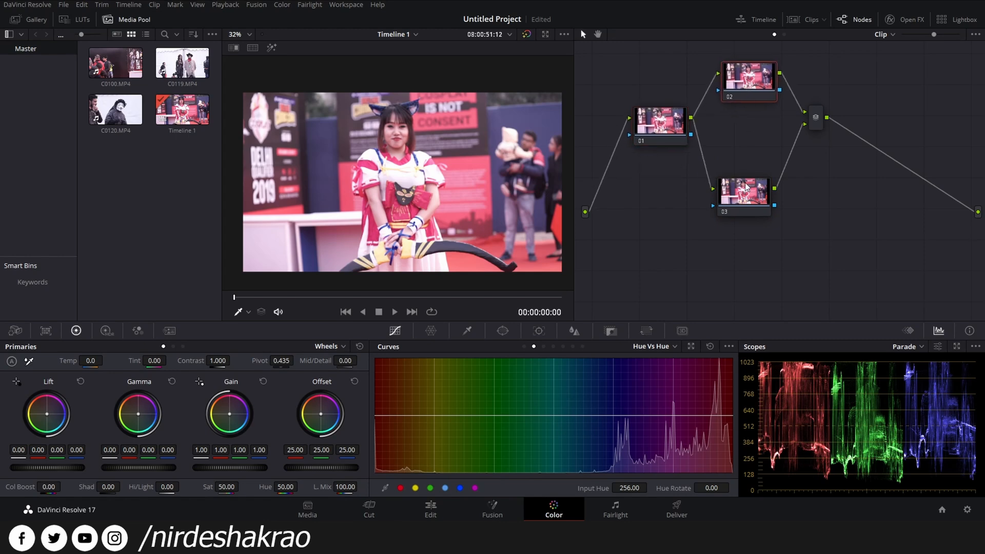
{"action": "left_click_drag", "start_coordinate": [756, 177], "coordinate": [765, 164]}
Step: Try adding a serial node after the parallel mixer and delete that node again
{"action": "left_click", "coordinate": [814, 123]}
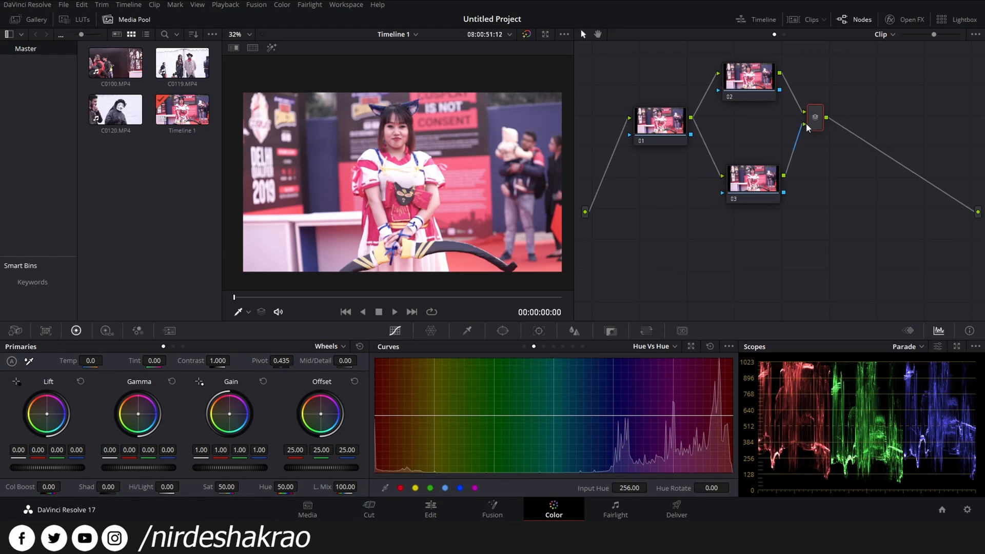
{"action": "key", "text": "alt+s"}
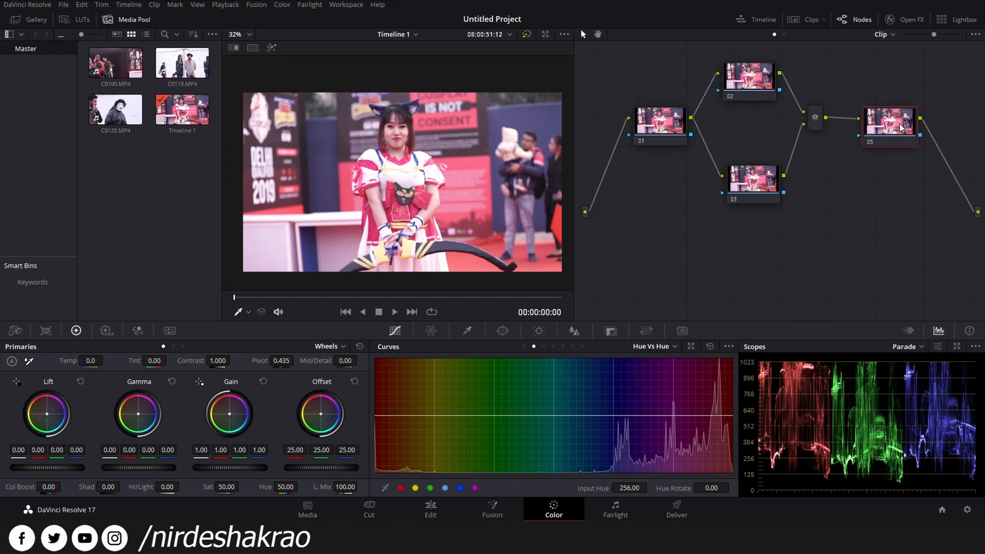
{"action": "key", "text": "Delete"}
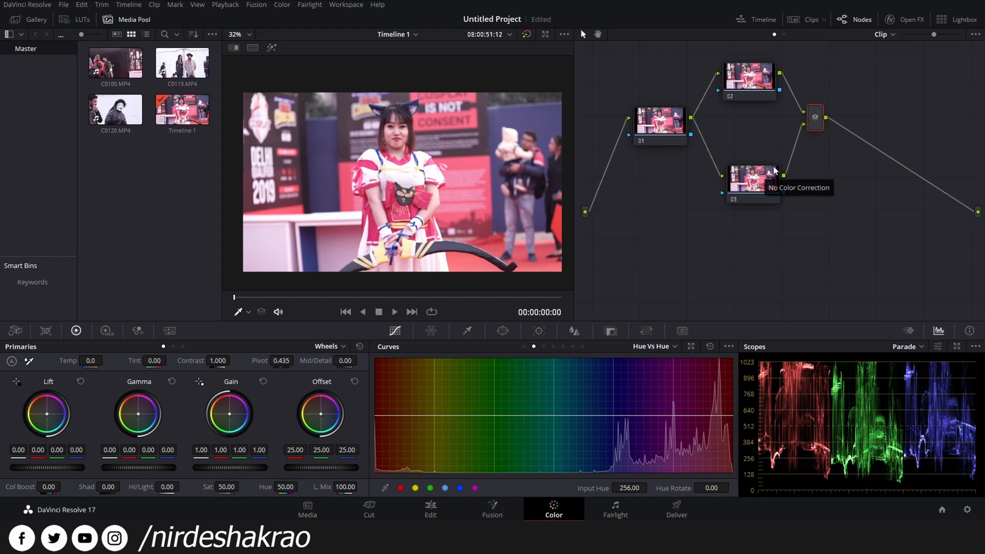
Step: Delete the parallel nodes 02 and 03 from the node graph, keeping only node 01
{"action": "left_click_drag", "start_coordinate": [777, 173], "coordinate": [769, 185]}
{"action": "left_click_drag", "start_coordinate": [750, 78], "coordinate": [746, 91]}
{"action": "mouse_move", "coordinate": [661, 124]}
{"action": "left_mouse_down"}
{"action": "mouse_move", "coordinate": [659, 141]}
{"action": "mouse_move", "coordinate": [663, 118]}
{"action": "left_mouse_up"}
{"action": "left_click_drag", "start_coordinate": [778, 60], "coordinate": [749, 261]}
{"action": "key", "text": "Delete"}
Step: Reposition node 01 and white-balance it by sampling the white counter in the shot
{"action": "left_click_drag", "start_coordinate": [658, 128], "coordinate": [661, 183]}
{"action": "left_click", "coordinate": [17, 381]}
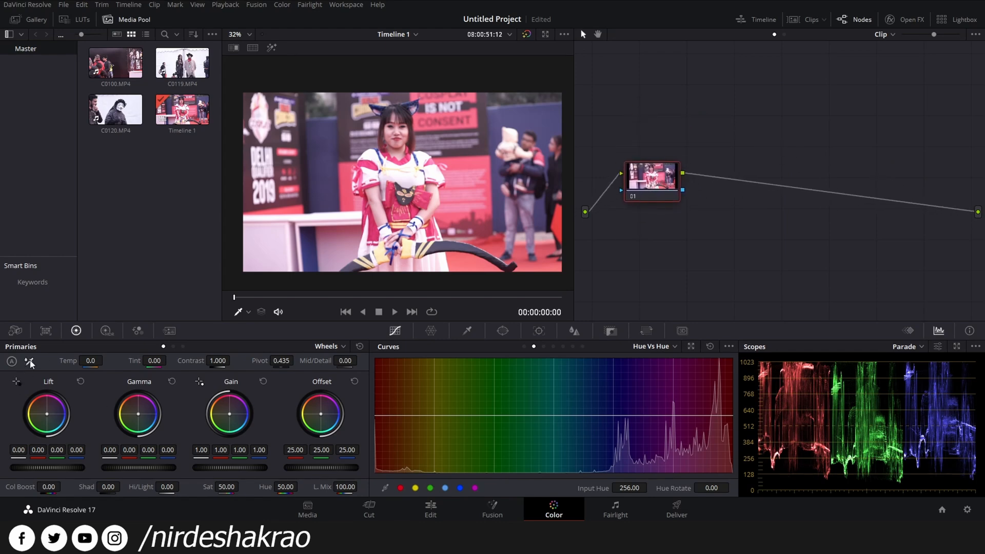
{"action": "left_click", "coordinate": [276, 240]}
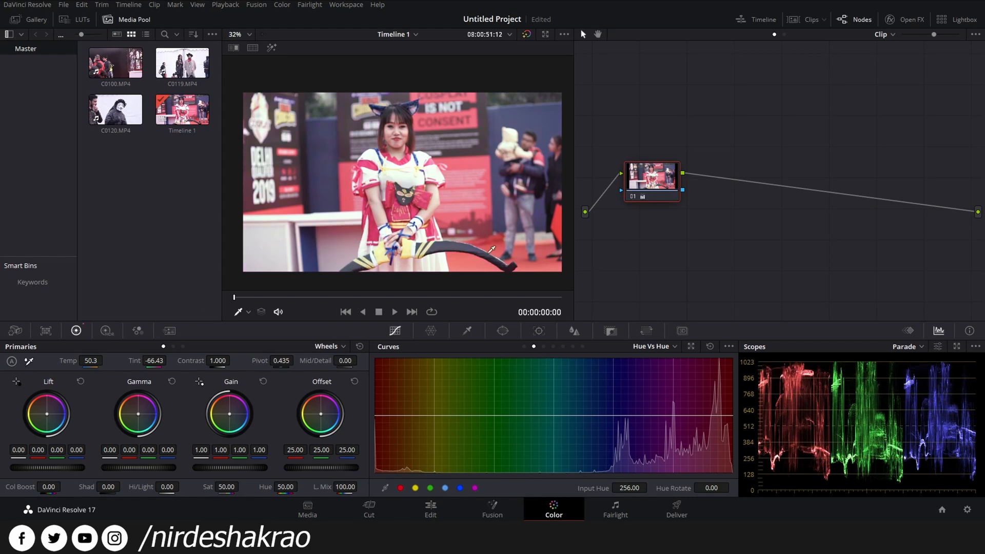
{"action": "left_click_drag", "start_coordinate": [647, 186], "coordinate": [649, 180]}
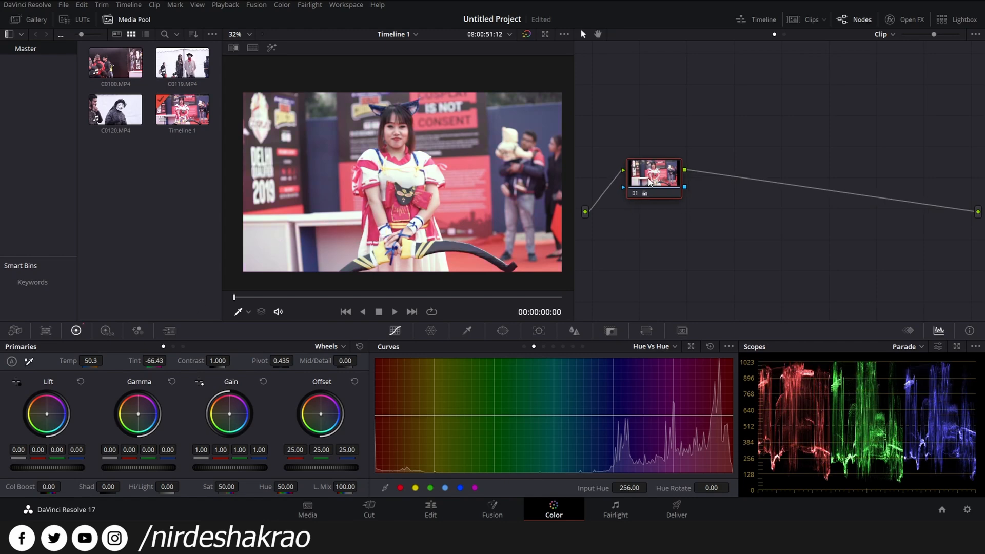
Step: Add a serial node after node 01 and label node 01 "wb"
{"action": "key", "text": "alt+s"}
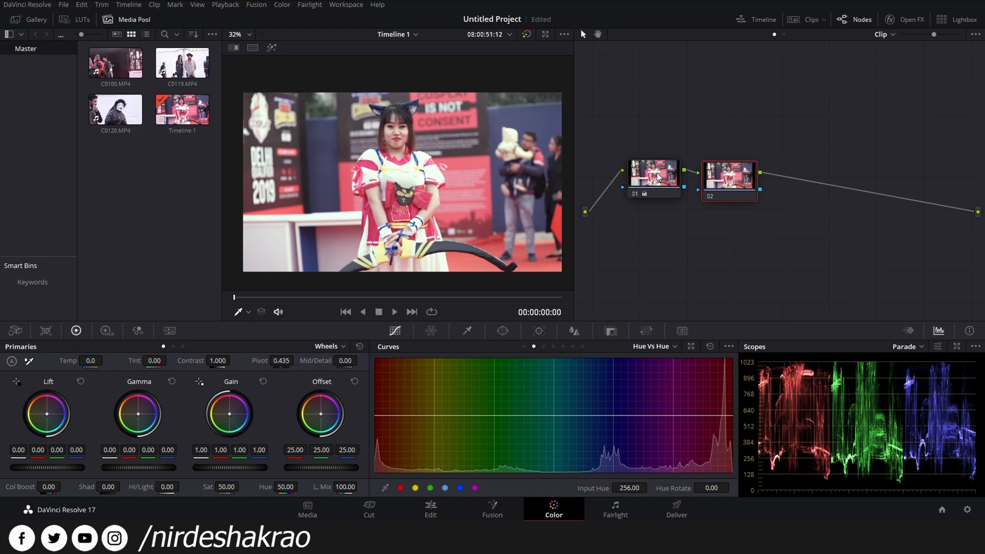
{"action": "left_click", "coordinate": [666, 178]}
{"action": "right_click", "coordinate": [649, 171]}
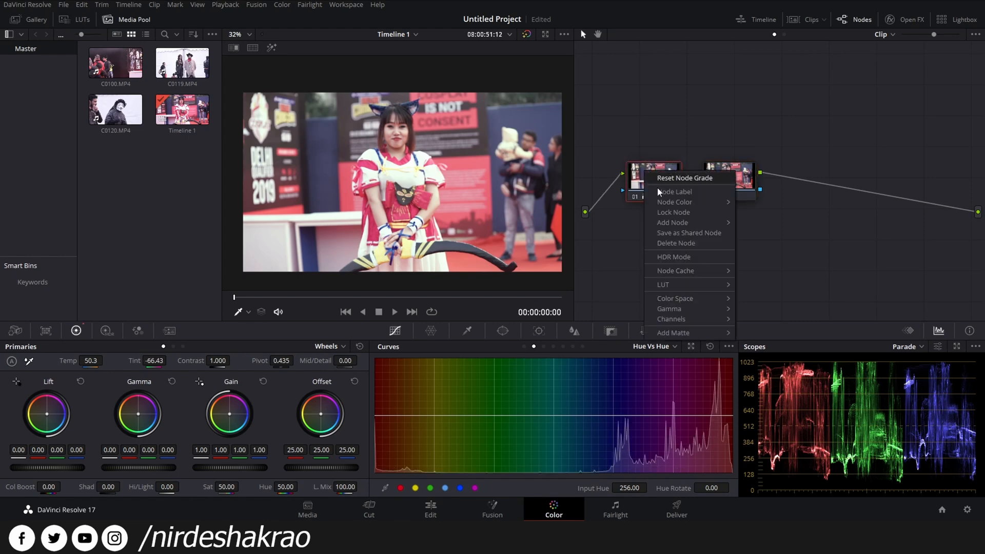
{"action": "left_click", "coordinate": [660, 189]}
{"action": "type", "text": "wb"}
{"action": "key", "text": "Return"}
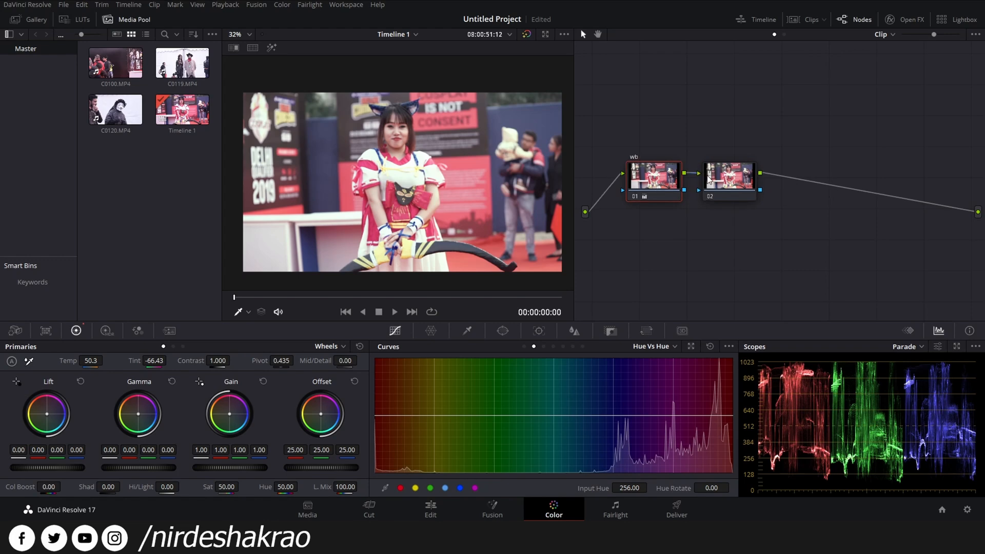
Step: Shift node 02 slightly away from the wb node and label it "Primaries"
{"action": "left_click_drag", "start_coordinate": [723, 178], "coordinate": [728, 171]}
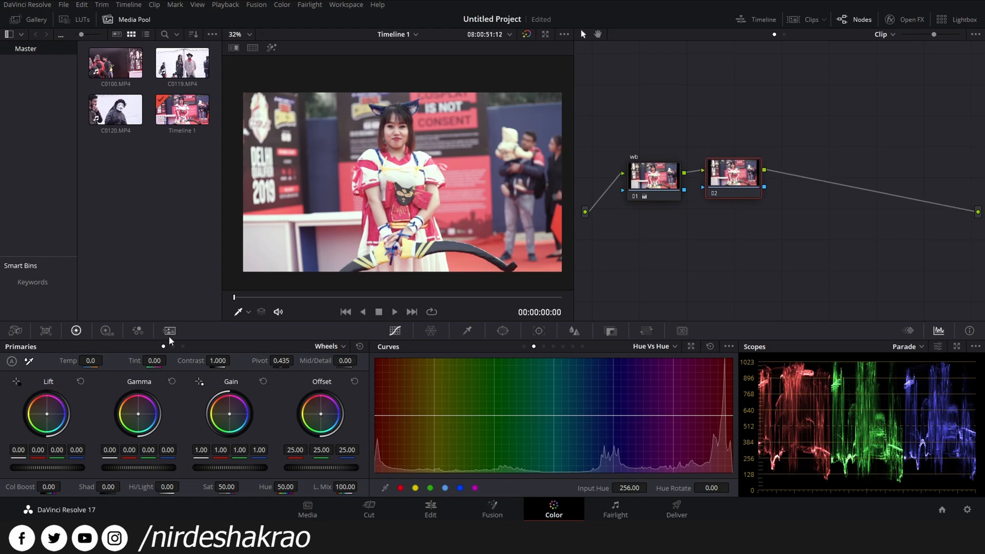
{"action": "right_click", "coordinate": [726, 177]}
{"action": "left_click", "coordinate": [747, 196]}
{"action": "type", "text": "Primaries"}
{"action": "key", "text": "Return"}
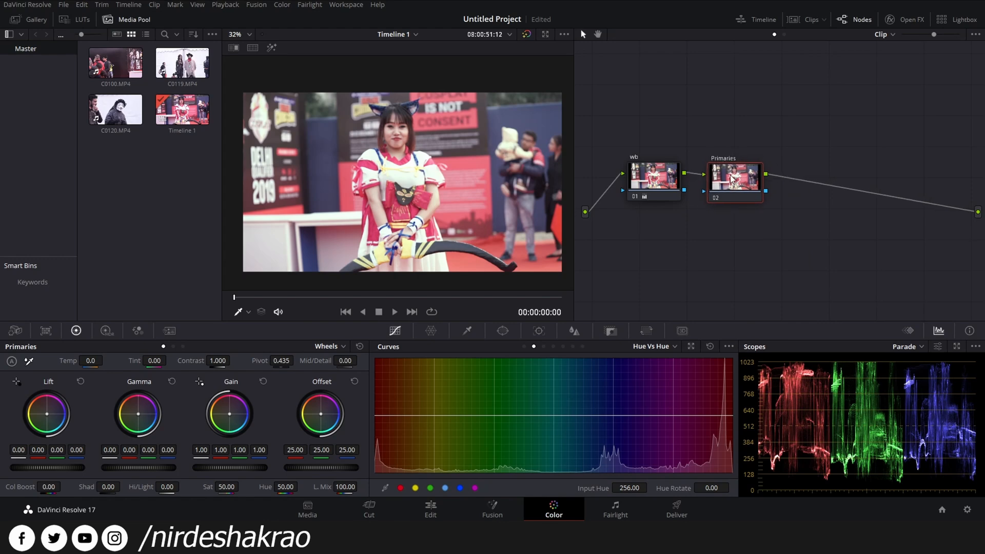
Step: On the Primaries node, set the master Lift to -0.08, Gain to 0.91 and Gamma to 0.07
{"action": "scroll", "coordinate": [57, 469], "scroll_direction": "down", "scroll_amount": 5}
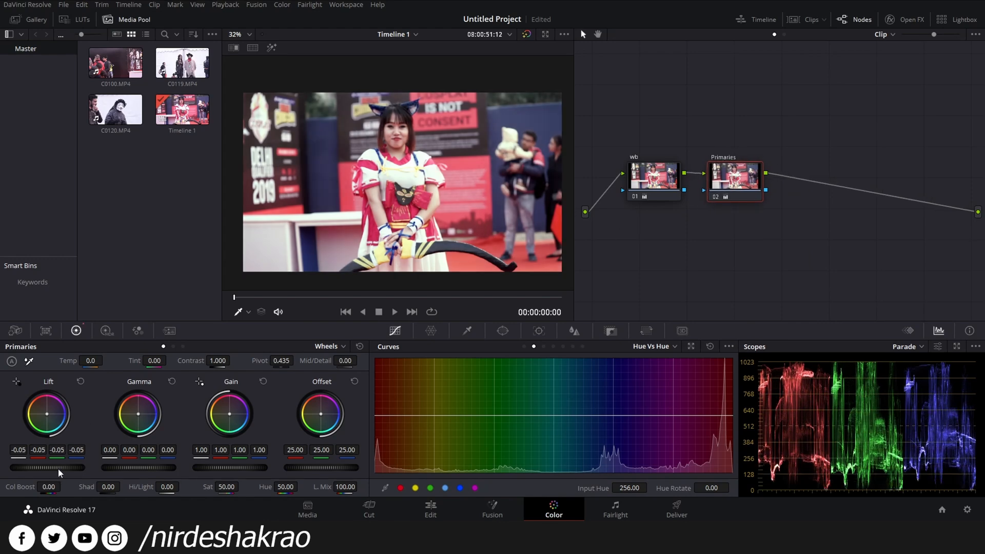
{"action": "scroll", "coordinate": [84, 466], "scroll_direction": "up", "scroll_amount": 1}
{"action": "scroll", "coordinate": [228, 466], "scroll_direction": "down", "scroll_amount": 9}
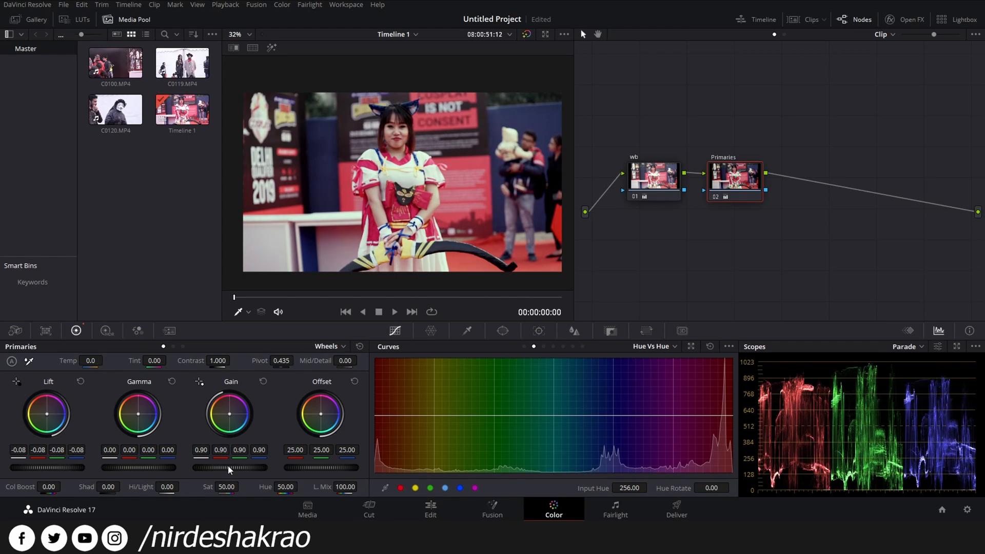
{"action": "scroll", "coordinate": [140, 467], "scroll_direction": "up", "scroll_amount": 7}
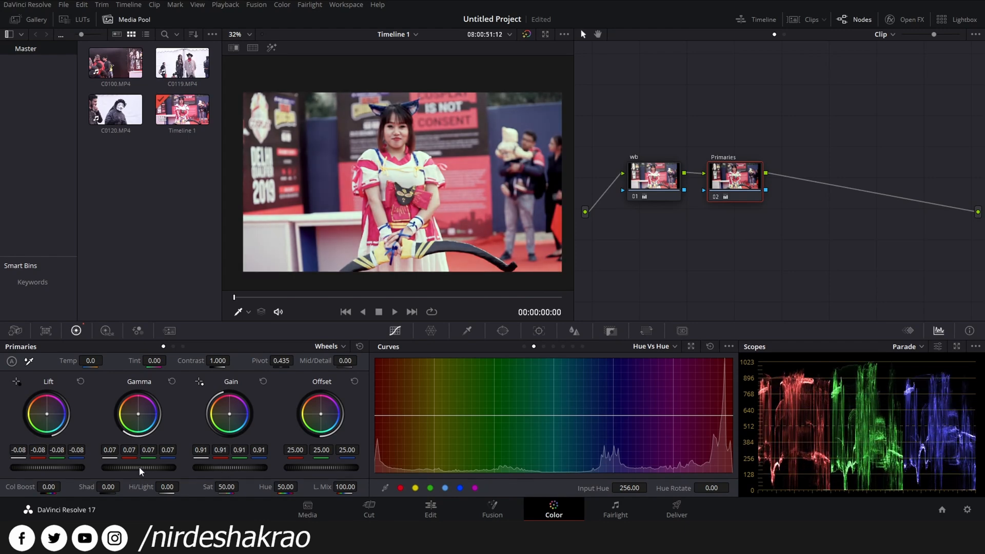
Step: Toggle the Primaries node off and on repeatedly to compare the image with and without its adjustments
{"action": "left_click_drag", "start_coordinate": [716, 183], "coordinate": [715, 174]}
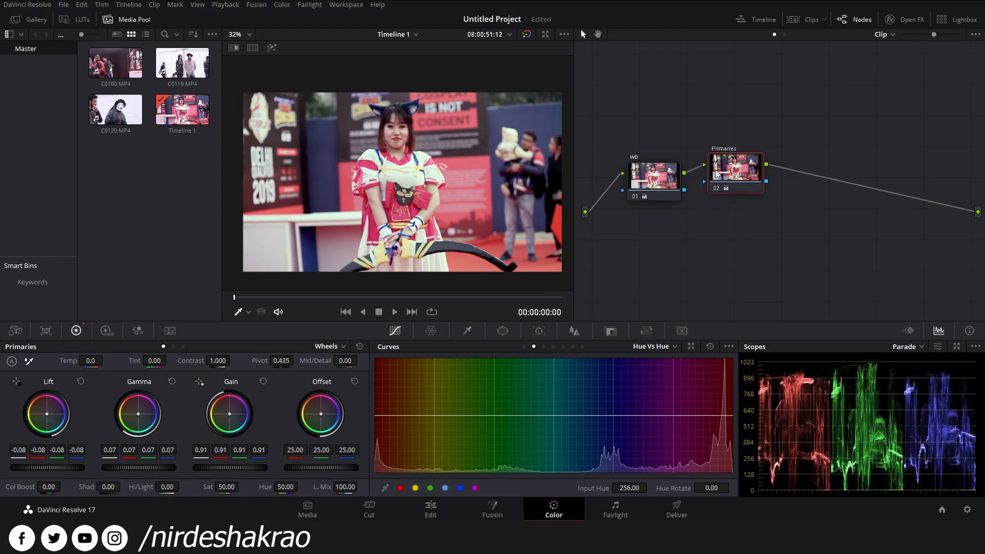
{"action": "key", "text": "ctrl+d"}
{"action": "key", "text": "ctrl+d"}
{"action": "key", "text": "ctrl+d"}
{"action": "key", "text": "ctrl+d"}
{"action": "key", "text": "ctrl+d"}
{"action": "key", "text": "ctrl+d"}
Step: Toggle the wb node off and on repeatedly to compare the image with and without the white balance
{"action": "left_click", "coordinate": [648, 177]}
{"action": "left_click_drag", "start_coordinate": [648, 177], "coordinate": [649, 168]}
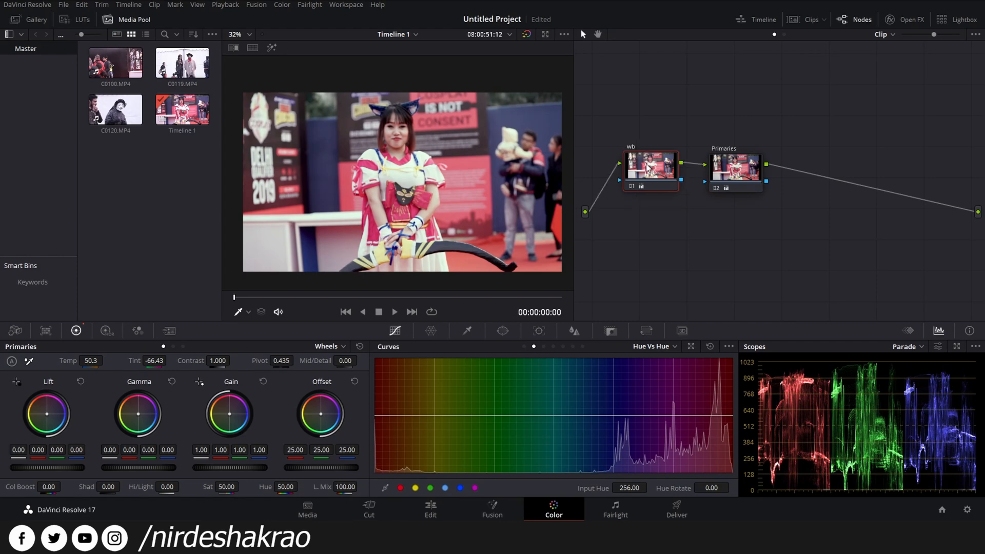
{"action": "key", "text": "ctrl+d"}
{"action": "key", "text": "ctrl+d"}
{"action": "key", "text": "ctrl+d"}
{"action": "key", "text": "ctrl+d"}
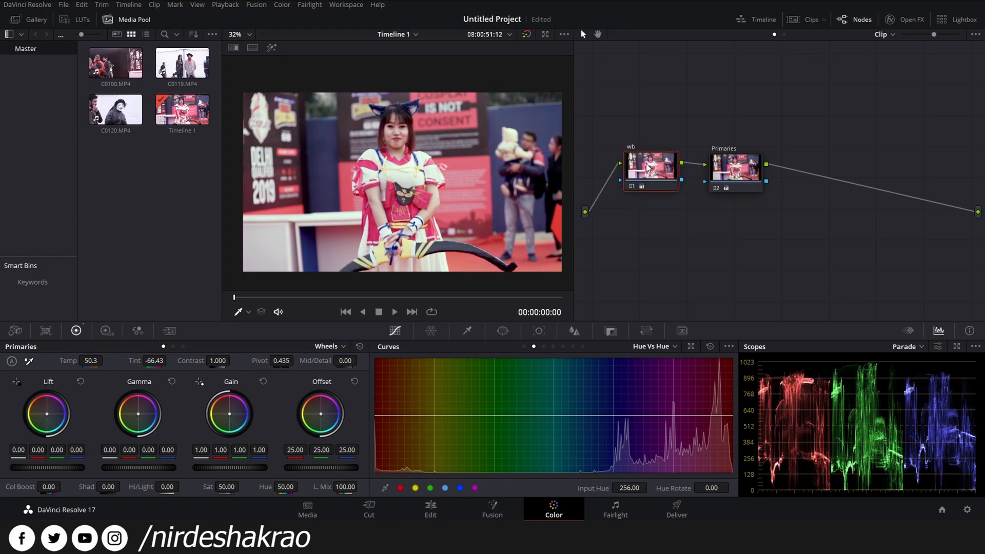
Step: Disable and re-enable all nodes repeatedly to compare the original image with the full grade
{"action": "left_click", "coordinate": [738, 169]}
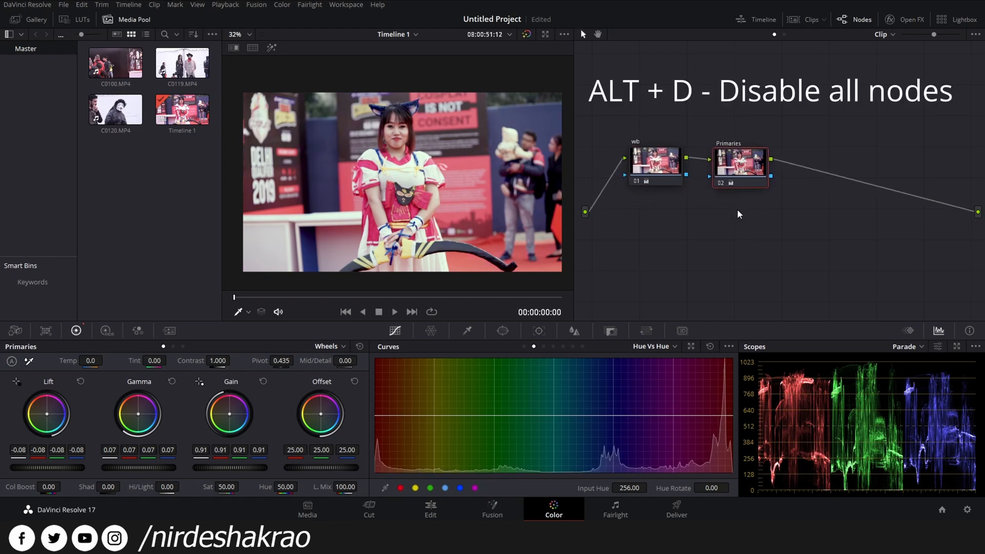
{"action": "key", "text": "alt+d"}
{"action": "key", "text": "alt+d"}
{"action": "key", "text": "alt+d"}
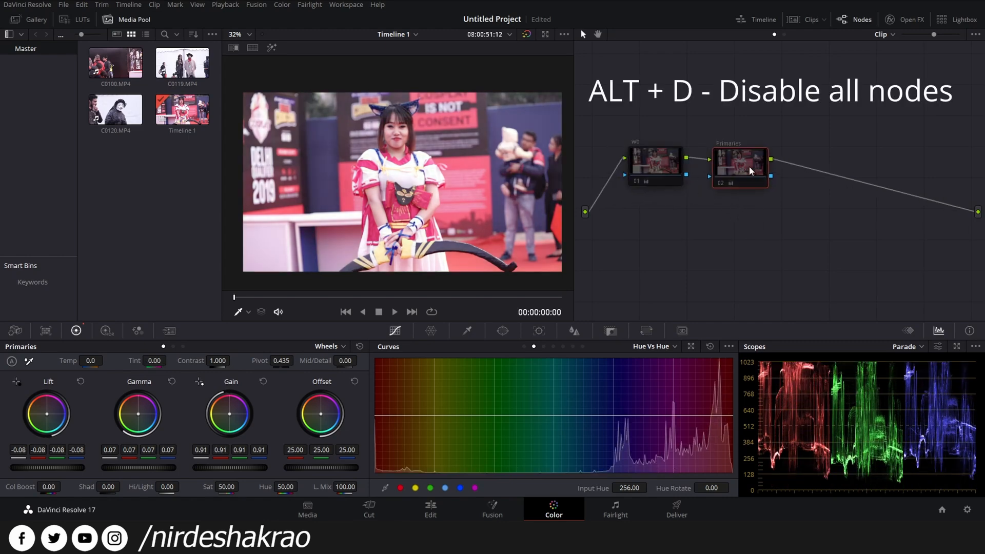
{"action": "key", "text": "alt+d"}
{"action": "key", "text": "alt+d"}
{"action": "key", "text": "alt+d"}
{"action": "key", "text": "alt+d"}
{"action": "key", "text": "alt+d"}
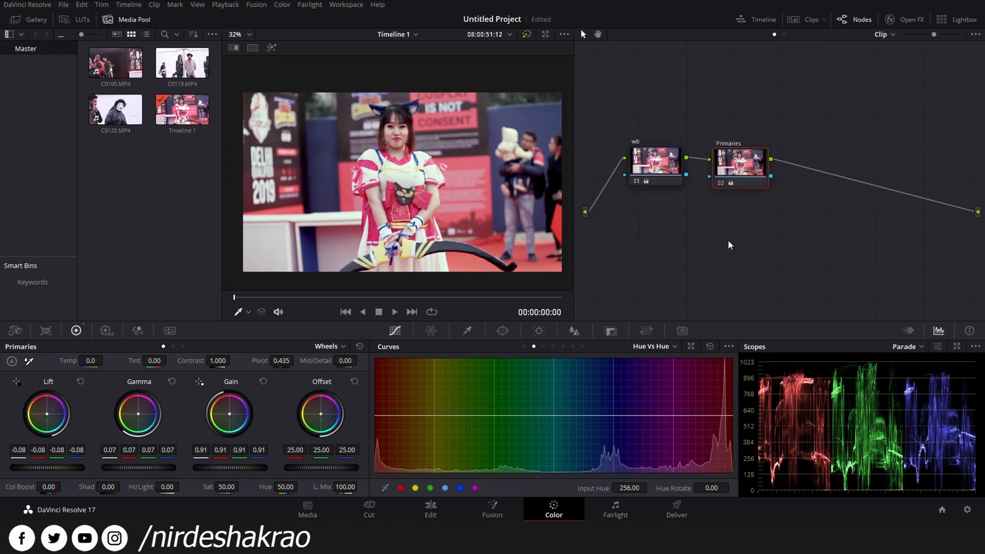
Step: Add a serial node after the Primaries node and line up all three nodes in a row
{"action": "left_click_drag", "start_coordinate": [737, 177], "coordinate": [735, 168]}
{"action": "key", "text": "alt+s"}
{"action": "left_click_drag", "start_coordinate": [660, 162], "coordinate": [658, 152]}
{"action": "left_click_drag", "start_coordinate": [745, 153], "coordinate": [723, 149]}
{"action": "left_click_drag", "start_coordinate": [807, 158], "coordinate": [788, 145]}
Step: Label node 03 "Curves" and move it closer to the Primaries node
{"action": "right_click", "coordinate": [788, 146]}
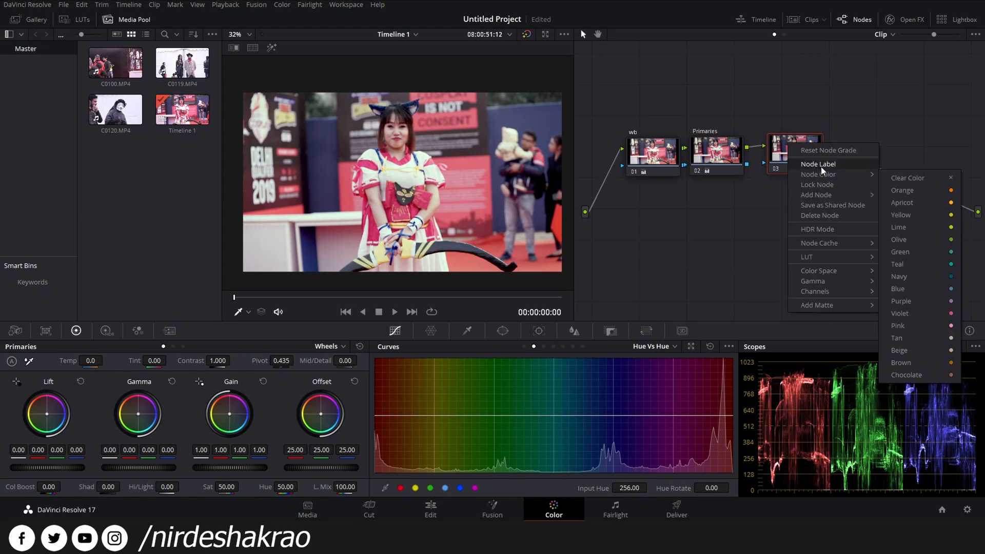
{"action": "left_click", "coordinate": [811, 164]}
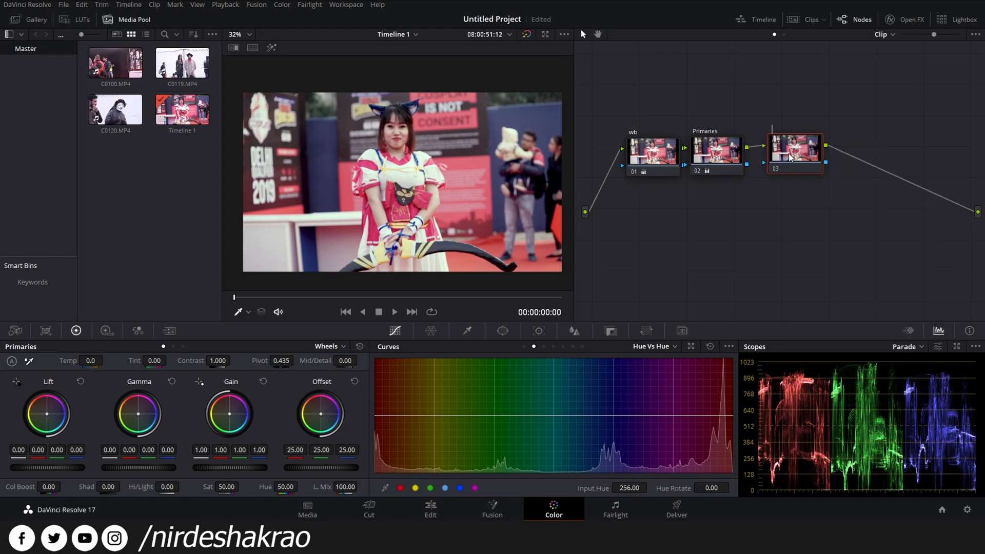
{"action": "type", "text": "Curves"}
{"action": "key", "text": "Return"}
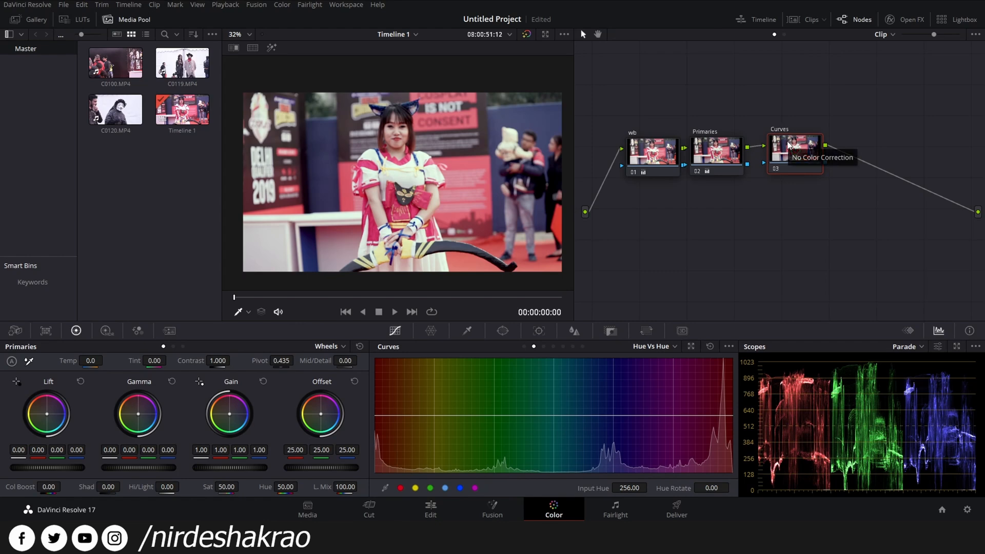
{"action": "left_click_drag", "start_coordinate": [789, 145], "coordinate": [786, 147]}
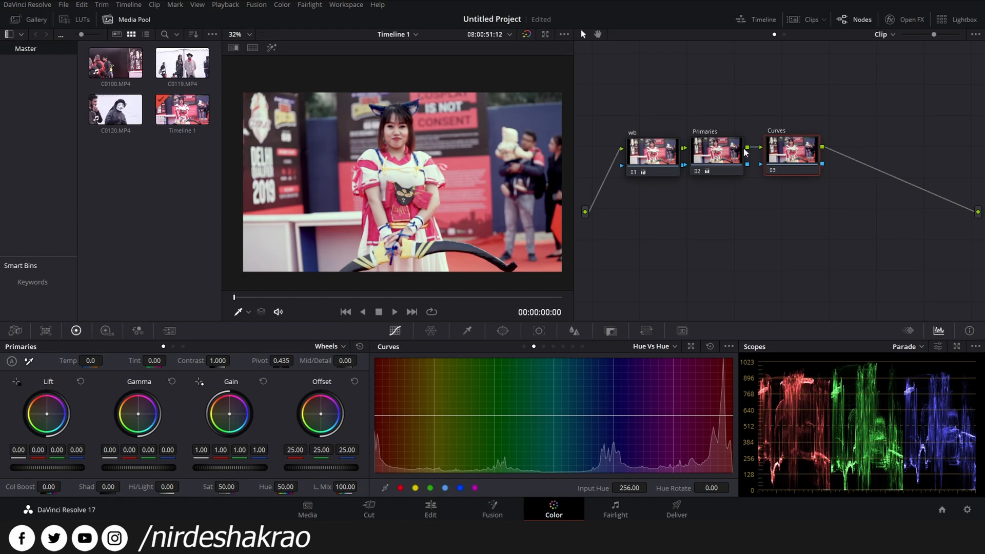
{"action": "left_click_drag", "start_coordinate": [792, 156], "coordinate": [790, 157]}
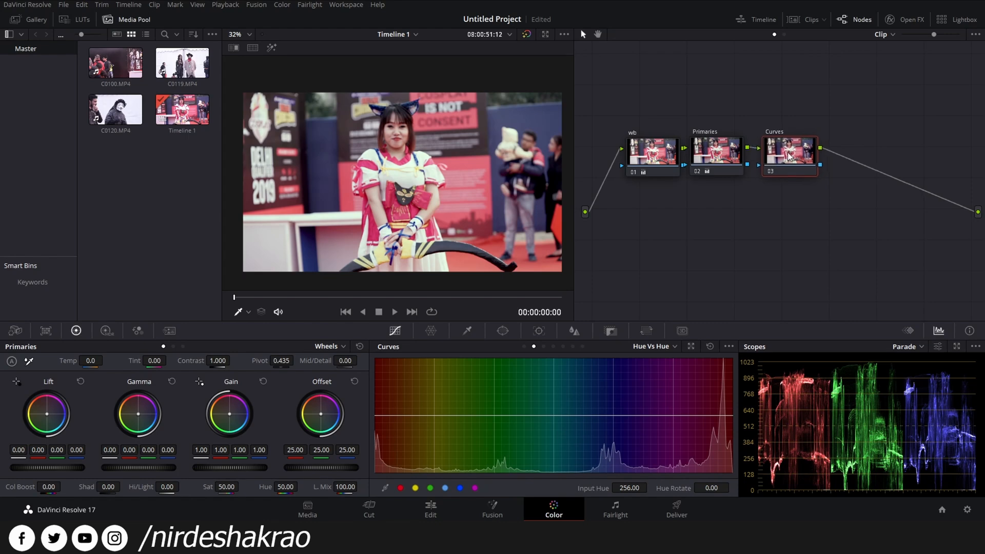
Step: Shape the Custom curve on the Curves node into an S by raising the highlights and lowering the shadows
{"action": "left_click", "coordinate": [524, 346]}
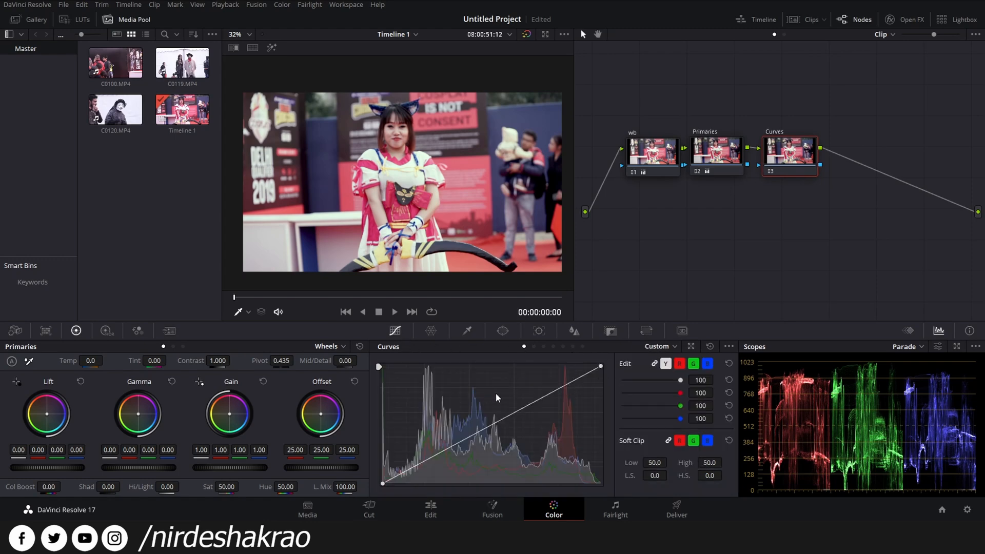
{"action": "left_click_drag", "start_coordinate": [529, 403], "coordinate": [527, 386]}
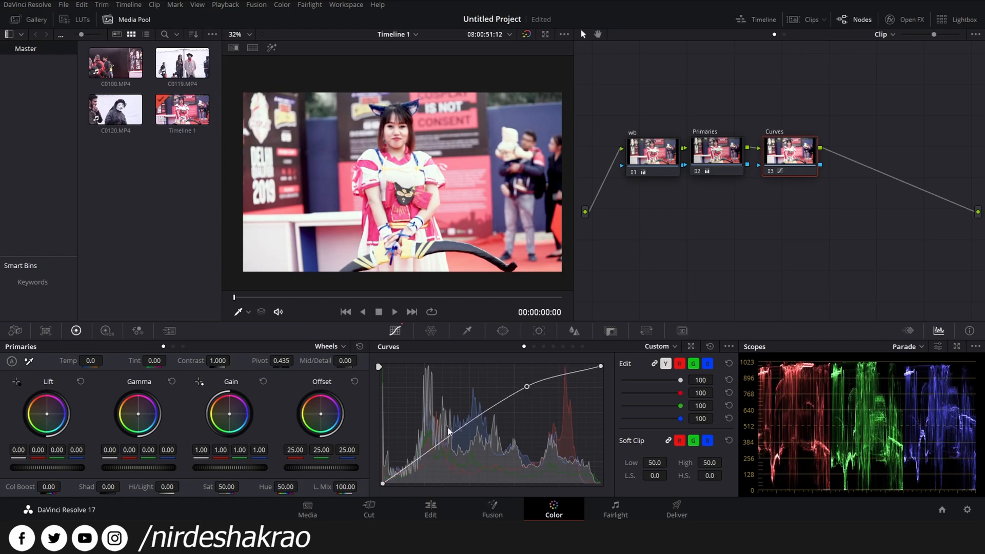
{"action": "left_click", "coordinate": [453, 446]}
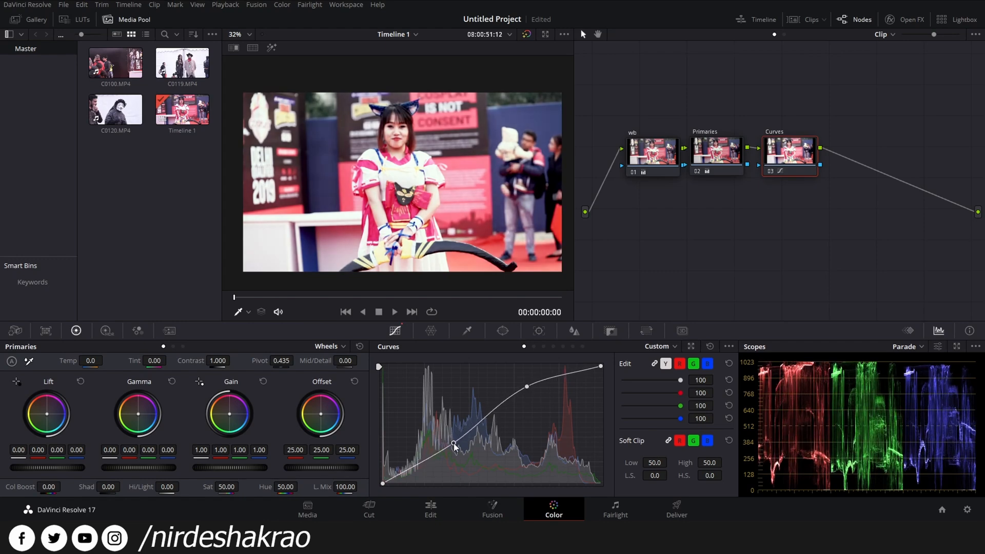
Step: Shift the reds toward purple on the Hue Vs Hue curve, with a control point at input hue 230.76 and hue rotate -0.80
{"action": "left_click", "coordinate": [533, 347]}
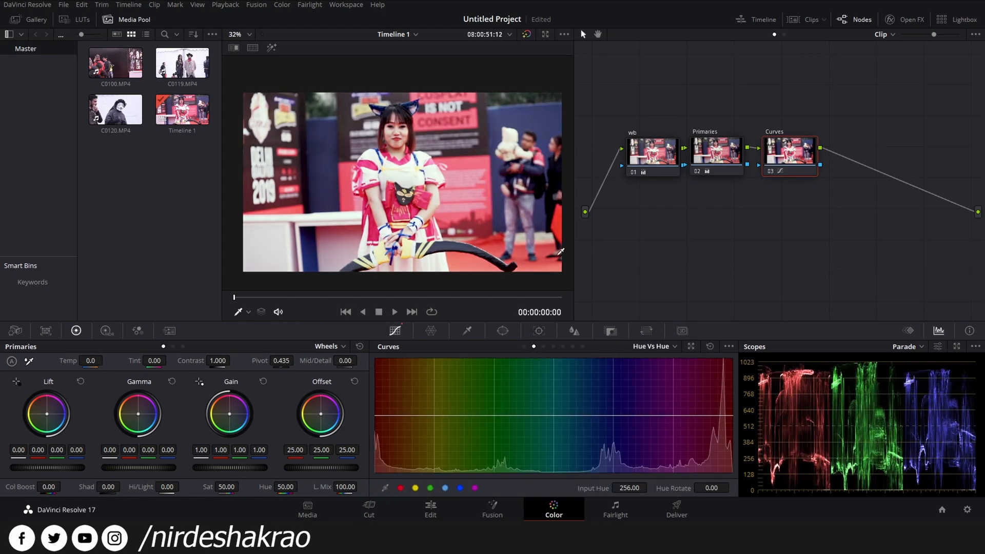
{"action": "left_click", "coordinate": [729, 416]}
{"action": "left_click_drag", "start_coordinate": [729, 417], "coordinate": [708, 417]}
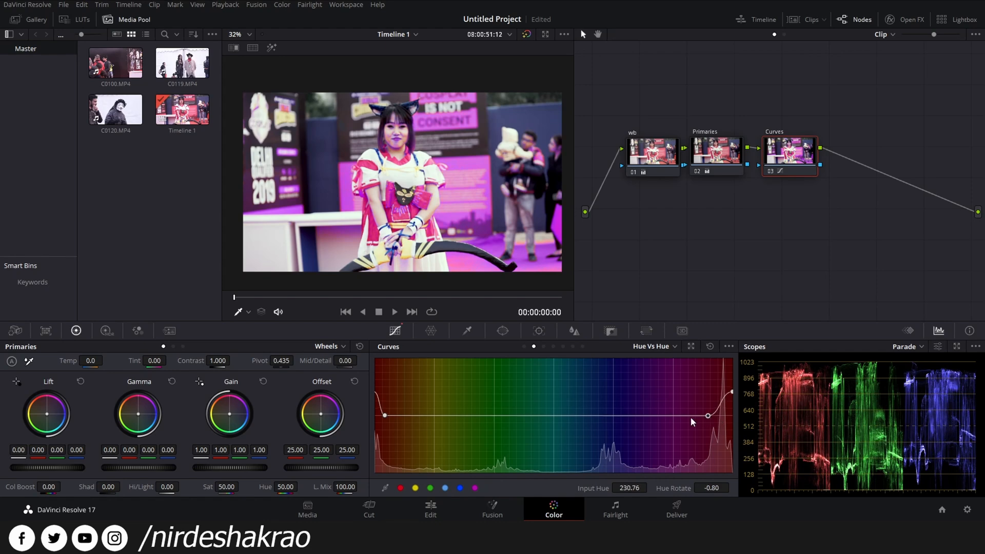
Step: Move the warm-side control point on the Hue Vs Hue curve to input hue 288.45, hue rotate 2.40, keeping the Curves node selected
{"action": "left_click_drag", "start_coordinate": [381, 416], "coordinate": [405, 416]}
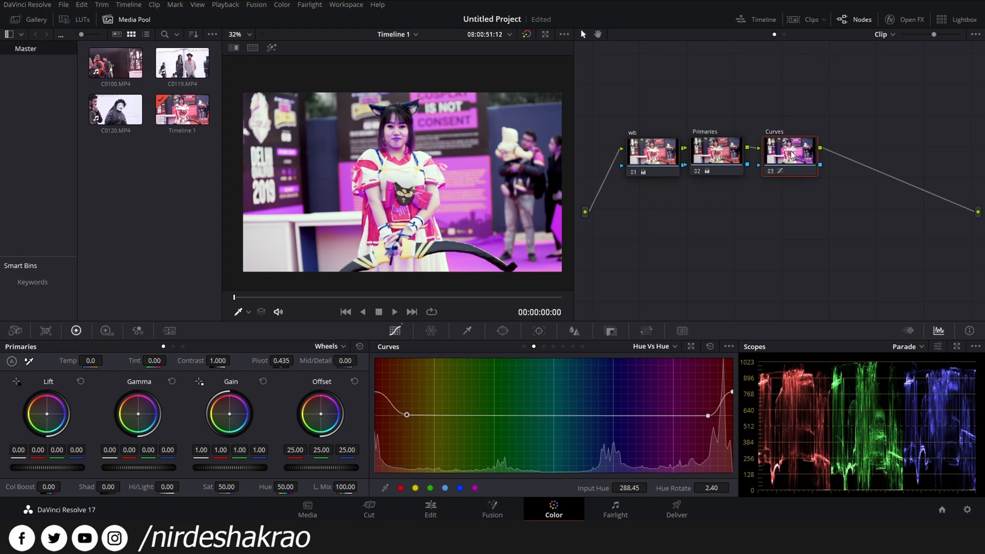
{"action": "left_click", "coordinate": [724, 154]}
{"action": "left_click", "coordinate": [806, 153]}
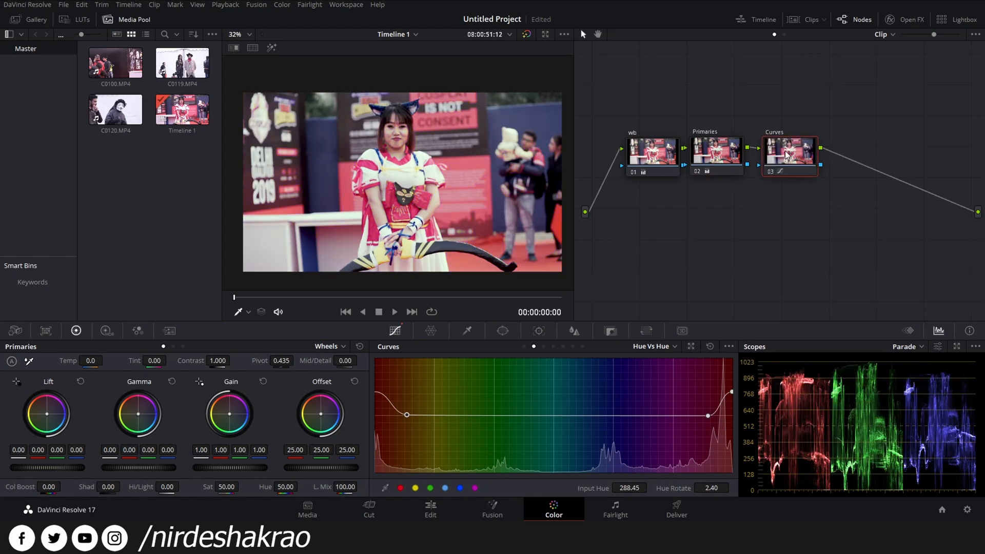
Step: Select the wb node and switch all nodes off and on to compare the original and graded image, ending on the Curves node
{"action": "left_click", "coordinate": [731, 155]}
{"action": "left_click", "coordinate": [654, 154]}
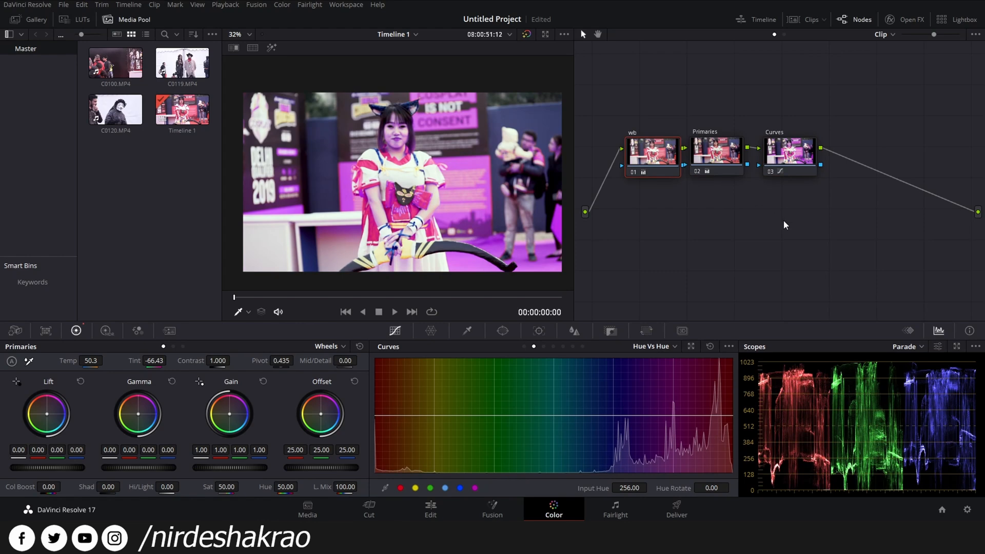
{"action": "key", "text": "alt+d"}
{"action": "key", "text": "alt+d"}
{"action": "key", "text": "alt+d"}
{"action": "key", "text": "alt+d"}
{"action": "left_click", "coordinate": [791, 154]}
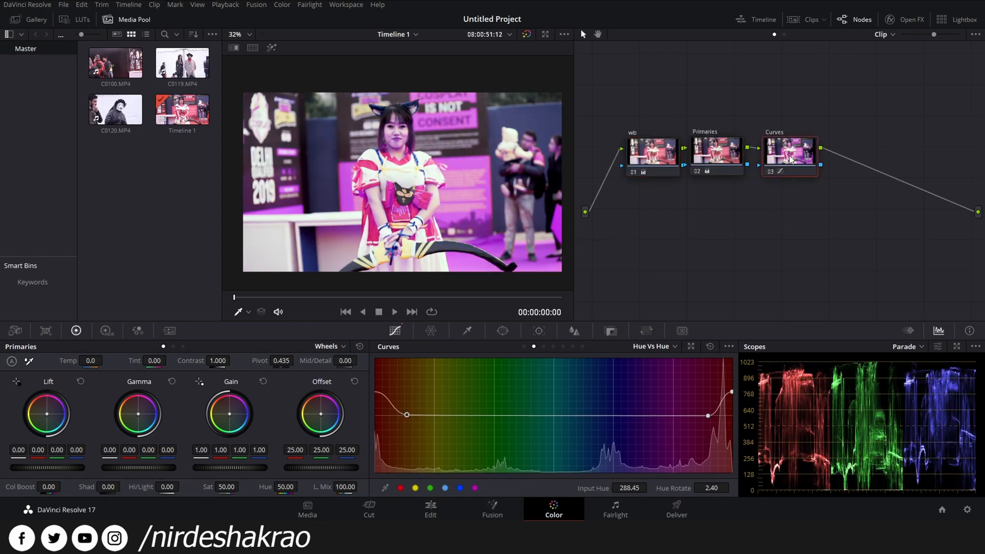
Step: Move the wb, Primaries and Curves nodes around the node graph and bring them back roughly into a row
{"action": "left_click_drag", "start_coordinate": [679, 156], "coordinate": [713, 158]}
{"action": "left_click", "coordinate": [718, 160]}
{"action": "mouse_move", "coordinate": [802, 159]}
{"action": "left_mouse_down"}
{"action": "mouse_move", "coordinate": [793, 159]}
{"action": "mouse_move", "coordinate": [804, 159]}
{"action": "left_mouse_up"}
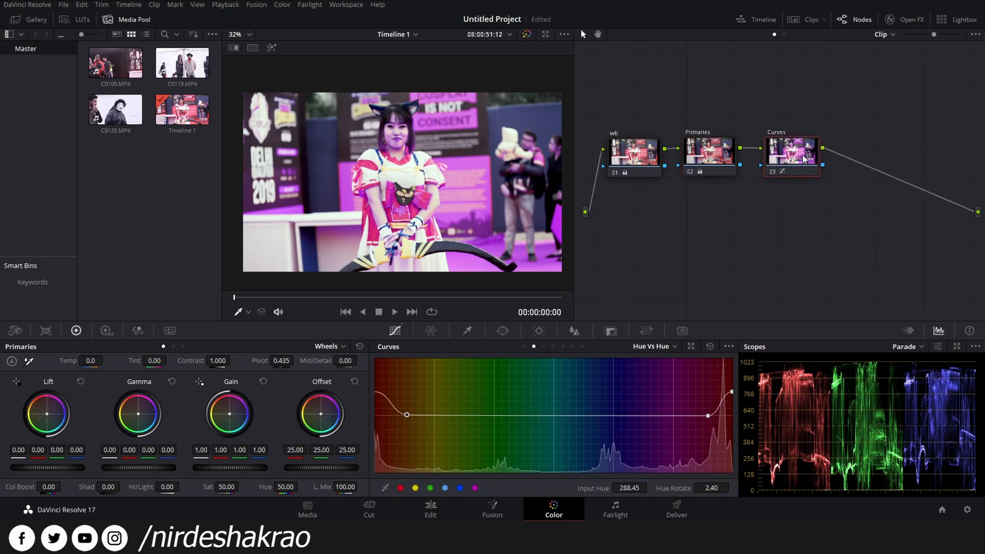
{"action": "left_click", "coordinate": [640, 153]}
{"action": "left_click_drag", "start_coordinate": [640, 152], "coordinate": [642, 145]}
{"action": "left_click_drag", "start_coordinate": [698, 159], "coordinate": [717, 151]}
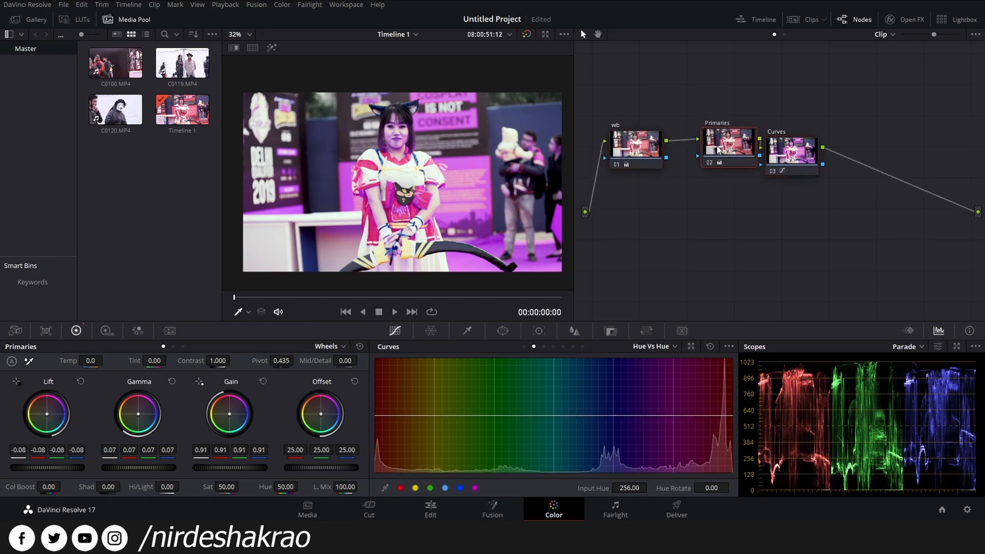
{"action": "left_click_drag", "start_coordinate": [794, 157], "coordinate": [824, 148]}
{"action": "left_click_drag", "start_coordinate": [630, 150], "coordinate": [636, 182]}
{"action": "left_click_drag", "start_coordinate": [750, 145], "coordinate": [747, 169]}
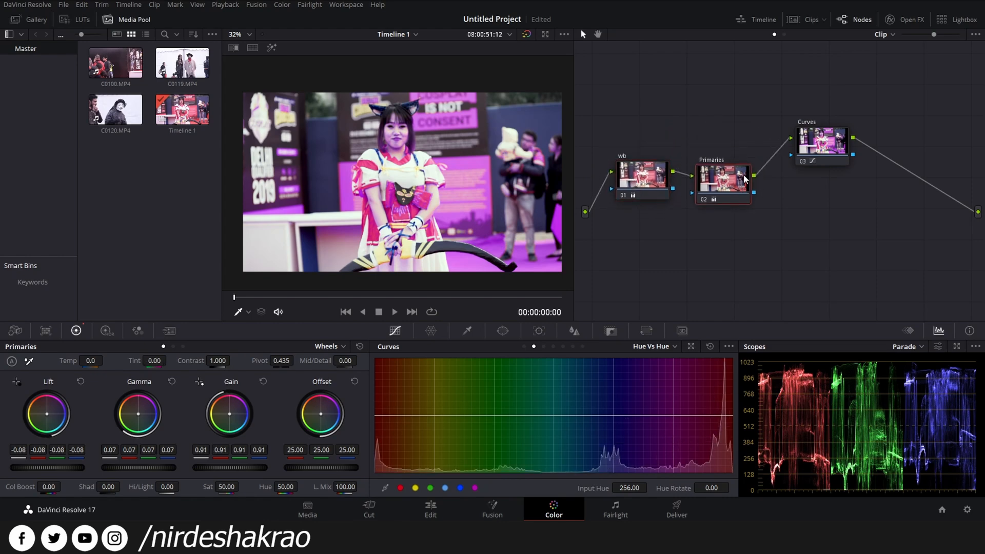
{"action": "left_click_drag", "start_coordinate": [824, 142], "coordinate": [817, 170]}
Step: Select the wb and Primaries nodes in turn to compare their settings, and nudge all three nodes slightly
{"action": "left_click", "coordinate": [654, 172]}
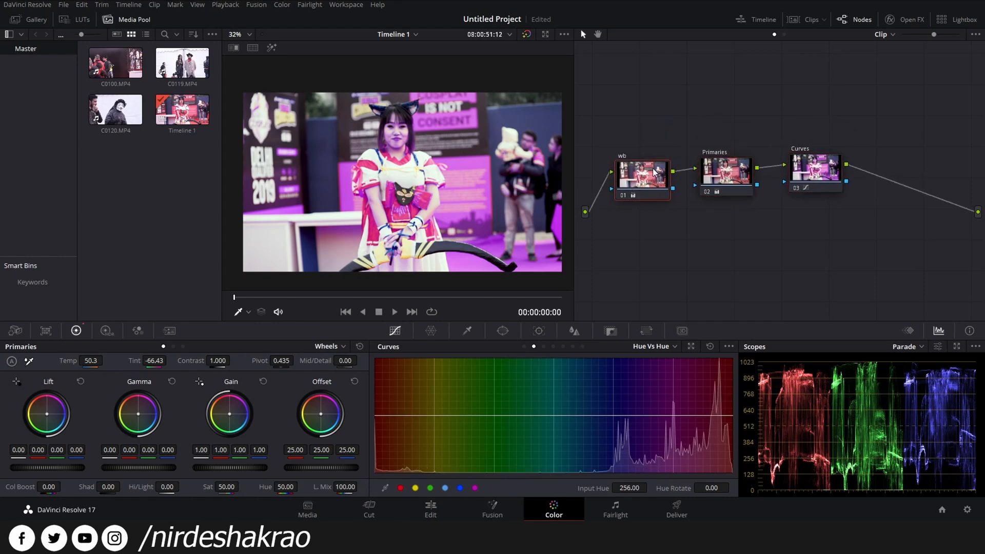
{"action": "left_click", "coordinate": [710, 171]}
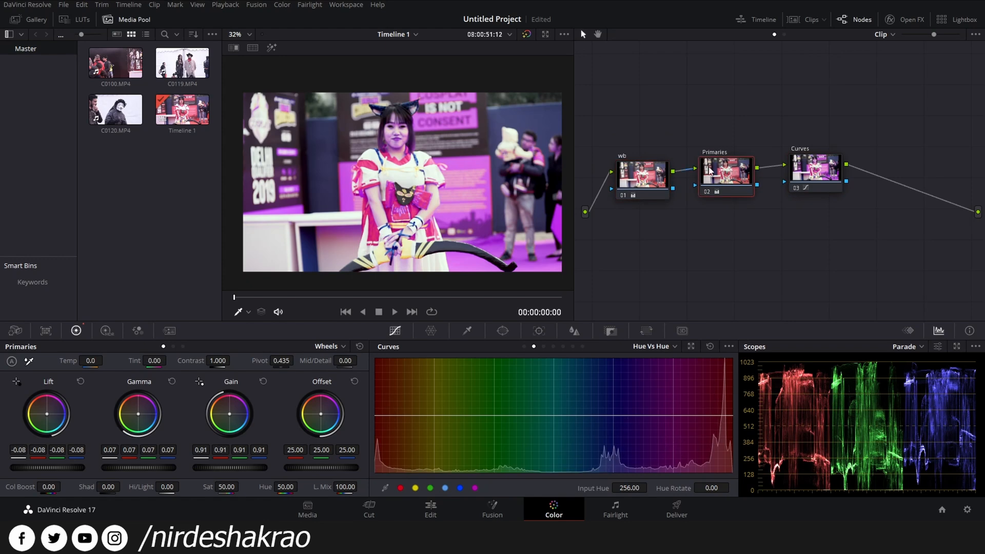
{"action": "left_click", "coordinate": [648, 178]}
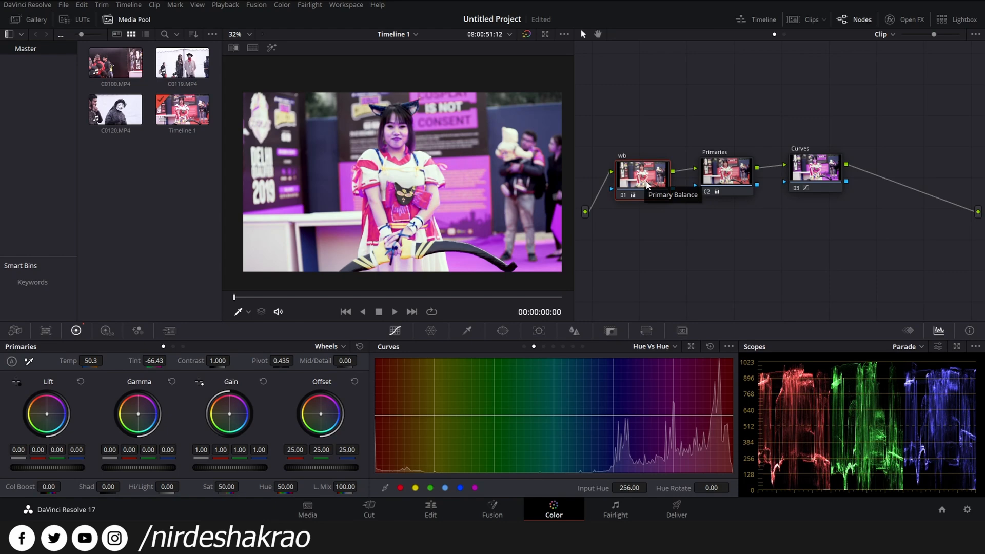
{"action": "left_click_drag", "start_coordinate": [645, 182], "coordinate": [647, 177]}
{"action": "left_click_drag", "start_coordinate": [727, 178], "coordinate": [735, 175]}
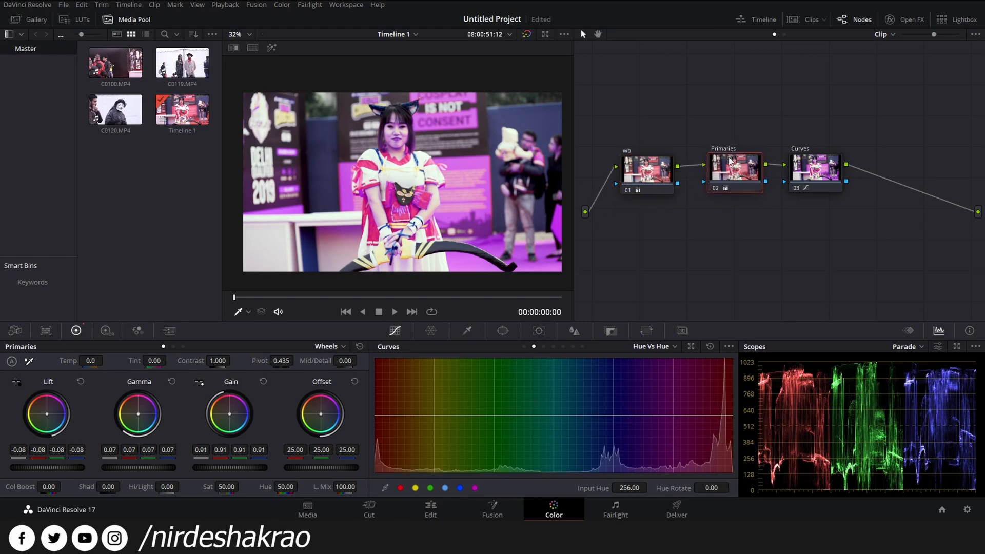
{"action": "left_click_drag", "start_coordinate": [821, 179], "coordinate": [830, 175]}
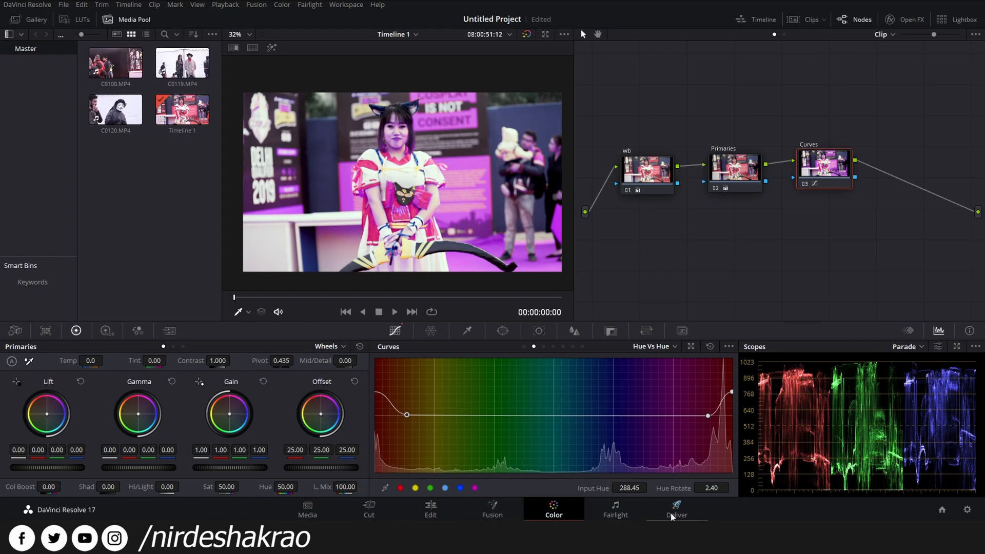
Step: Reposition the wb, Primaries and Curves nodes into a compact, evenly spaced row
{"action": "left_click_drag", "start_coordinate": [649, 169], "coordinate": [668, 162]}
{"action": "left_click", "coordinate": [726, 161]}
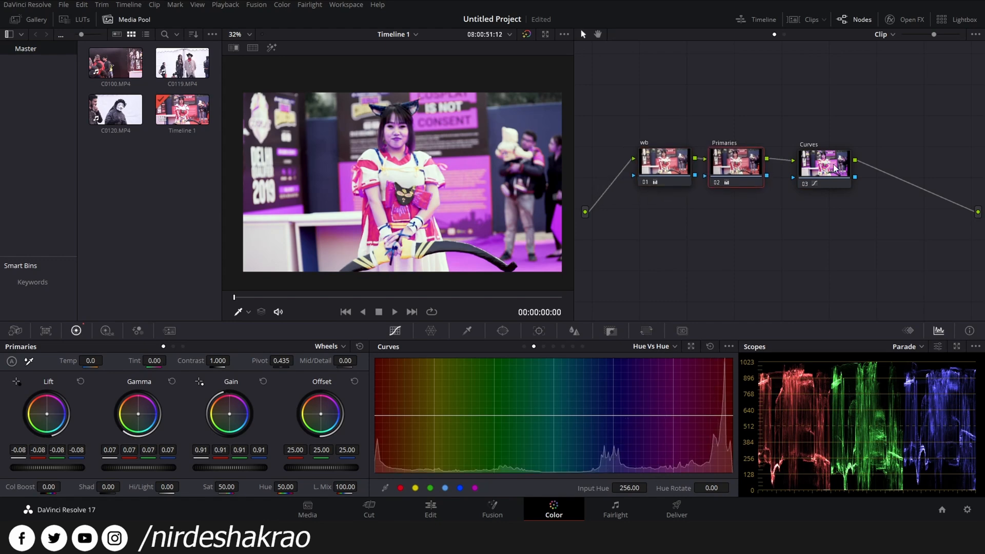
{"action": "left_click_drag", "start_coordinate": [835, 169], "coordinate": [827, 169]}
{"action": "left_click_drag", "start_coordinate": [668, 165], "coordinate": [651, 167]}
{"action": "left_click_drag", "start_coordinate": [739, 165], "coordinate": [730, 164]}
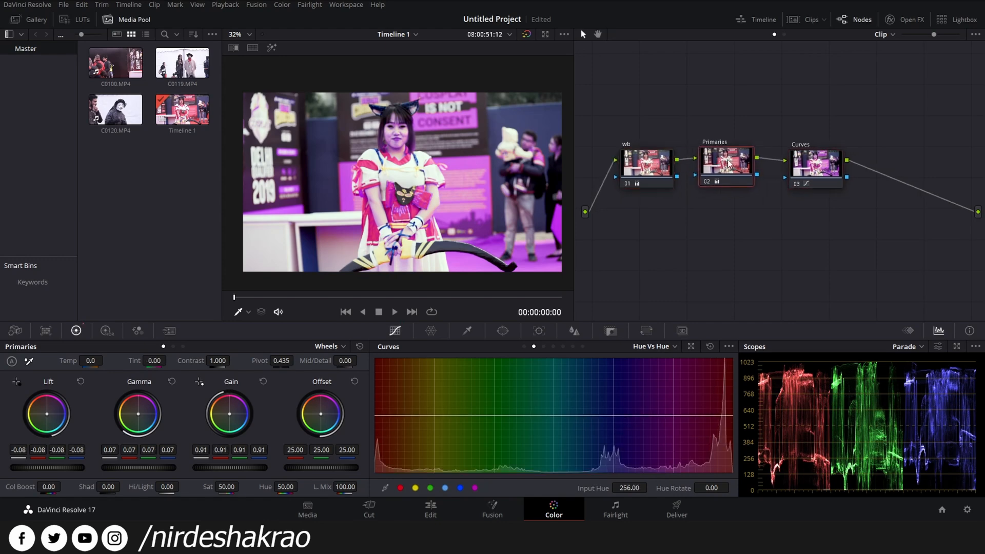
{"action": "left_click_drag", "start_coordinate": [821, 169], "coordinate": [821, 167]}
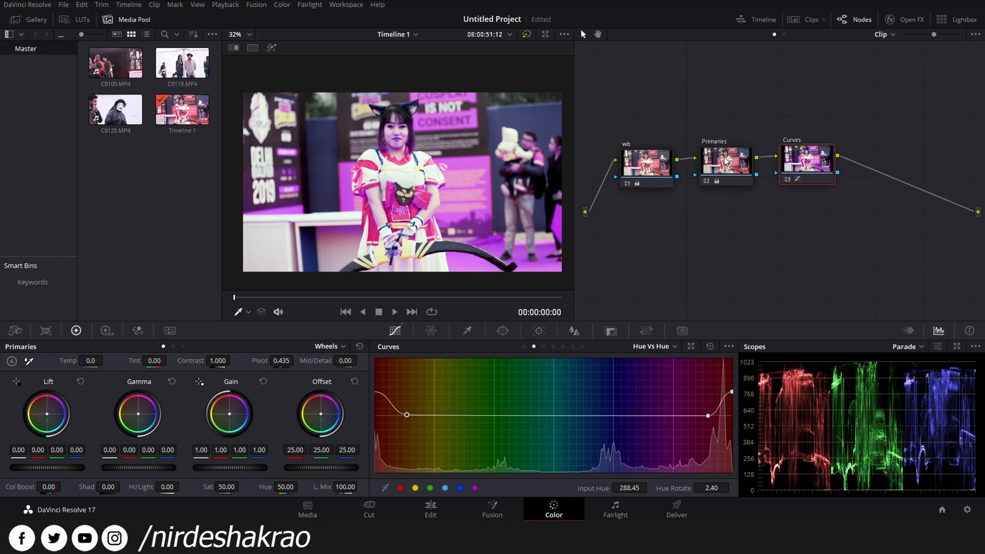
Step: View the graded first clip on the Edit and Cut pages, and return to the Edit page
{"action": "left_click", "coordinate": [434, 512]}
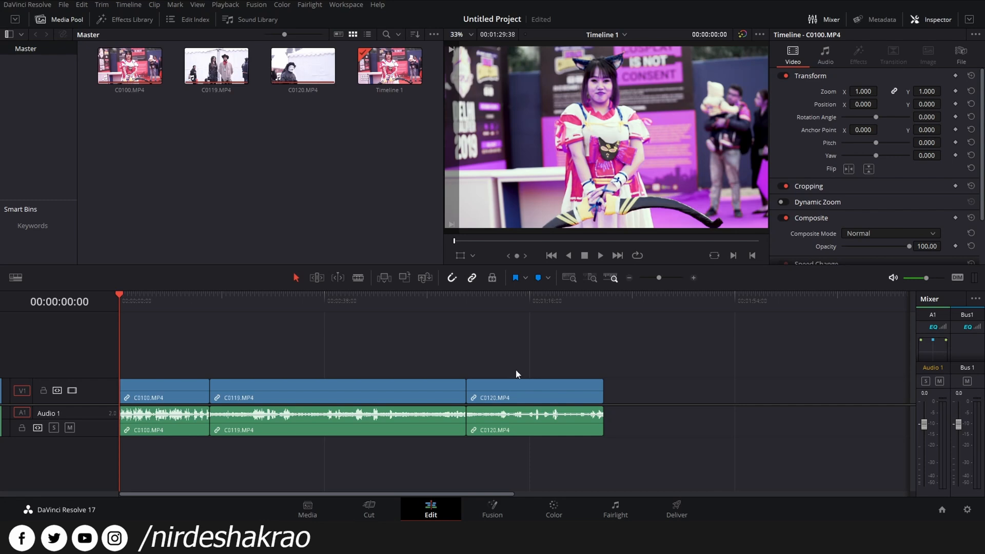
{"action": "left_click", "coordinate": [372, 510]}
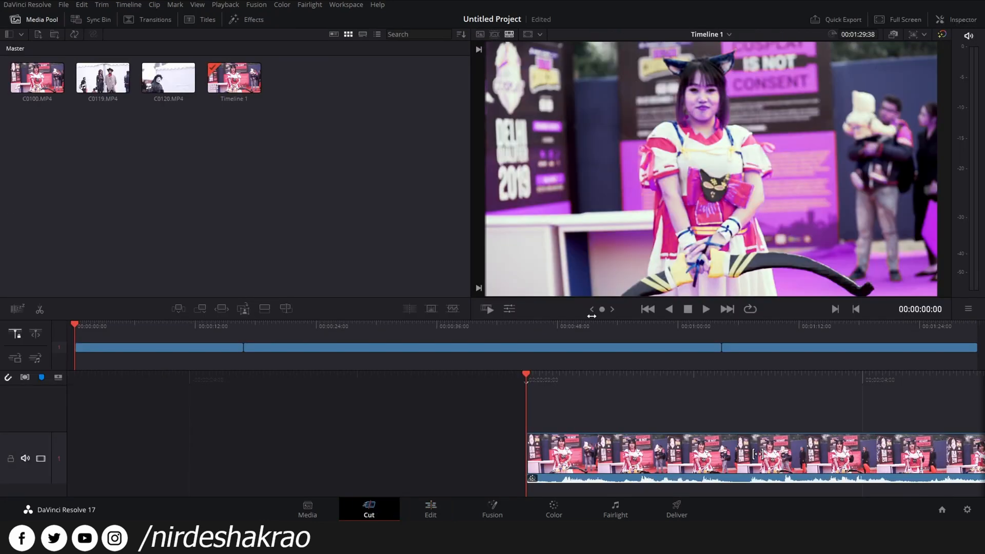
{"action": "left_click", "coordinate": [433, 509]}
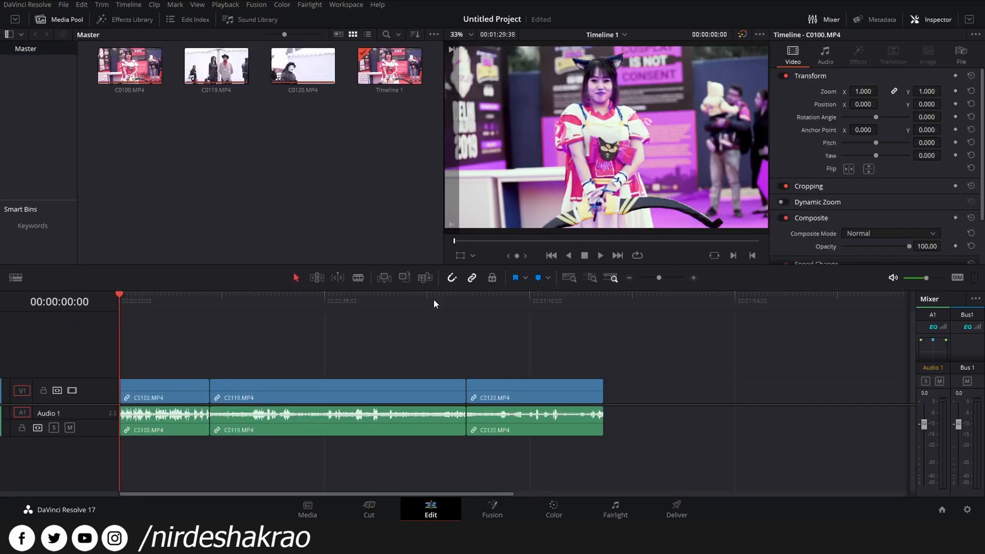
Step: Toggle Bypass Color Grades and Fusion Effects on the Edit page to compare the first clip without and with its grade
{"action": "left_click_drag", "start_coordinate": [128, 300], "coordinate": [124, 297]}
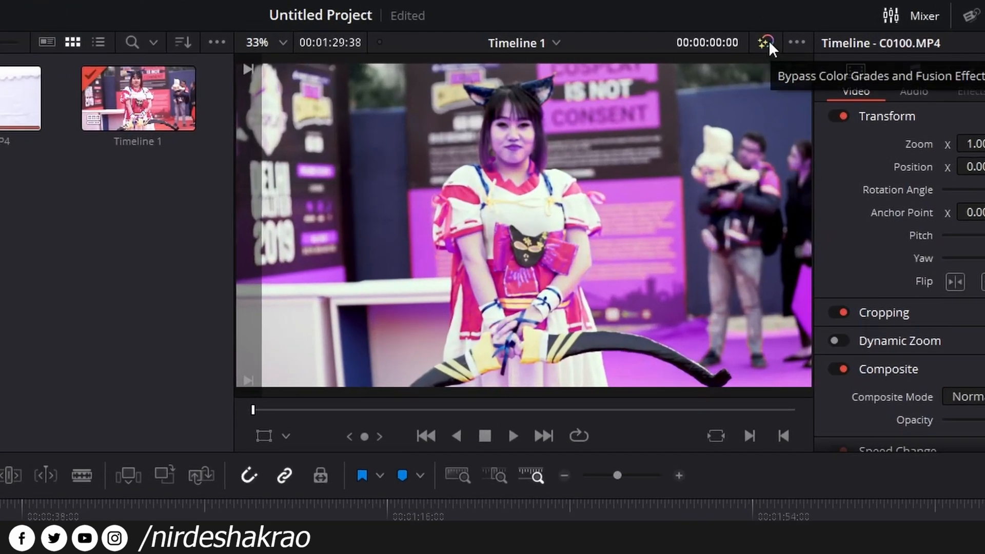
{"action": "left_click", "coordinate": [768, 36]}
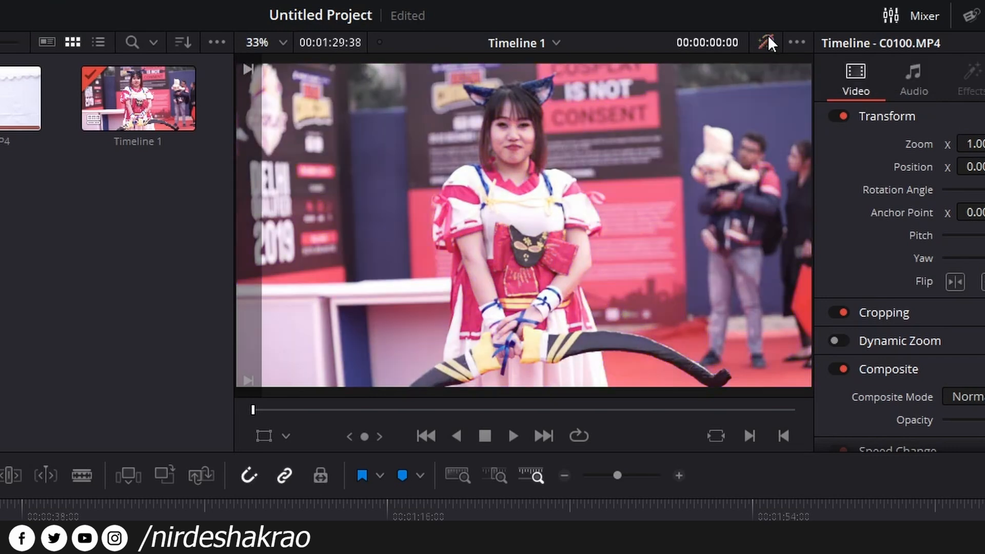
{"action": "left_click", "coordinate": [768, 35]}
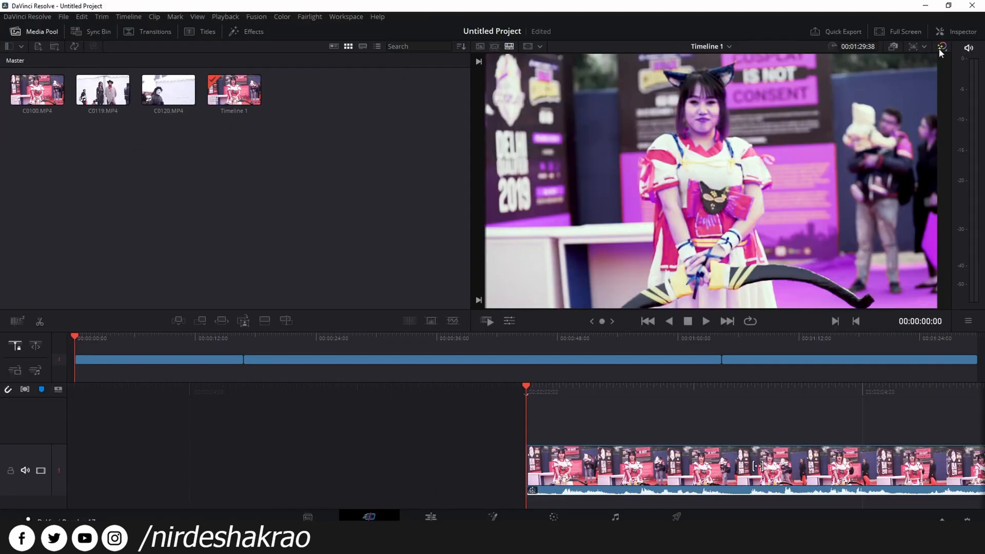
Step: Bypass the color grades on the Cut page, return to the Color page, and toggle the bypass there until the grade is active
{"action": "left_click", "coordinate": [943, 47]}
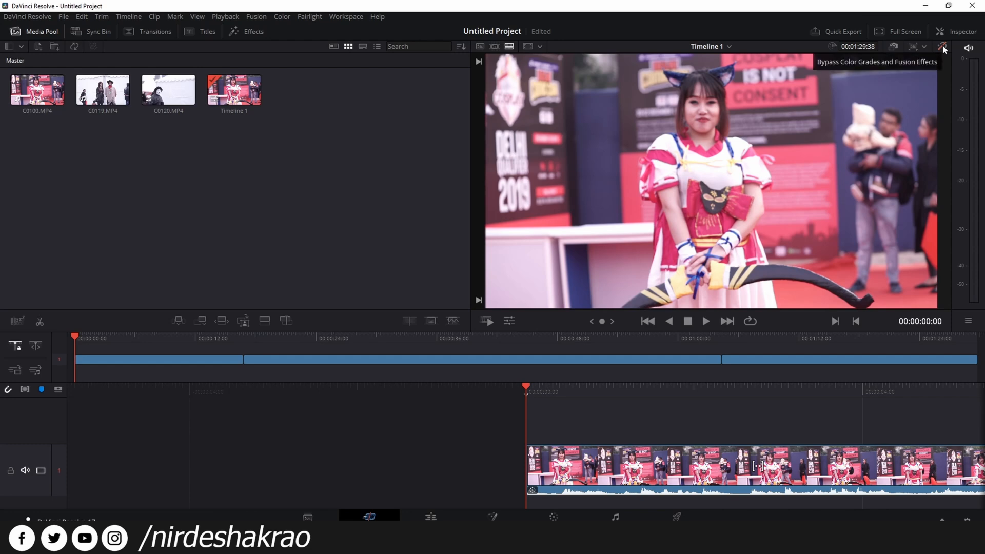
{"action": "left_click", "coordinate": [554, 517]}
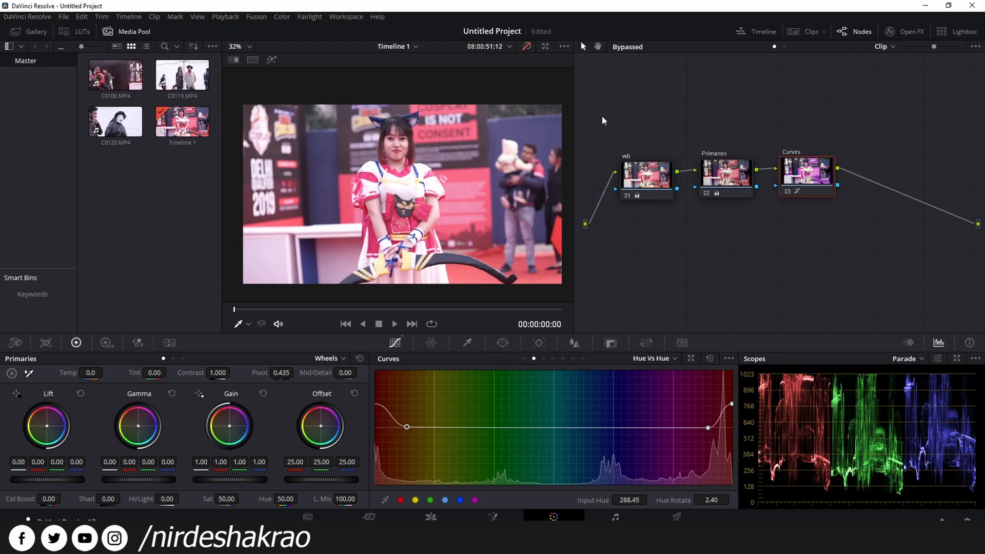
{"action": "left_click_drag", "start_coordinate": [811, 155], "coordinate": [624, 241]}
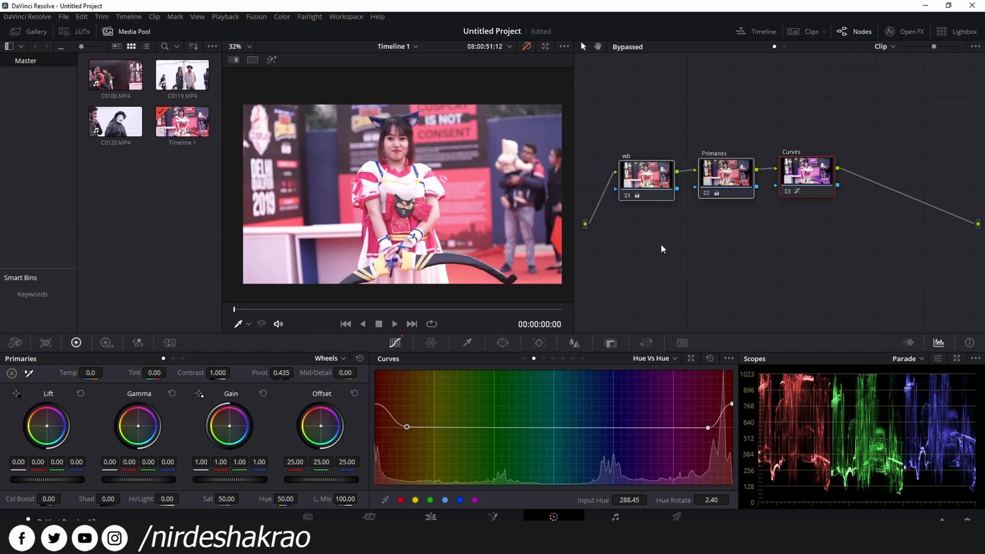
{"action": "left_click", "coordinate": [526, 46]}
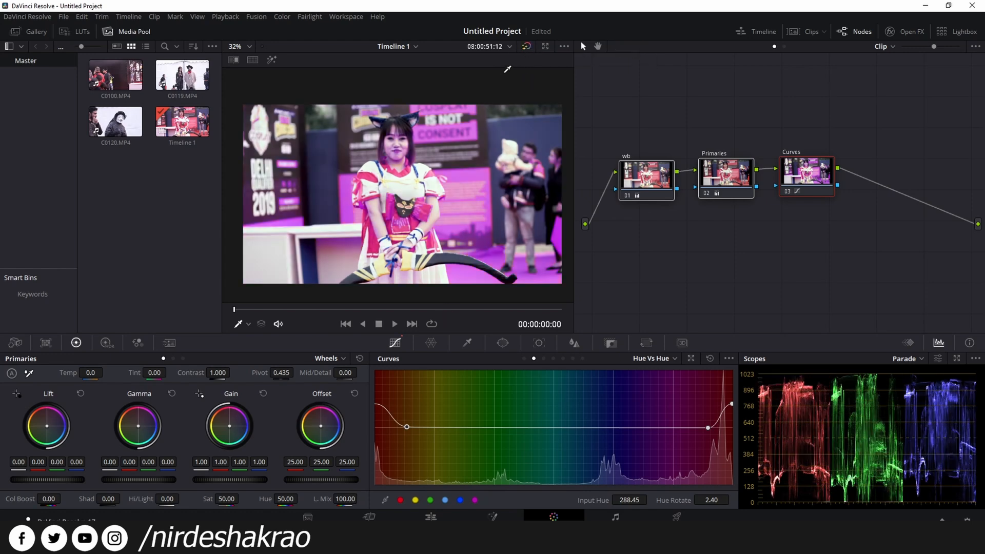
{"action": "left_click", "coordinate": [527, 47]}
{"action": "left_click", "coordinate": [527, 48]}
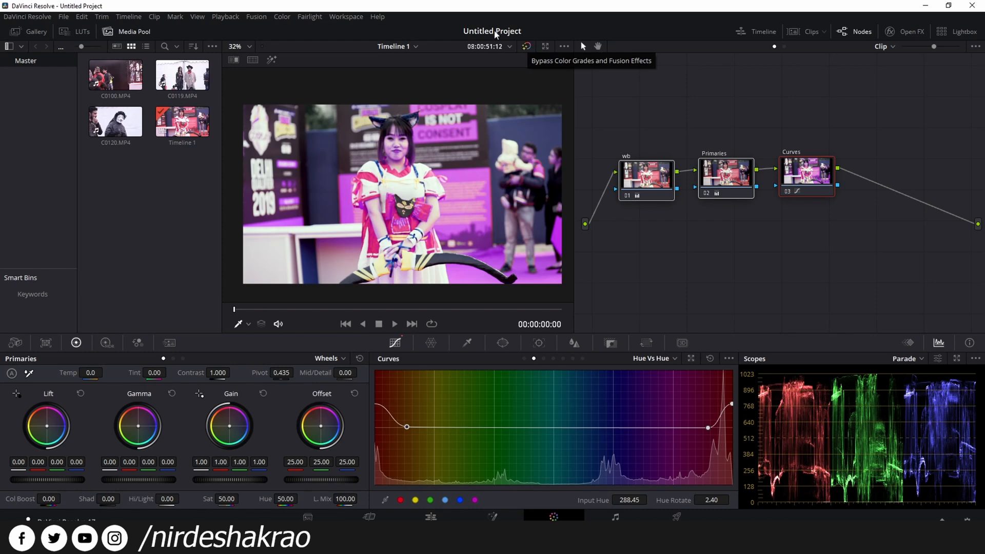
Step: Switch the Primaries controls from Wheels to Bars and lower the Curves node's luminance Lift to -0.05
{"action": "left_click", "coordinate": [173, 359]}
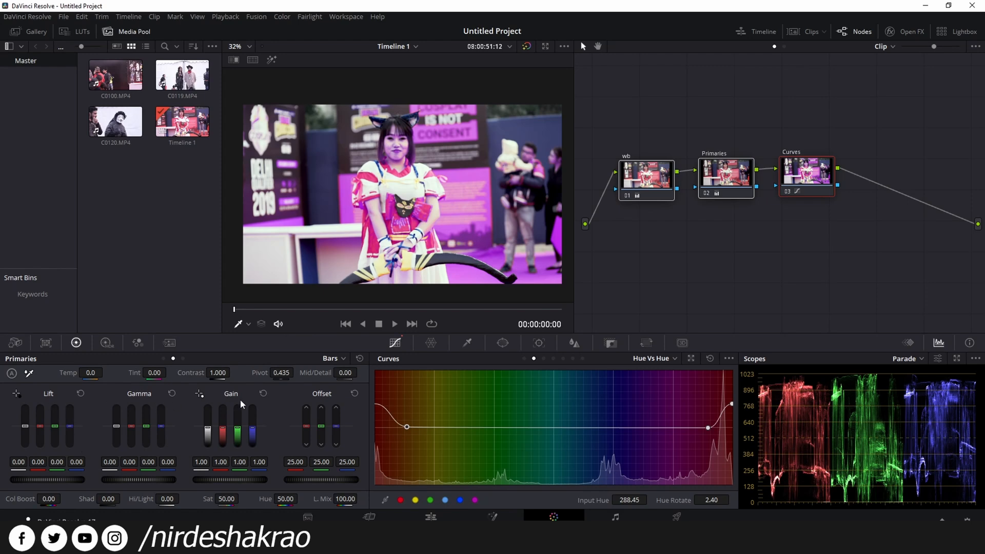
{"action": "left_click", "coordinate": [163, 359]}
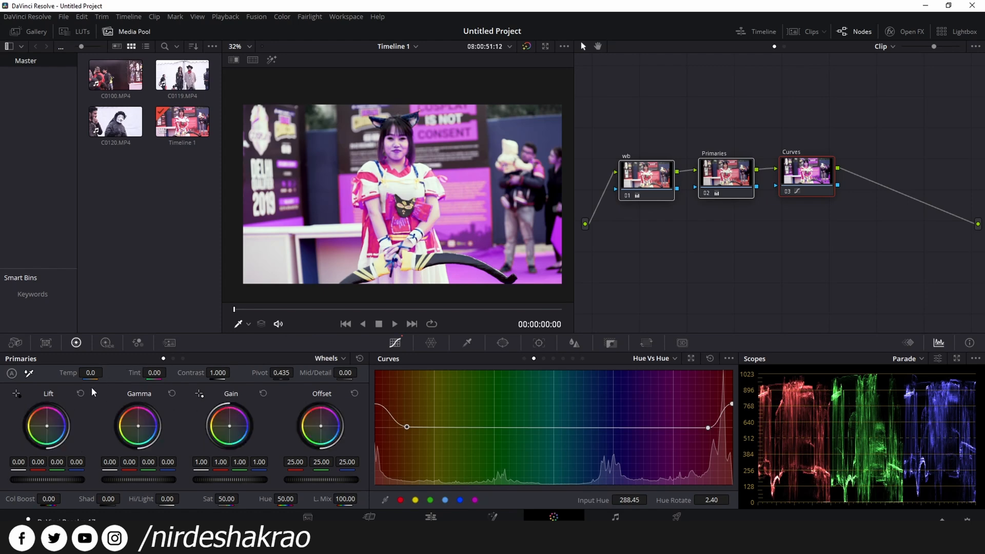
{"action": "left_click", "coordinate": [174, 358]}
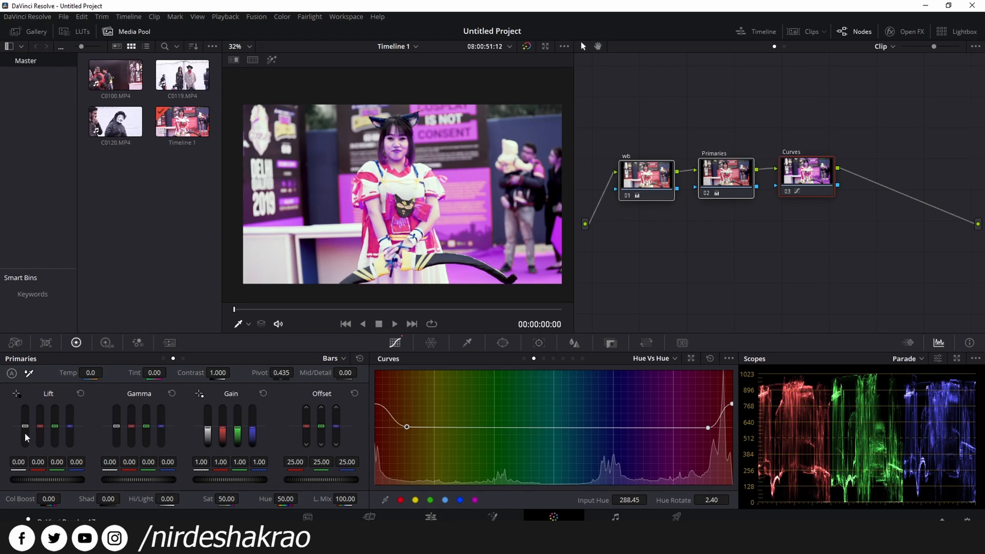
{"action": "left_click_drag", "start_coordinate": [26, 438], "coordinate": [26, 440]}
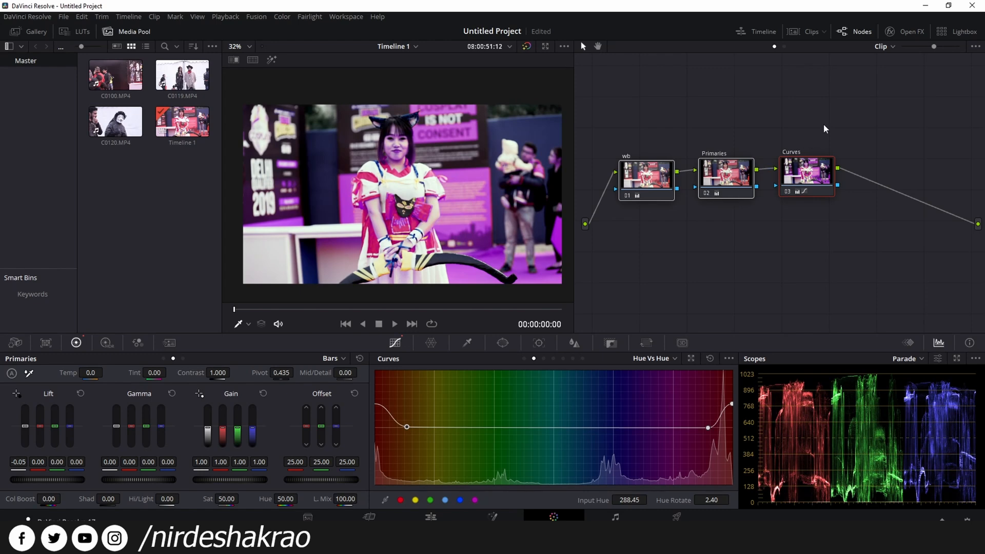
Step: Delete the Primaries and Curves nodes, reset the wb node's grade, and move that node up and further along the graph
{"action": "key", "text": "Delete"}
{"action": "right_click", "coordinate": [640, 176]}
{"action": "left_click", "coordinate": [657, 186]}
{"action": "left_click_drag", "start_coordinate": [657, 181], "coordinate": [704, 154]}
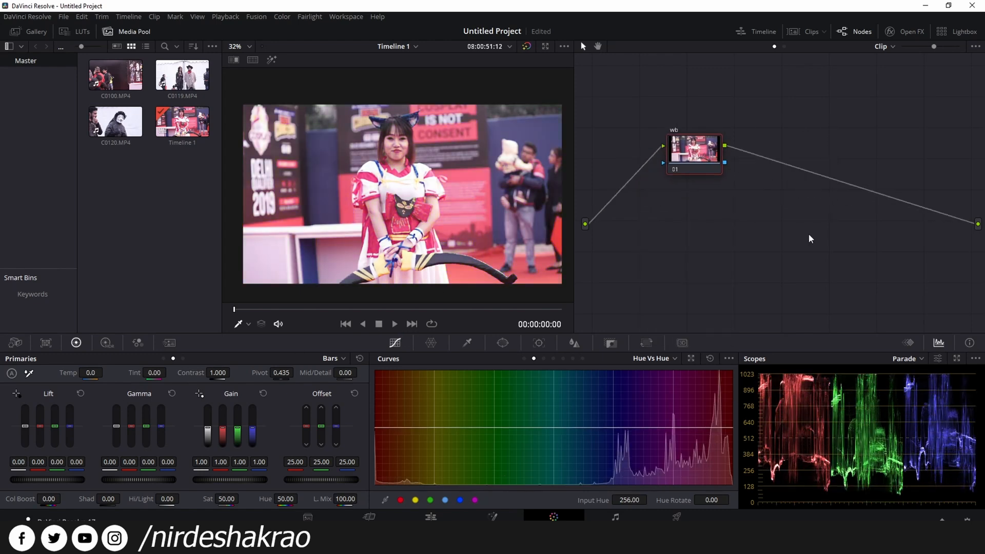
Step: Try the wb node's luminance Lift bar at -0.05 and 0.05 while checking the parade scope, and reset Lift
{"action": "left_click_drag", "start_coordinate": [26, 431], "coordinate": [27, 435]}
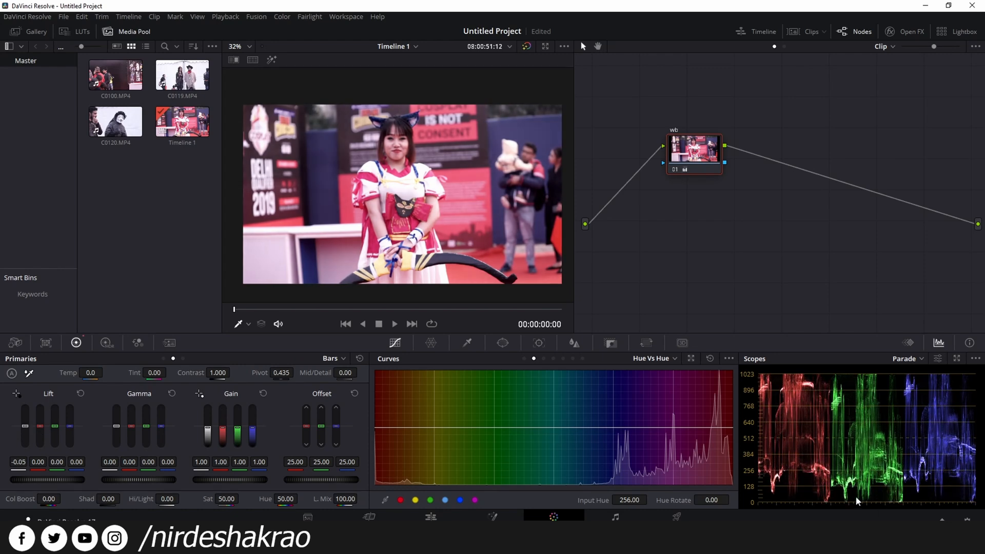
{"action": "scroll", "coordinate": [856, 500], "scroll_direction": "down", "scroll_amount": 4}
{"action": "scroll", "coordinate": [859, 492], "scroll_direction": "up", "scroll_amount": 5}
{"action": "scroll", "coordinate": [859, 493], "scroll_direction": "down", "scroll_amount": 2}
{"action": "left_click_drag", "start_coordinate": [27, 434], "coordinate": [27, 432]}
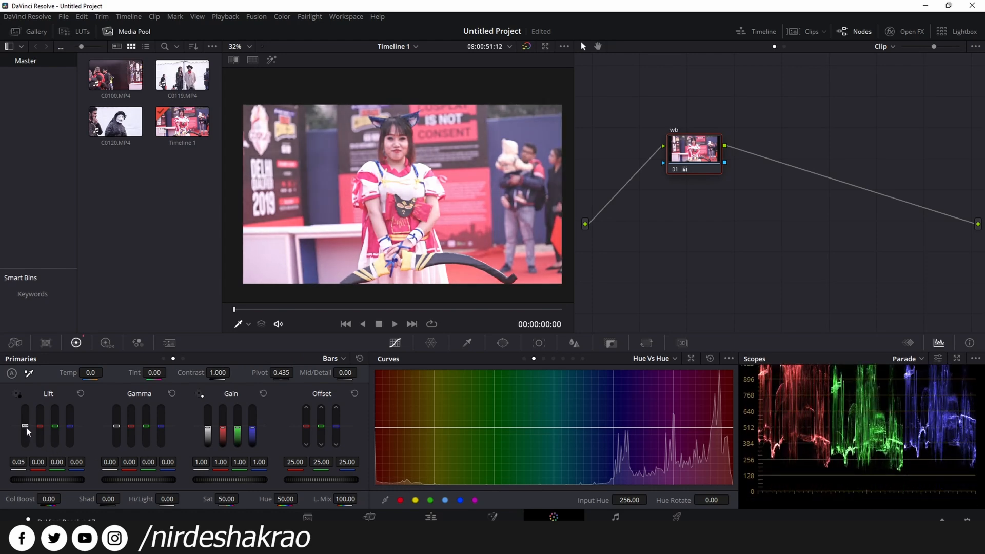
{"action": "left_click", "coordinate": [80, 394]}
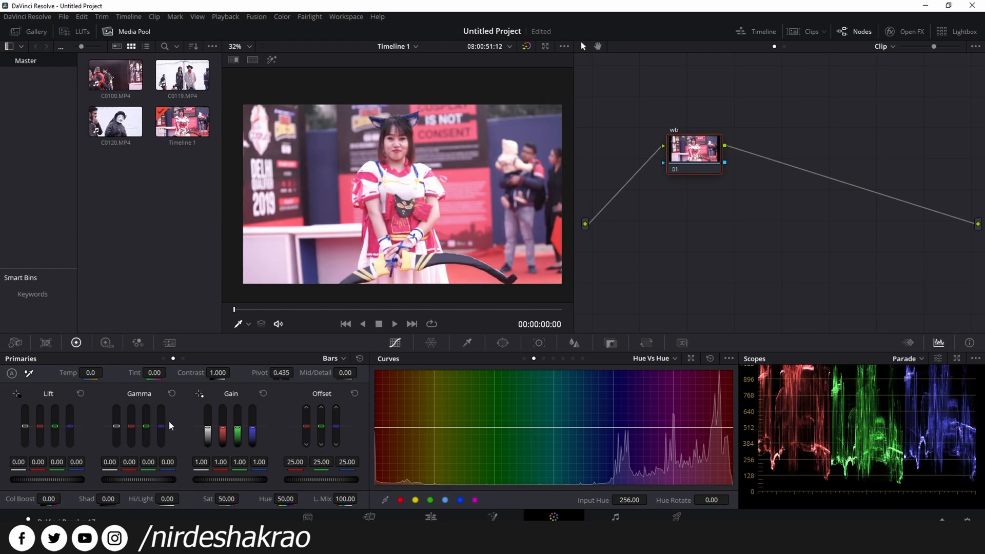
Step: Try moving the luminance bars of Gamma and Gain on the wb node, resetting each one
{"action": "left_click_drag", "start_coordinate": [119, 437], "coordinate": [118, 442]}
{"action": "left_click", "coordinate": [172, 394]}
{"action": "mouse_move", "coordinate": [210, 433]}
{"action": "left_mouse_down"}
{"action": "mouse_move", "coordinate": [210, 424]}
{"action": "mouse_move", "coordinate": [210, 442]}
{"action": "left_mouse_up"}
{"action": "left_click", "coordinate": [264, 394]}
Step: Adjust the wb node's Lift color bars to red -0.08, green 0.14 and blue 0.17
{"action": "mouse_move", "coordinate": [42, 437]}
{"action": "left_mouse_down"}
{"action": "mouse_move", "coordinate": [74, 437]}
{"action": "mouse_move", "coordinate": [40, 438]}
{"action": "left_mouse_up"}
{"action": "left_click", "coordinate": [80, 395]}
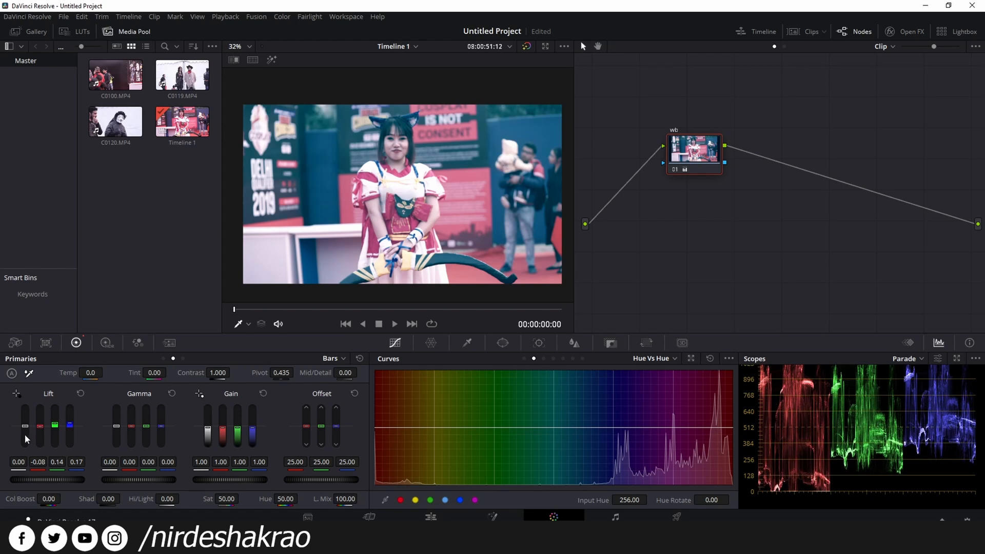
Step: Lower the wb node's Lift luminance bar to -0.09 and compare the image with the node disabled and enabled
{"action": "left_click_drag", "start_coordinate": [26, 439], "coordinate": [25, 439]}
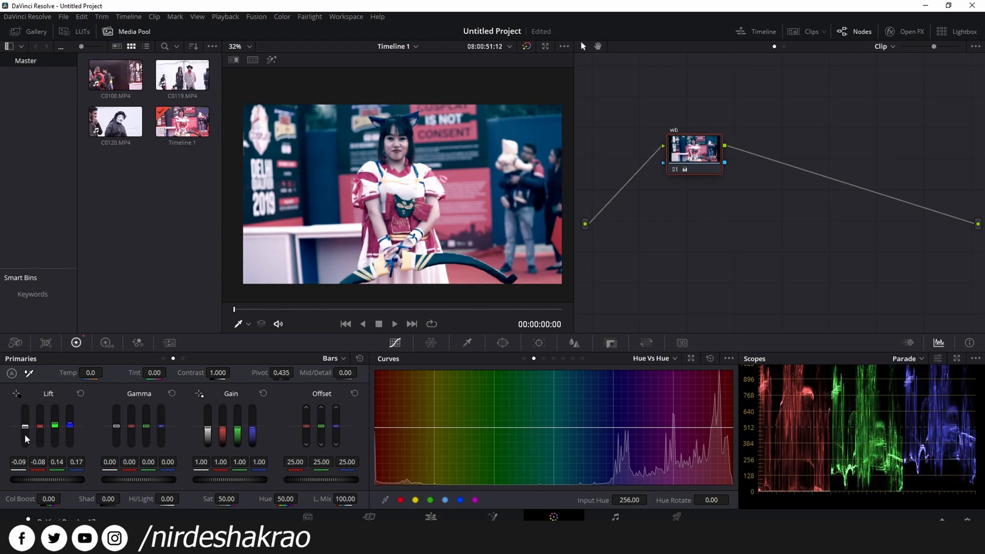
{"action": "key", "text": "ctrl+d"}
{"action": "key", "text": "ctrl+d"}
{"action": "key", "text": "ctrl+d"}
{"action": "key", "text": "ctrl+d"}
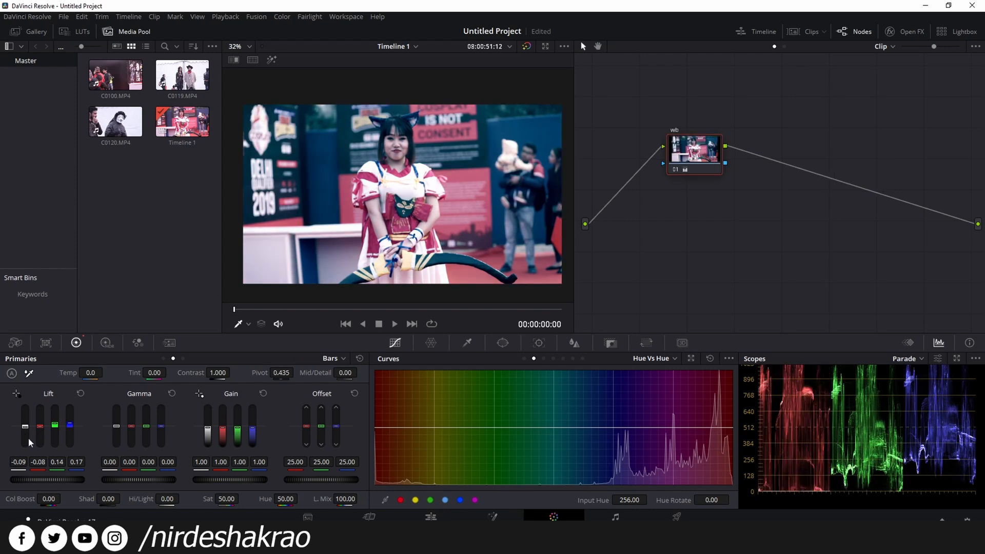
{"action": "key", "text": "ctrl+d"}
{"action": "key", "text": "ctrl+d"}
{"action": "key", "text": "ctrl+d"}
{"action": "key", "text": "ctrl+d"}
Step: Try the wb node's red Gain bar at 1.09, 1.54 and 1.28 while watching the parade scope
{"action": "left_click_drag", "start_coordinate": [224, 439], "coordinate": [224, 439]}
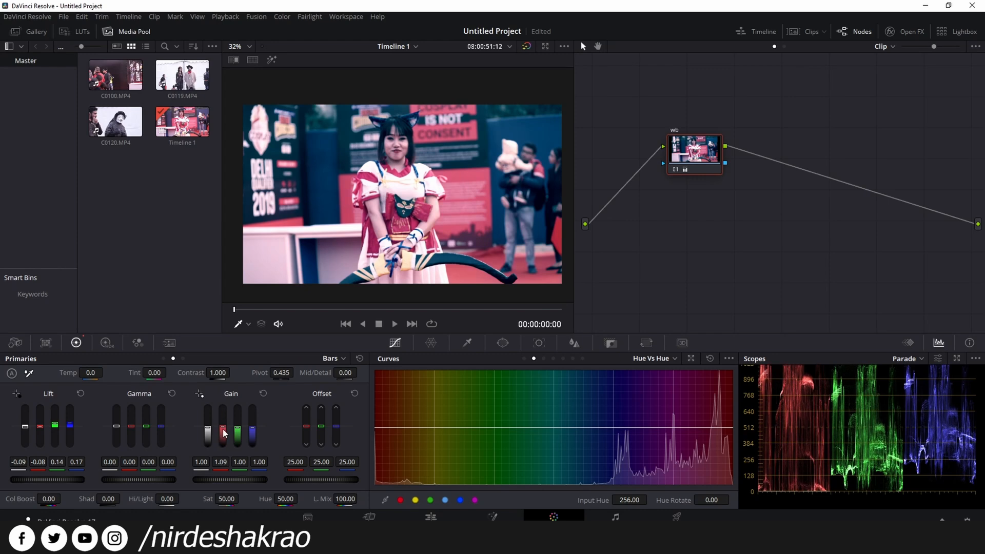
{"action": "left_click_drag", "start_coordinate": [224, 434], "coordinate": [224, 426]}
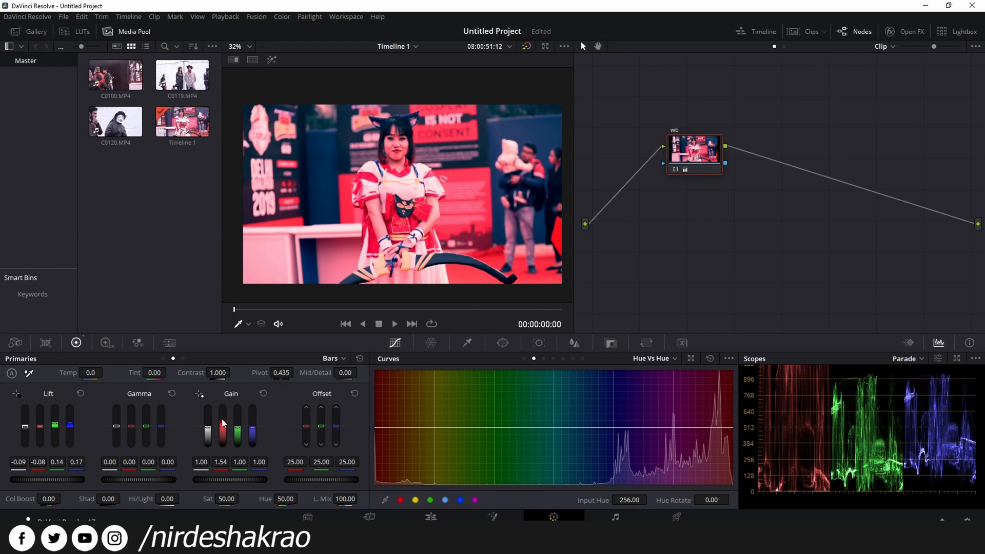
{"action": "left_click", "coordinate": [226, 443]}
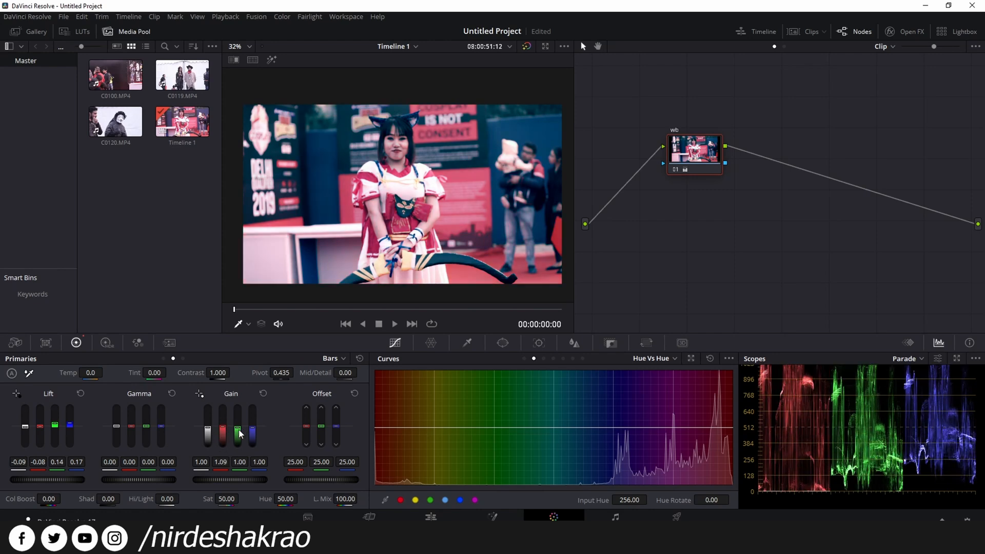
{"action": "key", "text": "ctrl+s"}
{"action": "left_click", "coordinate": [224, 433]}
{"action": "left_click_drag", "start_coordinate": [222, 429], "coordinate": [224, 433]}
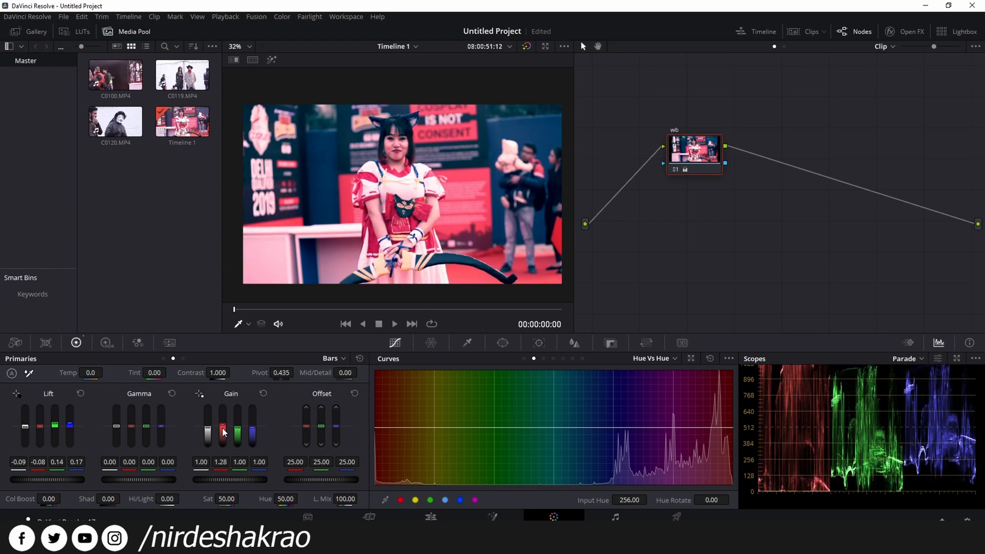
Step: Enter 2 for the wb node's red Gain, nudge it to 2.09, and reset that channel
{"action": "left_click_drag", "start_coordinate": [217, 458], "coordinate": [246, 458]}
{"action": "left_click", "coordinate": [221, 462]}
{"action": "type", "text": "2"}
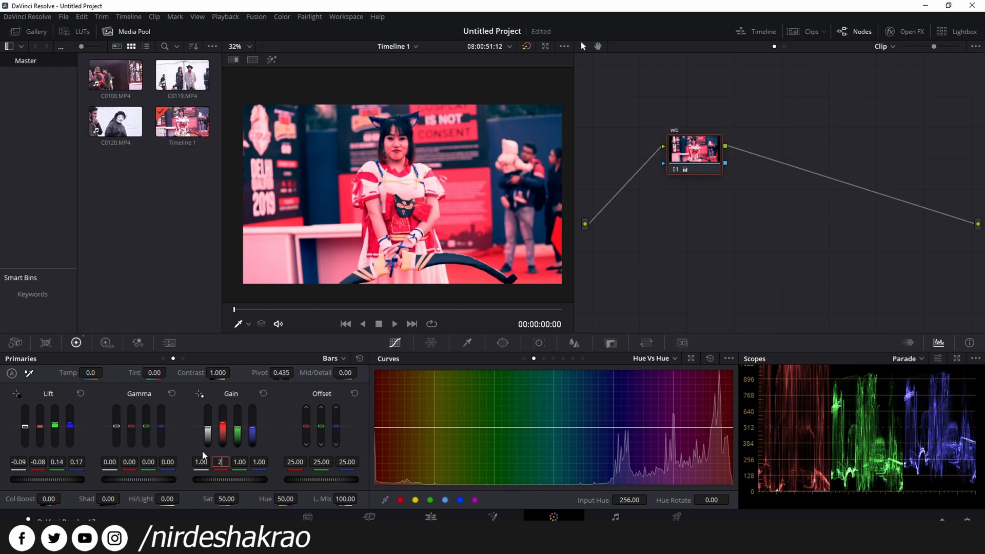
{"action": "key", "text": "Return"}
{"action": "left_click_drag", "start_coordinate": [221, 463], "coordinate": [229, 463]}
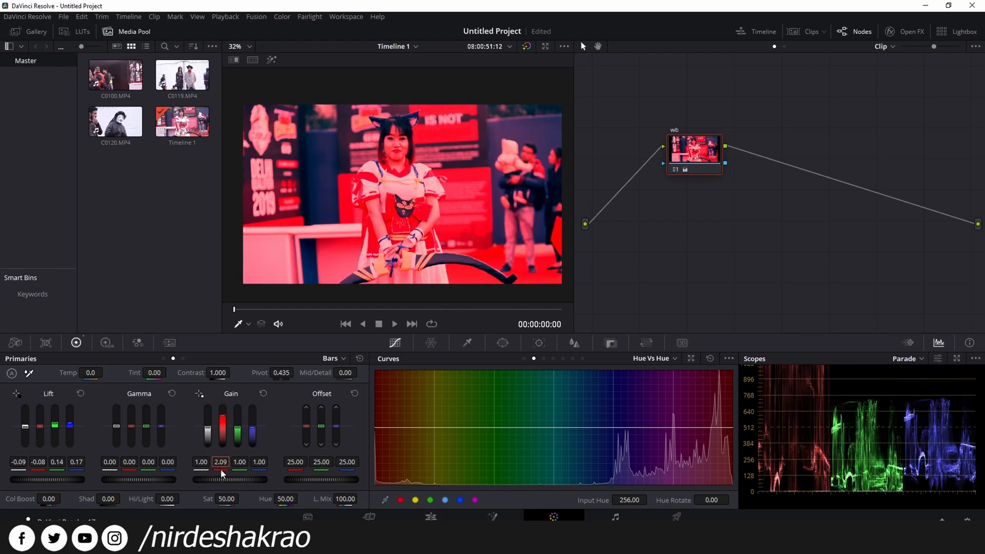
{"action": "double_click", "coordinate": [220, 469]}
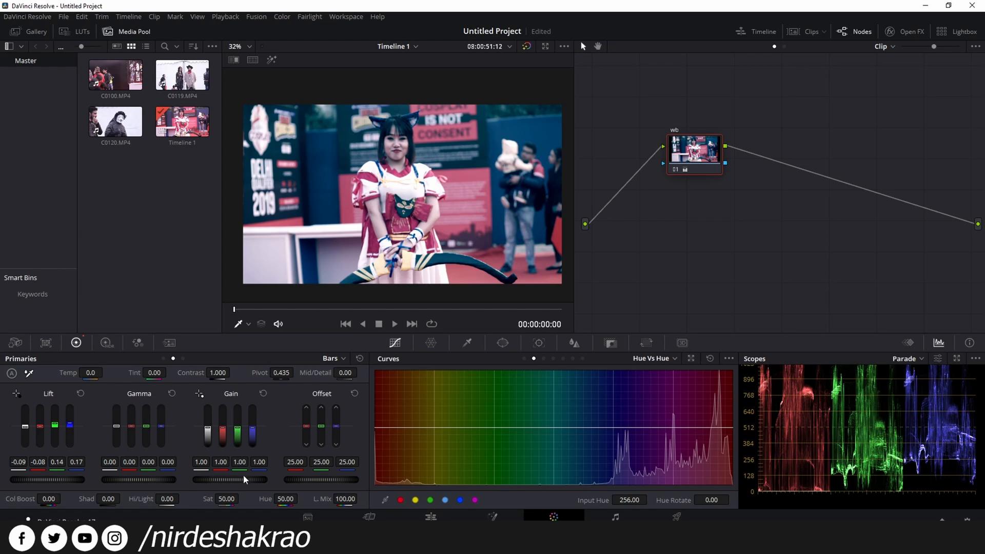
Step: Try resetting the Lift luminance alone and all of Lift, undo both resets, and reset the red Gain channel
{"action": "double_click", "coordinate": [23, 469]}
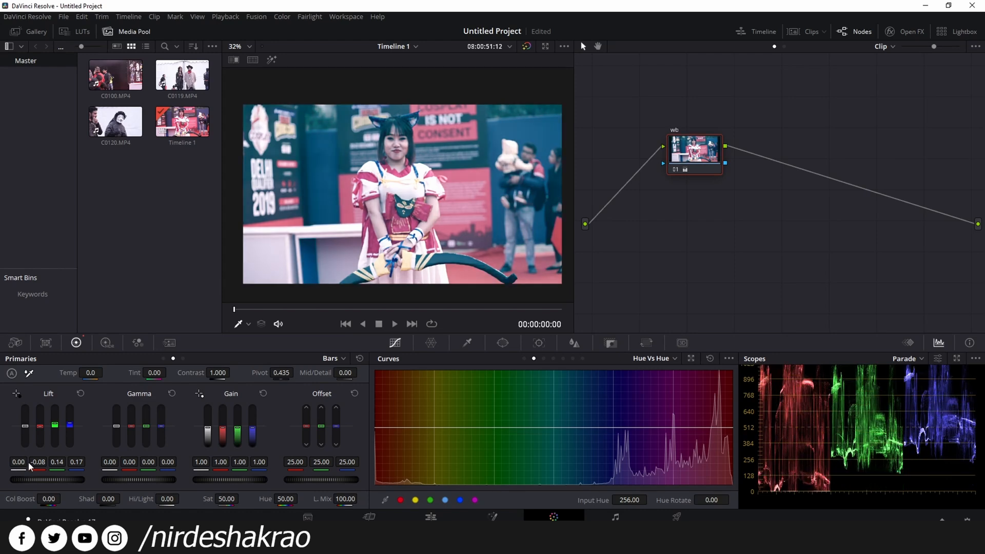
{"action": "key", "text": "ctrl+z"}
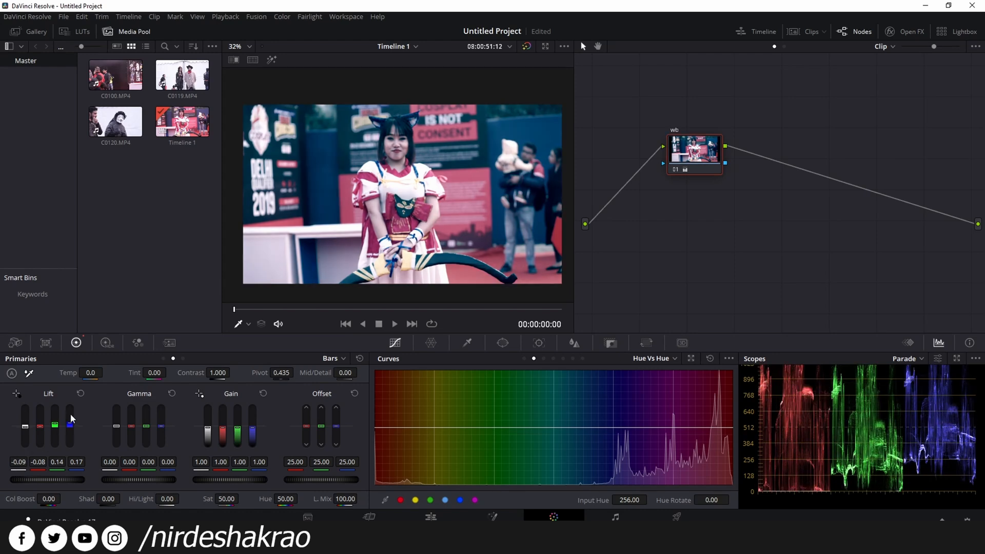
{"action": "left_click", "coordinate": [80, 393]}
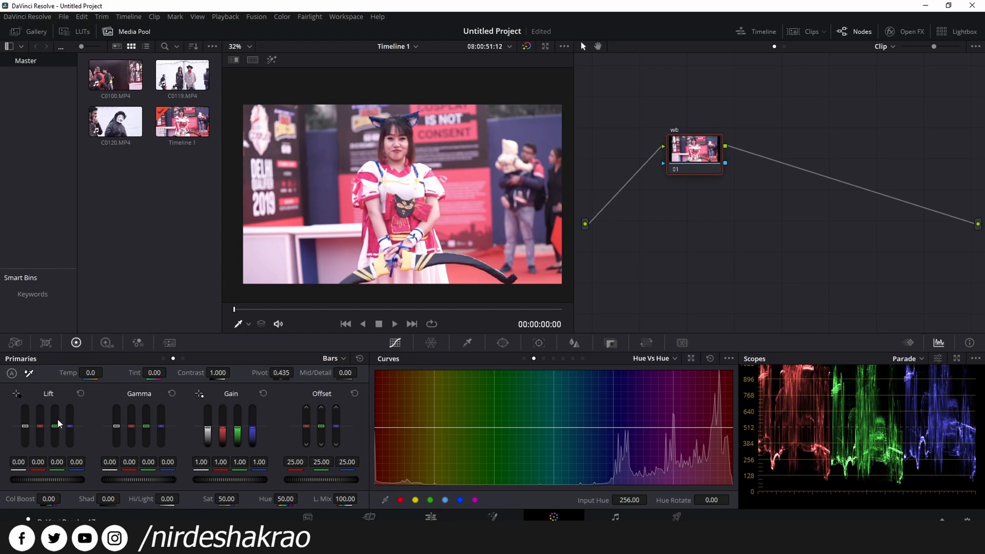
{"action": "key", "text": "ctrl+z"}
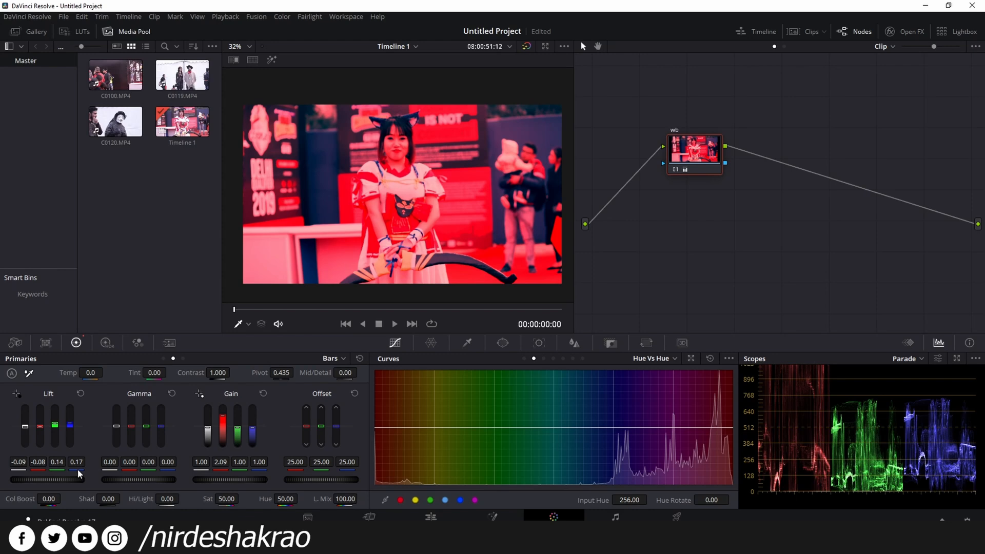
{"action": "key", "text": "ctrl+z"}
{"action": "double_click", "coordinate": [222, 471]}
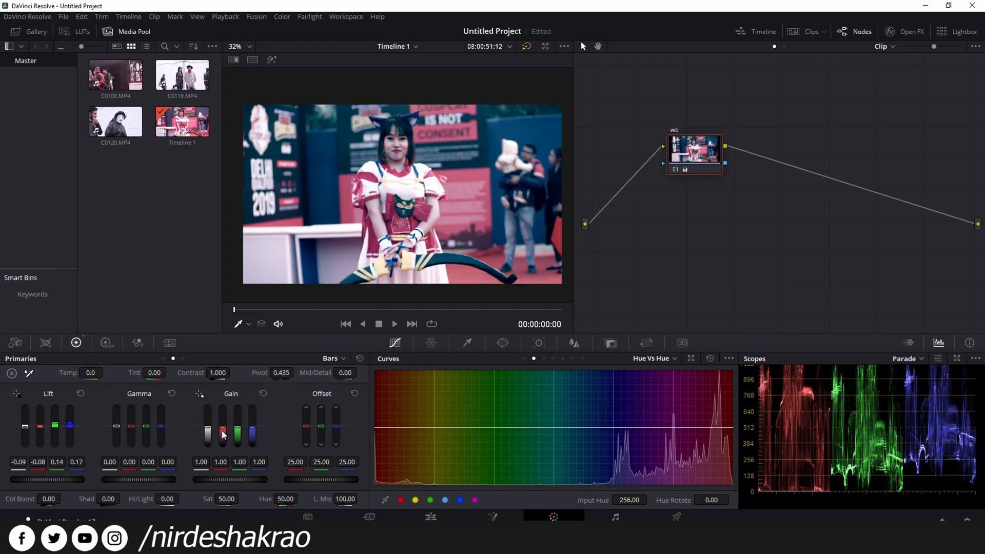
Step: Adjust the wb node's Gain bars to red 1.09, blue 0.90 and luminance 0.96
{"action": "mouse_move", "coordinate": [224, 436]}
{"action": "left_mouse_down"}
{"action": "mouse_move", "coordinate": [255, 435]}
{"action": "mouse_move", "coordinate": [223, 430]}
{"action": "left_mouse_up"}
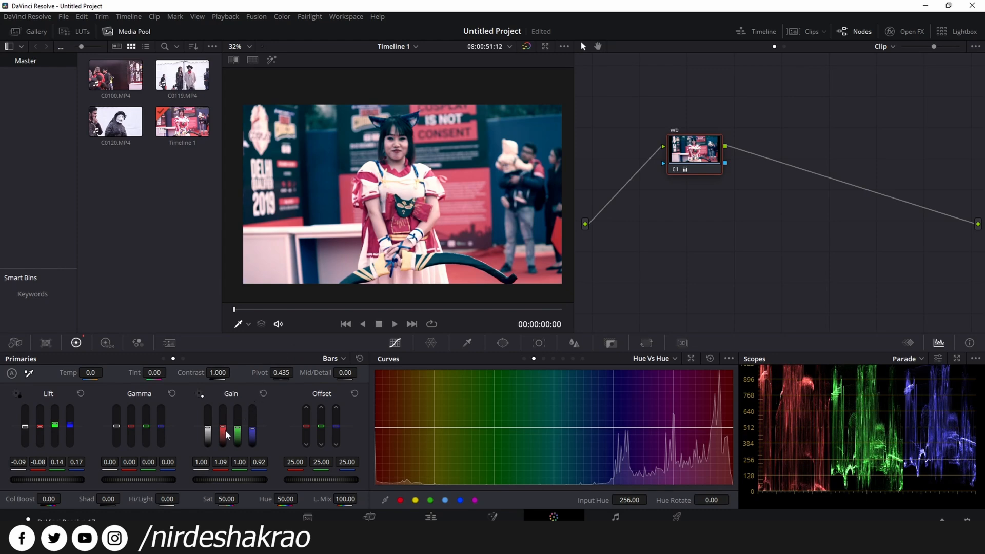
{"action": "left_click_drag", "start_coordinate": [256, 435], "coordinate": [254, 436]}
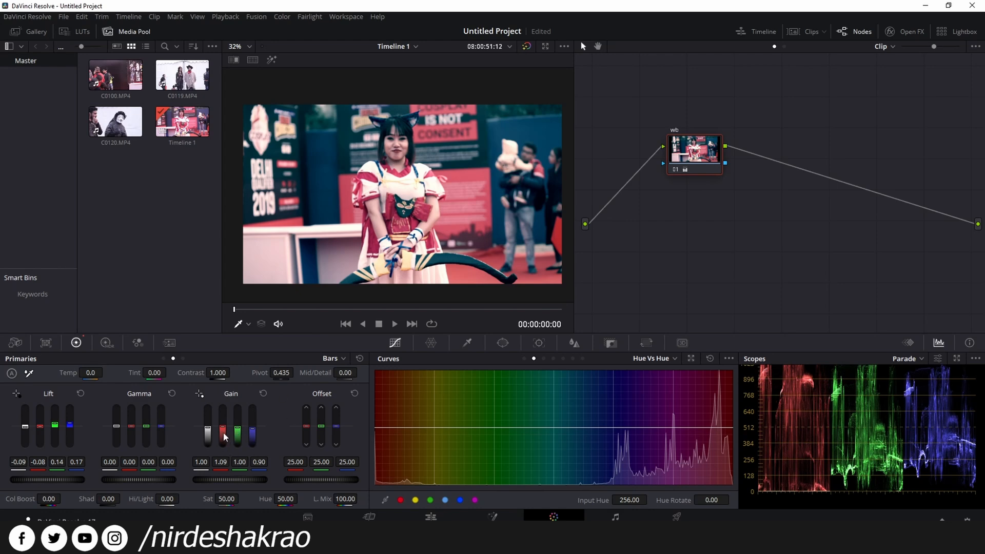
{"action": "left_click_drag", "start_coordinate": [208, 438], "coordinate": [209, 437]}
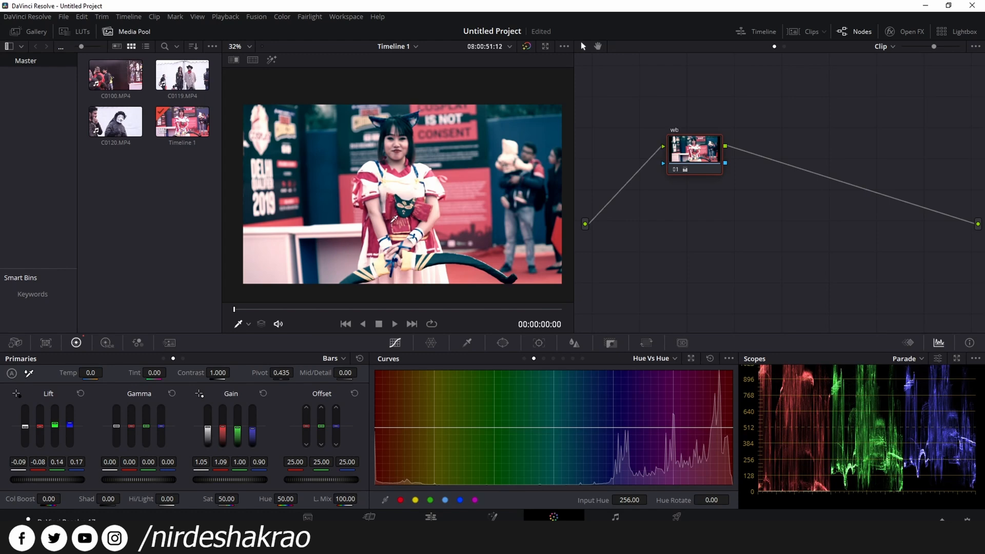
{"action": "left_click_drag", "start_coordinate": [208, 432], "coordinate": [208, 432]}
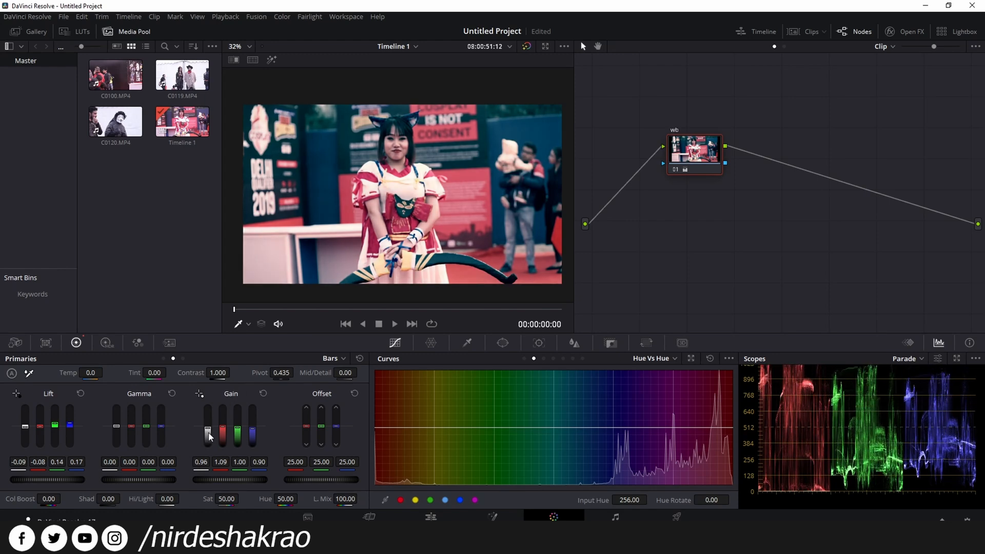
Step: Adjust the wb node's luminance bars to 0.11 for Gamma and -0.16 for Lift
{"action": "left_click_drag", "start_coordinate": [117, 437], "coordinate": [115, 434]}
{"action": "left_click_drag", "start_coordinate": [24, 438], "coordinate": [24, 436]}
{"action": "left_click_drag", "start_coordinate": [116, 432], "coordinate": [115, 431]}
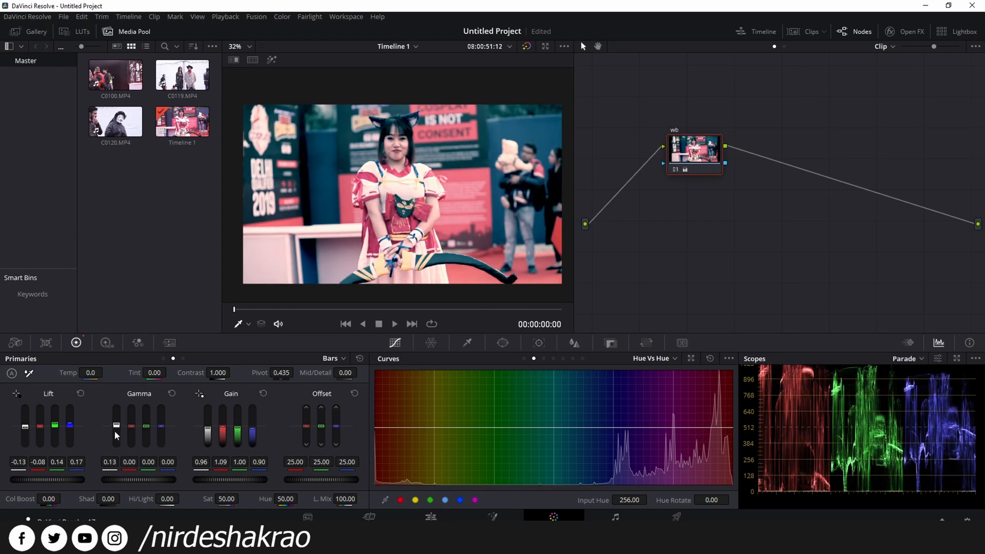
{"action": "left_click_drag", "start_coordinate": [26, 434], "coordinate": [25, 436]}
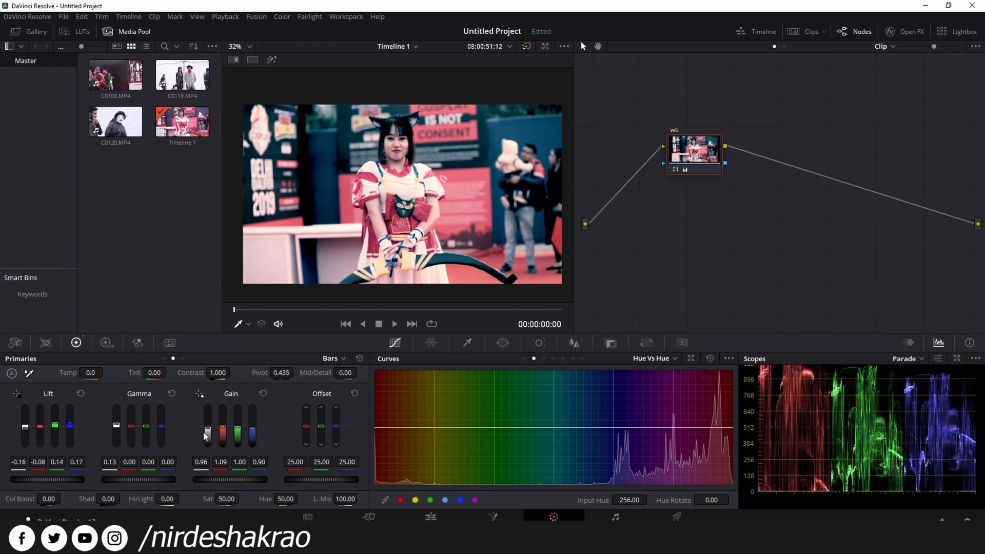
{"action": "left_click_drag", "start_coordinate": [118, 431], "coordinate": [118, 432]}
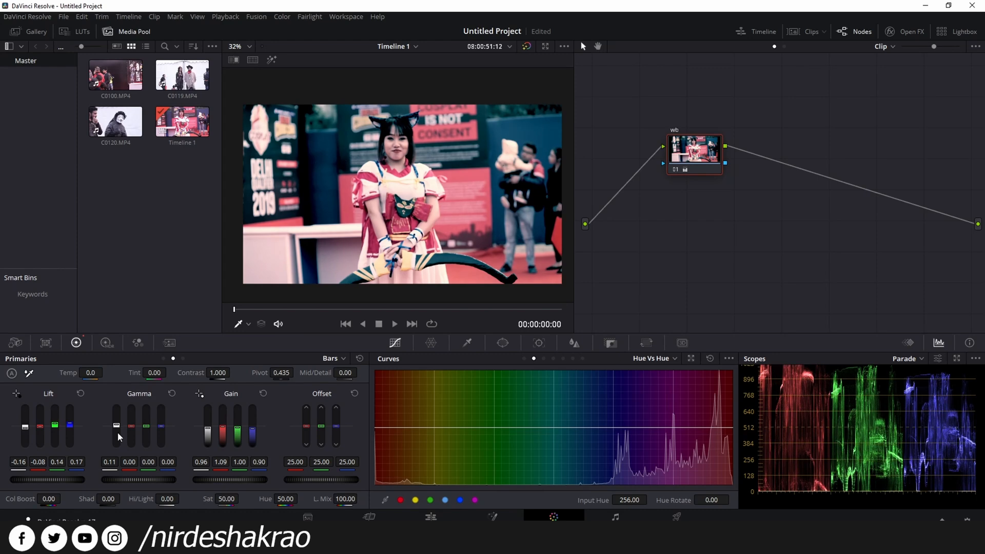
Step: Compare the clip with the wb node disabled and enabled, both at the start and at 00:00:07:16
{"action": "key", "text": "ctrl+d"}
{"action": "key", "text": "ctrl+d"}
{"action": "key", "text": "ctrl+d"}
{"action": "key", "text": "ctrl+d"}
{"action": "key", "text": "ctrl+d"}
{"action": "key", "text": "ctrl+d"}
{"action": "left_click_drag", "start_coordinate": [302, 314], "coordinate": [378, 316]}
{"action": "key", "text": "ctrl+d"}
{"action": "key", "text": "ctrl+d"}
{"action": "key", "text": "ctrl+d"}
{"action": "key", "text": "ctrl+d"}
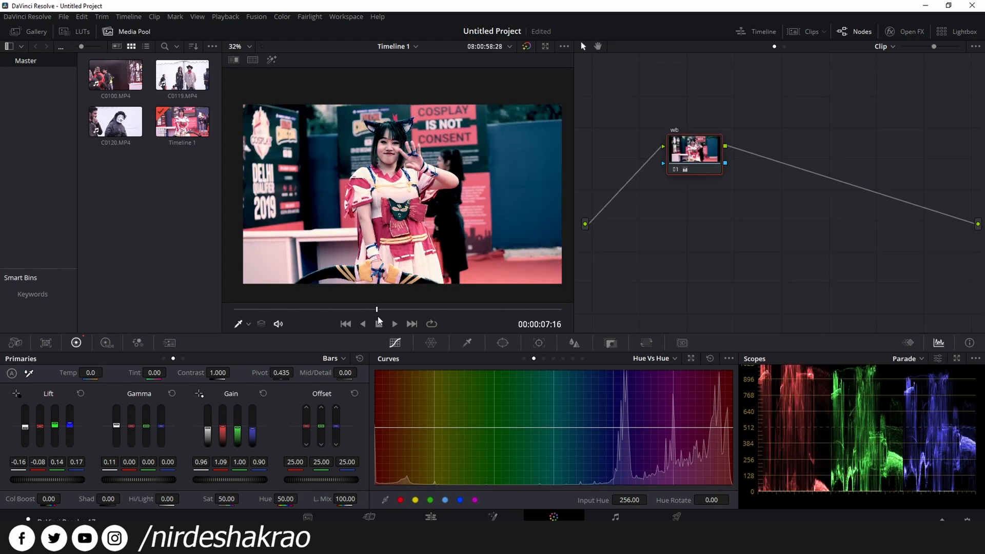
{"action": "key", "text": "ctrl+d"}
{"action": "key", "text": "ctrl+d"}
Step: Raise the Gain luminance bar to 1.19, and try Hi/Light at -86.50 before resetting it
{"action": "left_click_drag", "start_coordinate": [208, 441], "coordinate": [209, 429]}
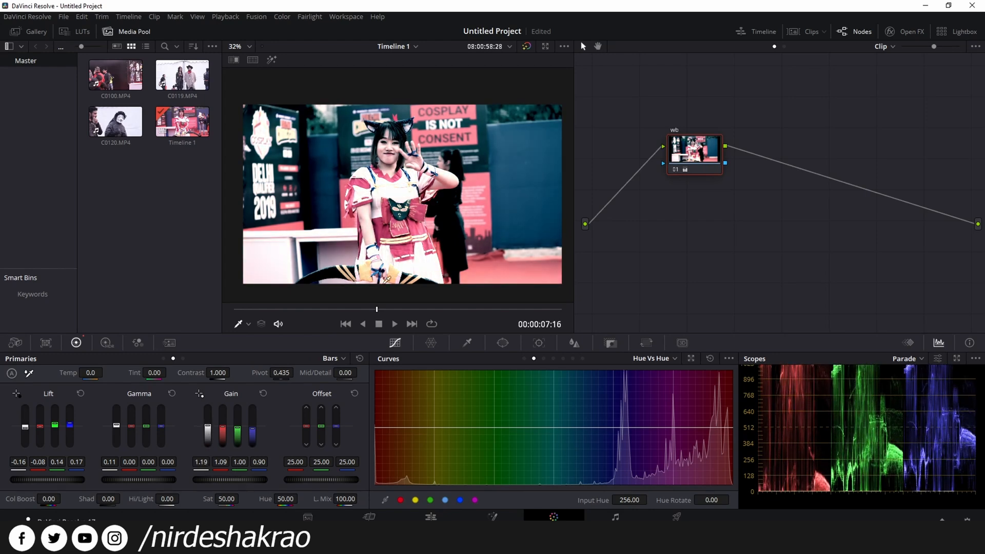
{"action": "mouse_move", "coordinate": [169, 499]}
{"action": "left_mouse_down"}
{"action": "mouse_move", "coordinate": [126, 499]}
{"action": "mouse_move", "coordinate": [184, 498]}
{"action": "left_mouse_up"}
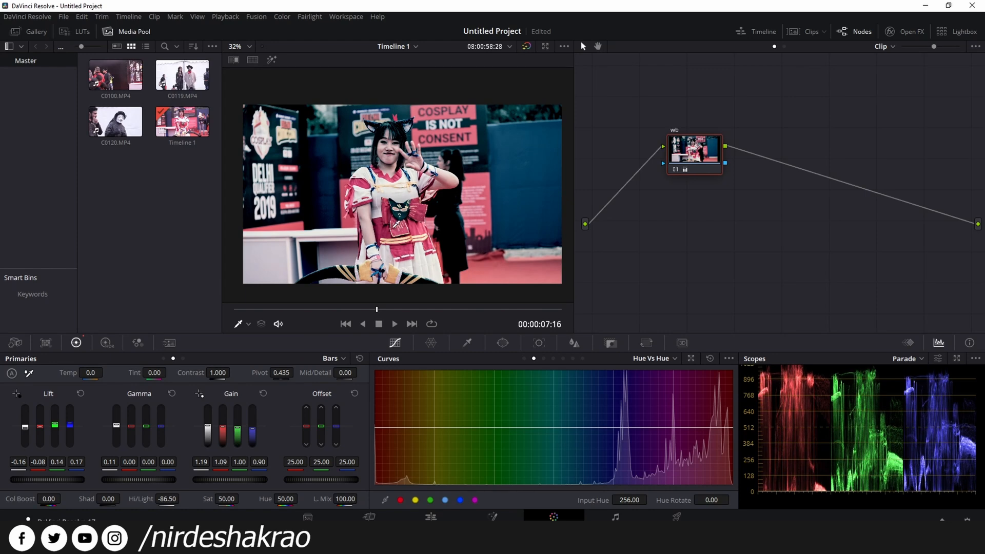
{"action": "left_click_drag", "start_coordinate": [150, 499], "coordinate": [154, 499]}
{"action": "double_click", "coordinate": [140, 499]}
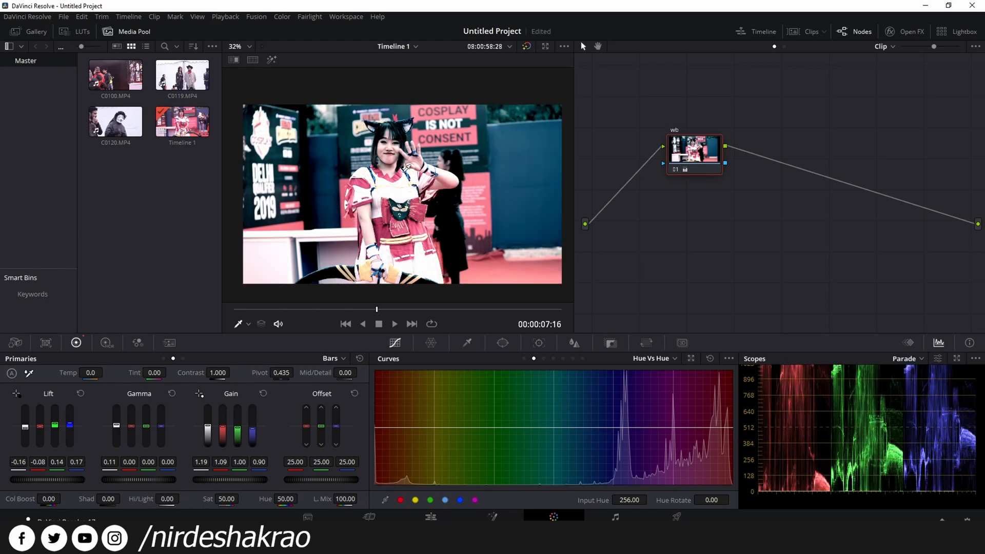
{"action": "left_click_drag", "start_coordinate": [394, 183], "coordinate": [419, 171]}
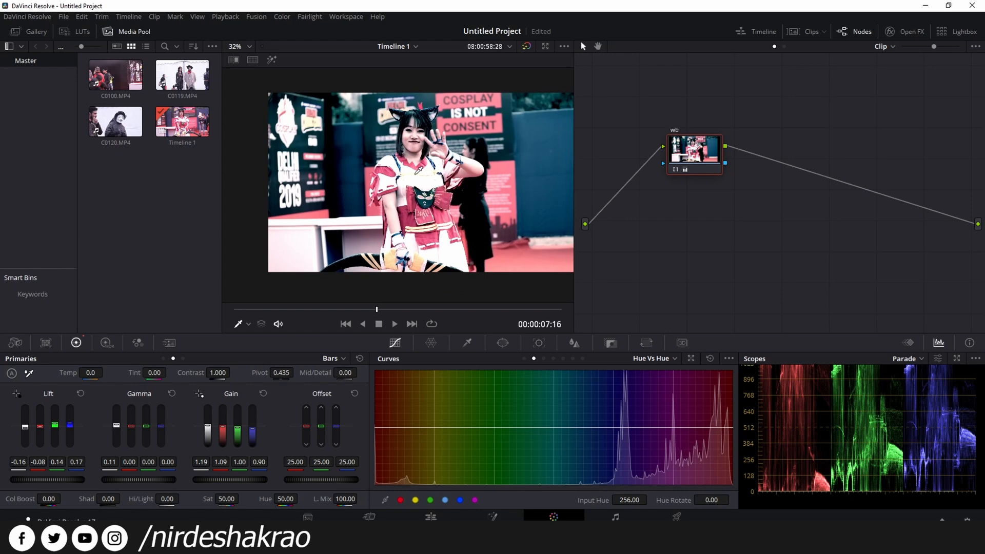
Step: Show the Log wheels, lower the Highlights master wheel to -0.39, and compare the wb node disabled and enabled
{"action": "left_click", "coordinate": [183, 359]}
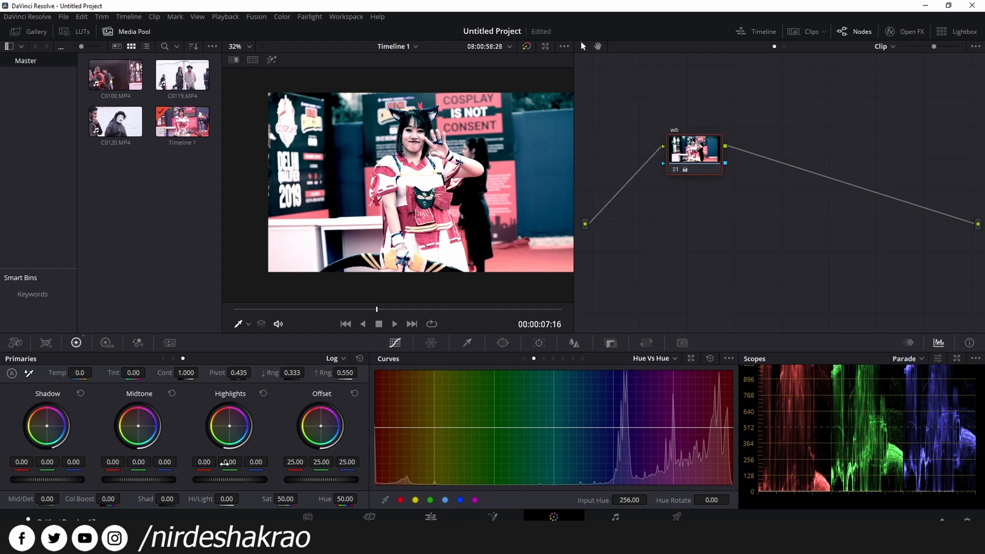
{"action": "left_click_drag", "start_coordinate": [242, 480], "coordinate": [169, 480]}
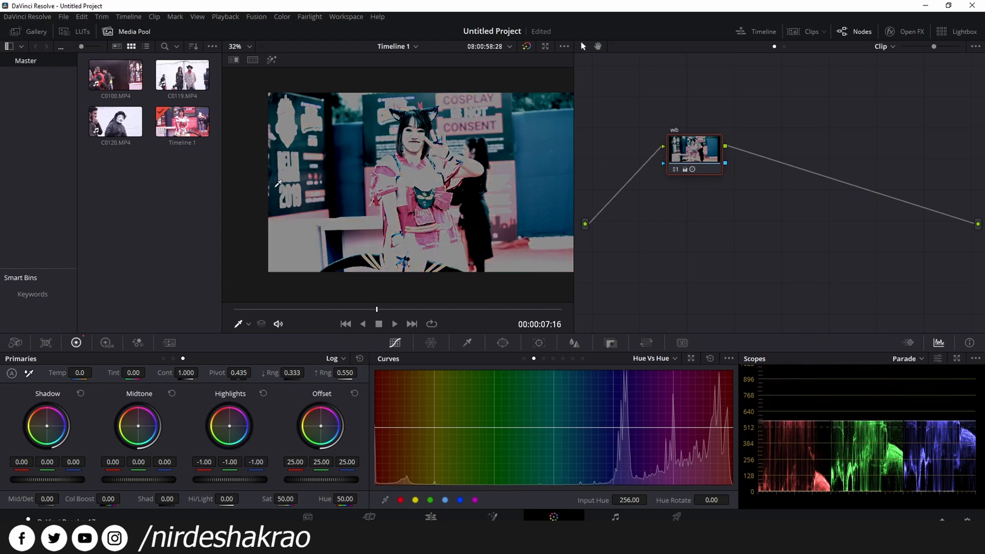
{"action": "key", "text": "ctrl+z"}
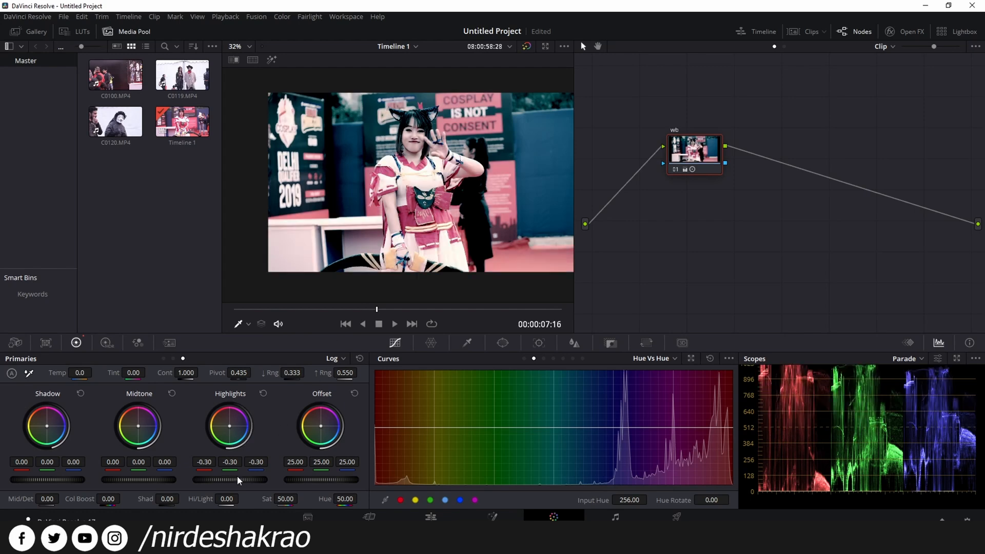
{"action": "left_click_drag", "start_coordinate": [226, 480], "coordinate": [218, 480]}
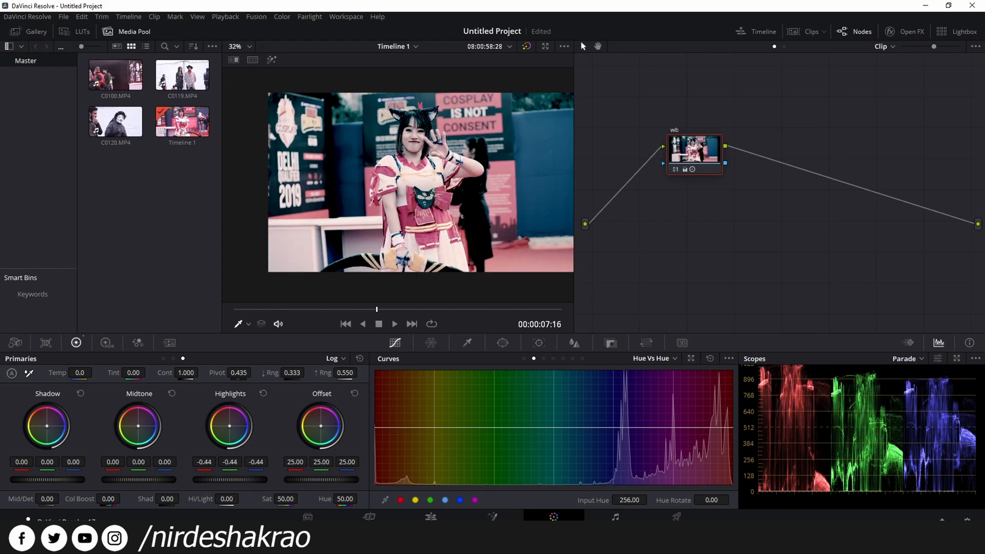
{"action": "key", "text": "ctrl+z"}
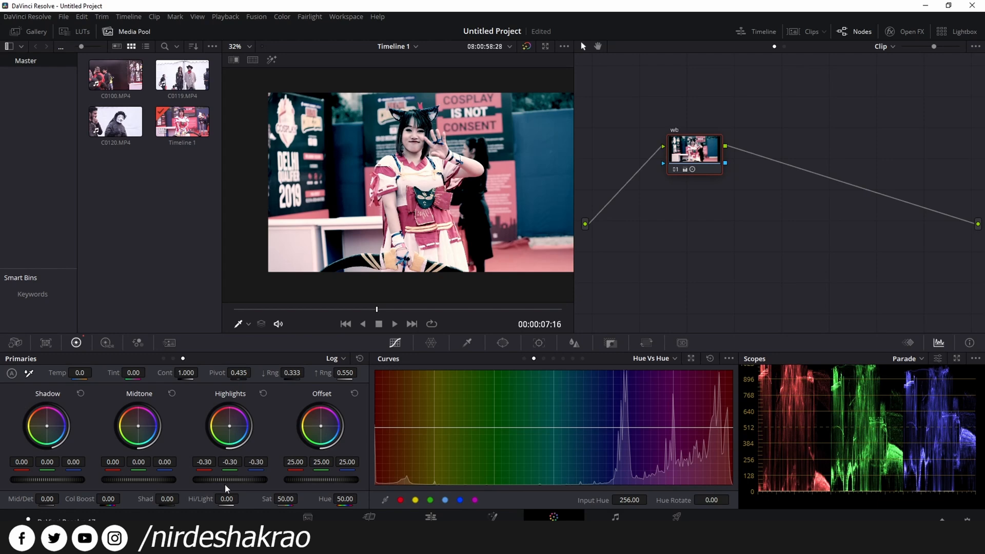
{"action": "left_click_drag", "start_coordinate": [234, 480], "coordinate": [227, 480]}
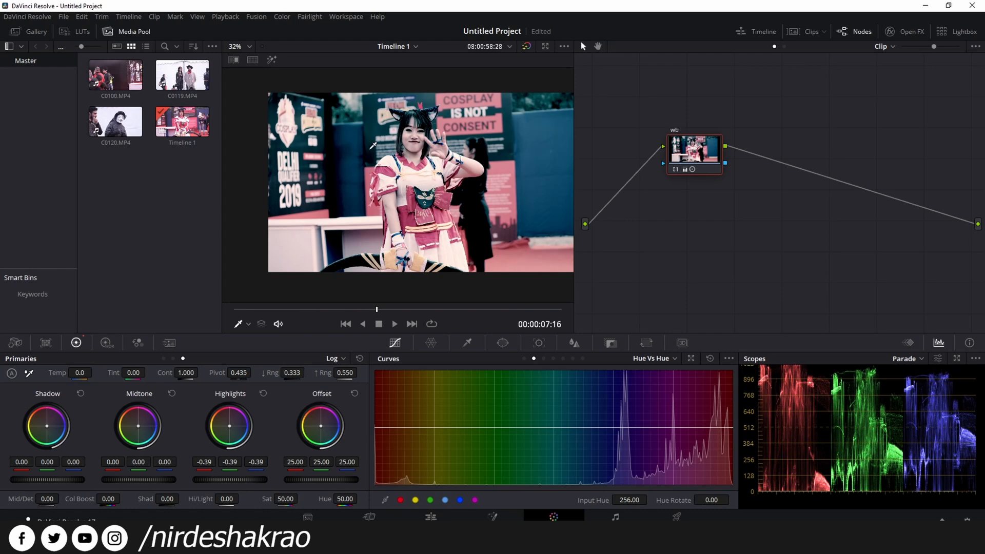
{"action": "key", "text": "ctrl+d"}
{"action": "key", "text": "ctrl+d"}
{"action": "key", "text": "ctrl+d"}
{"action": "key", "text": "ctrl+d"}
Step: Try resetting the Log wheels, undo that reset after returning to the Primaries bars, and save the project
{"action": "left_click", "coordinate": [358, 360]}
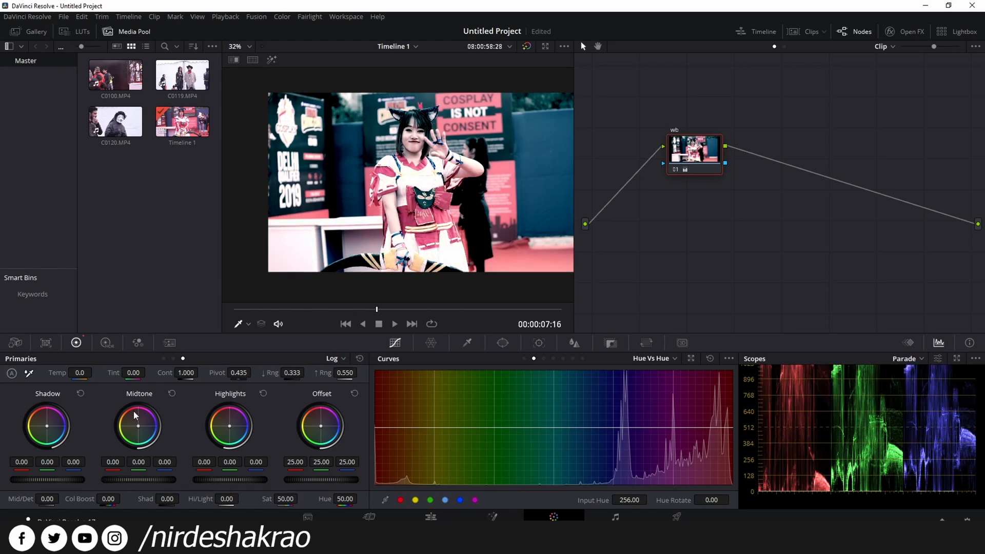
{"action": "left_click", "coordinate": [174, 359]}
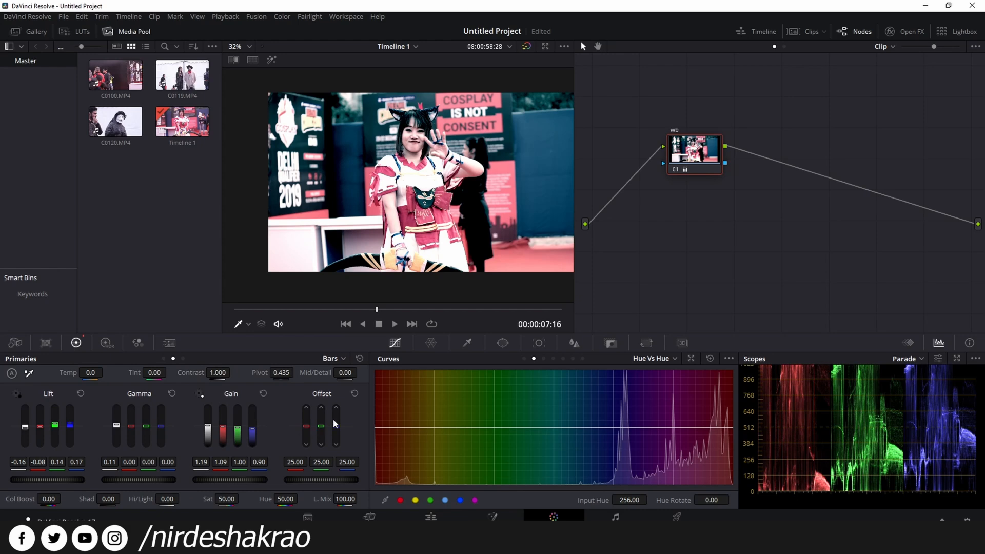
{"action": "key", "text": "ctrl+z"}
{"action": "scroll", "coordinate": [115, 436], "scroll_direction": "down", "scroll_amount": 6}
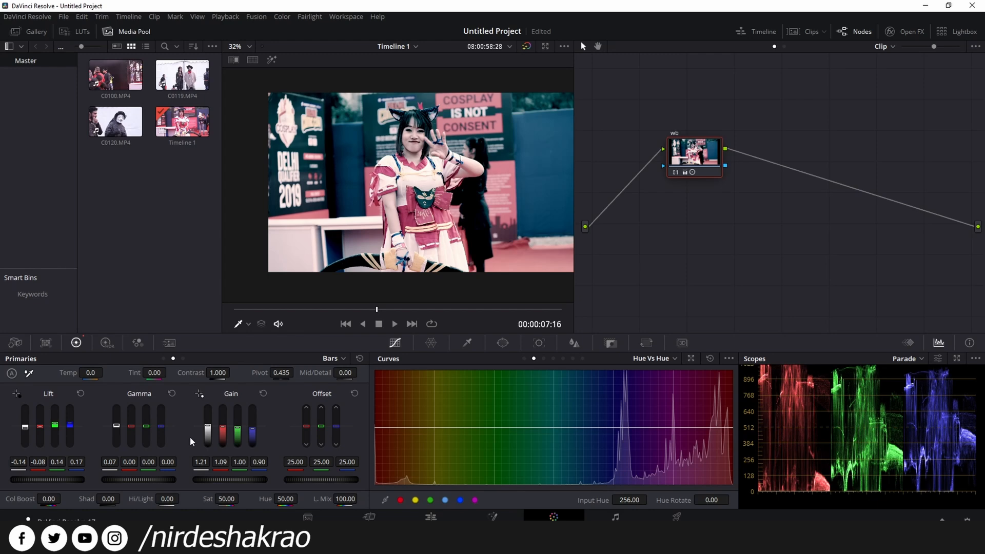
{"action": "key", "text": "ctrl+s"}
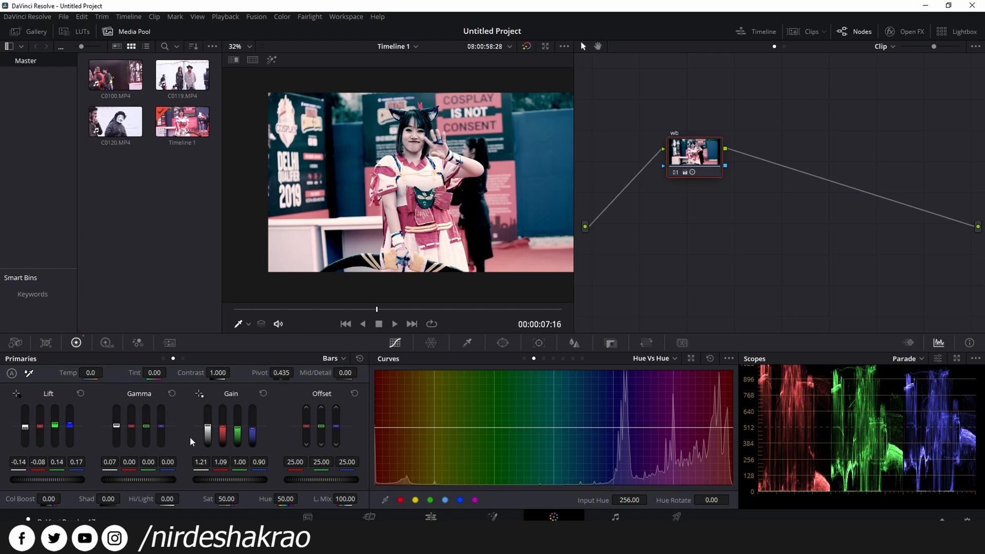